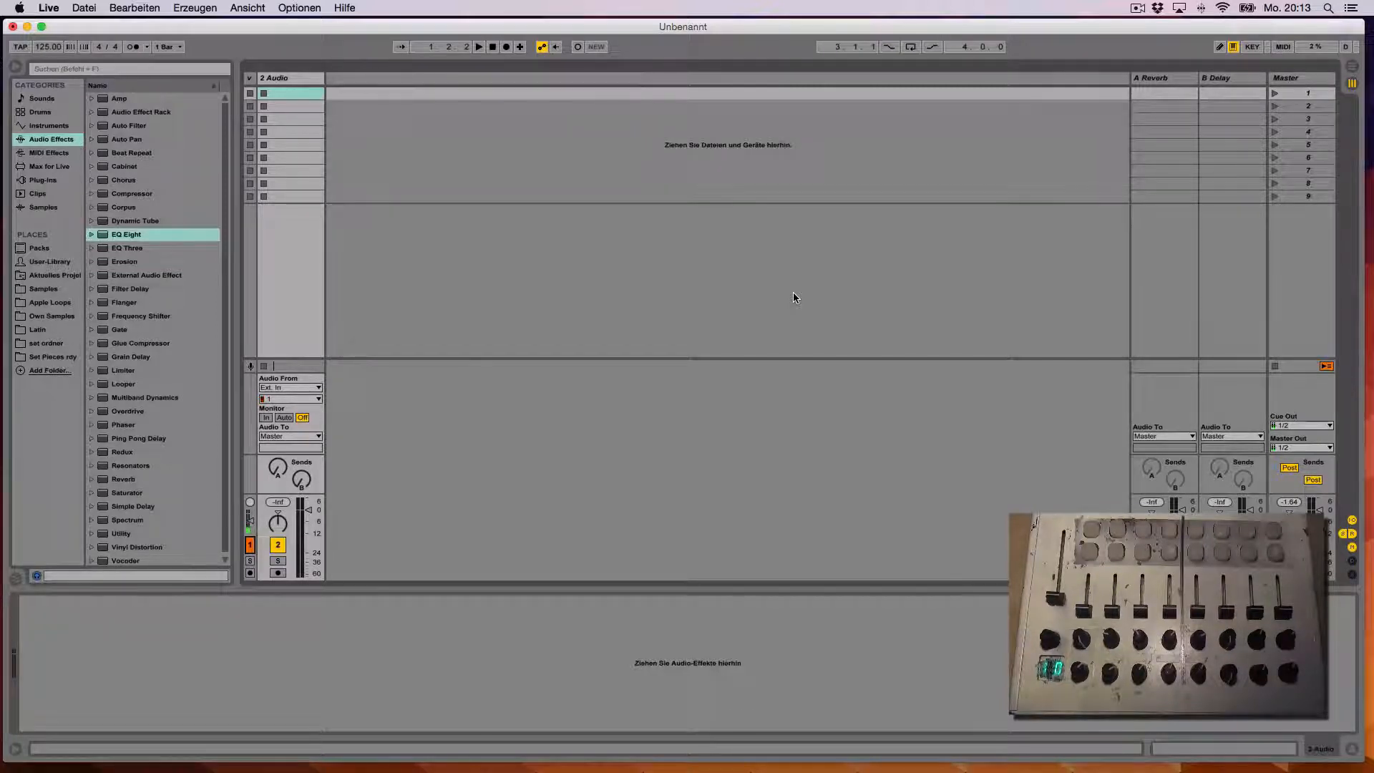
Add seven more audio tracks after the existing audio track in the Session view
{"action": "left_click", "coordinate": [312, 79]}
{"action": "key", "text": "super+t"}
{"action": "key", "text": "super+t"}
{"action": "key", "text": "super+t"}
{"action": "key", "text": "super+t"}
{"action": "key", "text": "super+t"}
{"action": "key", "text": "super+t"}
{"action": "key", "text": "super+t"}
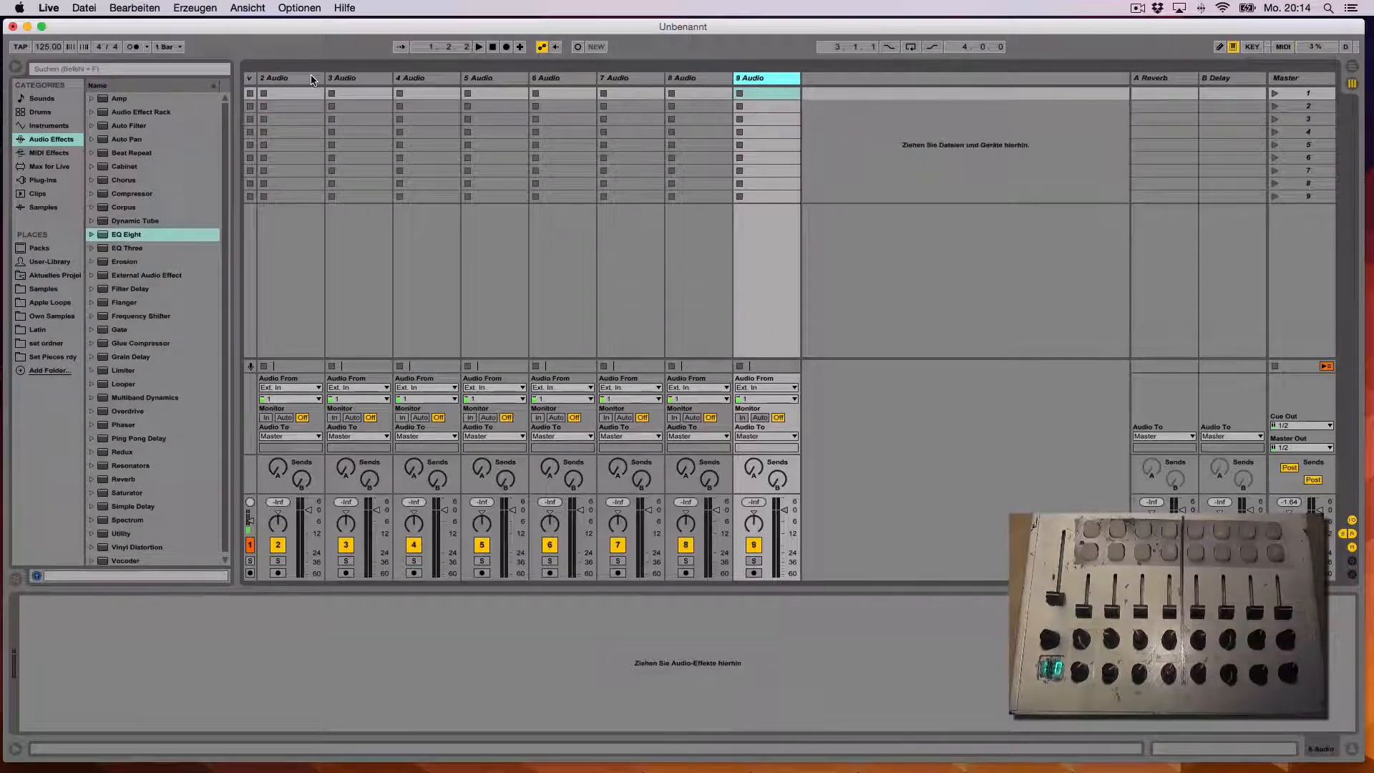
{"action": "left_click", "coordinate": [312, 79]}
{"action": "left_click", "coordinate": [789, 80]}
{"action": "left_click", "coordinate": [498, 79]}
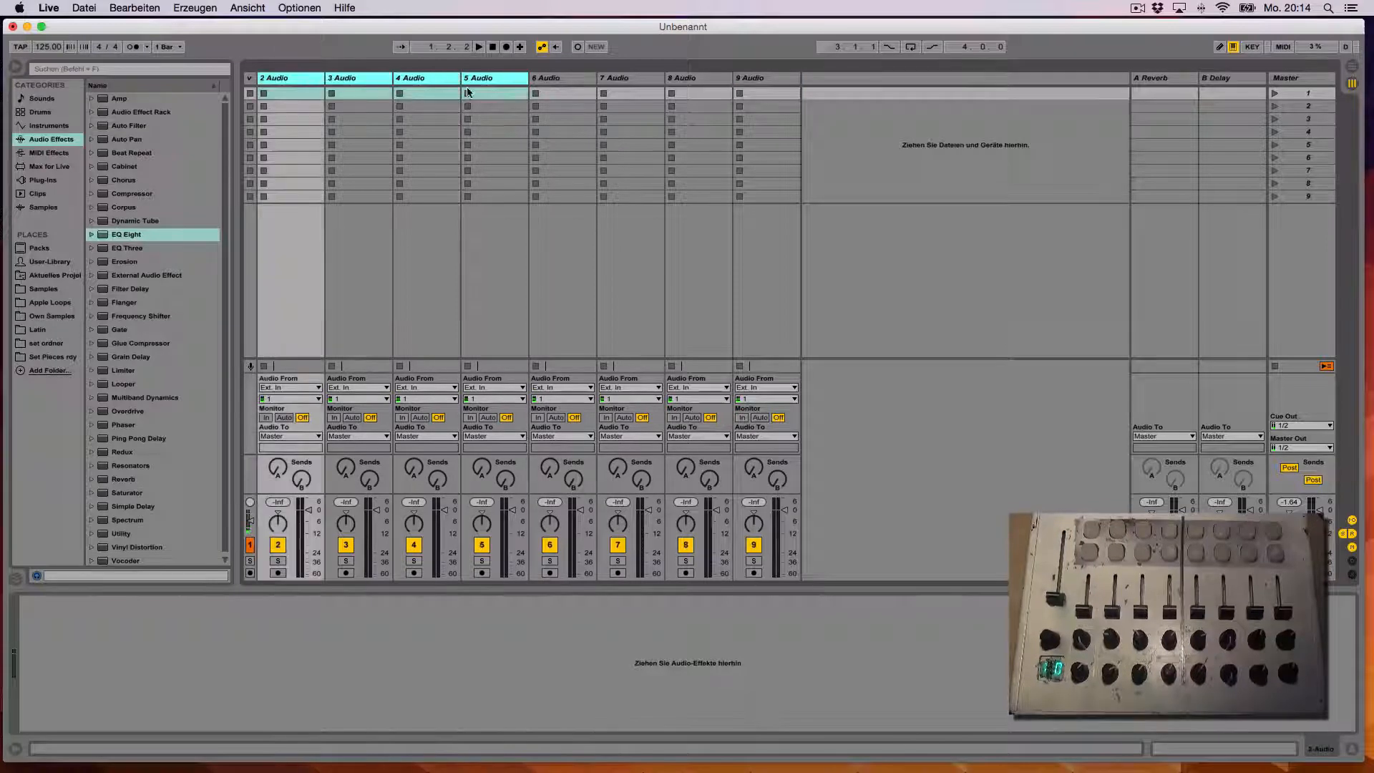
{"action": "left_click", "coordinate": [556, 82]}
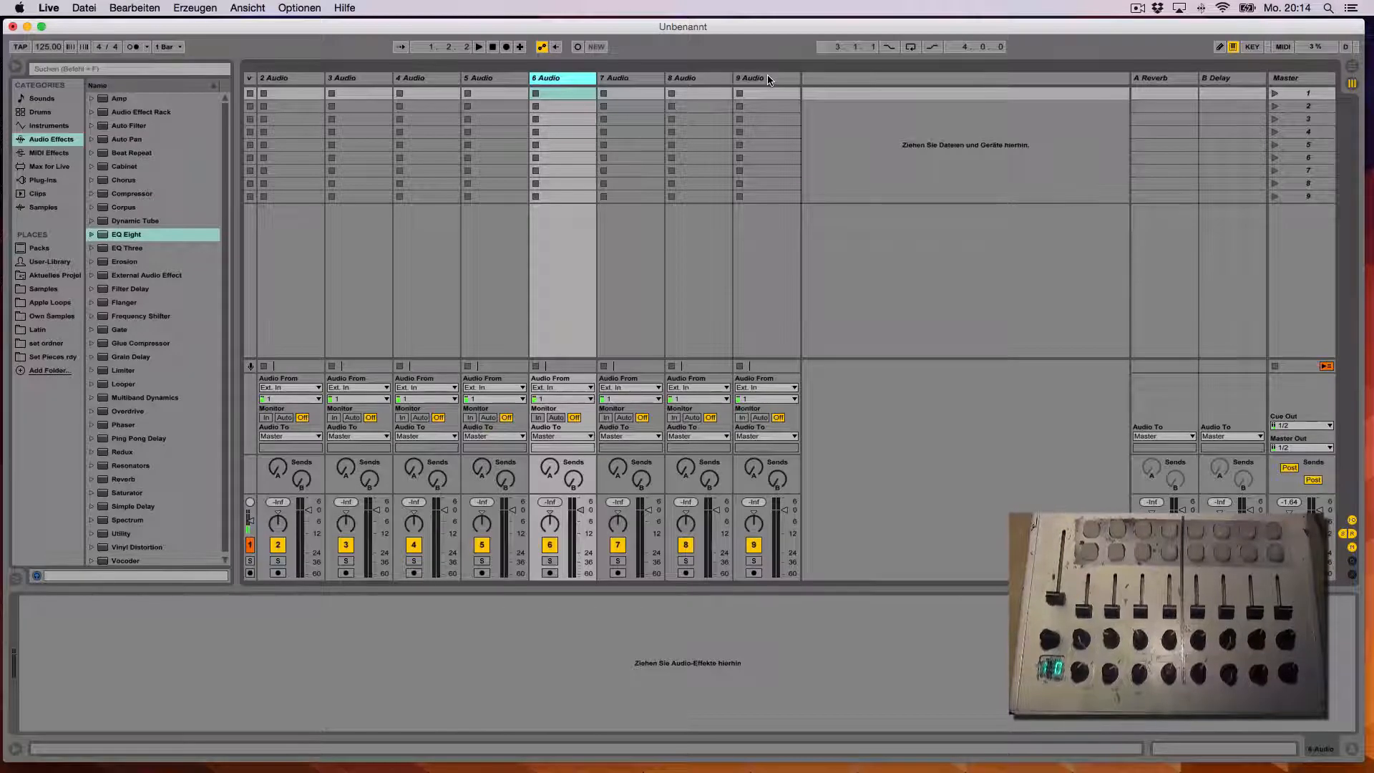
{"action": "left_click", "coordinate": [768, 80]}
{"action": "left_click", "coordinate": [620, 85]}
Rename the first two audio tracks as KICK and CLAP
{"action": "left_click", "coordinate": [313, 81]}
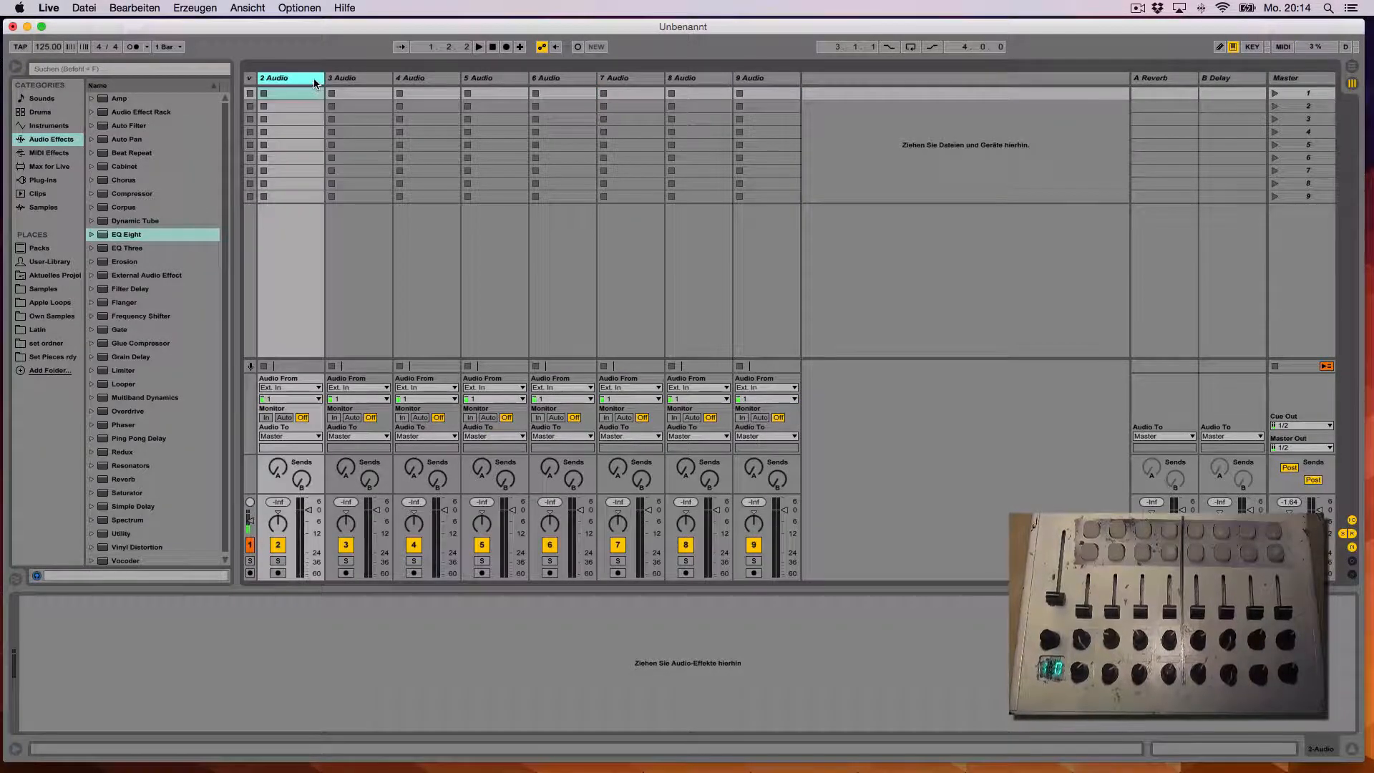
{"action": "key", "text": "super+r"}
{"action": "type", "text": "KICK"}
{"action": "key", "text": "Return"}
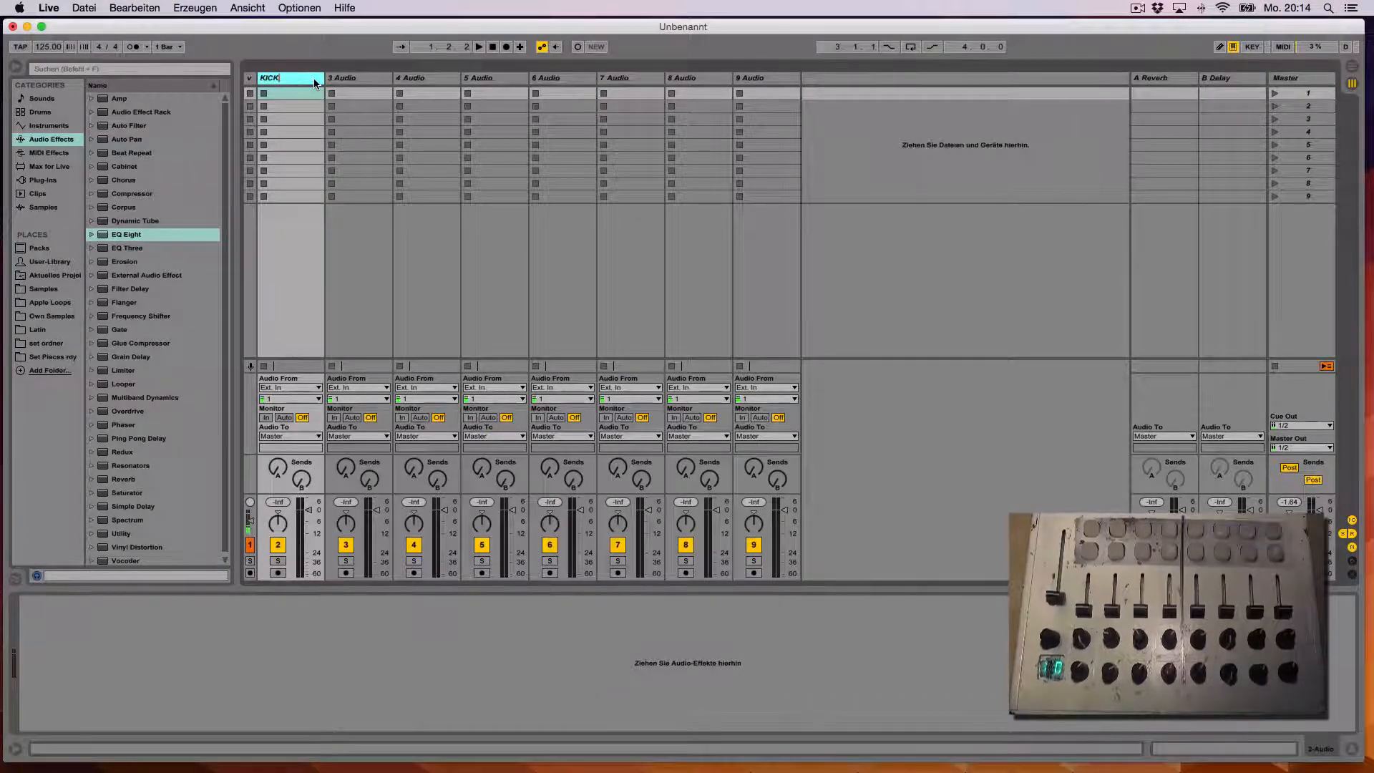
{"action": "left_click", "coordinate": [361, 81]}
{"action": "key", "text": "super+r"}
{"action": "type", "text": "CLAP"}
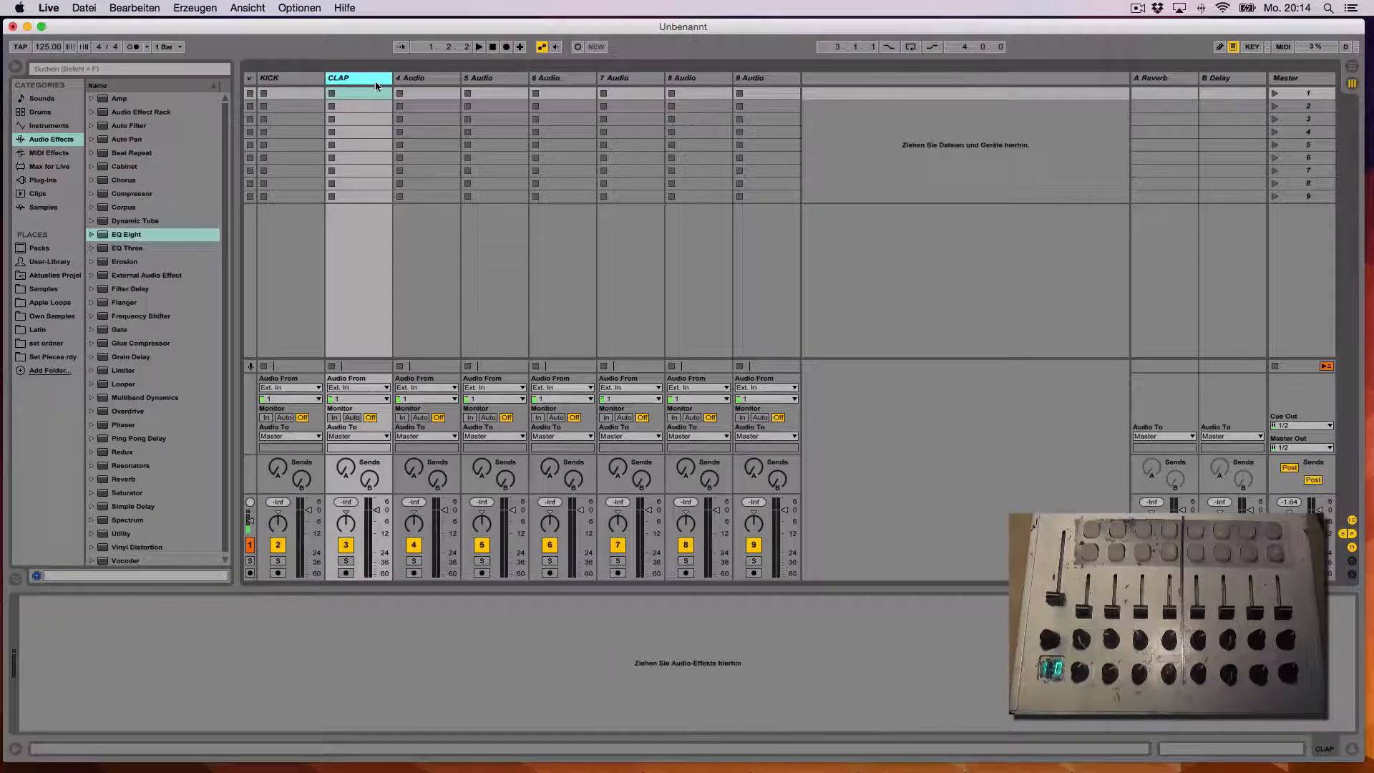
{"action": "key", "text": "Return"}
Rename the third and fourth audio tracks as HIHAT and PERC
{"action": "left_click", "coordinate": [411, 82]}
{"action": "key", "text": "super+r"}
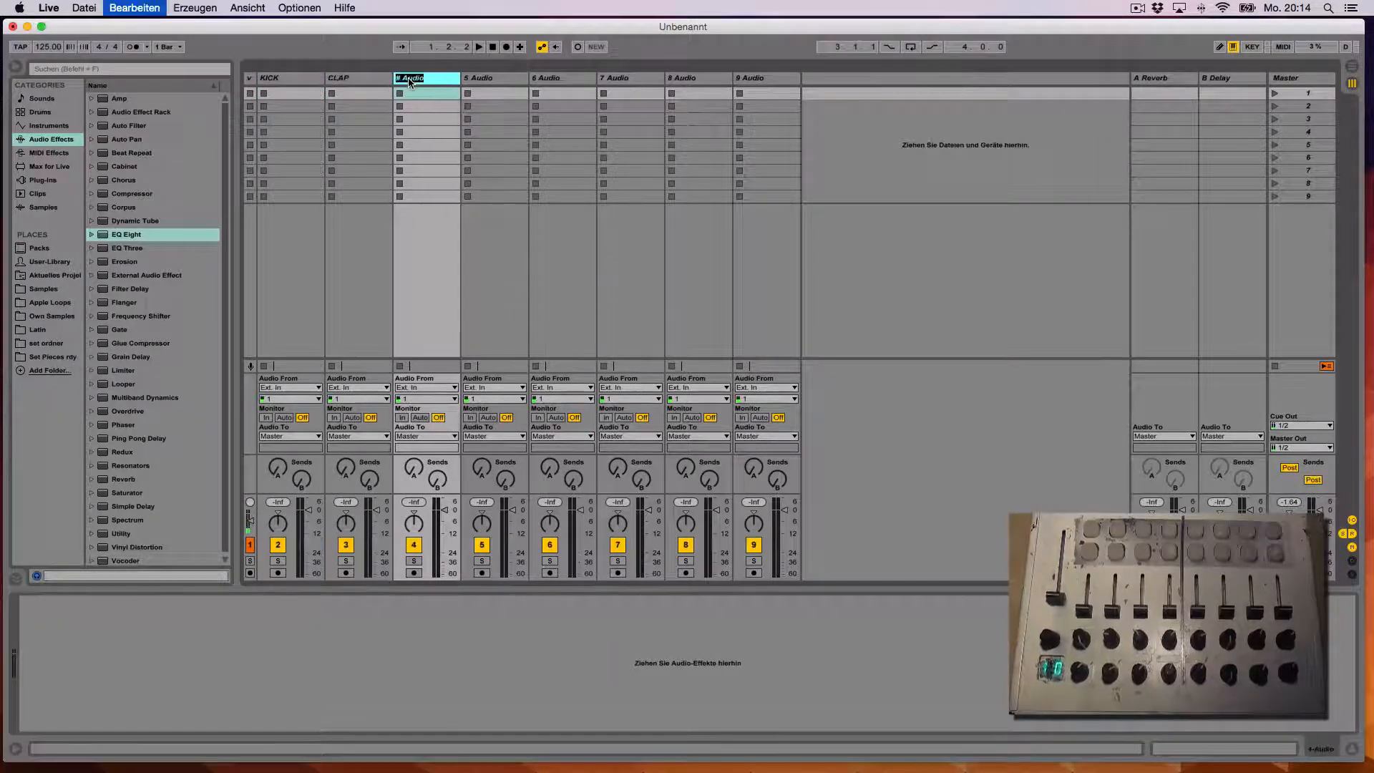
{"action": "type", "text": "HIHAT"}
{"action": "key", "text": "Return"}
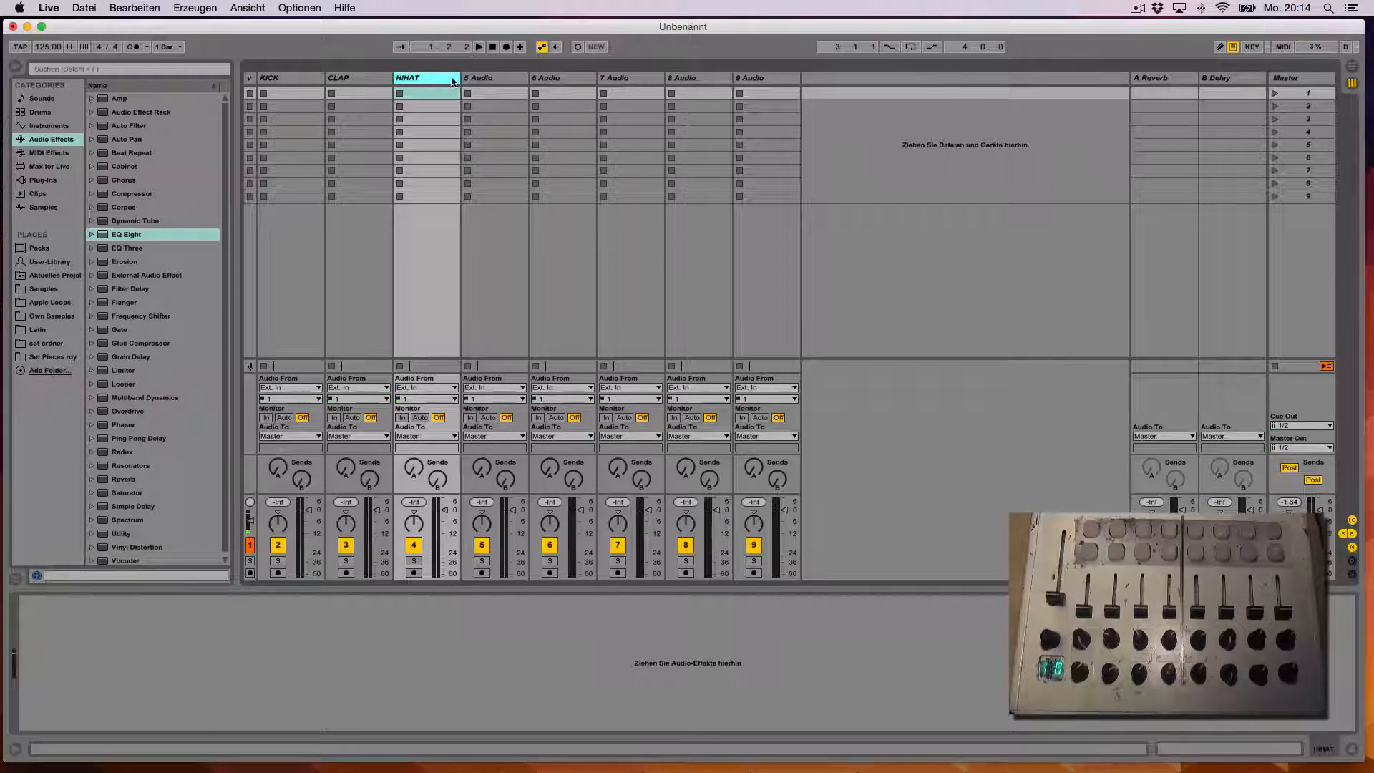
{"action": "left_click", "coordinate": [465, 80]}
{"action": "key", "text": "super+r"}
{"action": "type", "text": "PERC"}
{"action": "key", "text": "Return"}
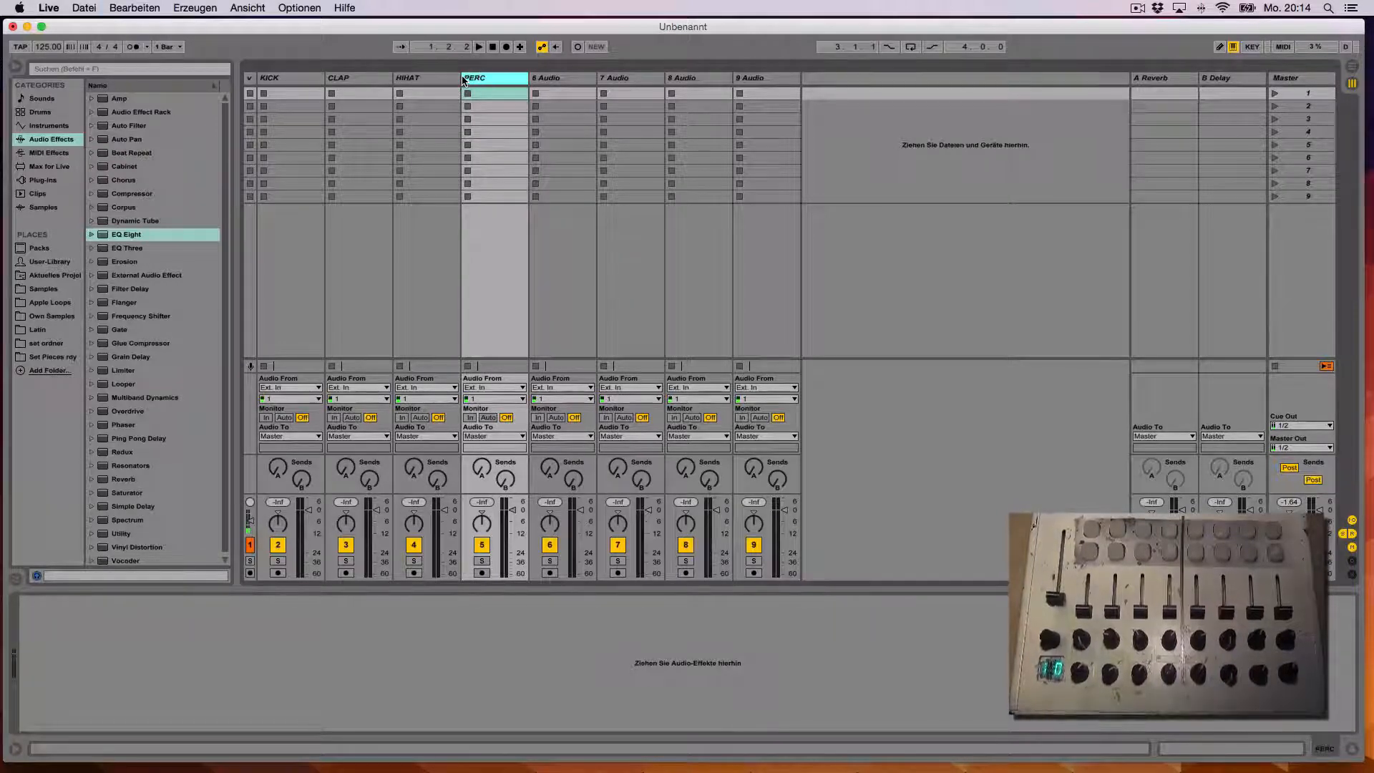
Rename the fifth and sixth audio tracks as BASS and SOUND1
{"action": "left_click", "coordinate": [540, 83]}
{"action": "key", "text": "super+r"}
{"action": "type", "text": "BASS"}
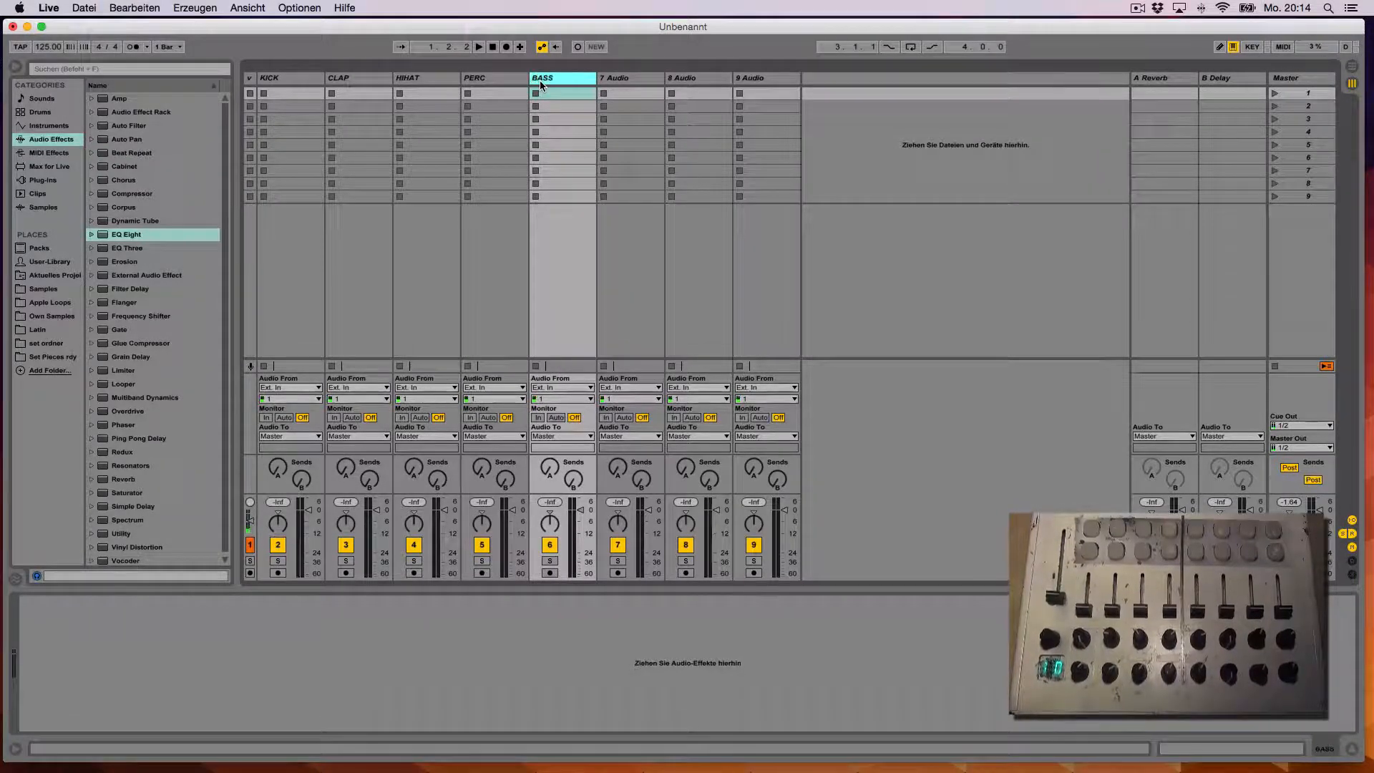
{"action": "key", "text": "Return"}
{"action": "left_click", "coordinate": [624, 83]}
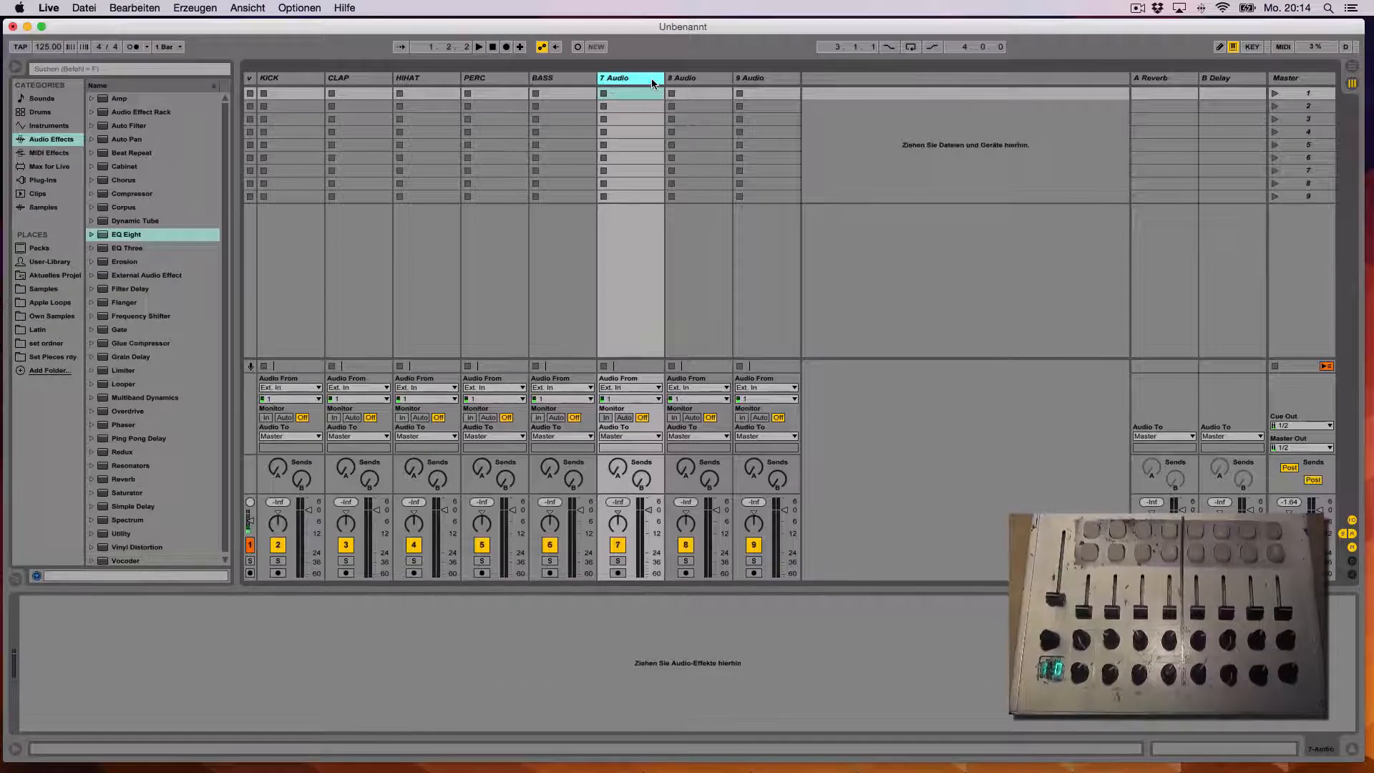
{"action": "key", "text": "super+r"}
{"action": "type", "text": "SOUND1"}
{"action": "key", "text": "Return"}
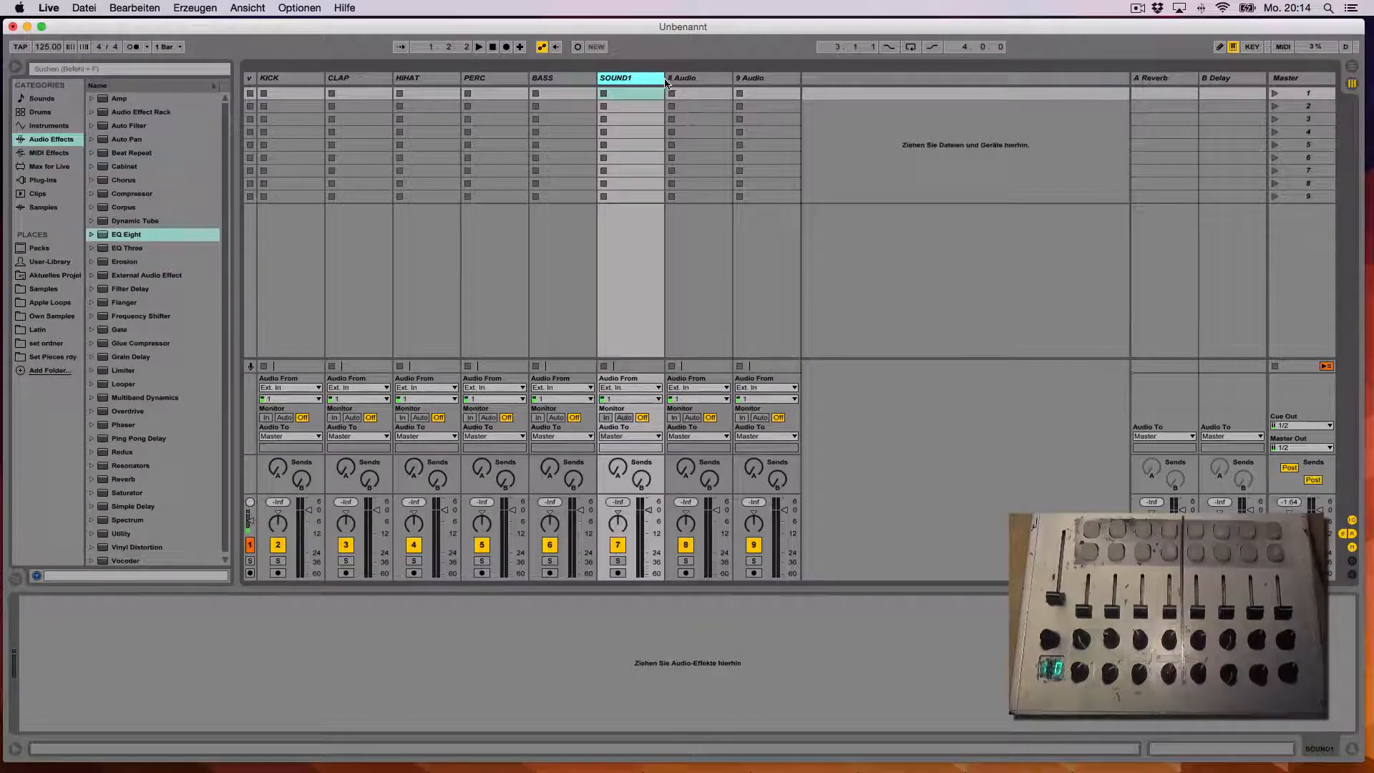
Rename the seventh and eighth audio tracks as SOUND2 and SOUND3
{"action": "left_click", "coordinate": [669, 80]}
{"action": "key", "text": "super+r"}
{"action": "type", "text": "SOU"}
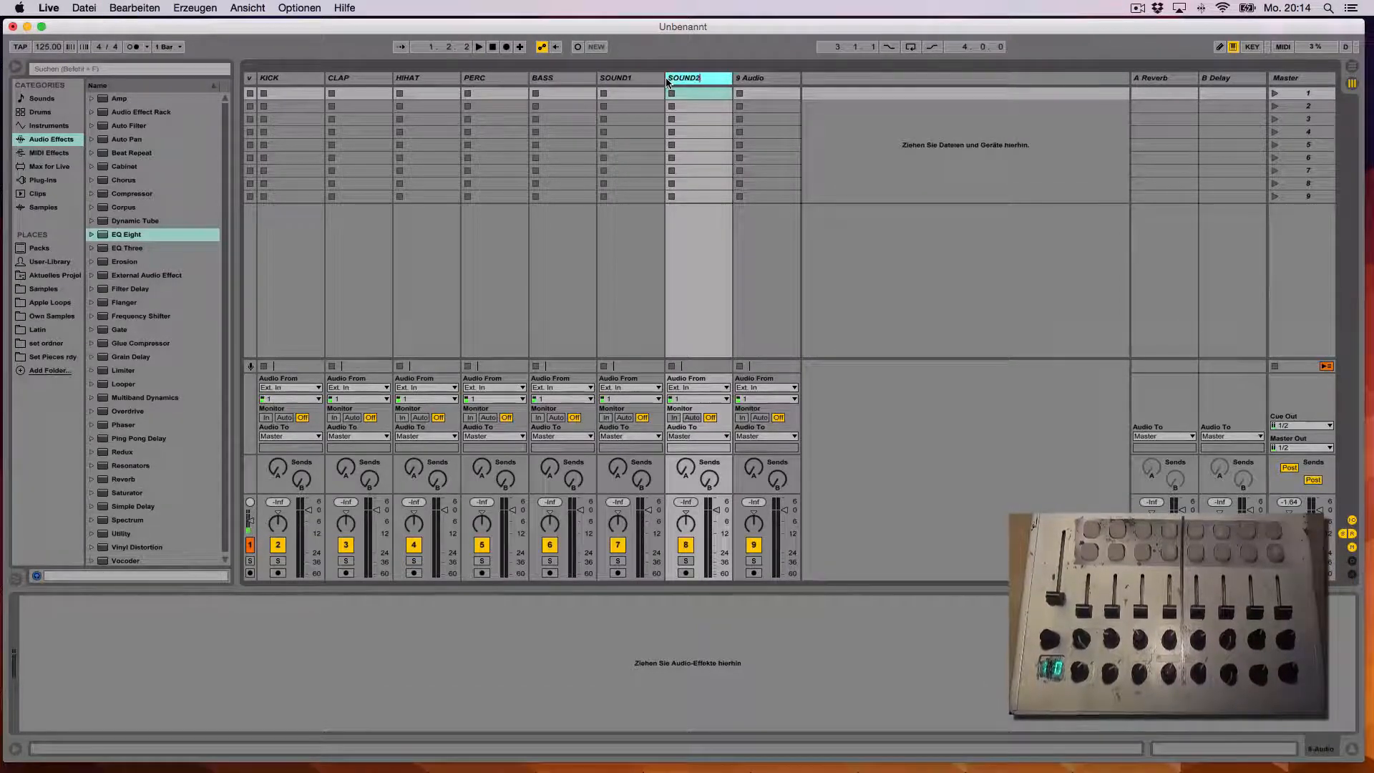
{"action": "key", "text": "Return"}
{"action": "left_click", "coordinate": [767, 81]}
{"action": "key", "text": "super+r"}
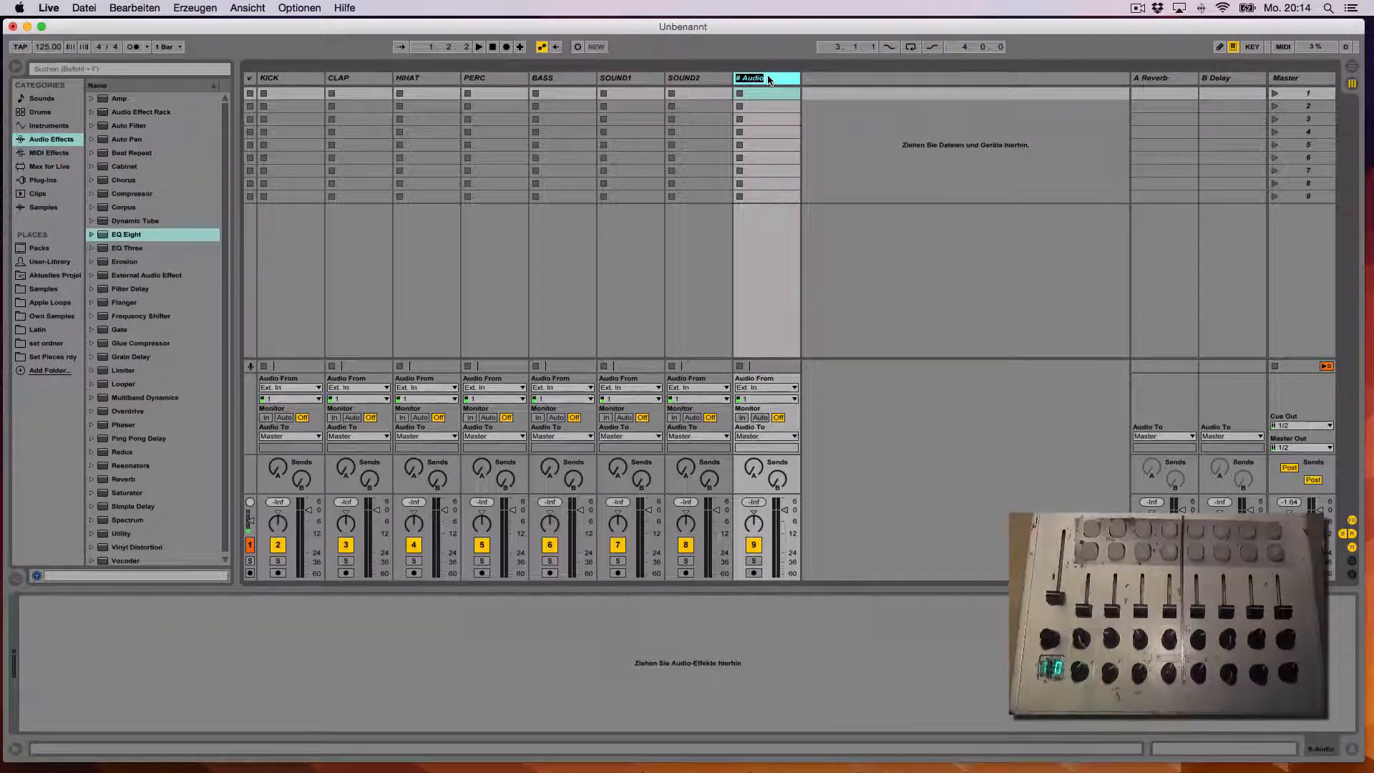
{"action": "type", "text": "SOUND3"}
{"action": "key", "text": "Return"}
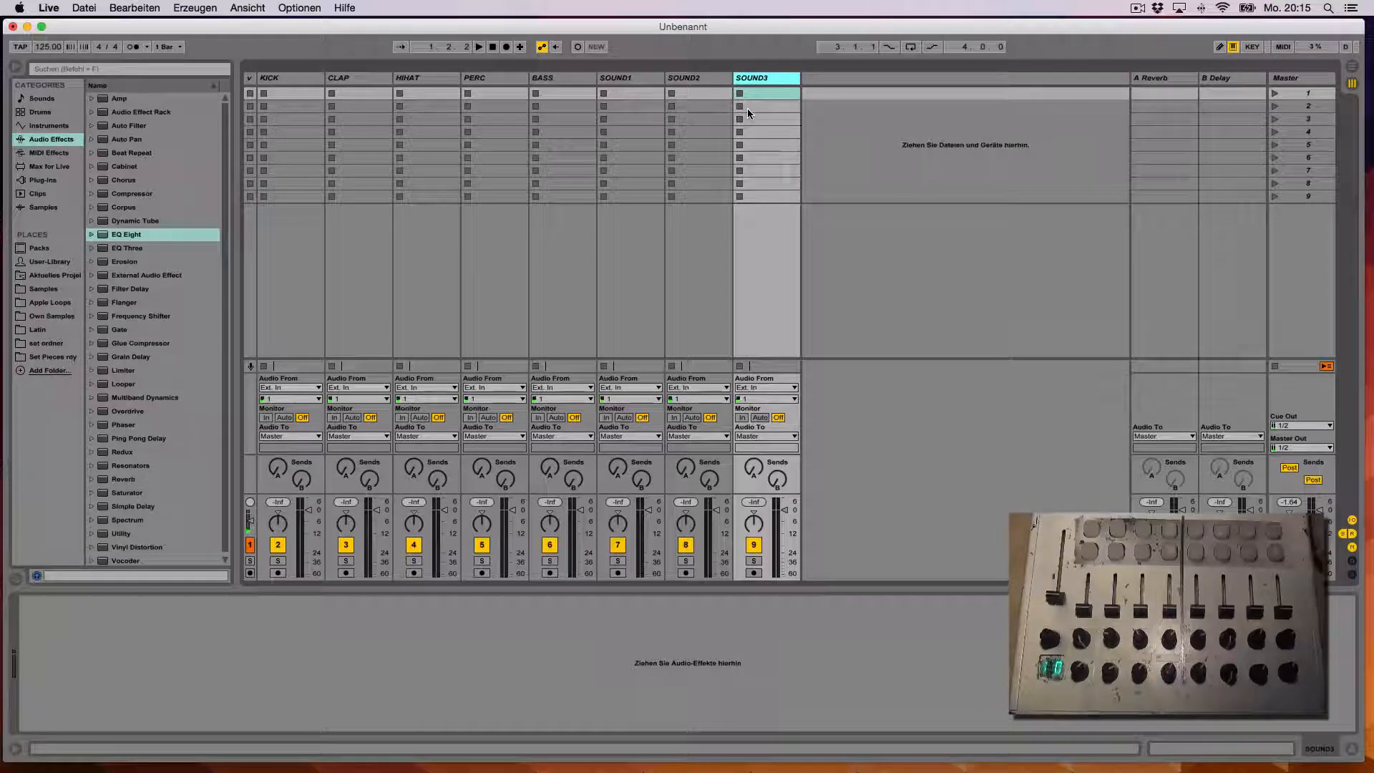
Colour the four tracks from KICK to PERC olive green
{"action": "left_click", "coordinate": [500, 80]}
{"action": "left_click", "coordinate": [286, 77], "text": "shift"}
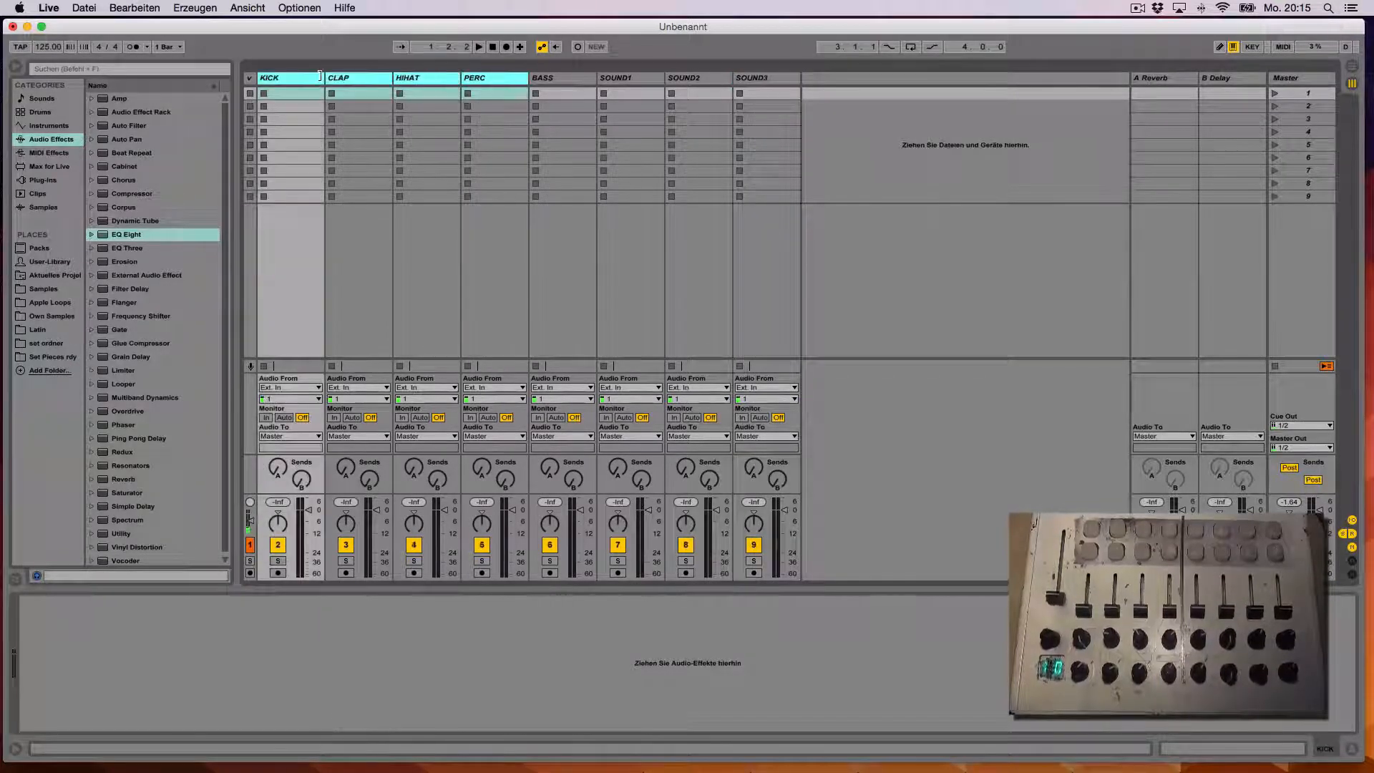
{"action": "right_click", "coordinate": [322, 78]}
{"action": "left_click", "coordinate": [345, 233]}
Colour the four tracks from BASS to SOUND3 blue
{"action": "left_click", "coordinate": [550, 78]}
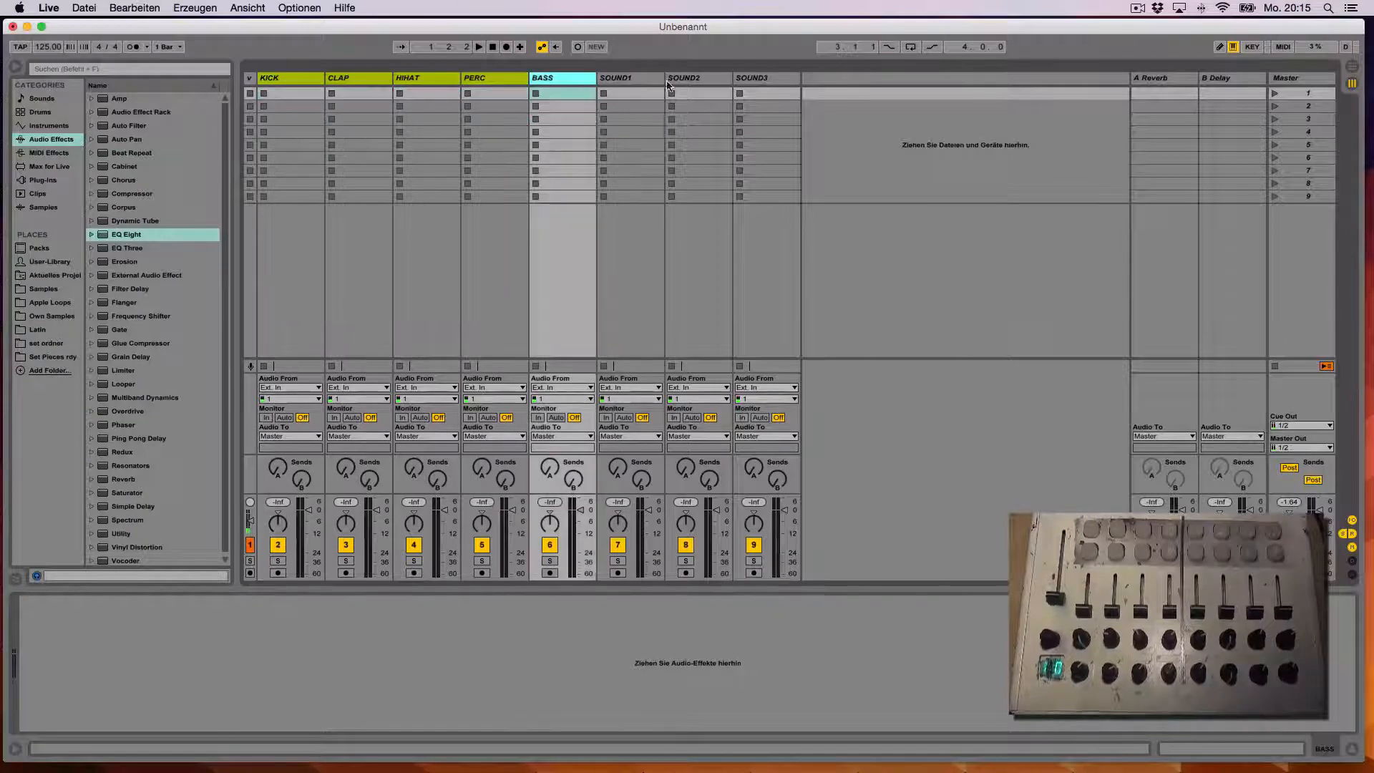
{"action": "right_click", "coordinate": [784, 81]}
{"action": "left_click", "coordinate": [570, 77]}
{"action": "left_click", "coordinate": [570, 77], "text": "shift"}
{"action": "right_click", "coordinate": [570, 77]}
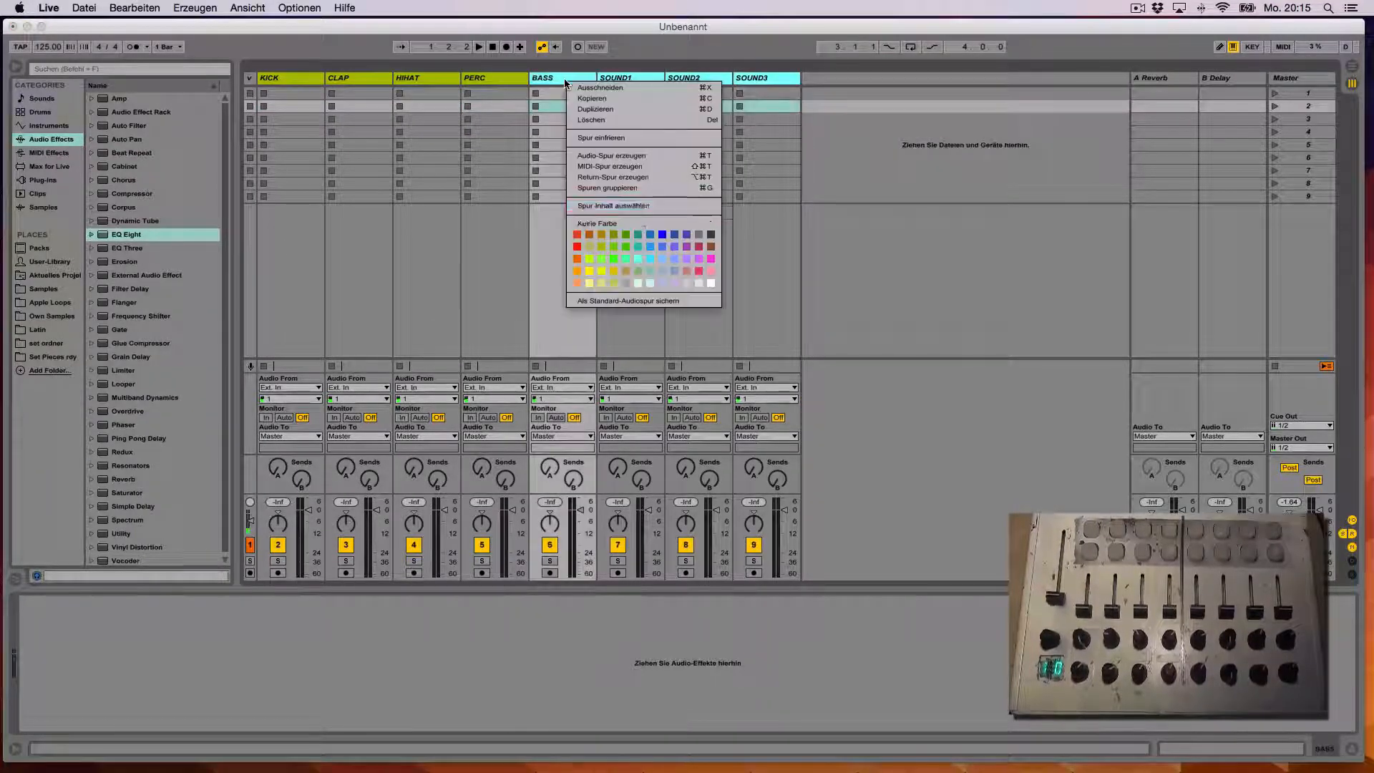
{"action": "left_click", "coordinate": [649, 249]}
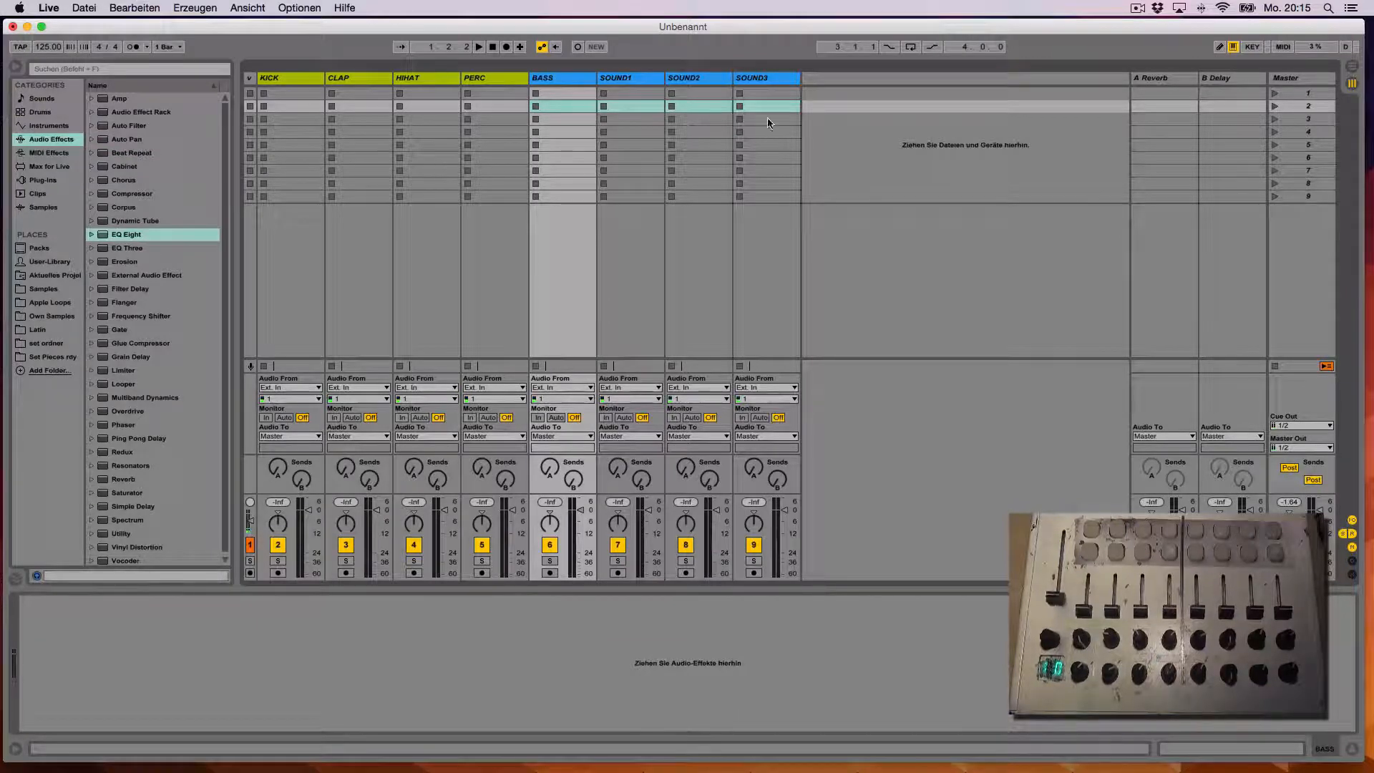
Create two more audio tracks after the SOUND3 track
{"action": "right_click", "coordinate": [814, 77]}
{"action": "left_click", "coordinate": [866, 86]}
{"action": "right_click", "coordinate": [887, 80]}
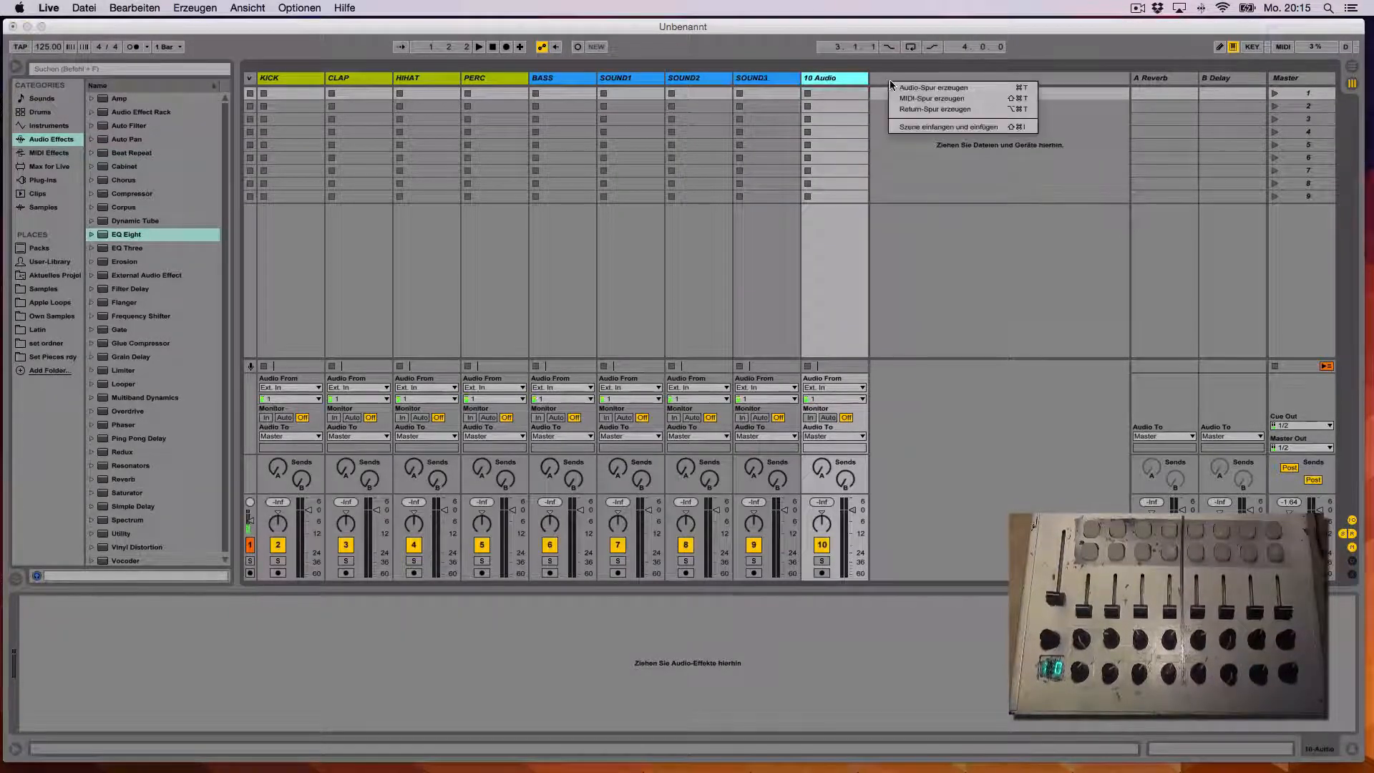
{"action": "left_click", "coordinate": [920, 86]}
{"action": "left_click", "coordinate": [466, 79]}
{"action": "left_click", "coordinate": [288, 80], "text": "shift"}
{"action": "right_click", "coordinate": [288, 77]}
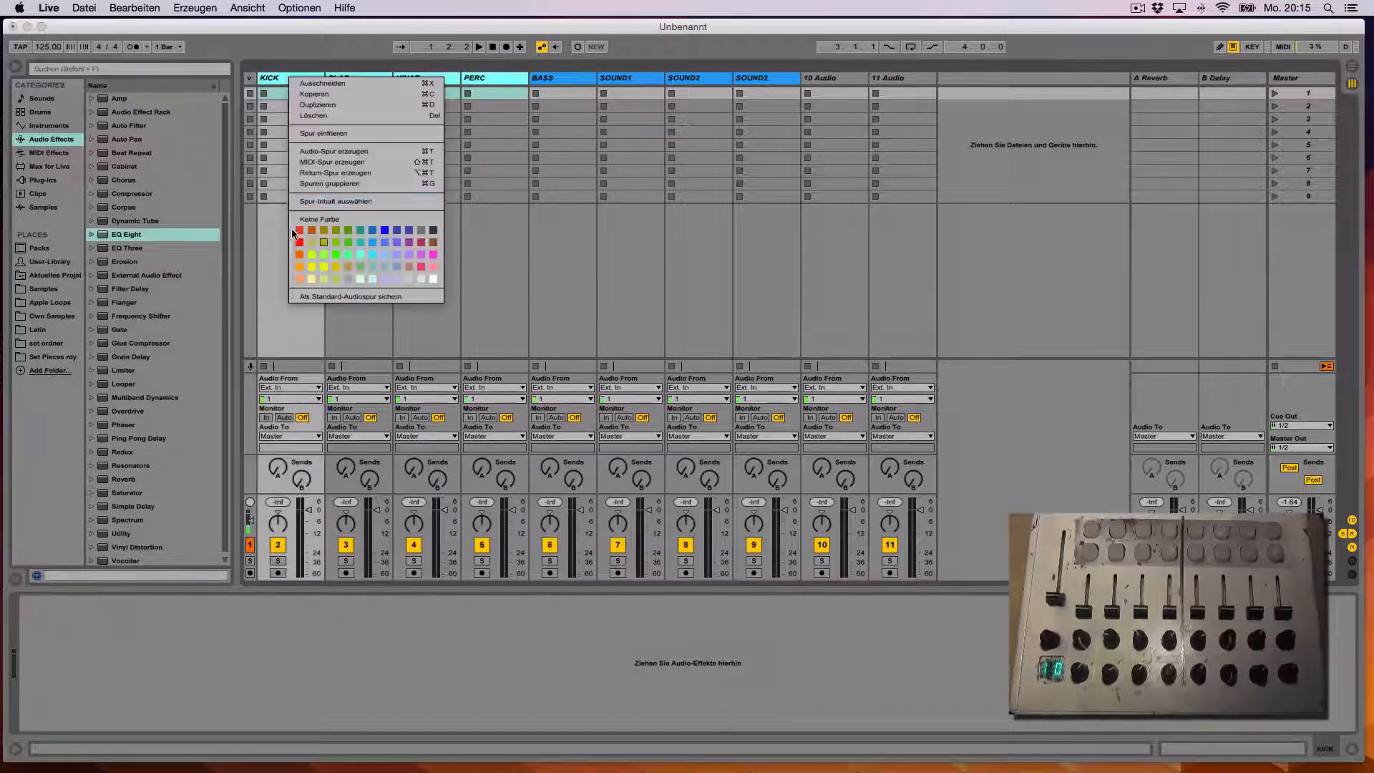
{"action": "left_click", "coordinate": [277, 192]}
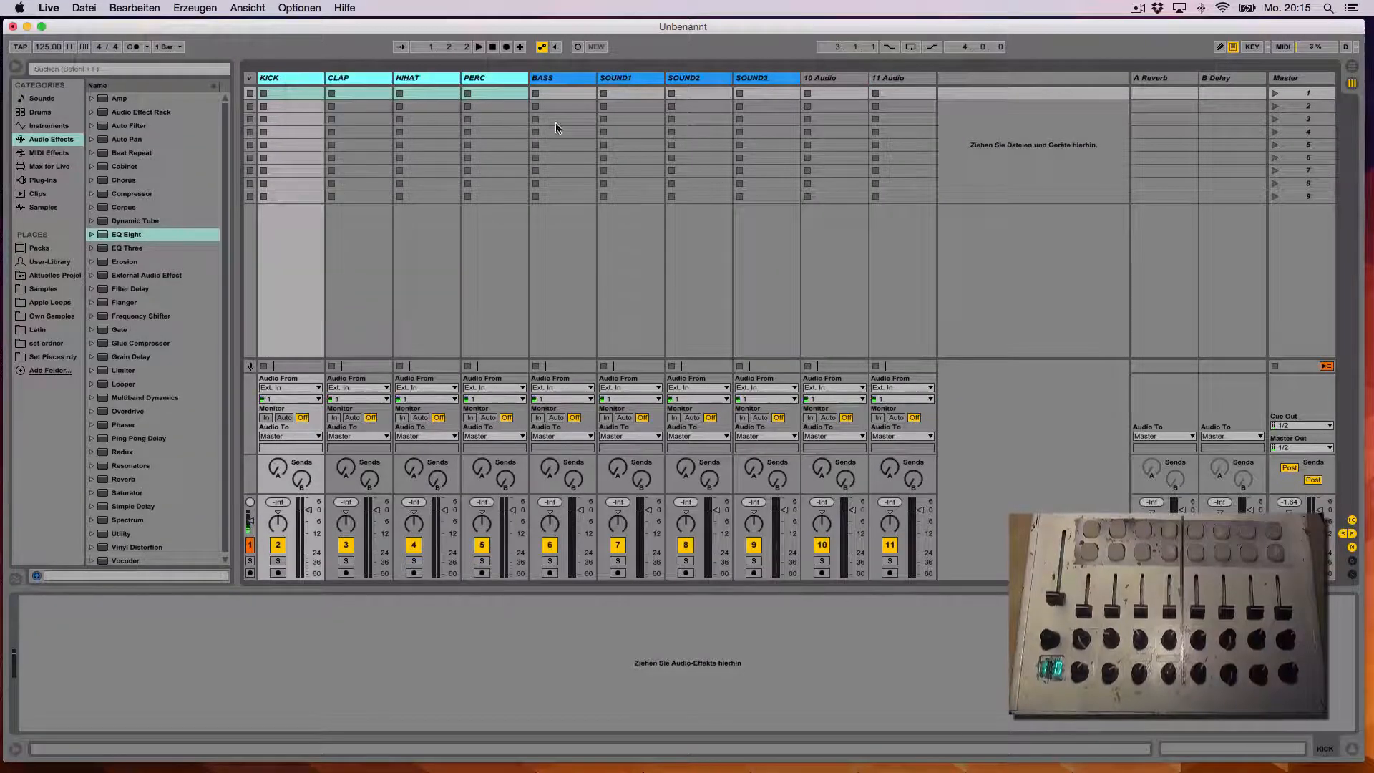
{"action": "left_click", "coordinate": [478, 80]}
{"action": "left_click", "coordinate": [483, 103]}
{"action": "left_click", "coordinate": [308, 79]}
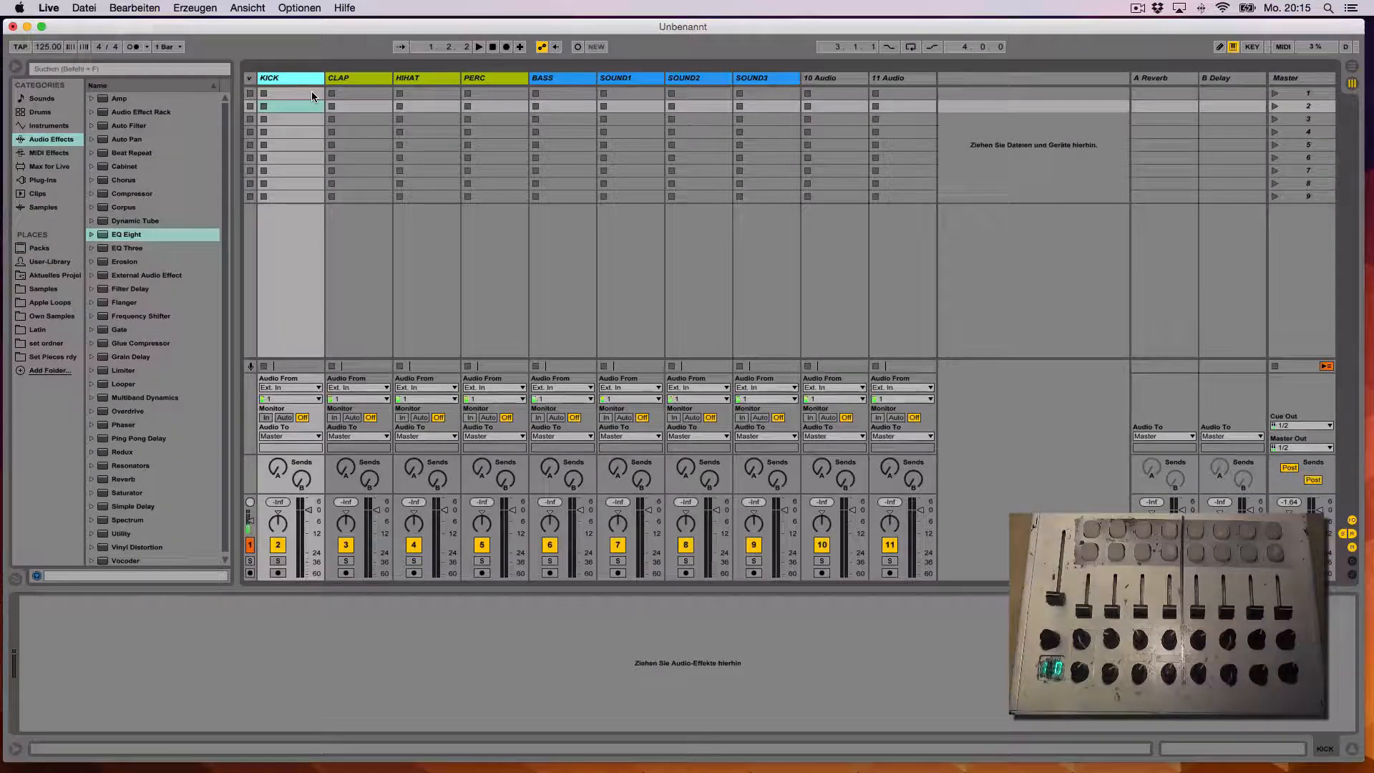
{"action": "left_click", "coordinate": [841, 79]}
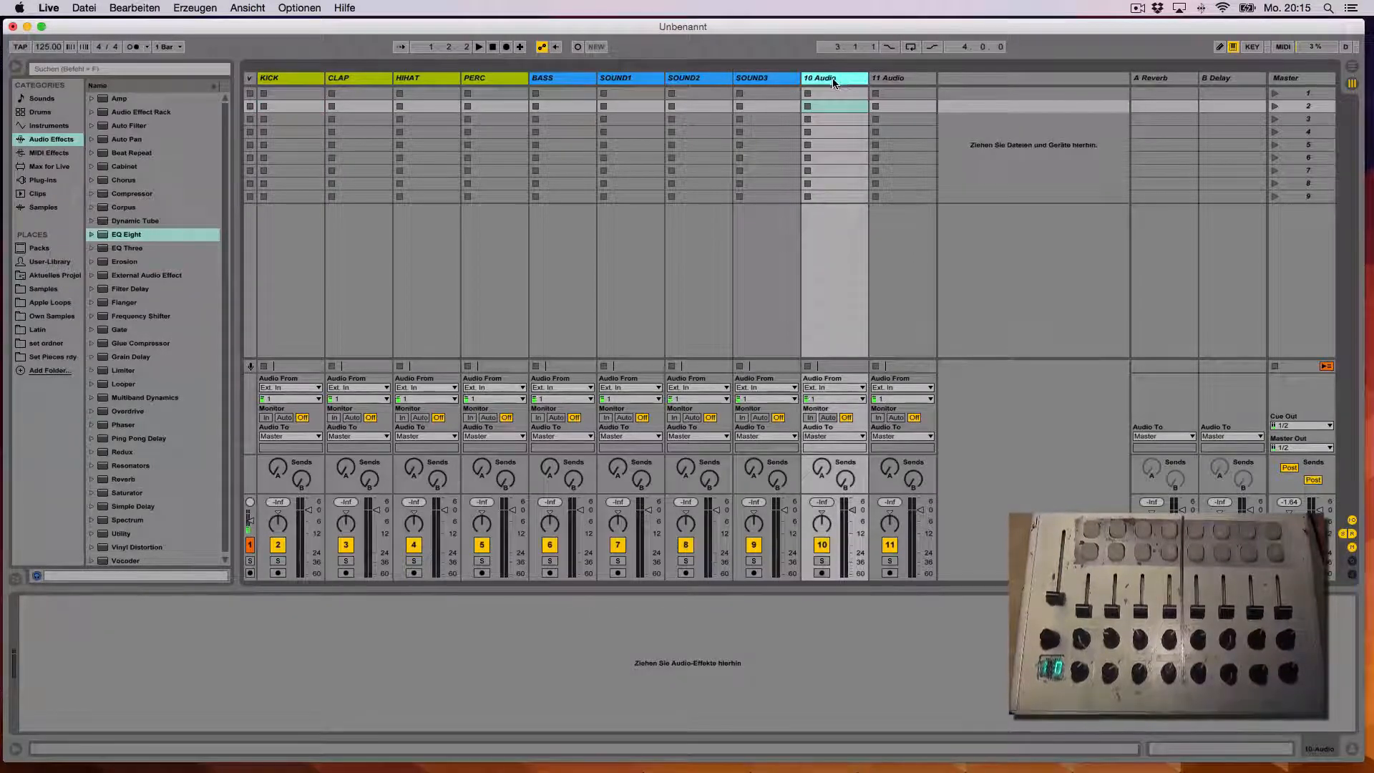
Group the four drum tracks KICK, CLAP, HIHAT and PERC into one group track
{"action": "left_click", "coordinate": [288, 83]}
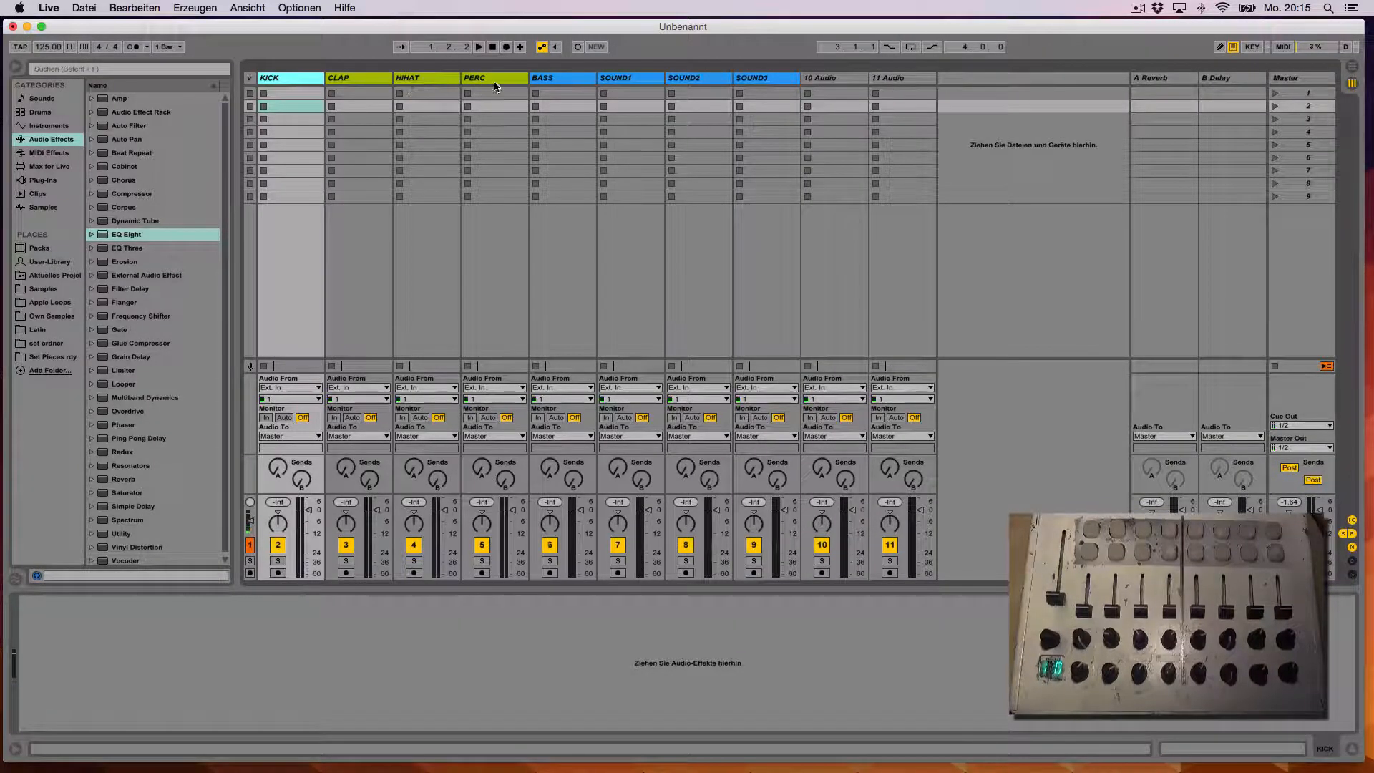
{"action": "key", "text": "shift+Right"}
{"action": "key", "text": "shift+Right"}
{"action": "key", "text": "shift+Right"}
{"action": "right_click", "coordinate": [294, 79]}
{"action": "left_click", "coordinate": [309, 184]}
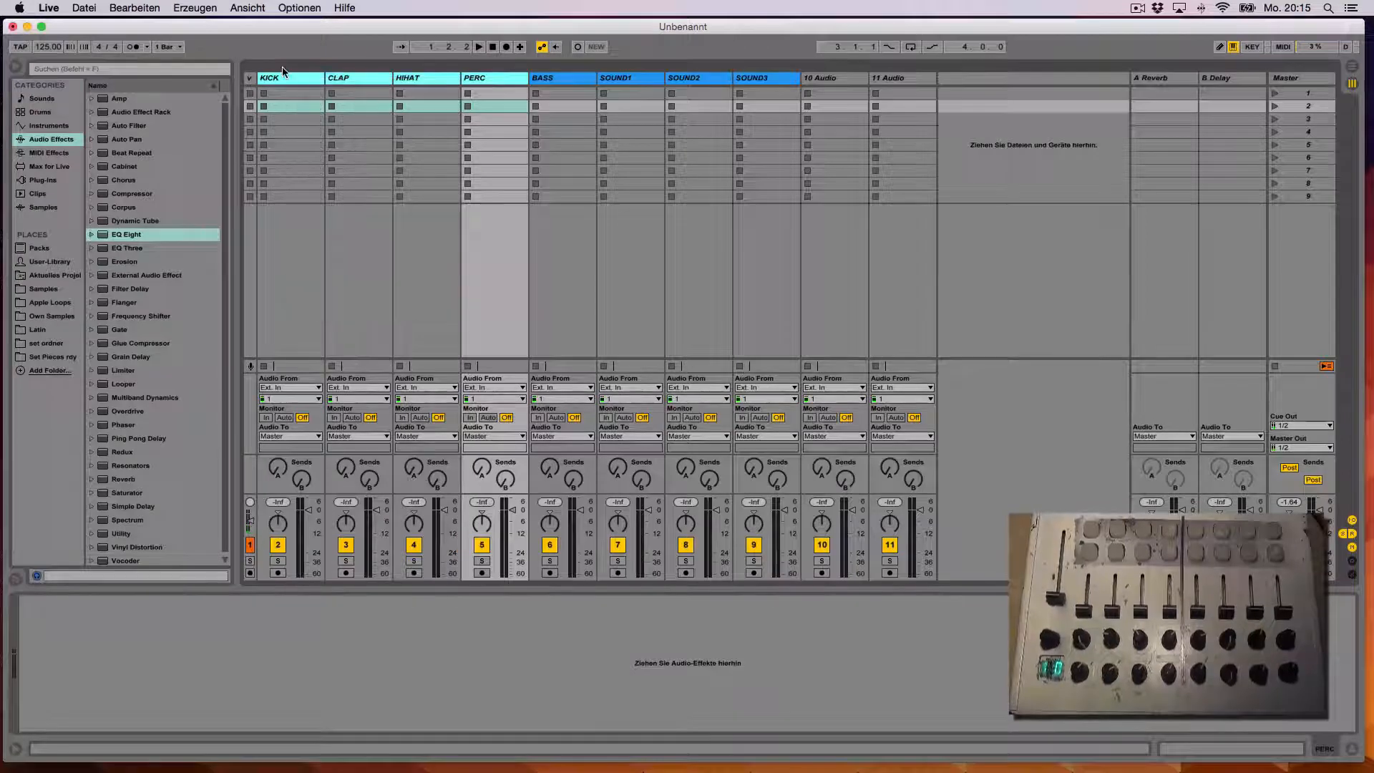
{"action": "right_click", "coordinate": [288, 78]}
{"action": "left_click", "coordinate": [309, 184]}
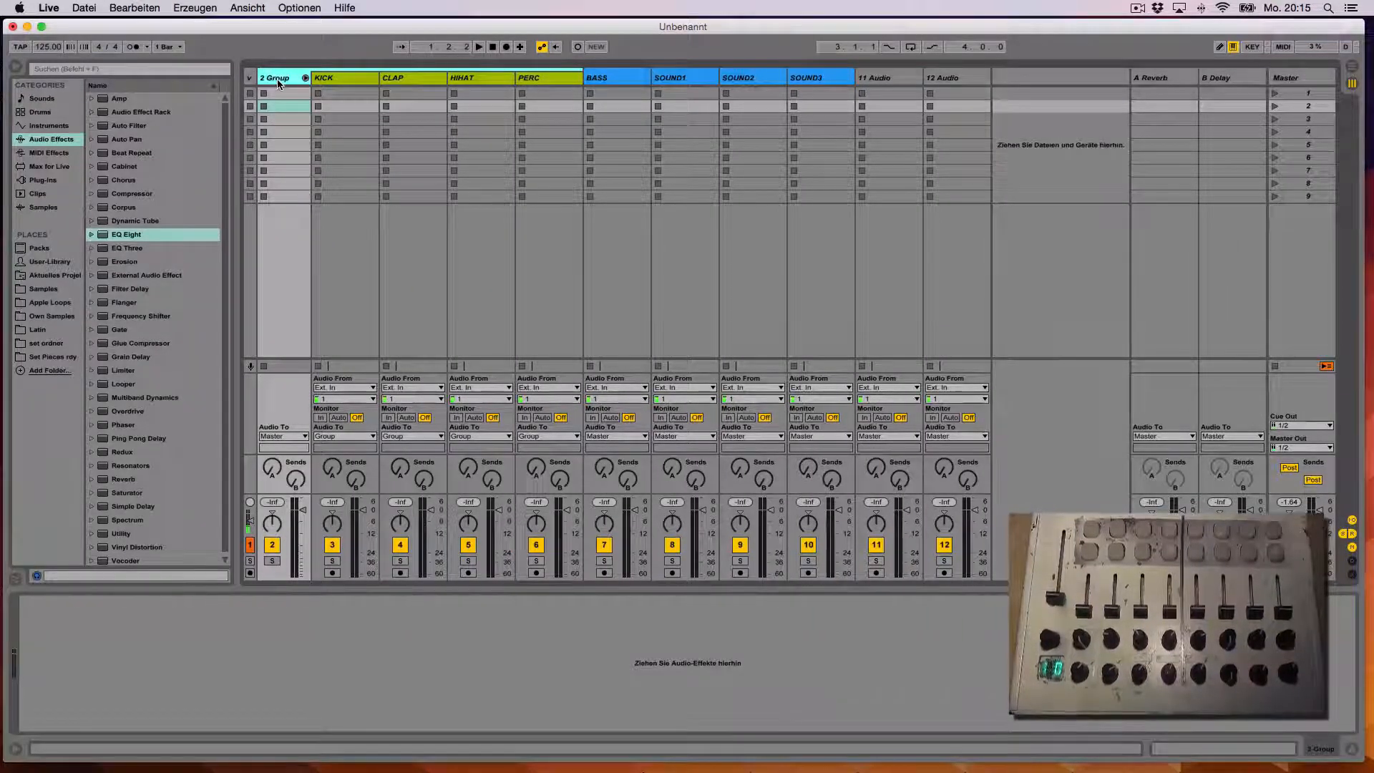
Group the four tracks BASS, SOUND1, SOUND2 and SOUND3 into a second group track
{"action": "left_click", "coordinate": [648, 79]}
{"action": "left_click", "coordinate": [813, 77], "text": "shift"}
{"action": "right_click", "coordinate": [814, 78]}
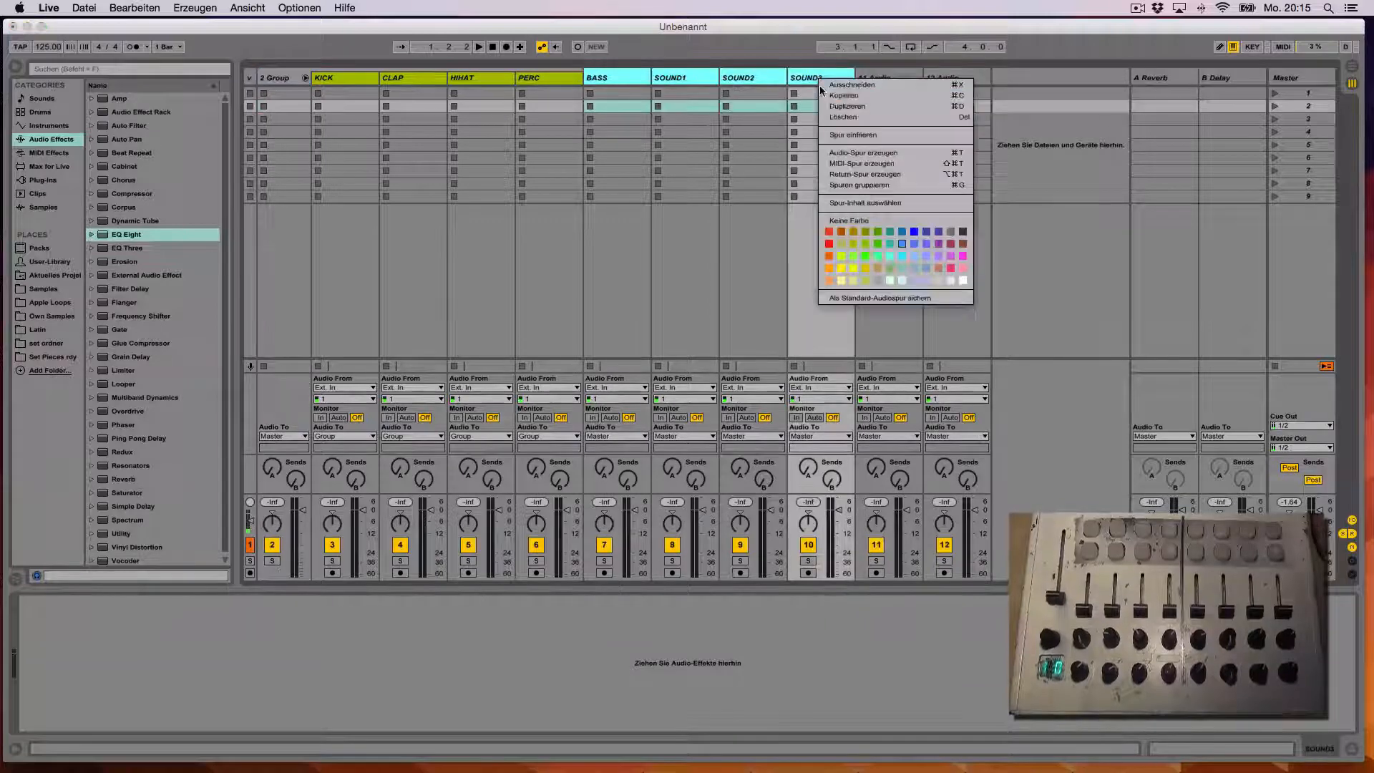
{"action": "left_click", "coordinate": [845, 185]}
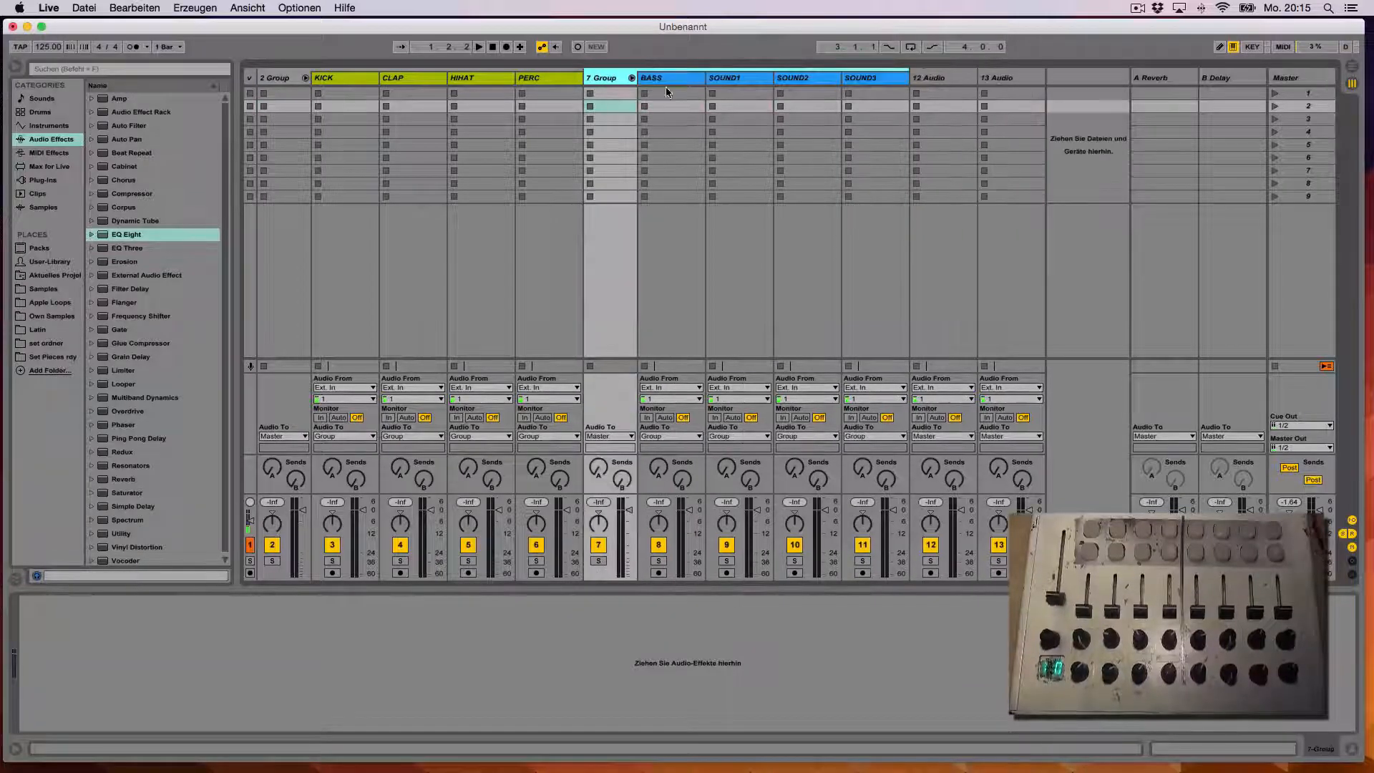
{"action": "left_click", "coordinate": [345, 77]}
{"action": "left_click", "coordinate": [539, 80]}
{"action": "left_click", "coordinate": [610, 81]}
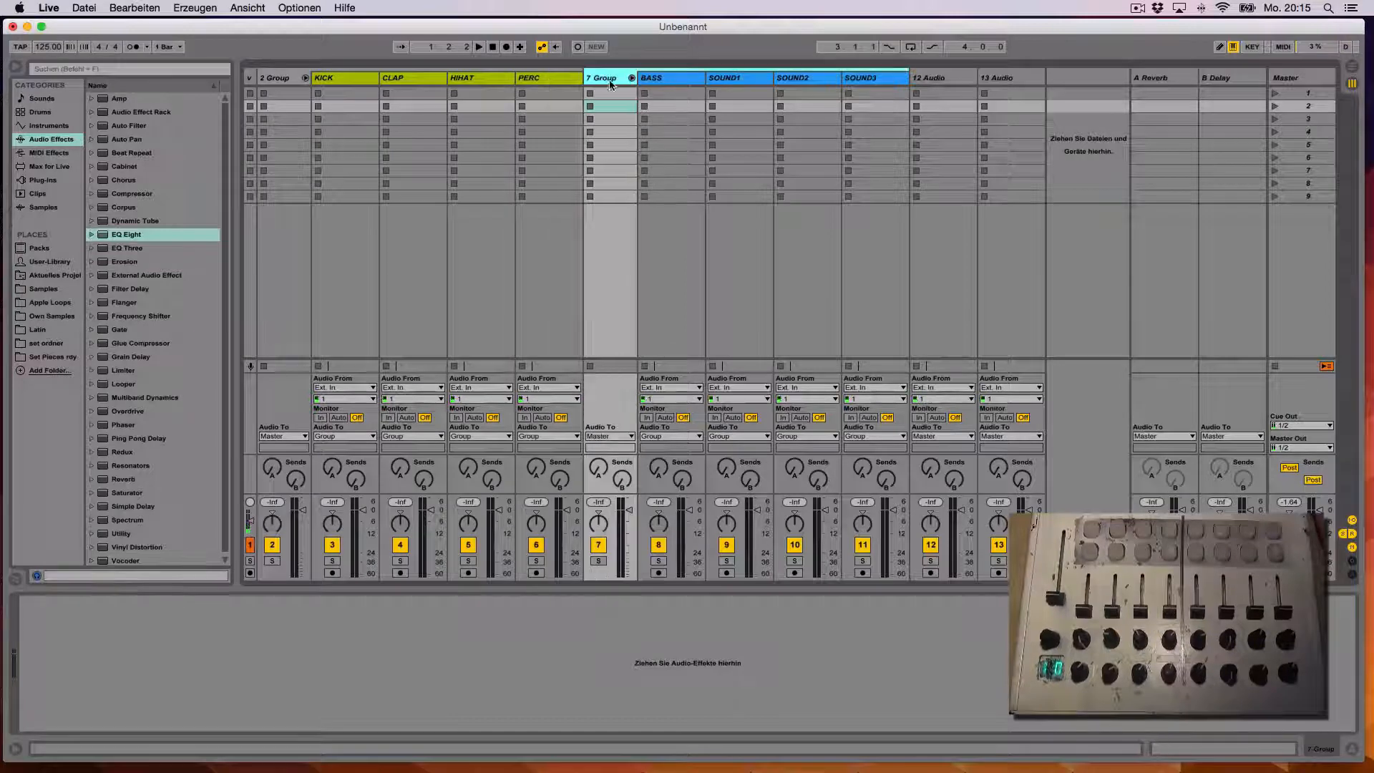
Ungroup both the drum group track and the bass and sound group track
{"action": "left_click", "coordinate": [272, 79]}
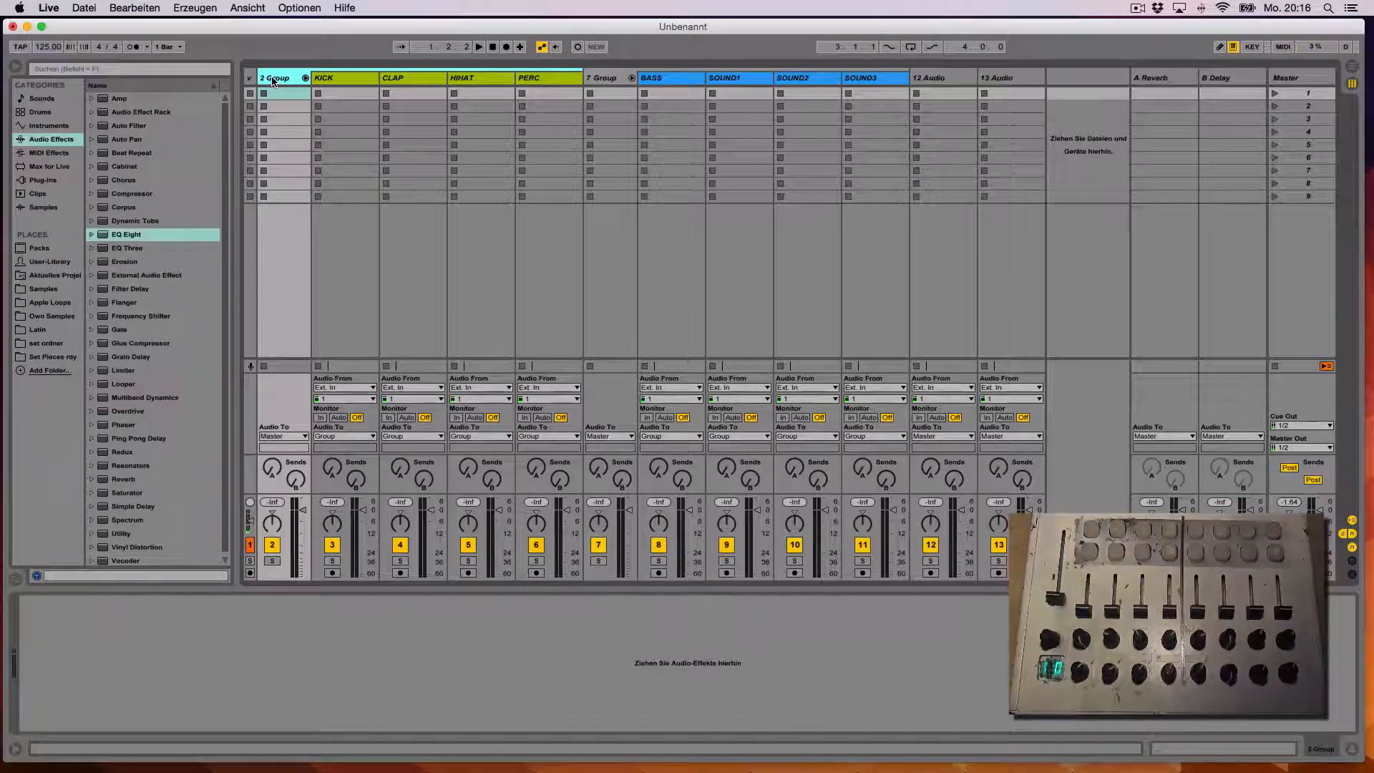
{"action": "right_click", "coordinate": [273, 81]}
{"action": "left_click", "coordinate": [315, 196]}
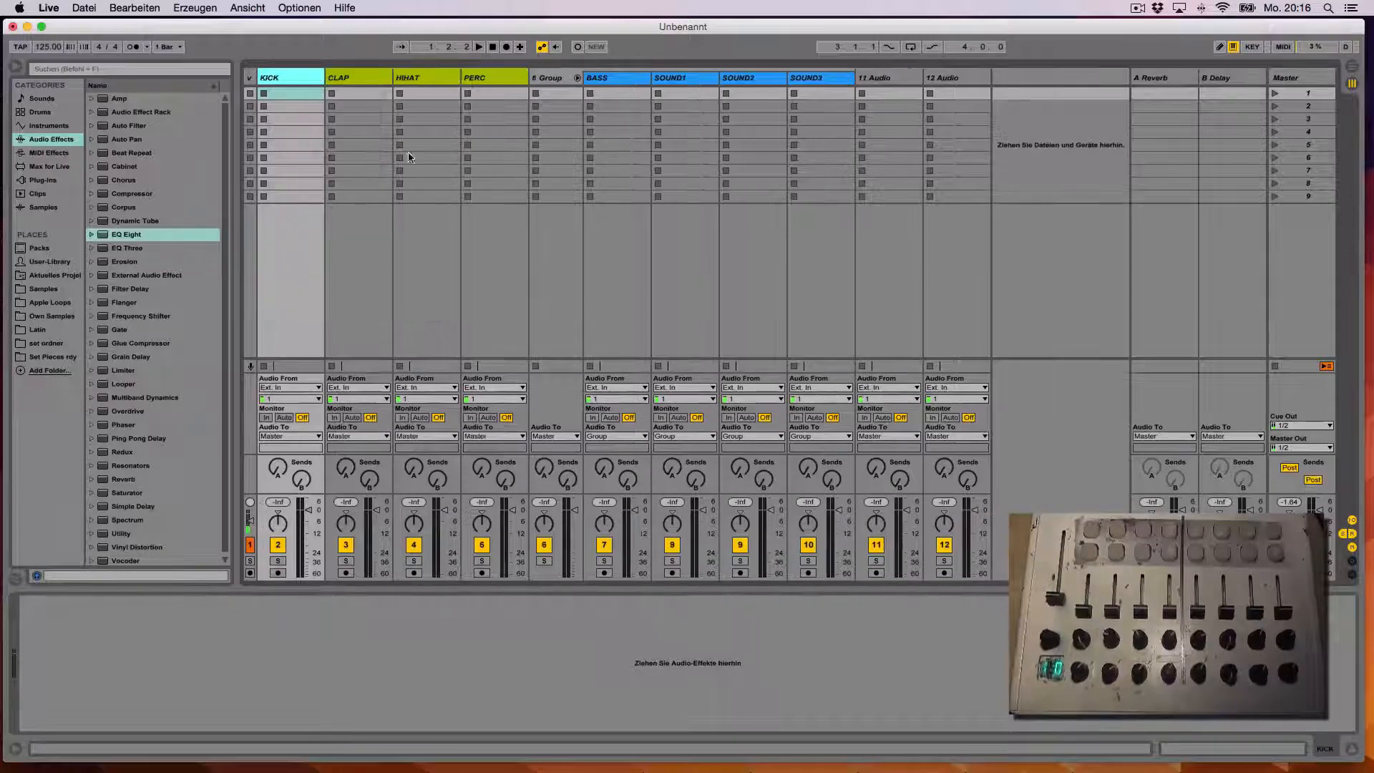
{"action": "right_click", "coordinate": [568, 78]}
{"action": "left_click", "coordinate": [594, 196]}
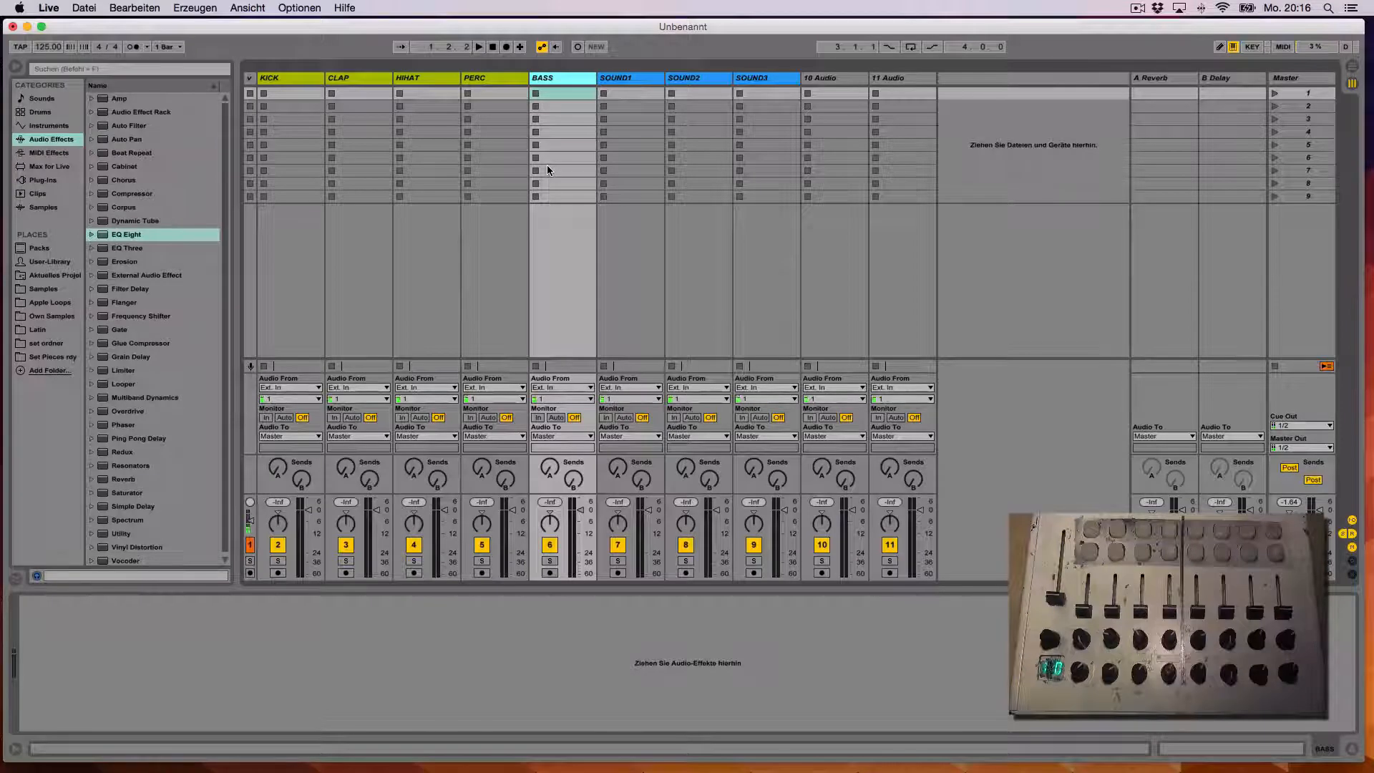
Rename the first uncoloured audio track after SOUND3 as DRUMS
{"action": "left_click", "coordinate": [830, 82]}
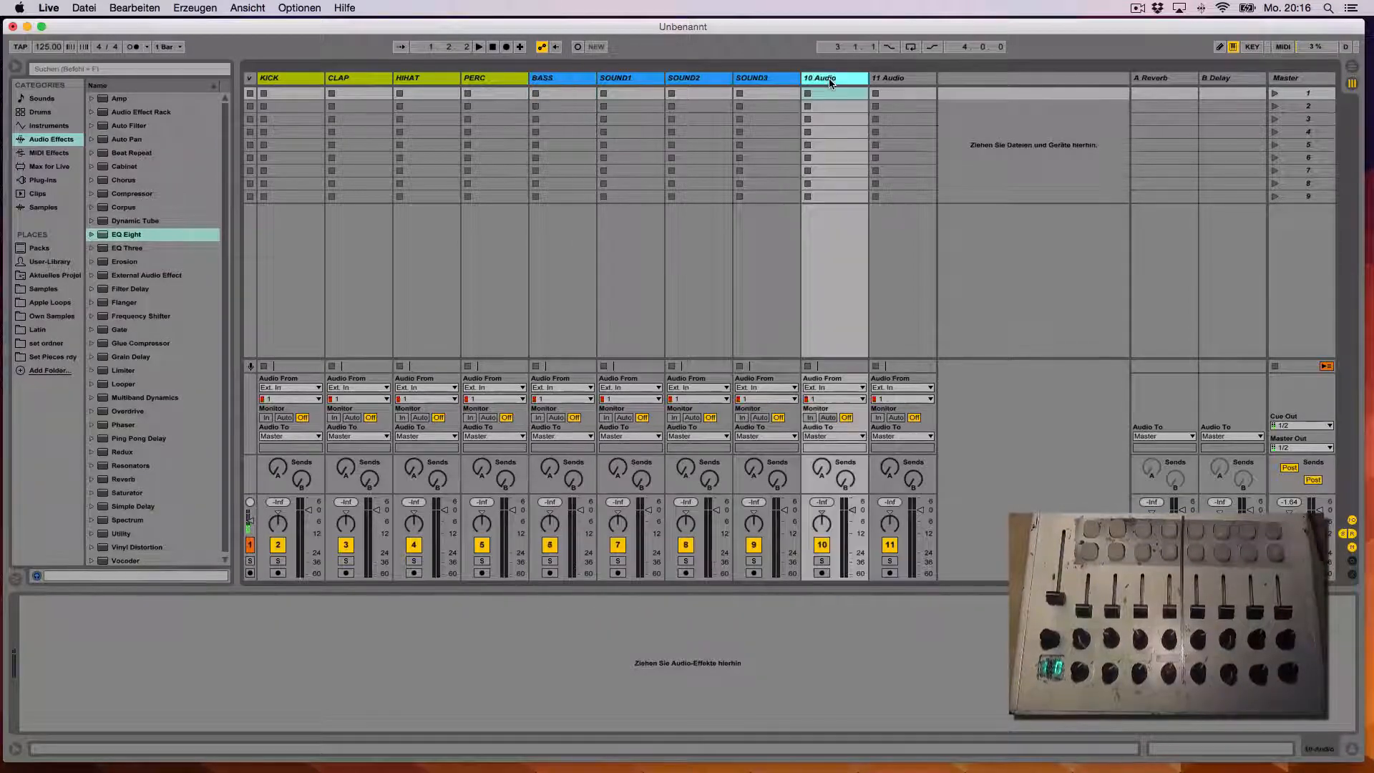
{"action": "key", "text": "super+r"}
{"action": "type", "text": "DRUMS"}
{"action": "key", "text": "Return"}
Rename the audio track after DRUMS as SOUND
{"action": "left_click", "coordinate": [878, 78]}
{"action": "key", "text": "super+r"}
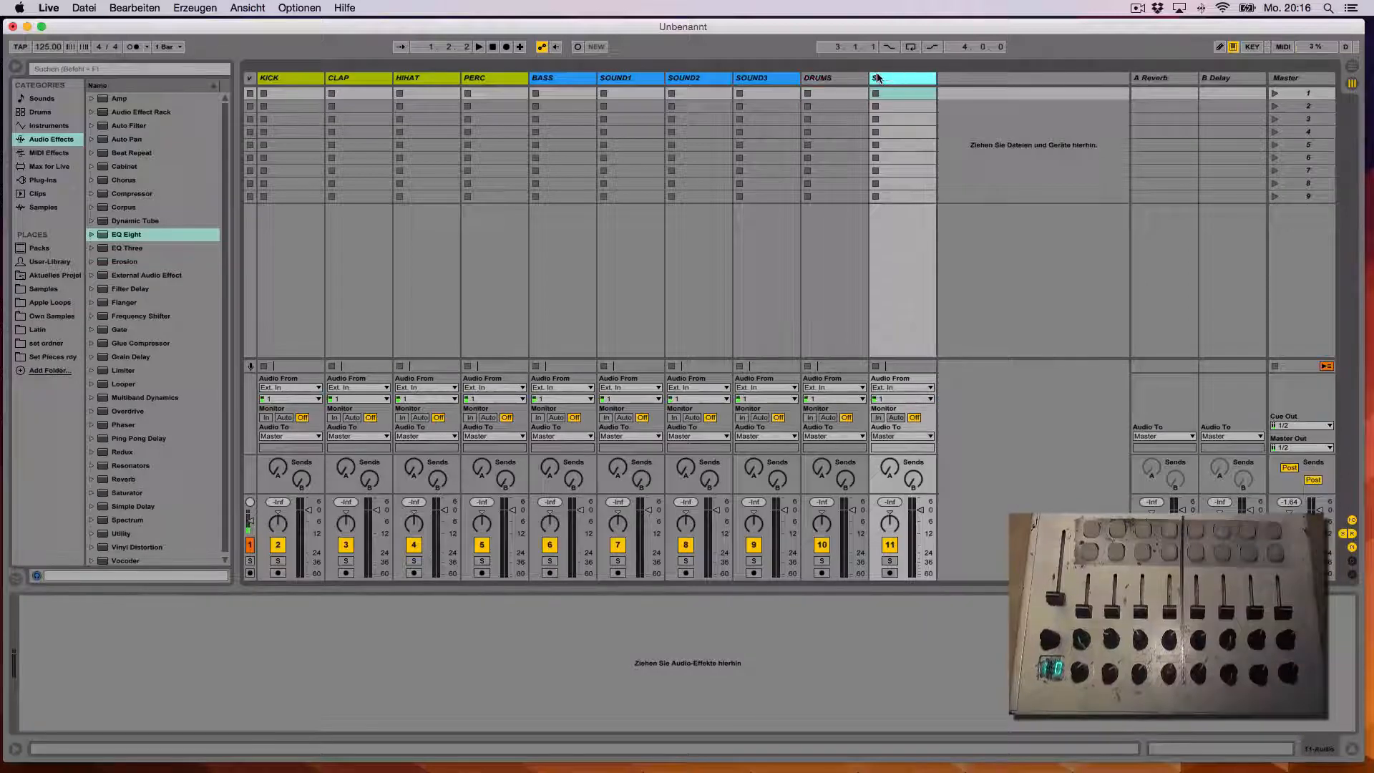
{"action": "type", "text": "SOND"}
{"action": "key", "text": "Return"}
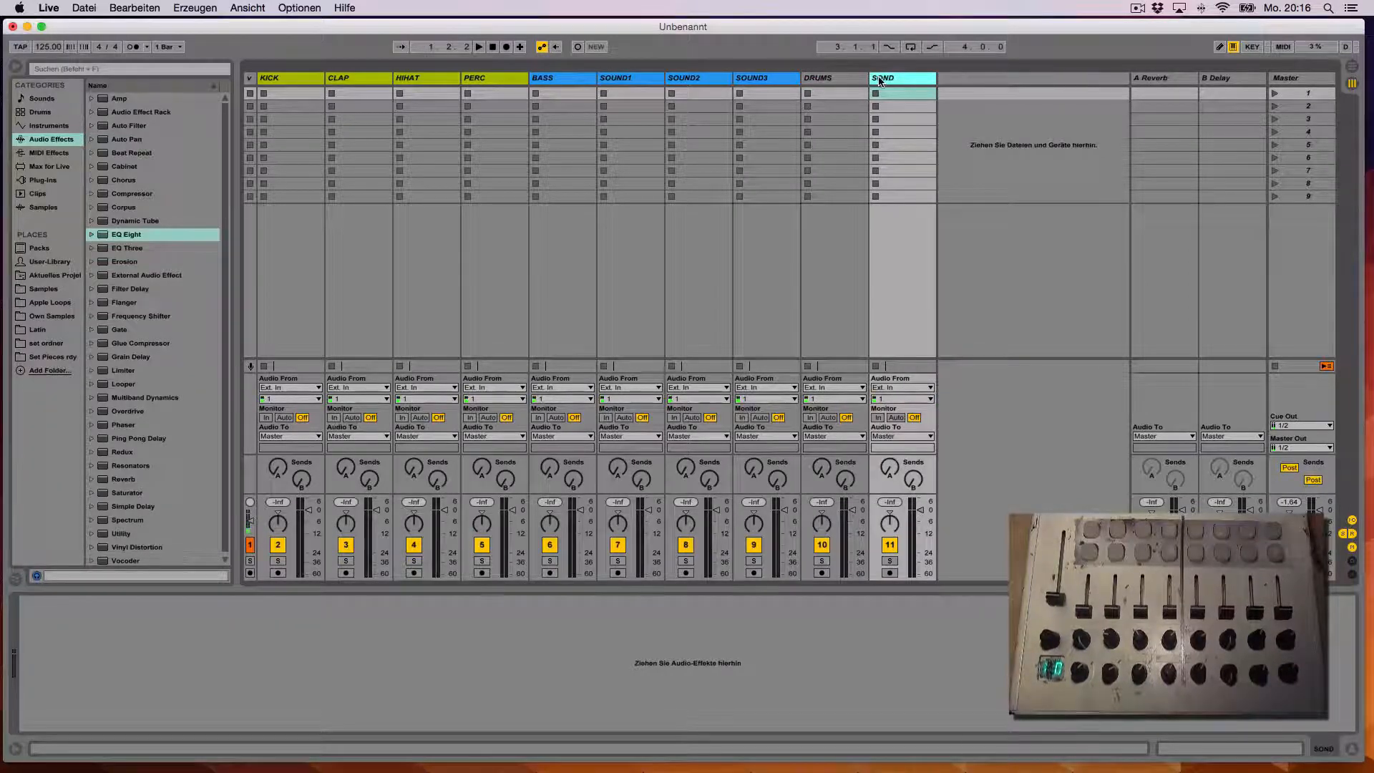
{"action": "key", "text": "super+r"}
{"action": "type", "text": "S"}
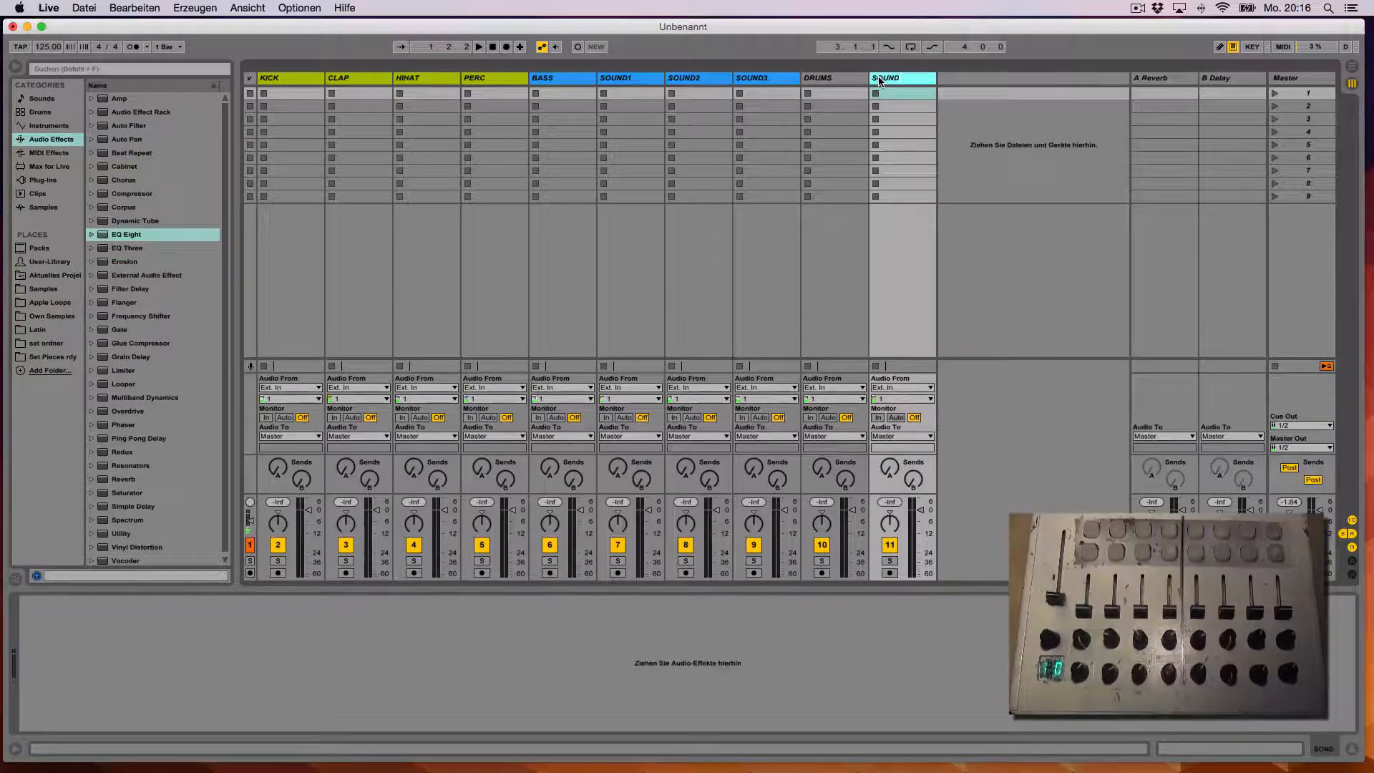
{"action": "type", "text": "OUND"}
{"action": "key", "text": "Return"}
{"action": "left_click", "coordinate": [469, 80]}
{"action": "left_click", "coordinate": [282, 85], "text": "shift"}
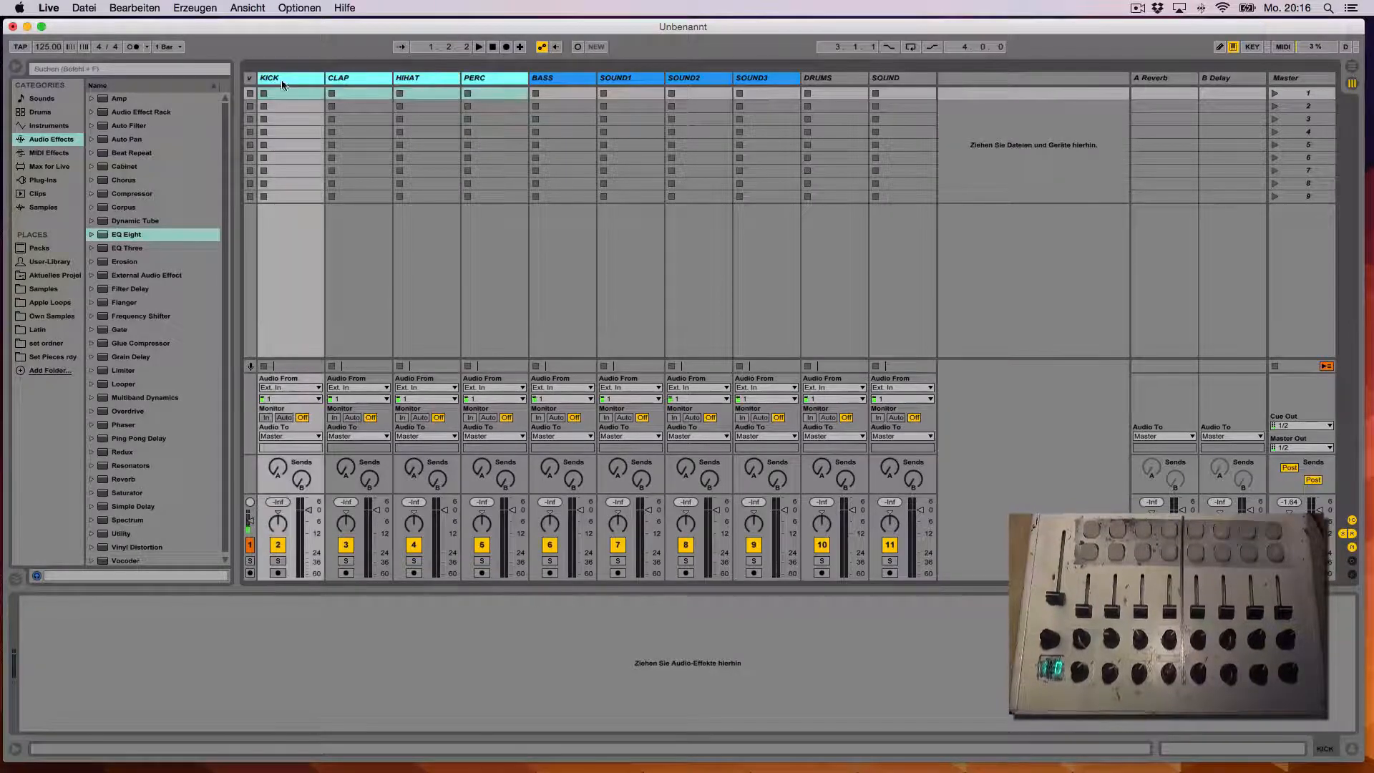
{"action": "left_click", "coordinate": [856, 80]}
{"action": "left_click", "coordinate": [590, 78]}
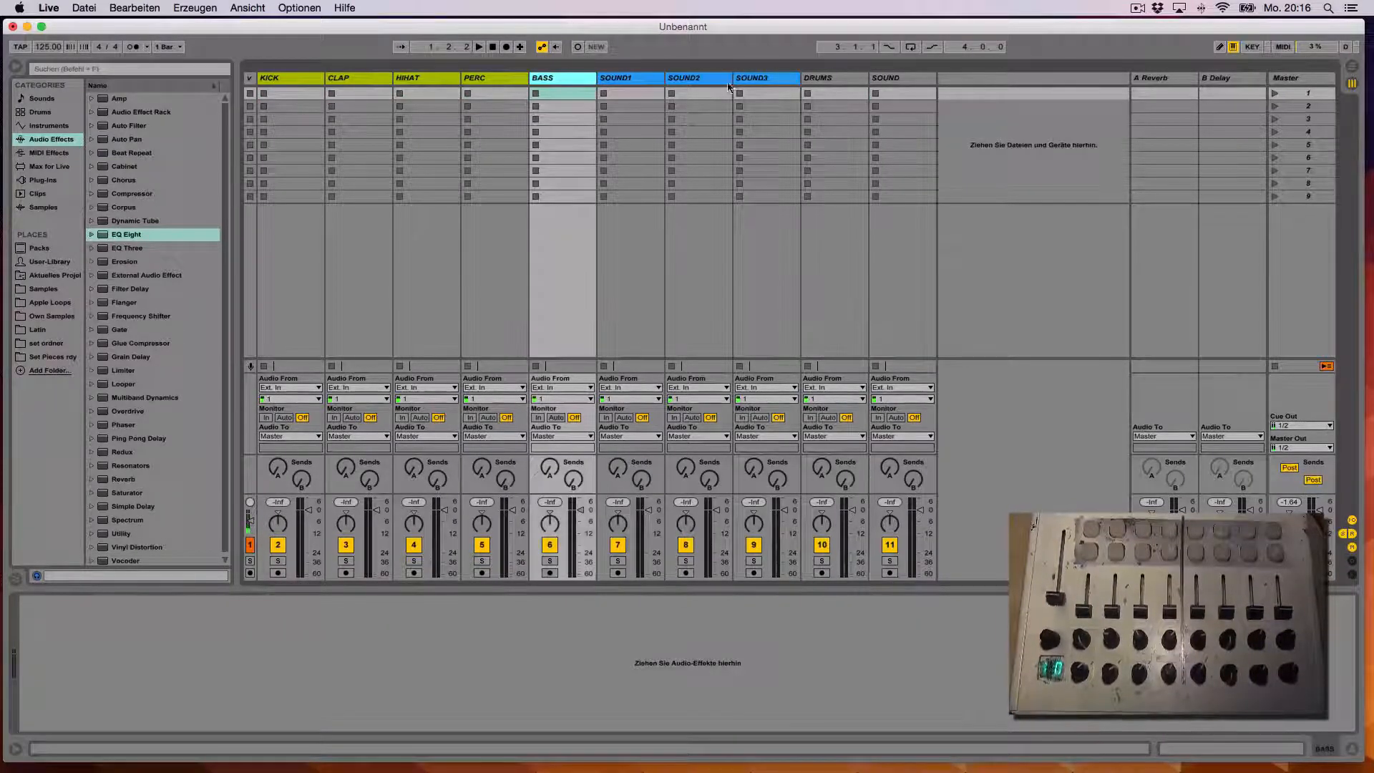
{"action": "left_click", "coordinate": [791, 80], "text": "shift"}
{"action": "left_click", "coordinate": [885, 80]}
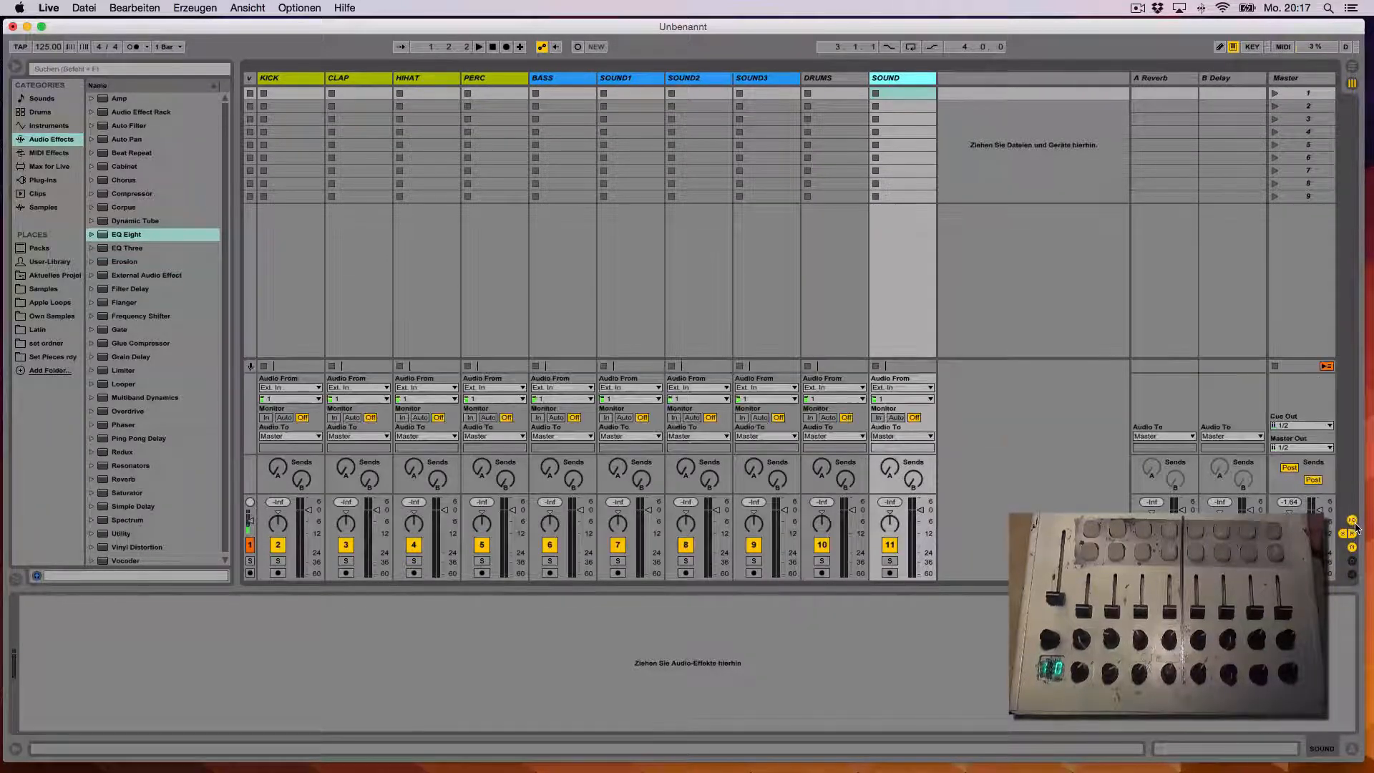
{"action": "left_click", "coordinate": [301, 107]}
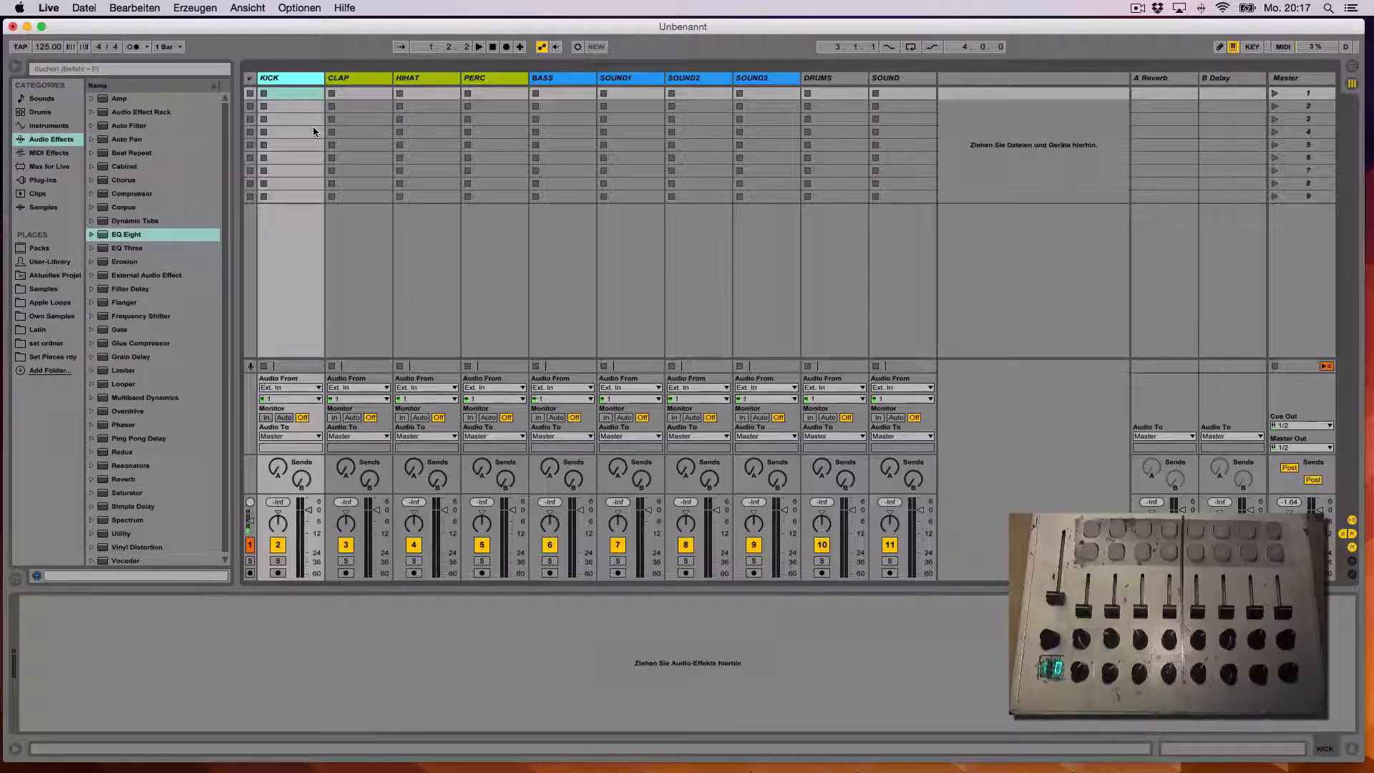
{"action": "left_click", "coordinate": [390, 76]}
{"action": "left_click", "coordinate": [437, 79]}
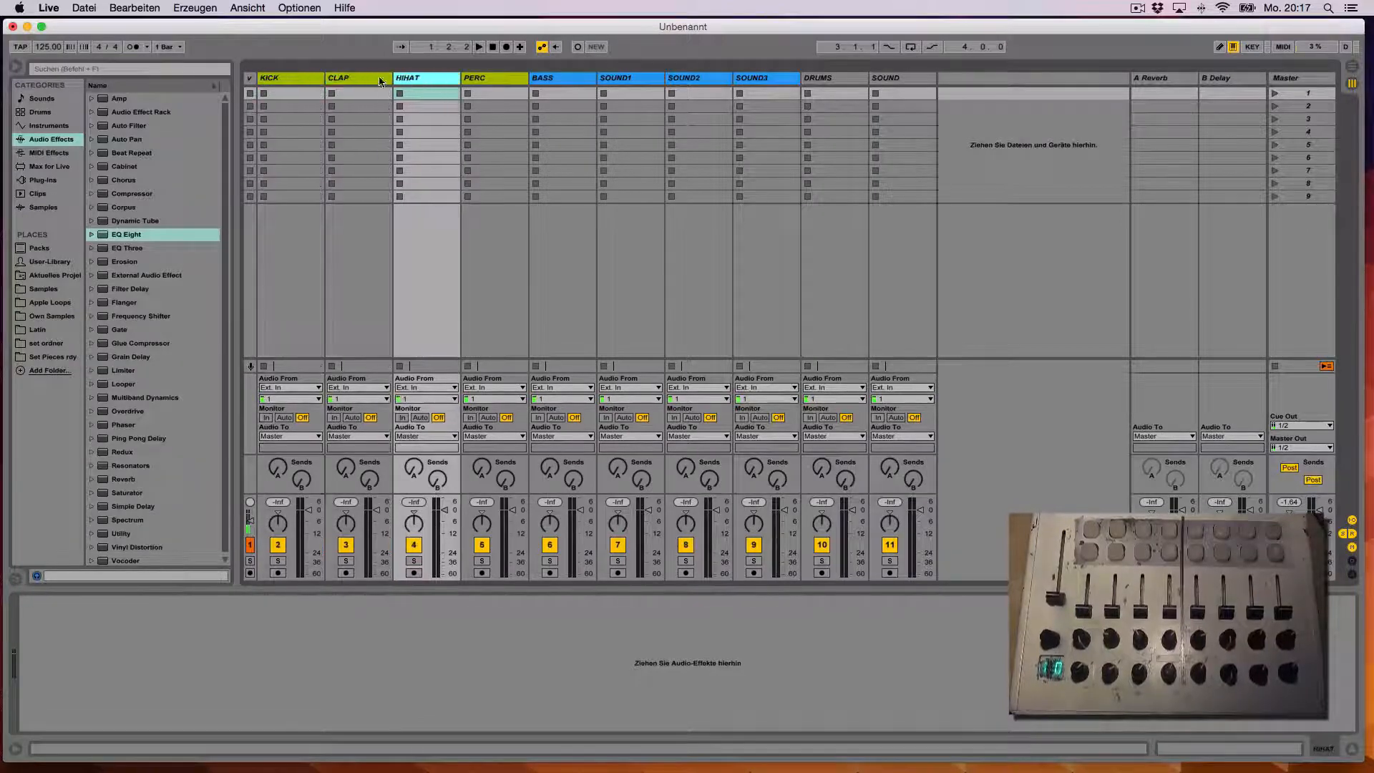
{"action": "left_click", "coordinate": [267, 328]}
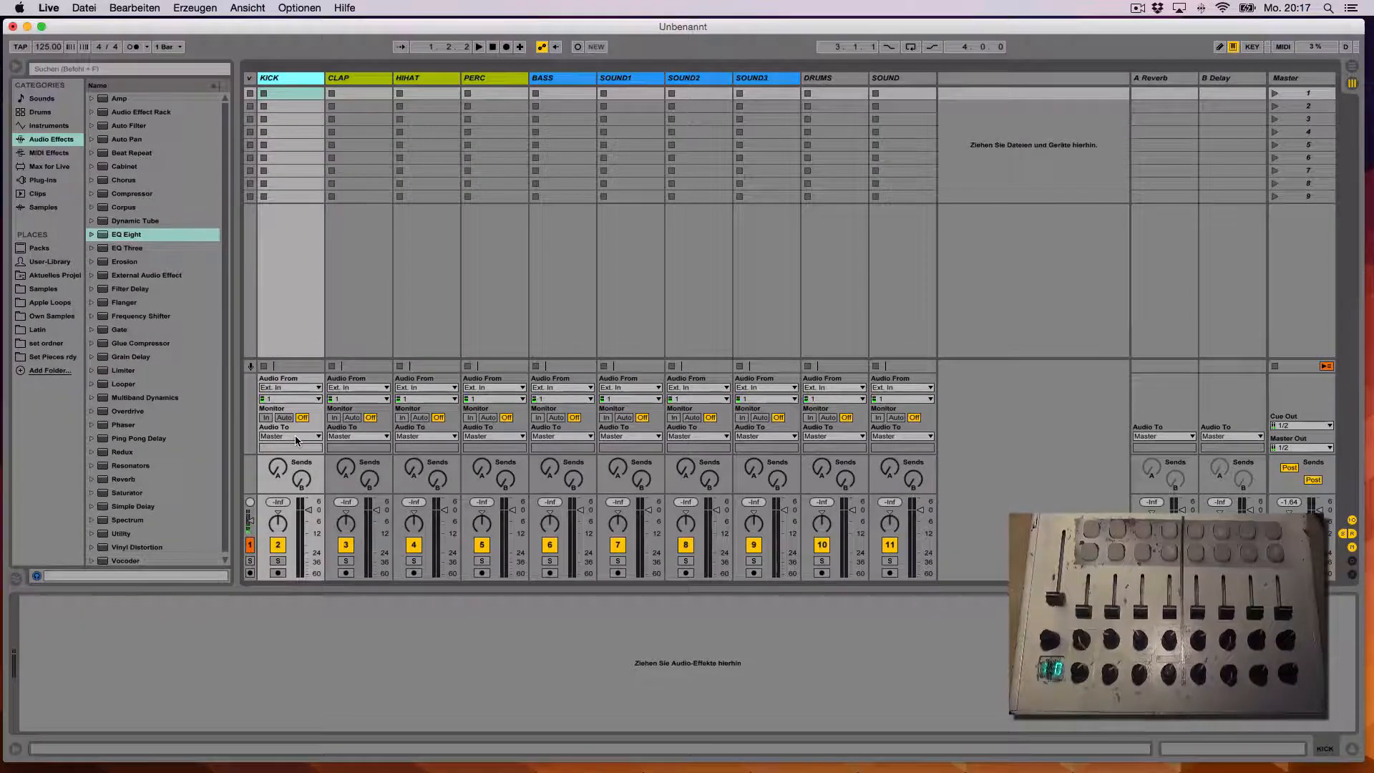
Place the Snd2, Snd 3, SNd1 and bass tracks' clips from the set ordner folder in the first slots of SOUND2, SOUND3, SOUND1 and BASS
{"action": "left_click", "coordinate": [32, 357]}
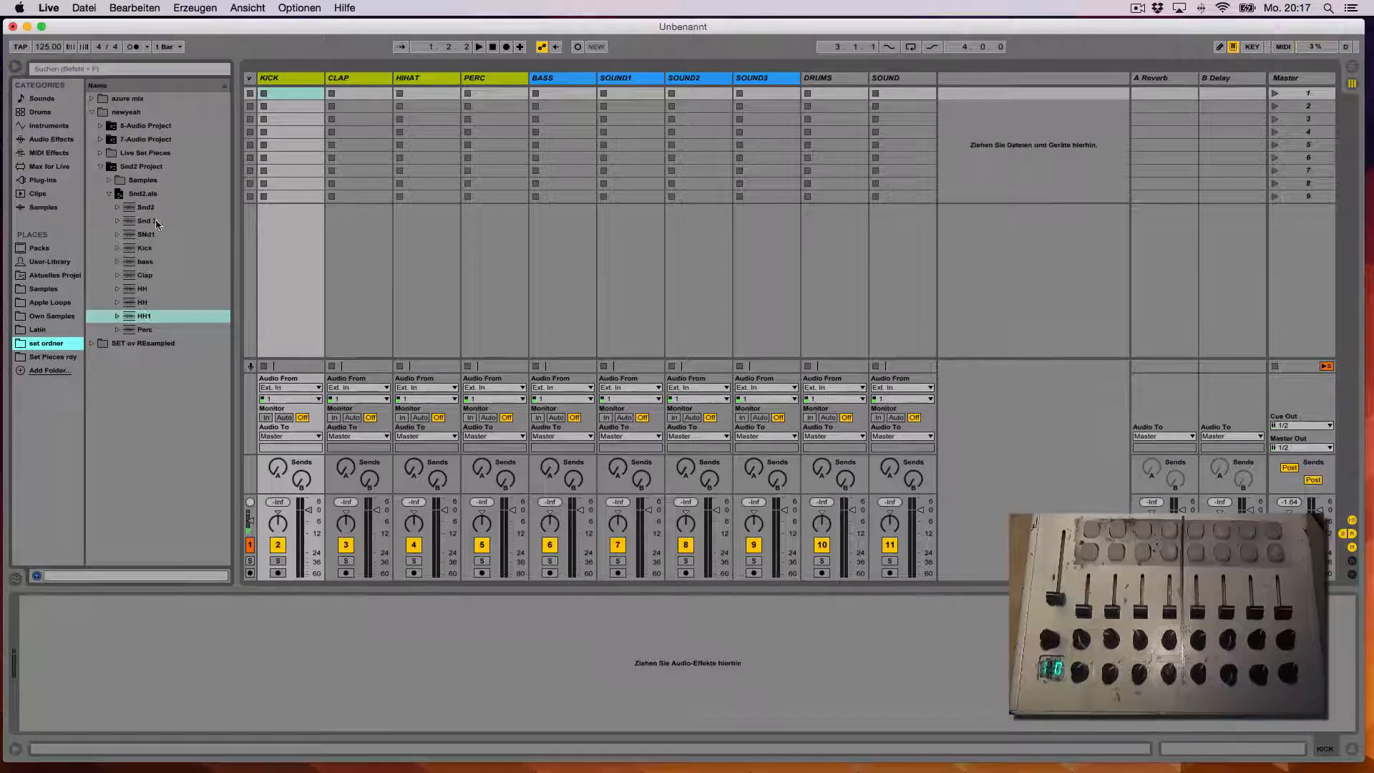
{"action": "left_click_drag", "start_coordinate": [141, 220], "coordinate": [699, 101]}
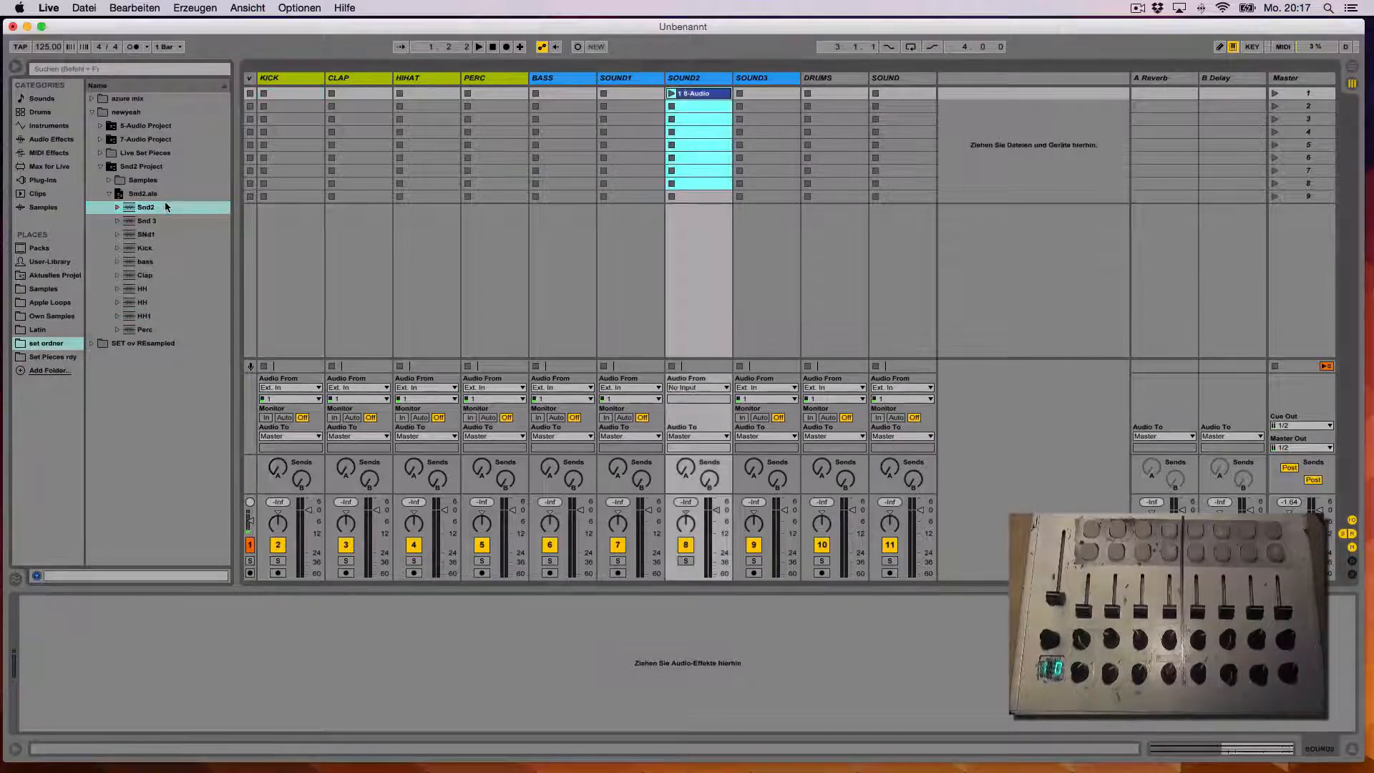
{"action": "left_click_drag", "start_coordinate": [153, 223], "coordinate": [748, 100]}
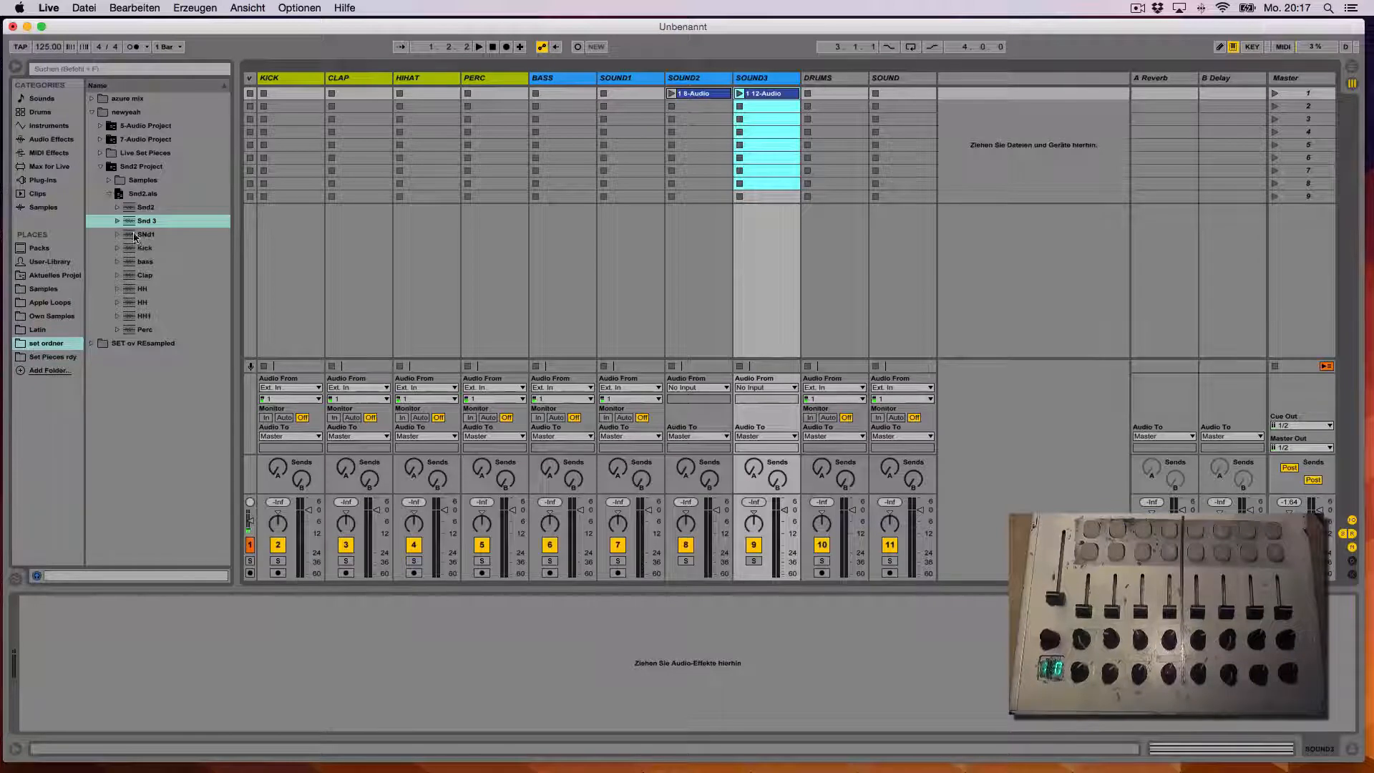
{"action": "left_click_drag", "start_coordinate": [146, 234], "coordinate": [619, 99]}
{"action": "left_click_drag", "start_coordinate": [145, 261], "coordinate": [555, 97]}
Place the Clap, HH, Perc and Kick clips from Snd2.als in the first slots of CLAP, HIHAT, PERC and KICK
{"action": "left_click_drag", "start_coordinate": [146, 274], "coordinate": [407, 96]}
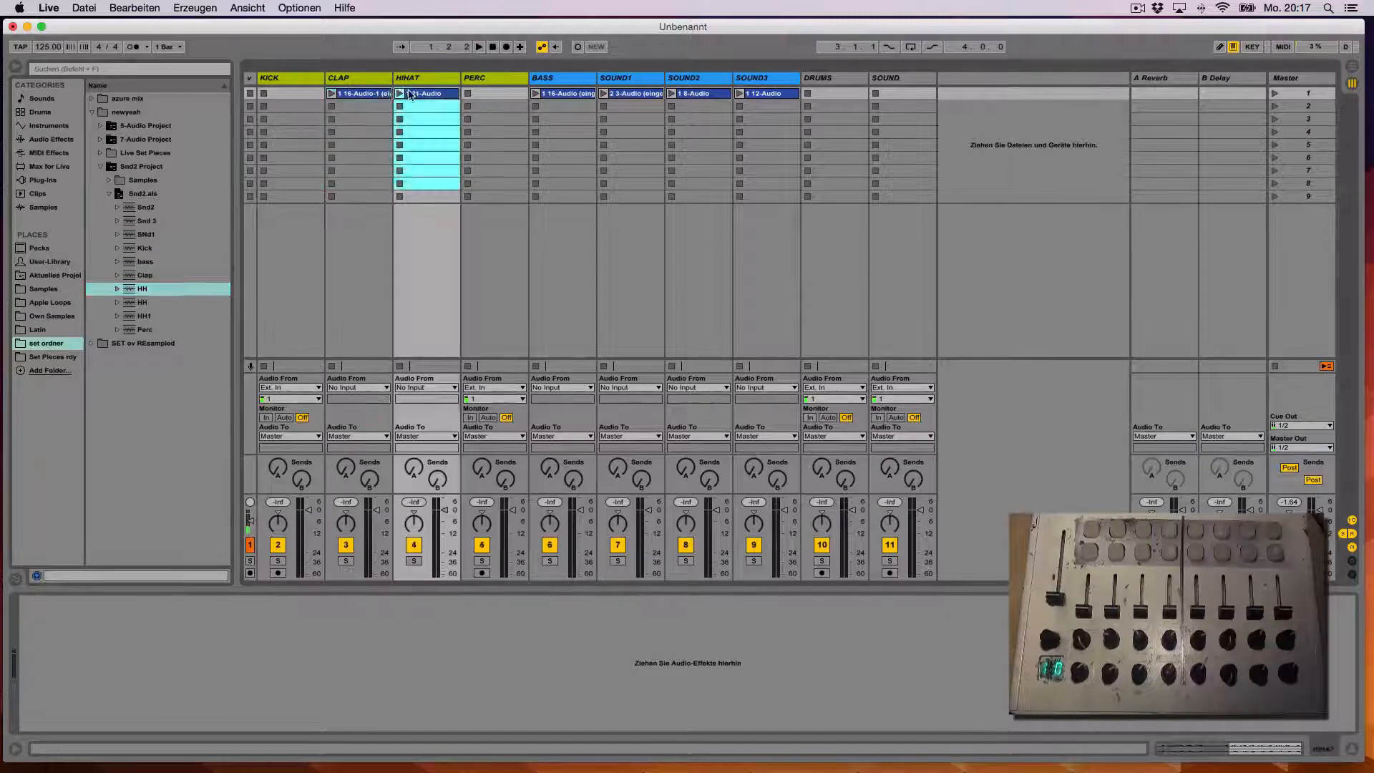
{"action": "left_click_drag", "start_coordinate": [145, 329], "coordinate": [491, 93]}
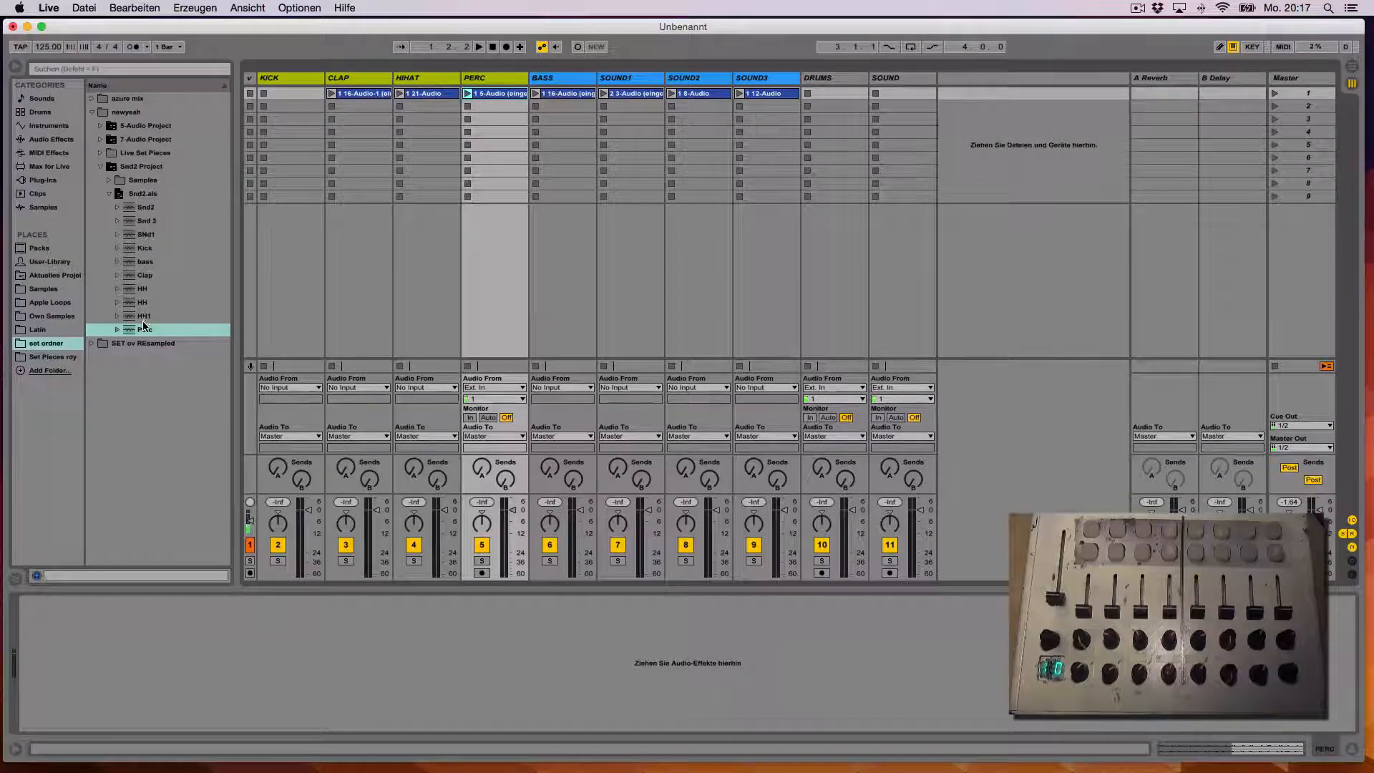
{"action": "left_click", "coordinate": [151, 248]}
{"action": "left_click_drag", "start_coordinate": [142, 252], "coordinate": [289, 93]}
{"action": "left_click", "coordinate": [307, 106]}
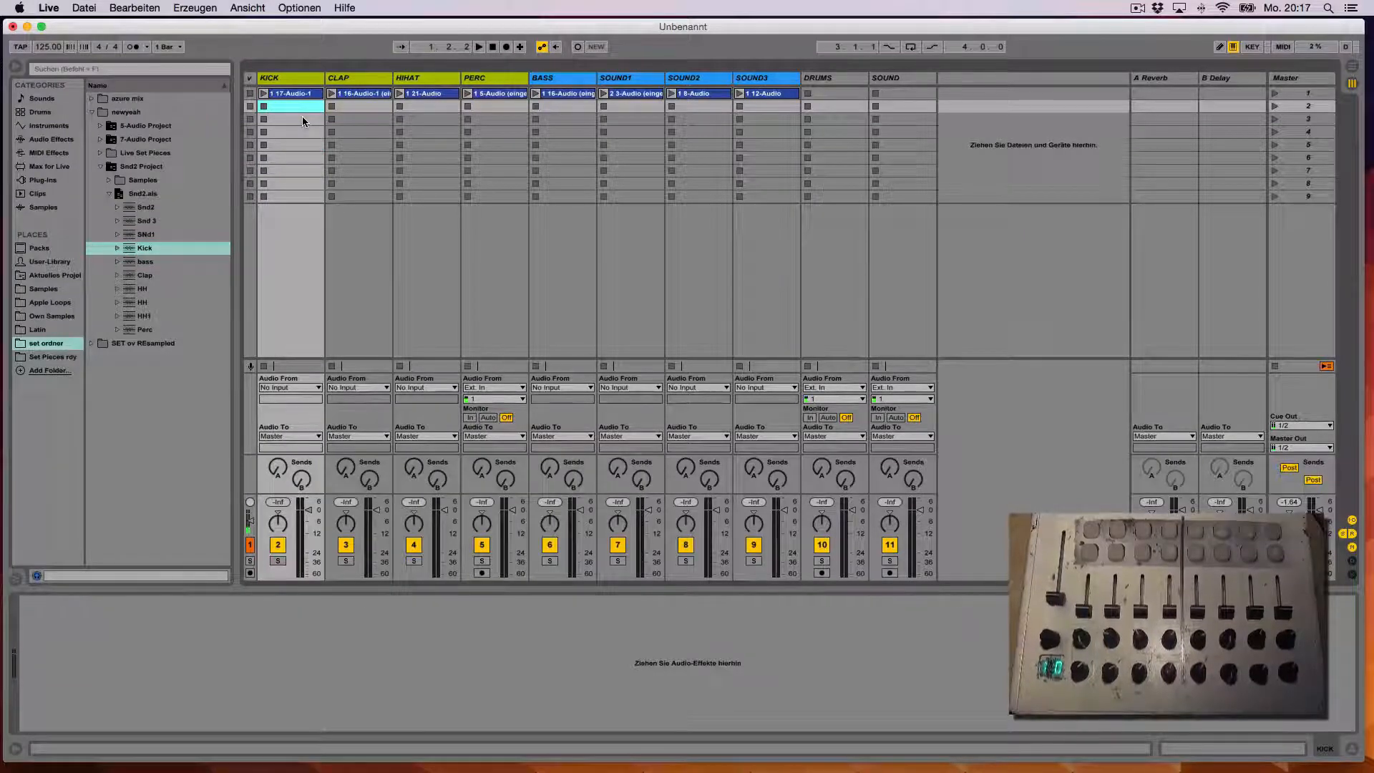
{"action": "left_click", "coordinate": [290, 435]}
{"action": "left_click", "coordinate": [290, 421]}
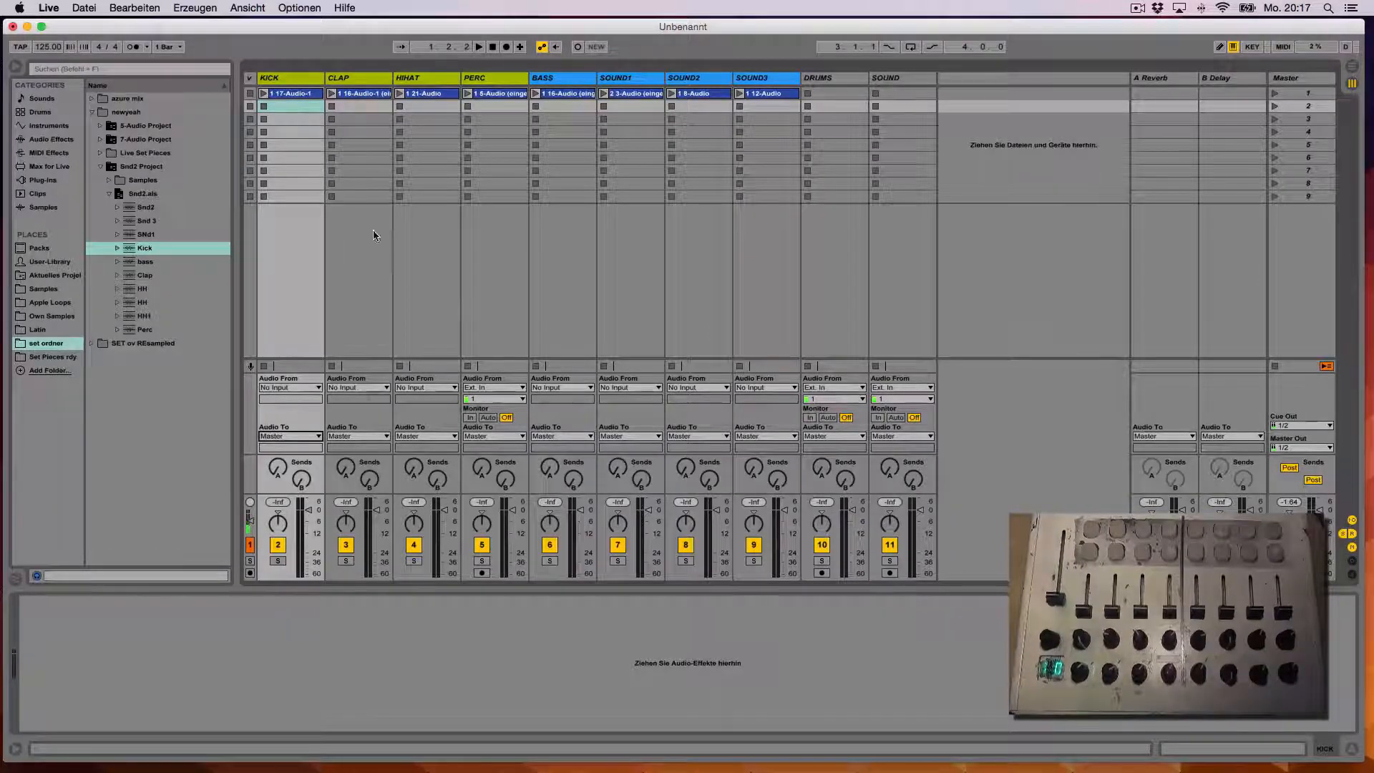
{"action": "left_click", "coordinate": [313, 79]}
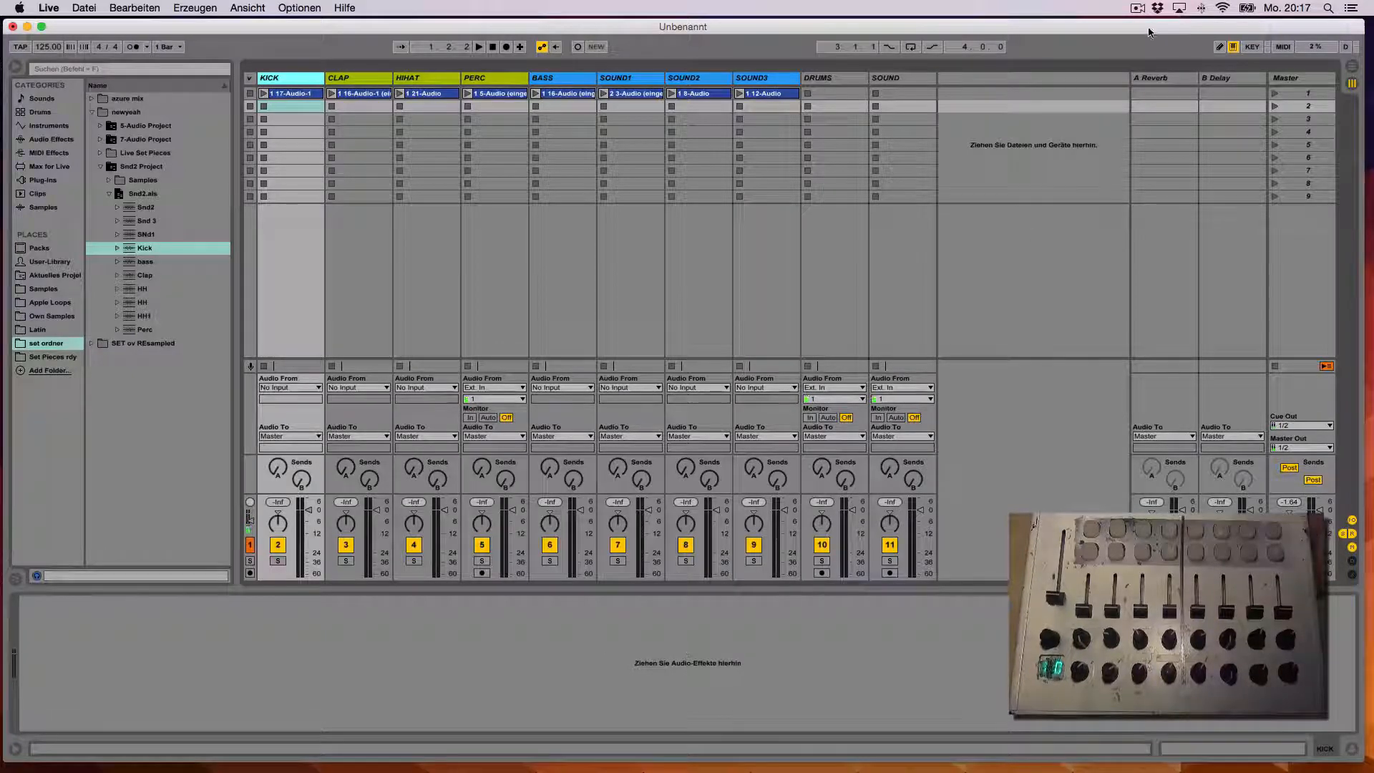
{"action": "left_click", "coordinate": [1292, 81]}
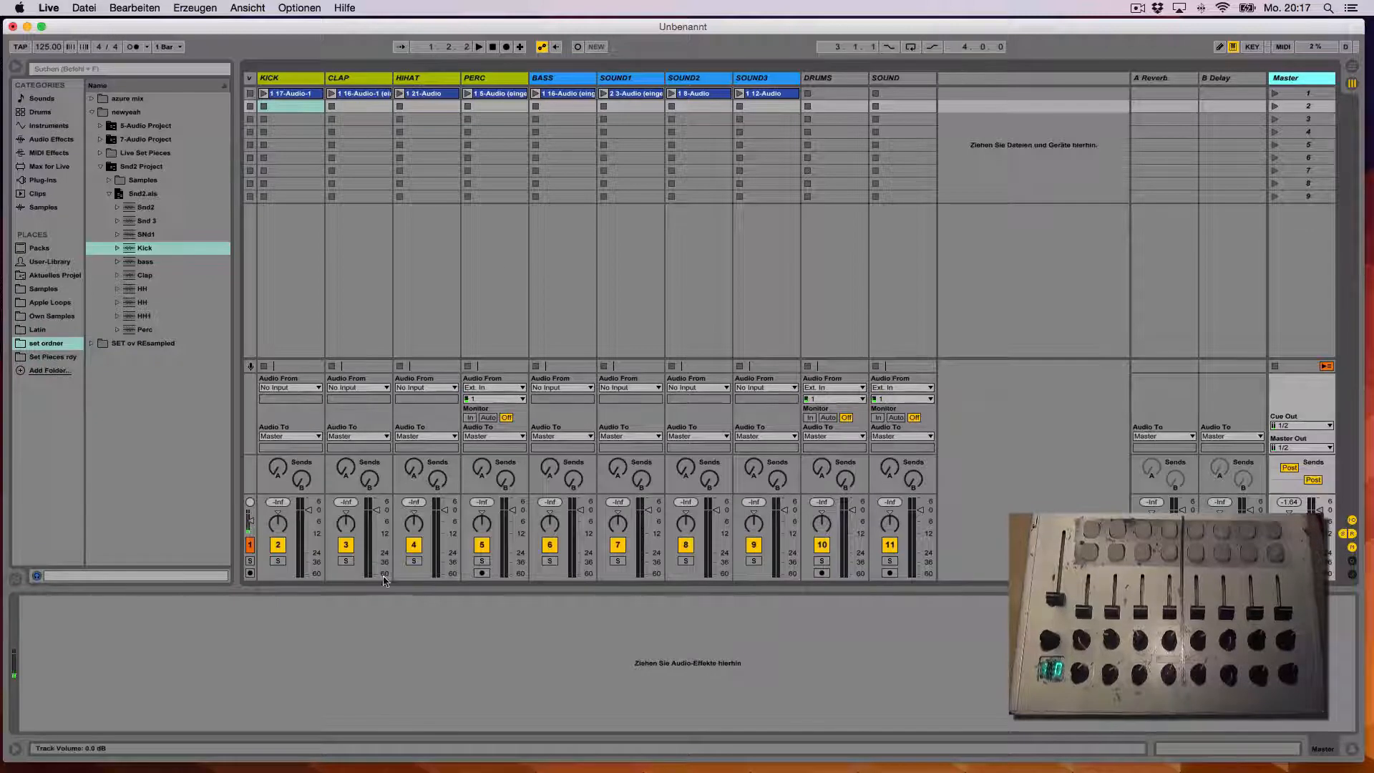
Route the audio outputs of KICK, CLAP, HIHAT and PERC to DRUMS, and set PERC's audio input to No Input
{"action": "left_click", "coordinate": [292, 436]}
{"action": "left_click", "coordinate": [279, 569]}
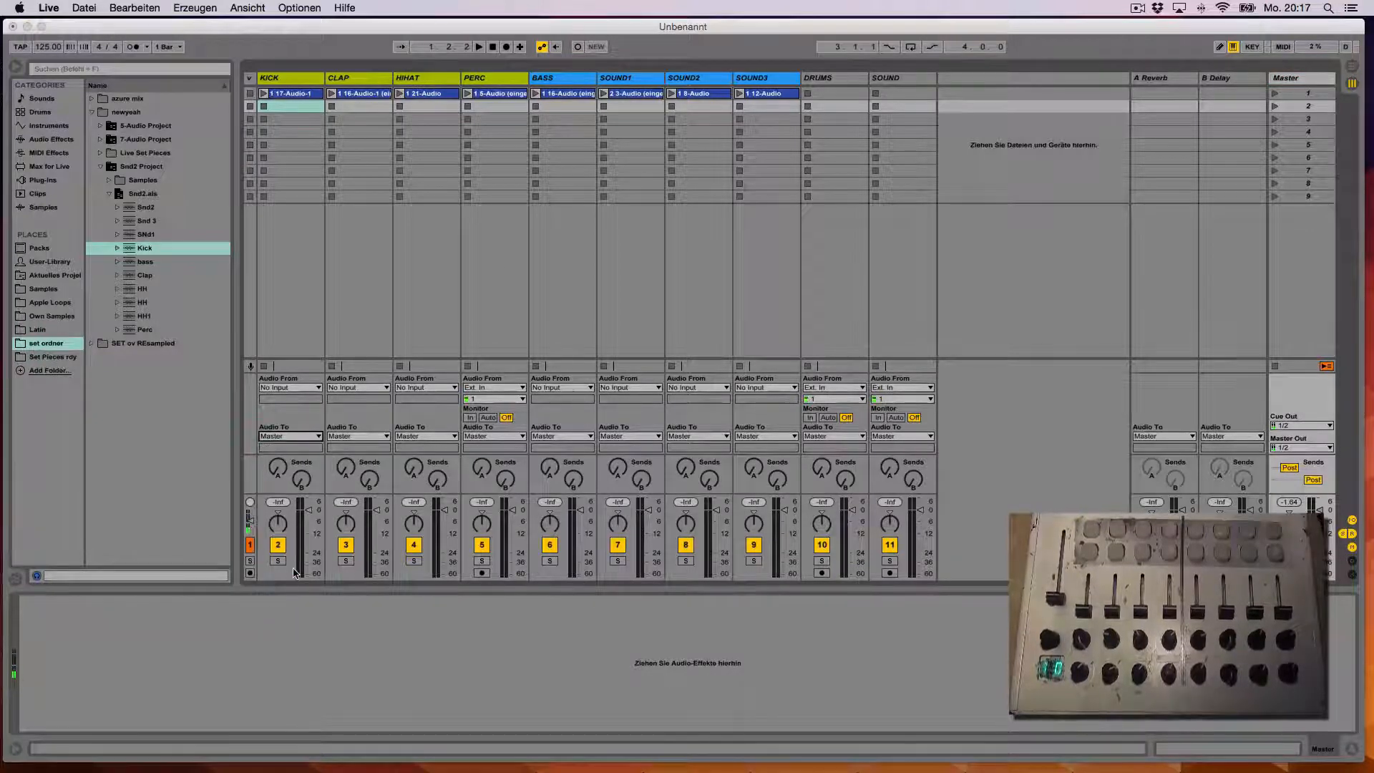
{"action": "left_click", "coordinate": [358, 436]}
{"action": "left_click", "coordinate": [361, 567]}
{"action": "left_click", "coordinate": [415, 437]}
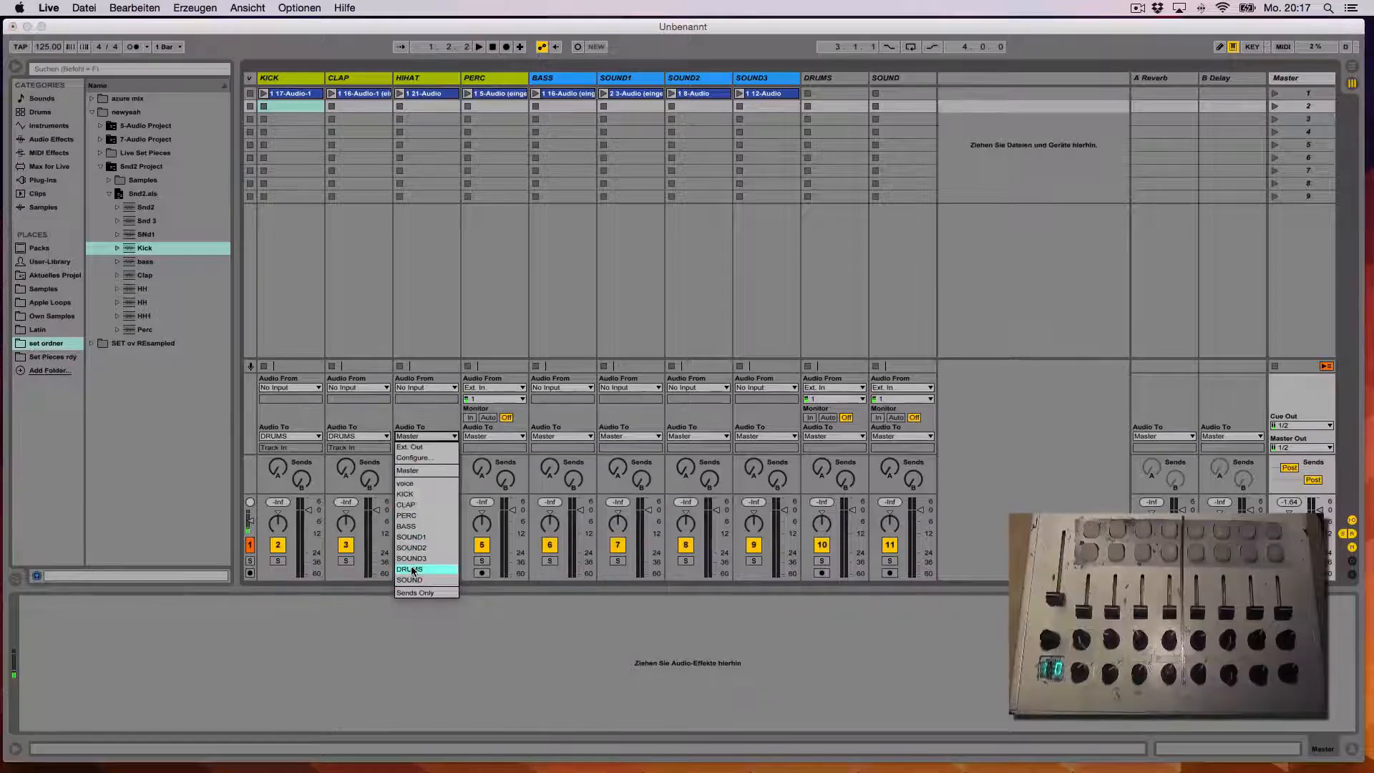
{"action": "left_click", "coordinate": [422, 569]}
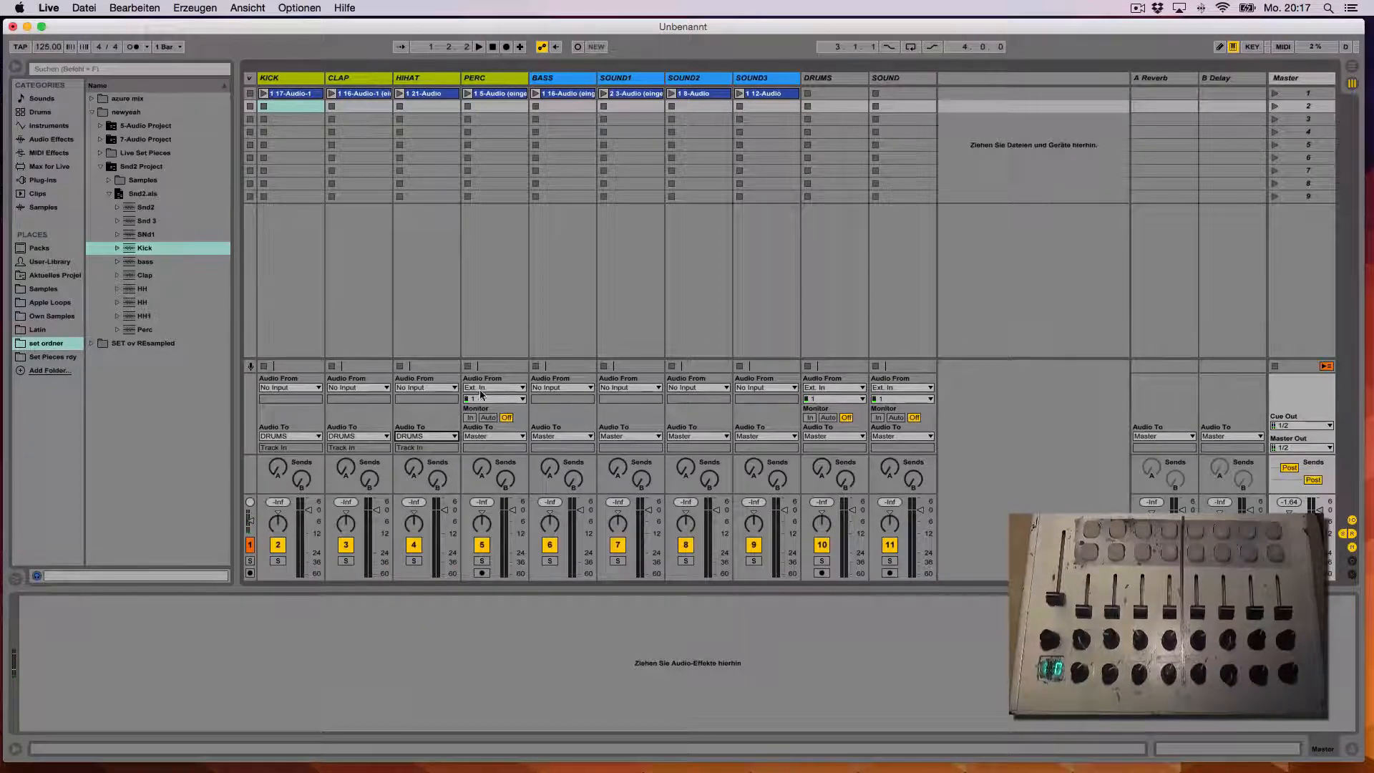
{"action": "left_click", "coordinate": [481, 437]}
{"action": "left_click", "coordinate": [479, 568]}
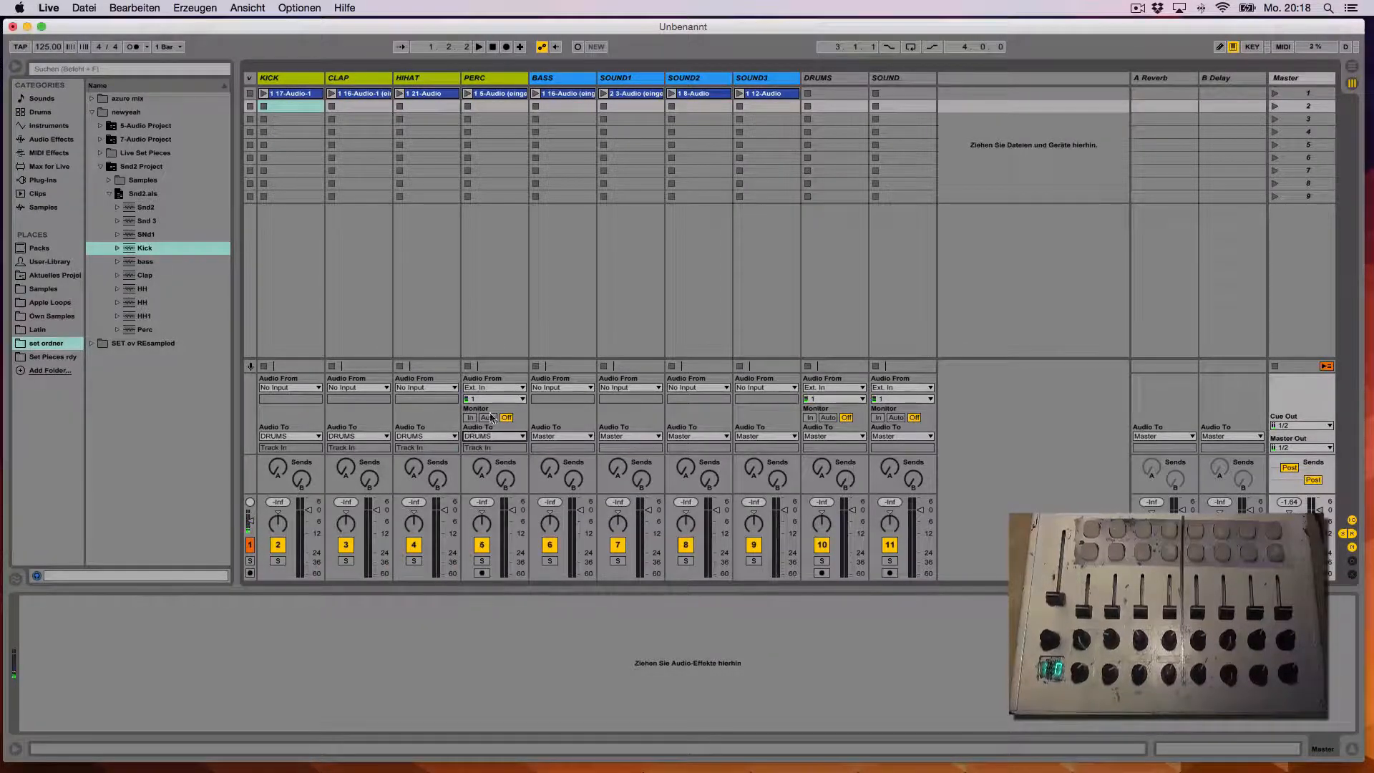
{"action": "left_click", "coordinate": [487, 389]}
{"action": "left_click", "coordinate": [478, 576]}
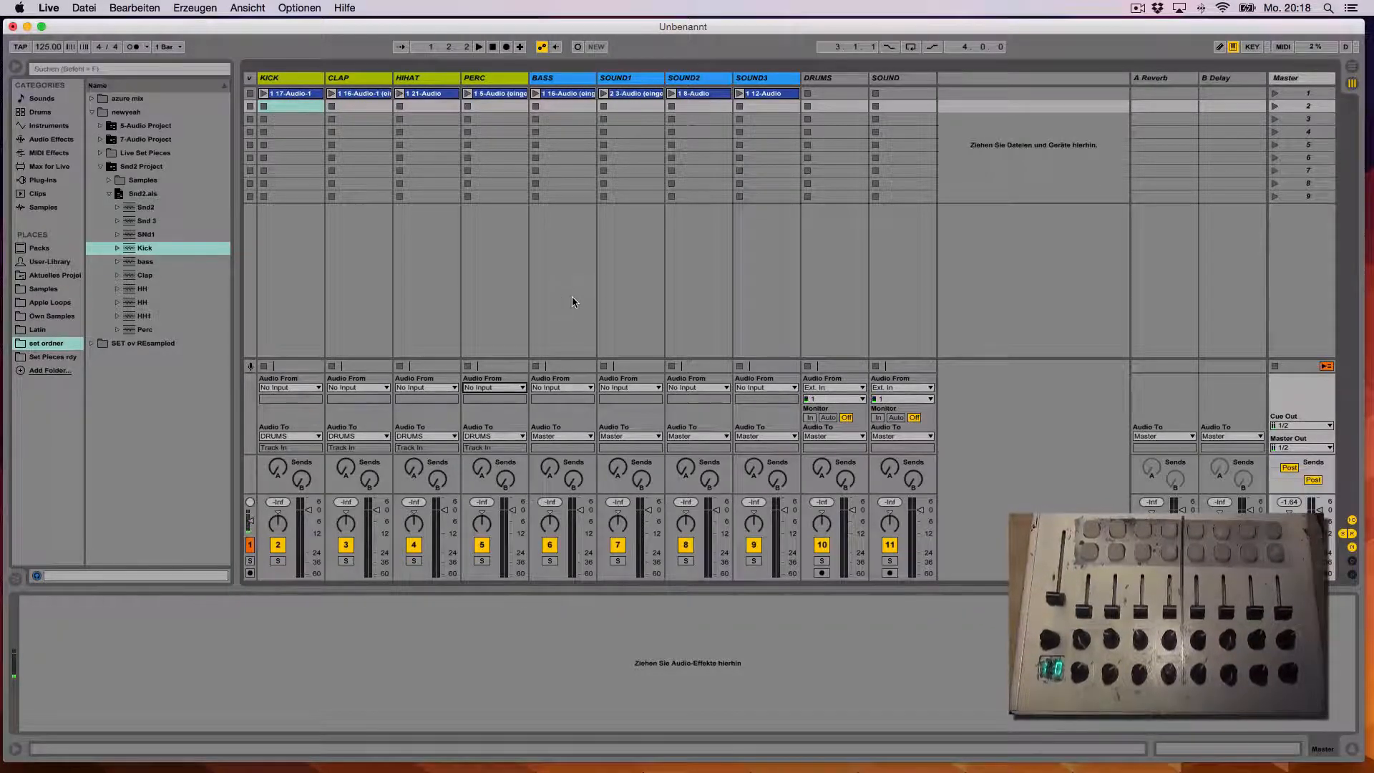
Route the audio outputs of BASS, SOUND1, SOUND2 and SOUND3 to the SOUND track
{"action": "left_click", "coordinate": [571, 79]}
{"action": "left_click", "coordinate": [788, 77], "text": "shift"}
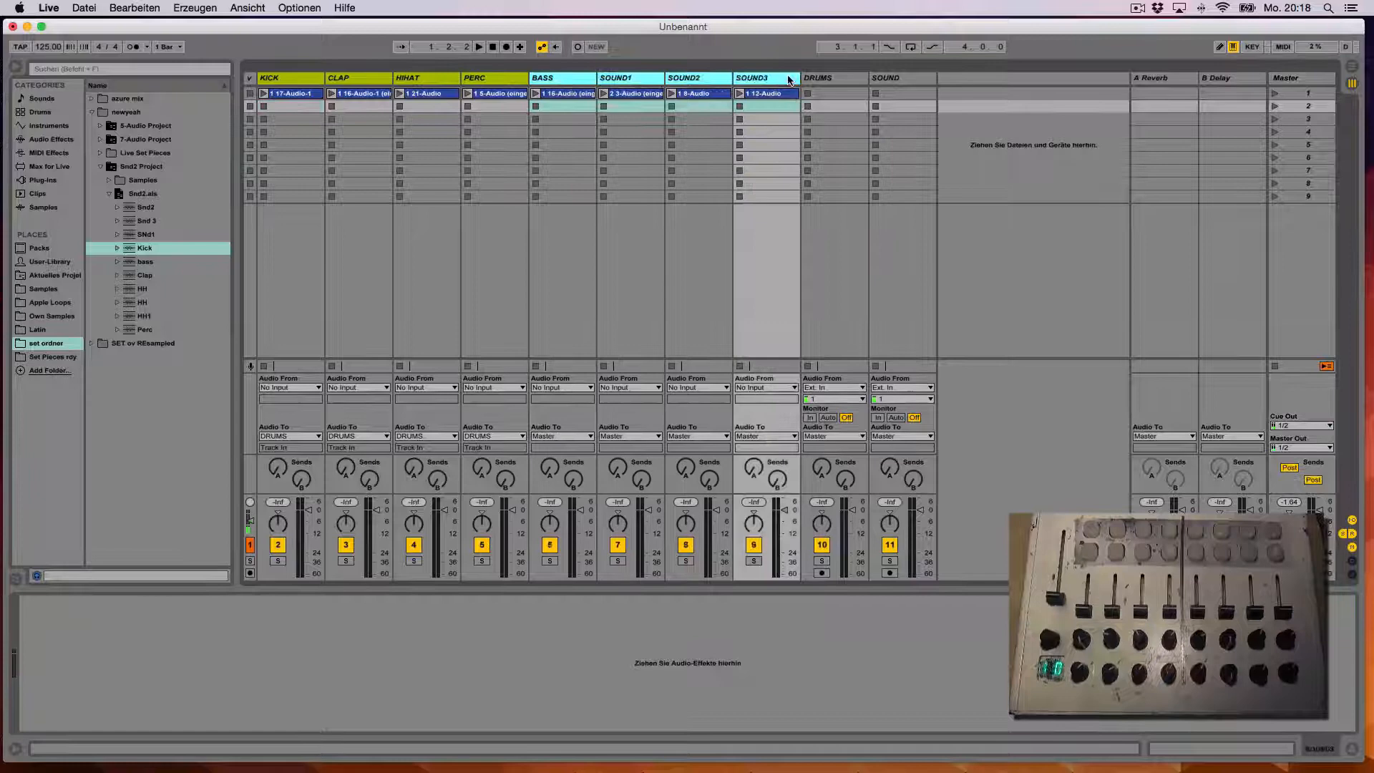
{"action": "left_click", "coordinate": [576, 78]}
{"action": "left_click", "coordinate": [562, 436]}
{"action": "left_click", "coordinate": [552, 580]}
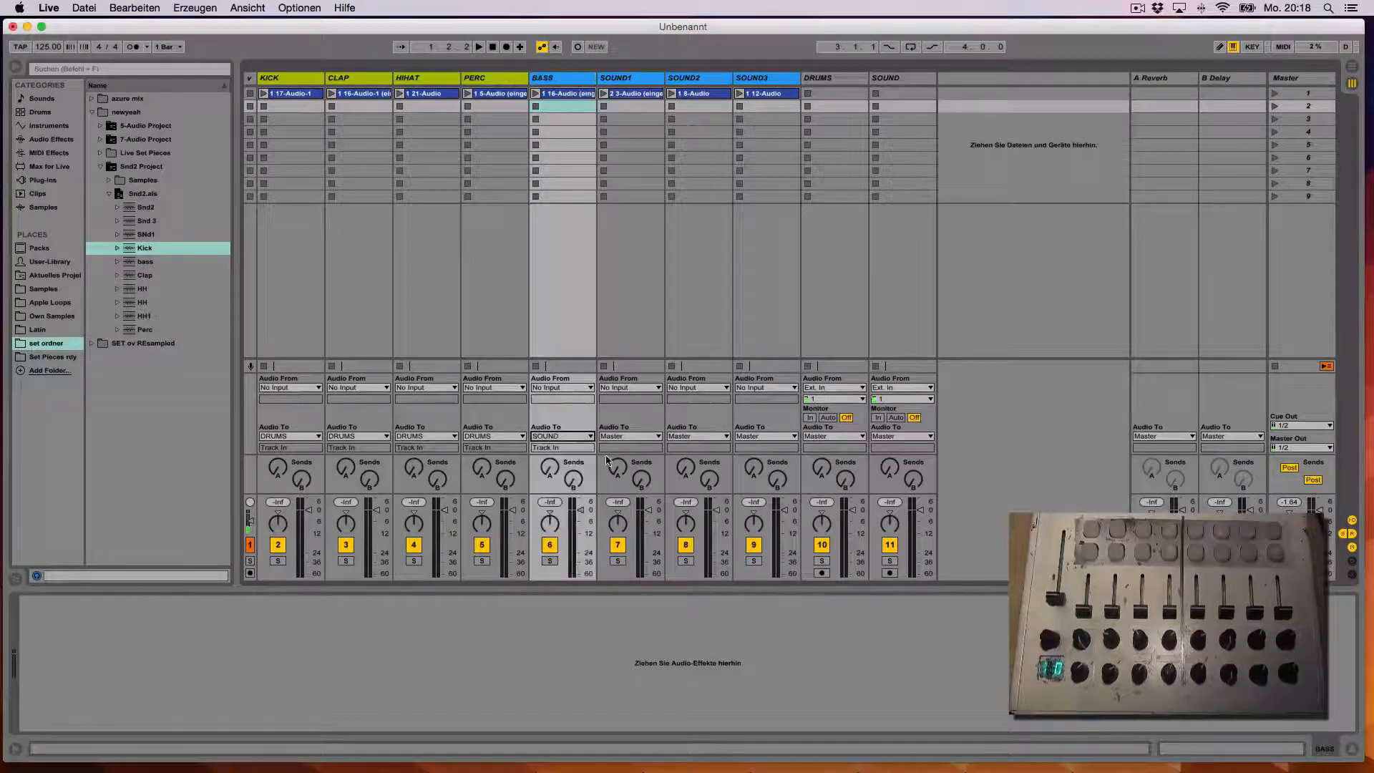
{"action": "left_click", "coordinate": [630, 436]}
{"action": "left_click", "coordinate": [619, 580]}
{"action": "left_click", "coordinate": [656, 434]}
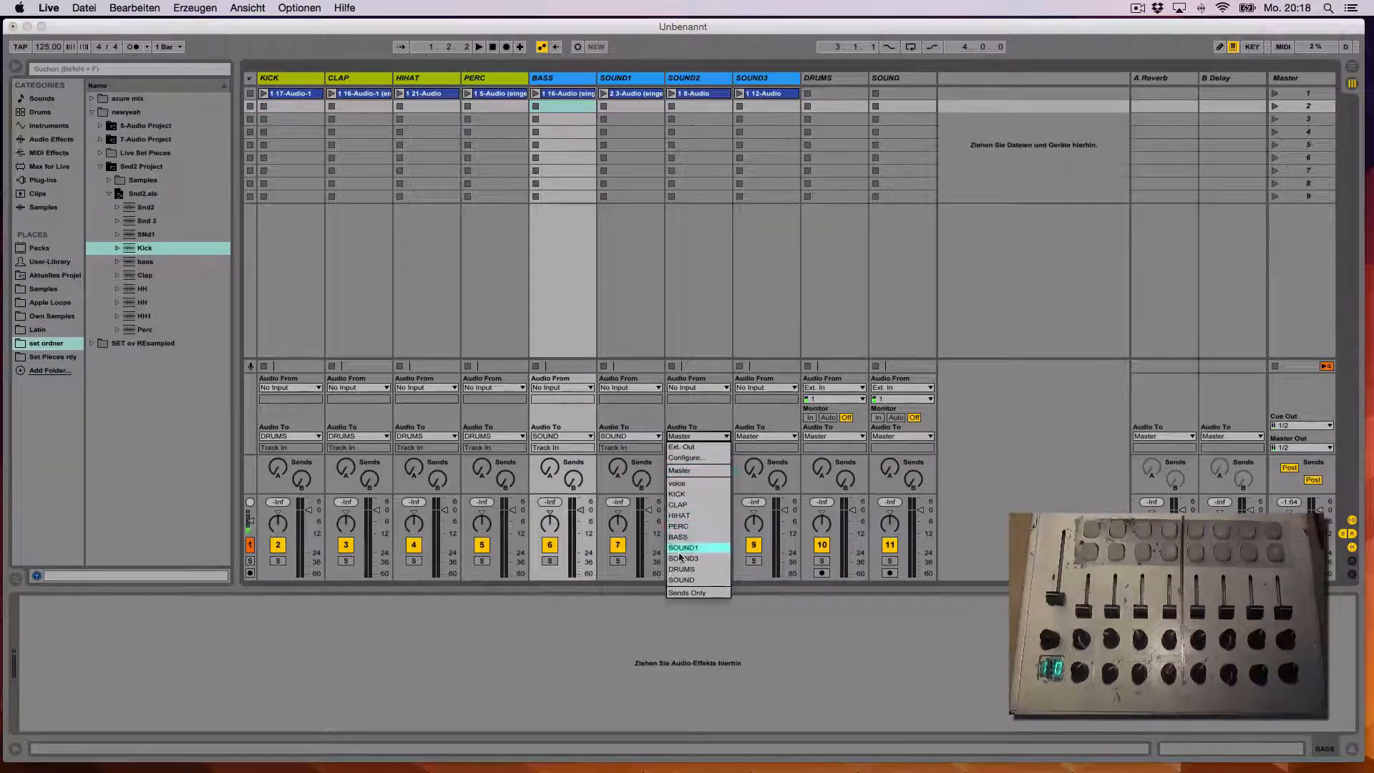
{"action": "left_click", "coordinate": [687, 580]}
{"action": "left_click", "coordinate": [764, 436]}
{"action": "left_click", "coordinate": [763, 579]}
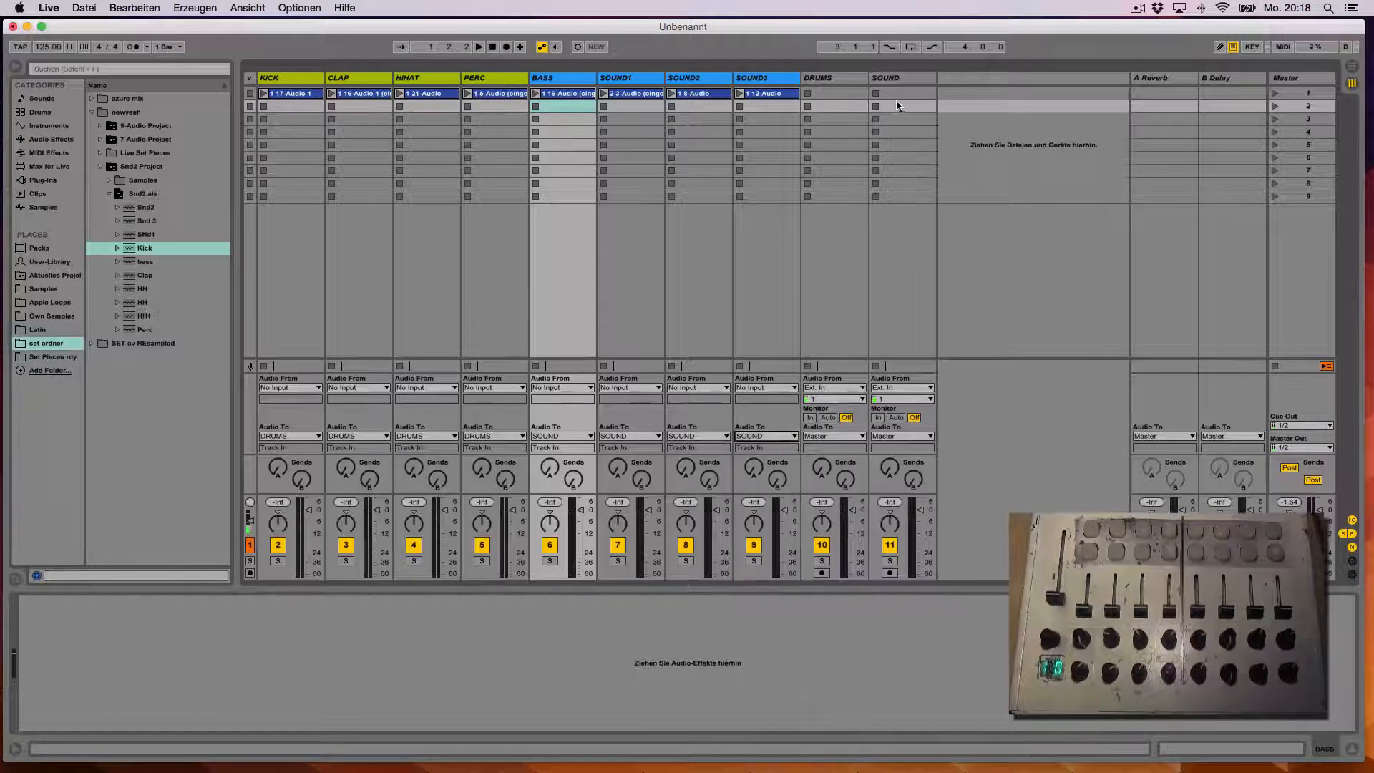
Play the first-scene clips on KICK and CLAP to check the signal flow into the DRUMS track
{"action": "left_click", "coordinate": [863, 78]}
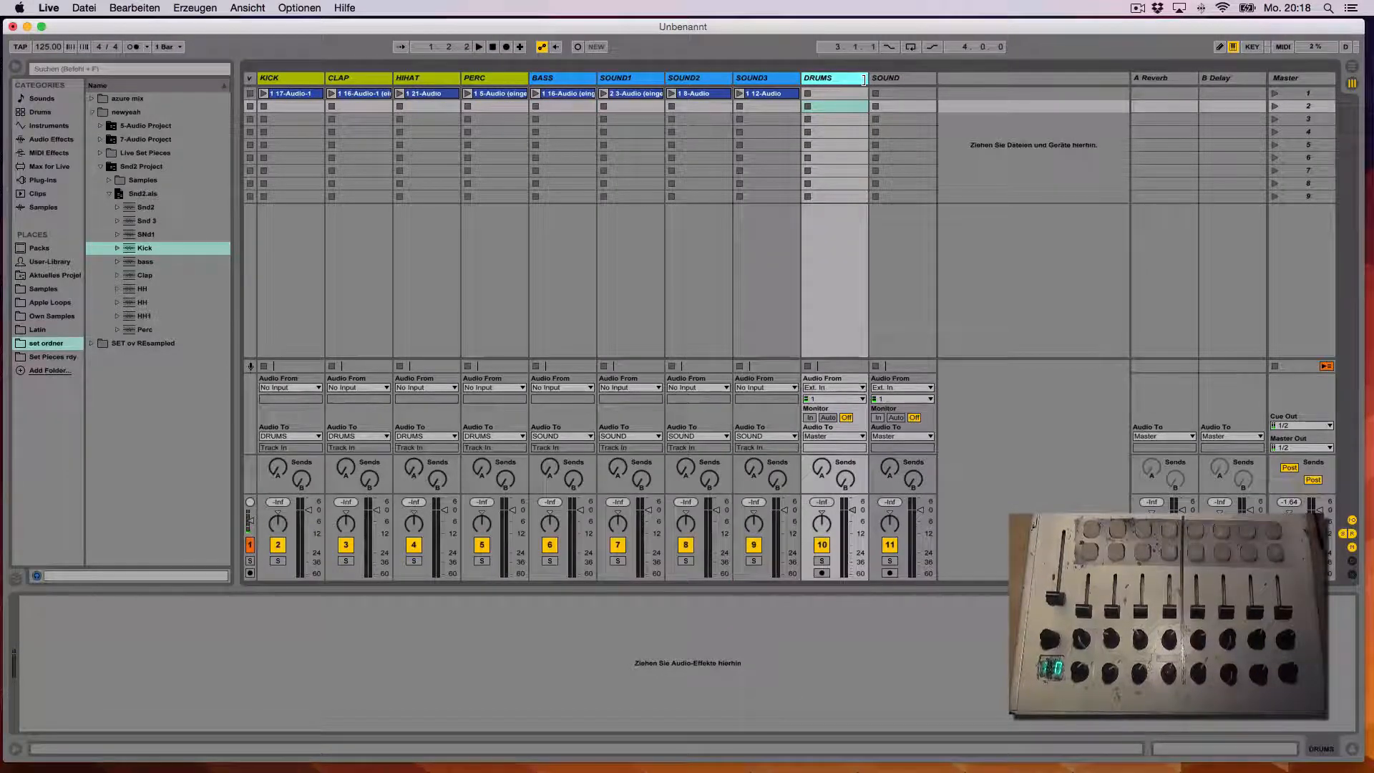
{"action": "left_click", "coordinate": [264, 93]}
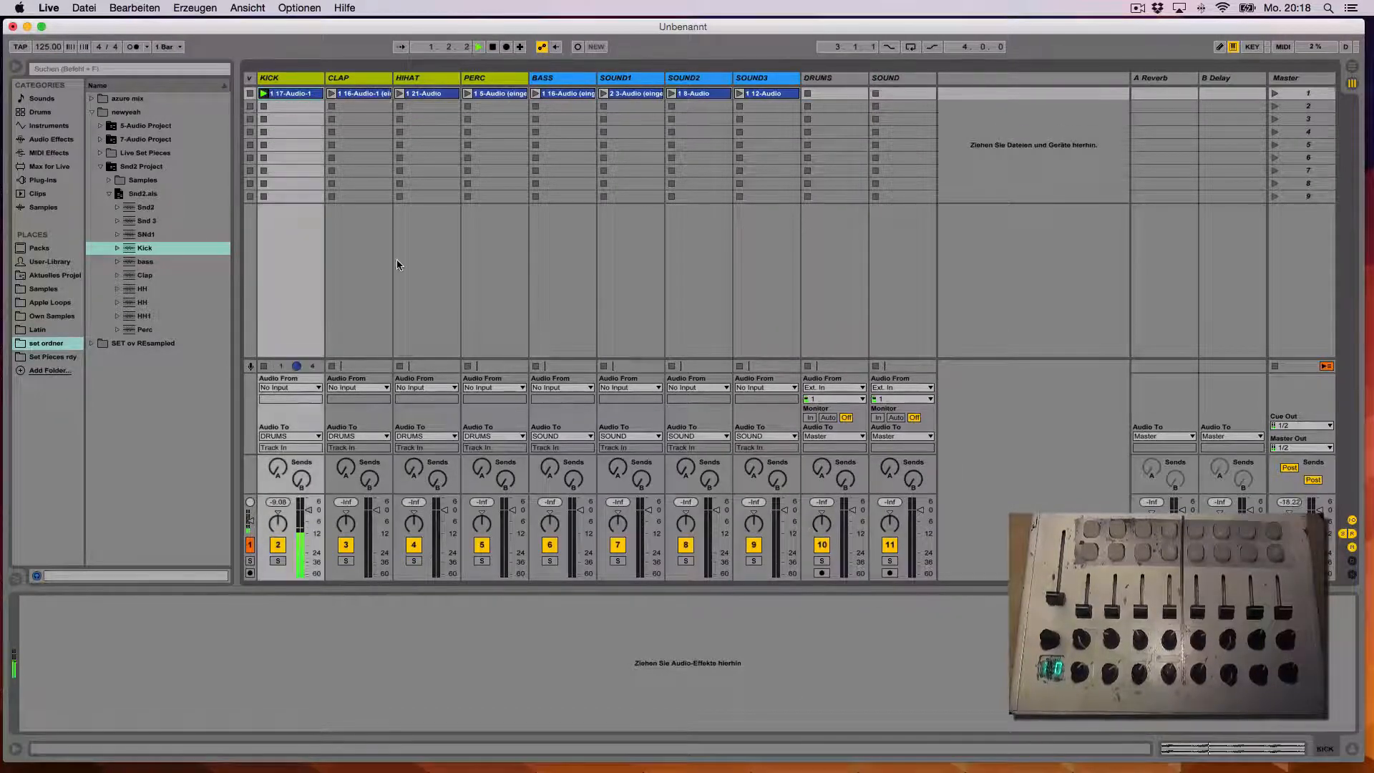
{"action": "left_click", "coordinate": [329, 97]}
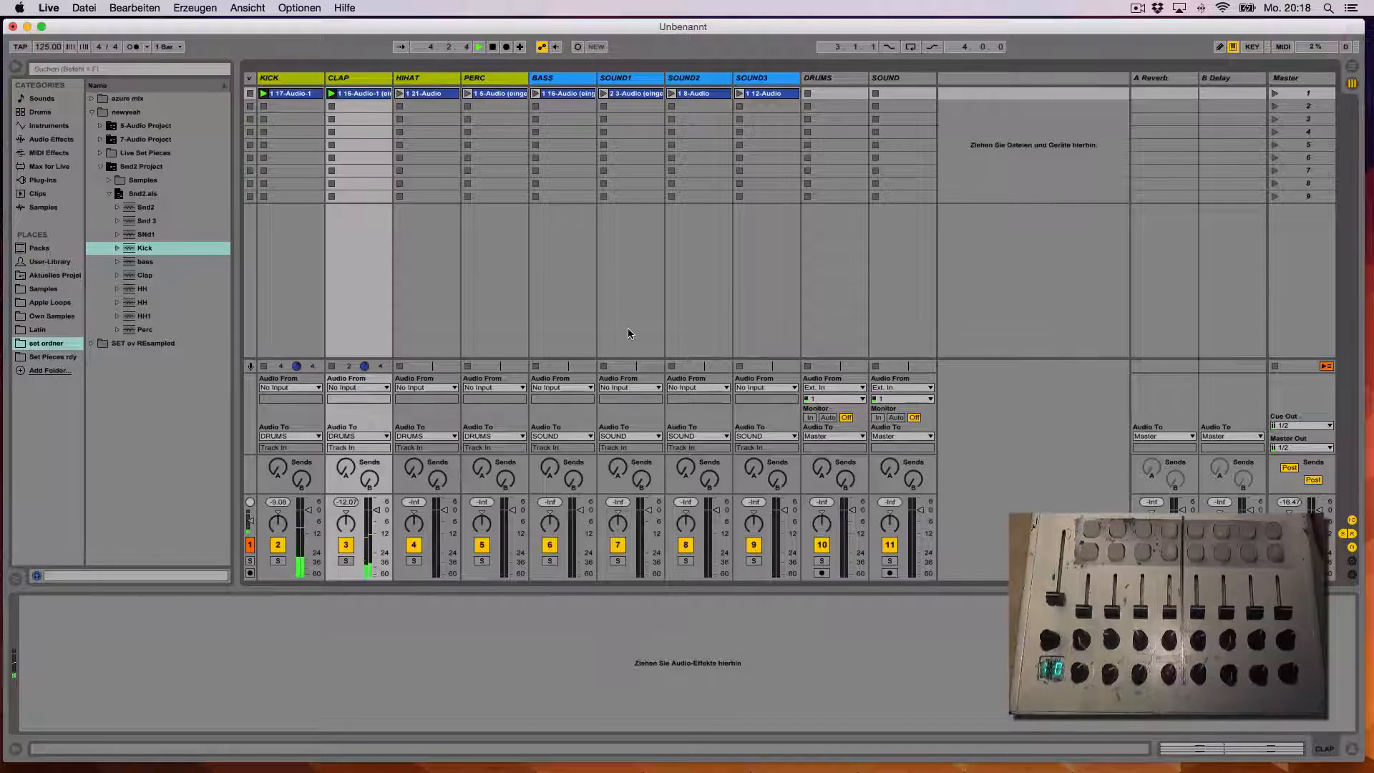
Set the audio inputs of DRUMS and SOUND to No Input, with monitoring set to In on DRUMS and Auto on SOUND
{"action": "left_click", "coordinate": [826, 81]}
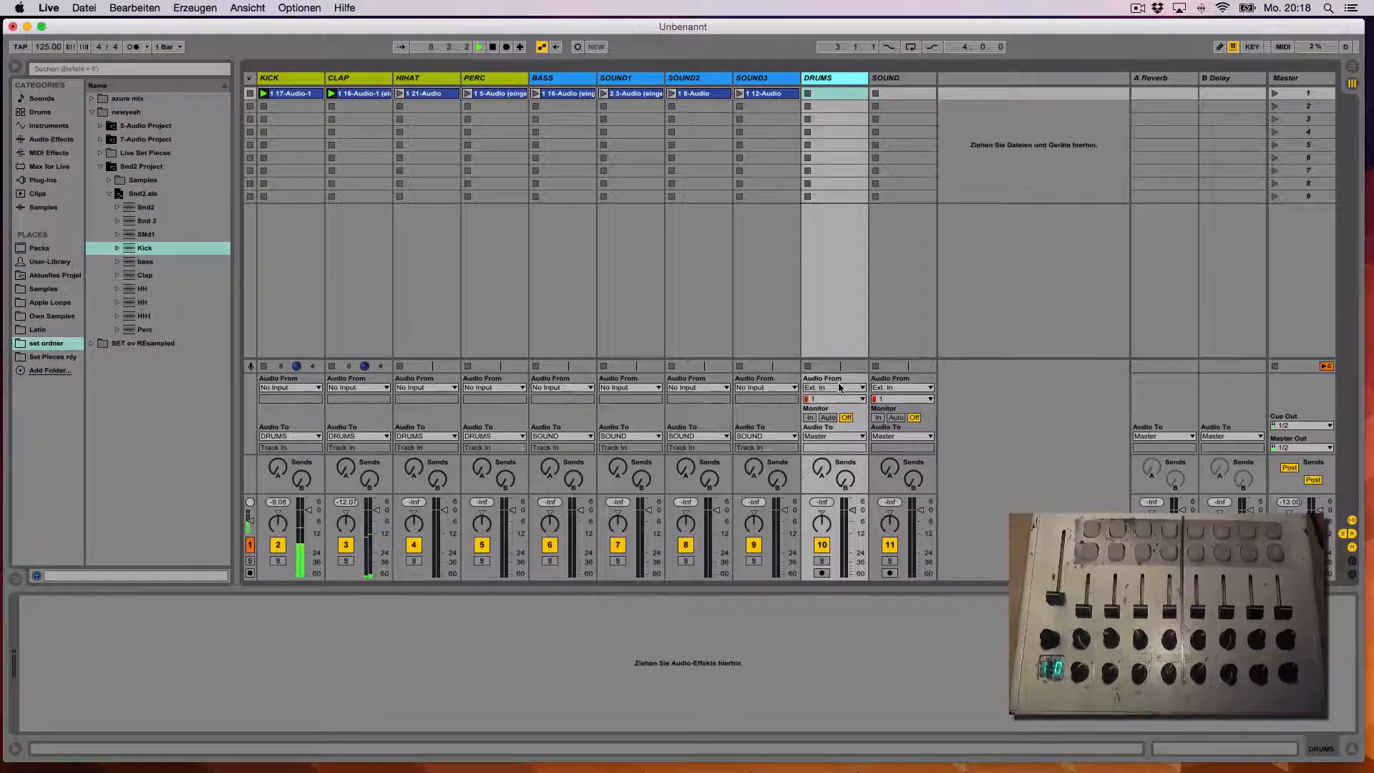
{"action": "left_click", "coordinate": [834, 388]}
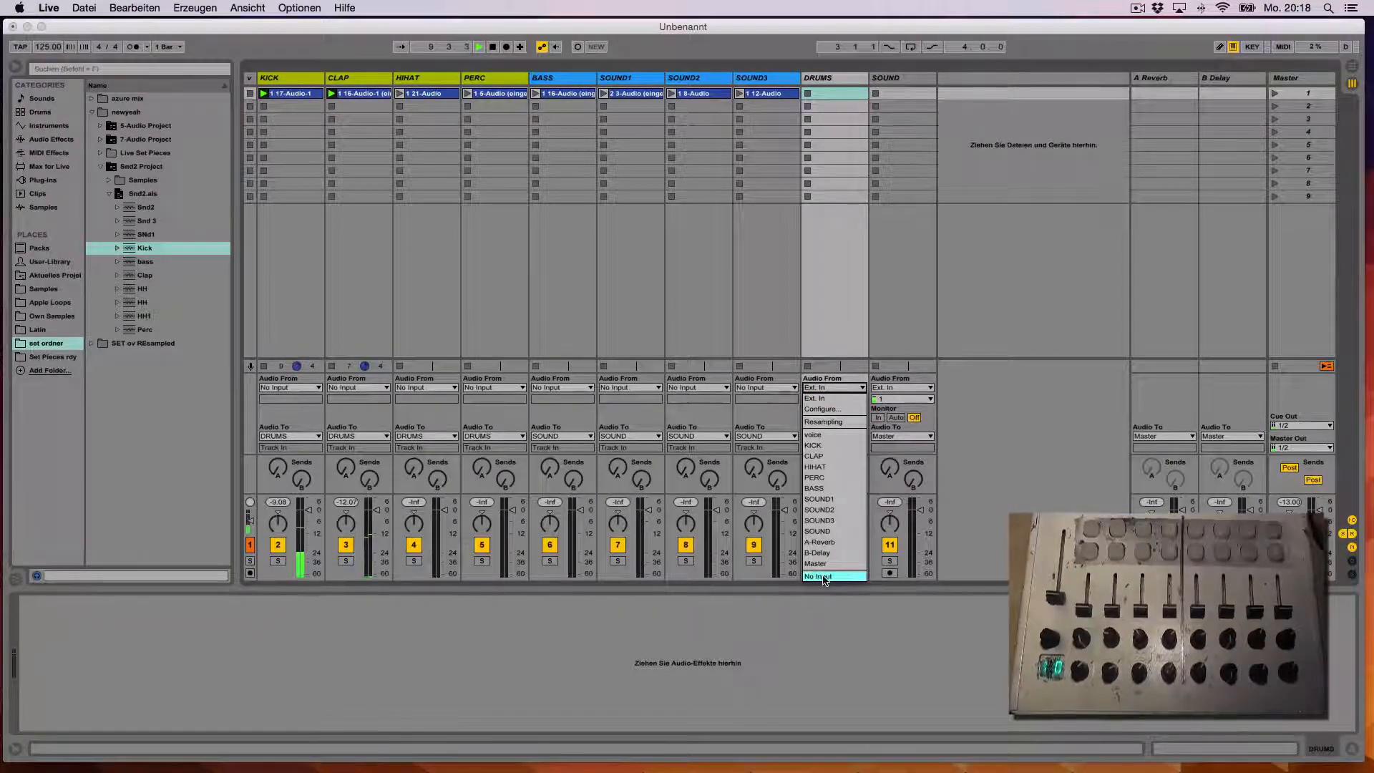
{"action": "left_click", "coordinate": [818, 576]}
{"action": "left_click", "coordinate": [901, 387]}
{"action": "left_click", "coordinate": [899, 577]}
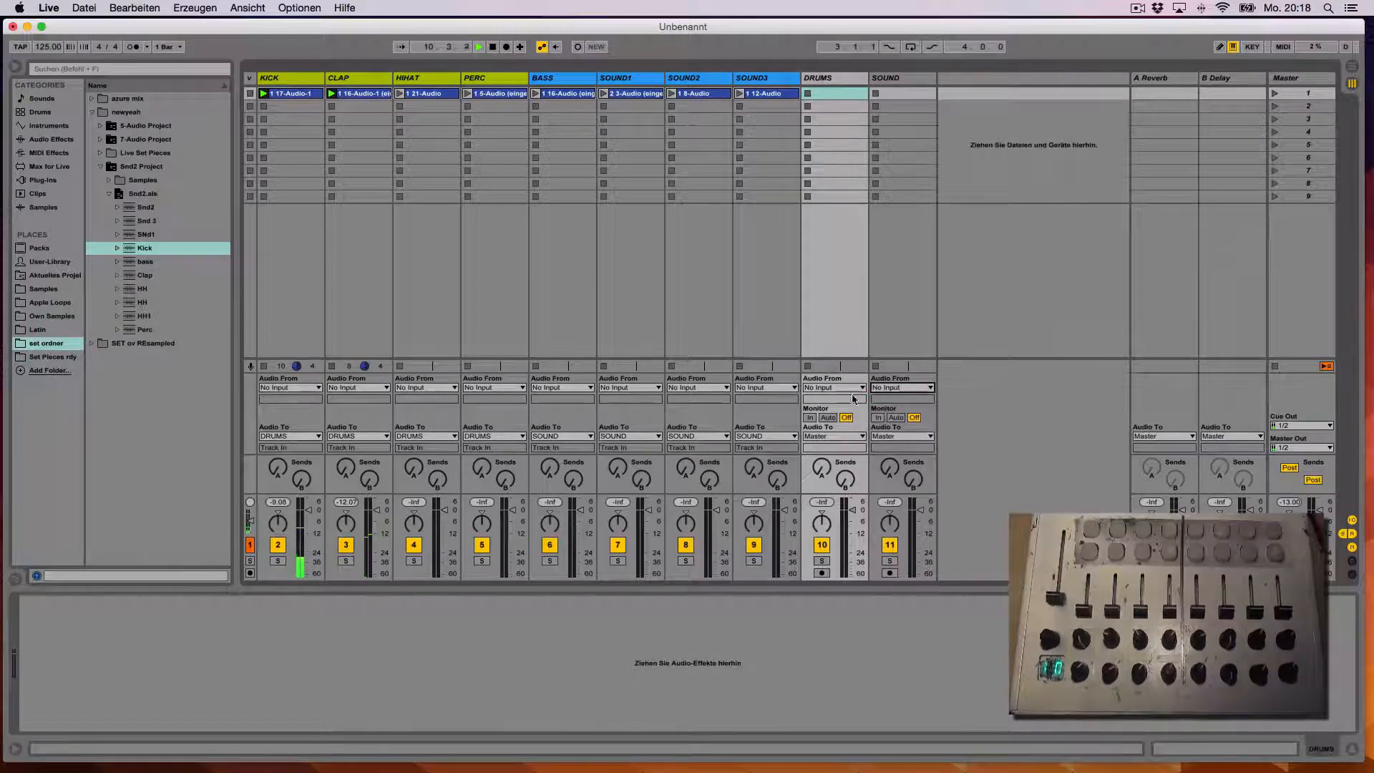
{"action": "left_click", "coordinate": [809, 417]}
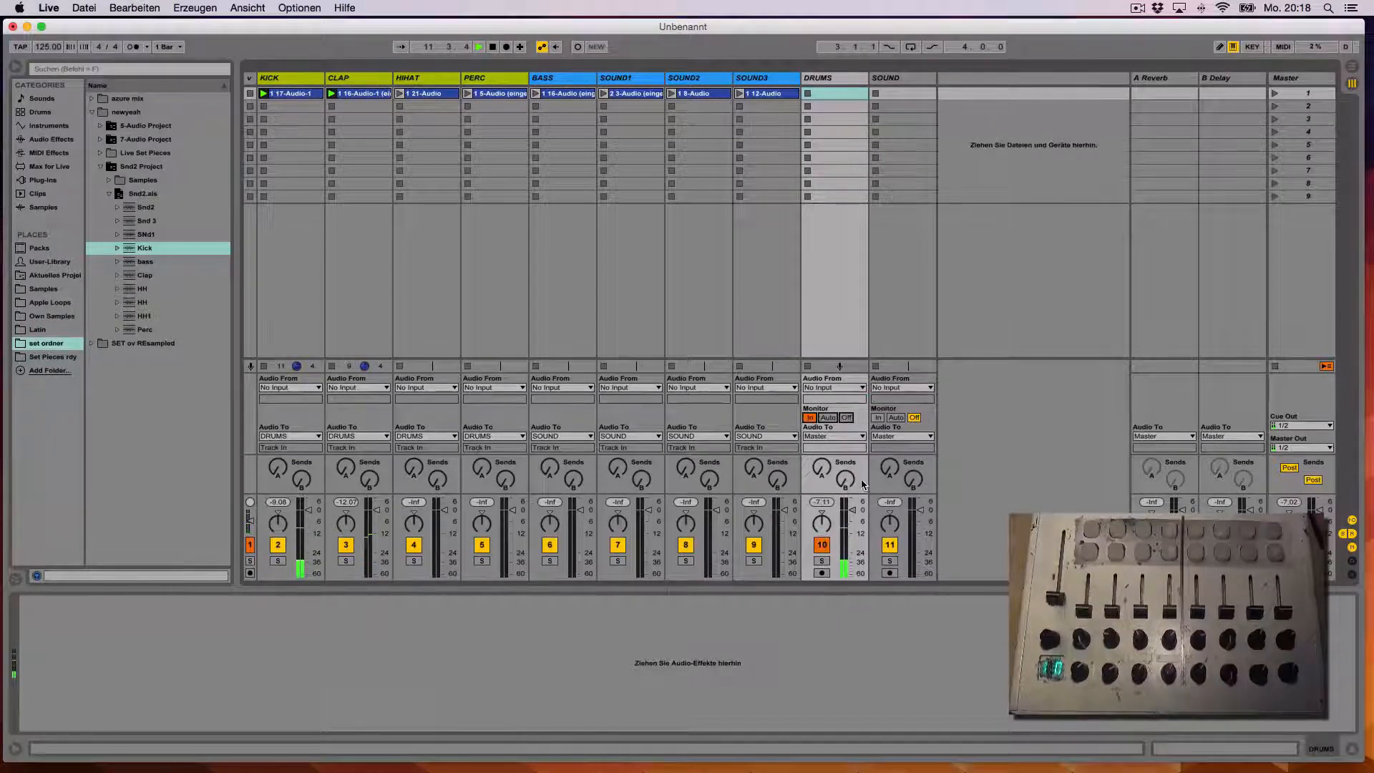
{"action": "left_click", "coordinate": [896, 417]}
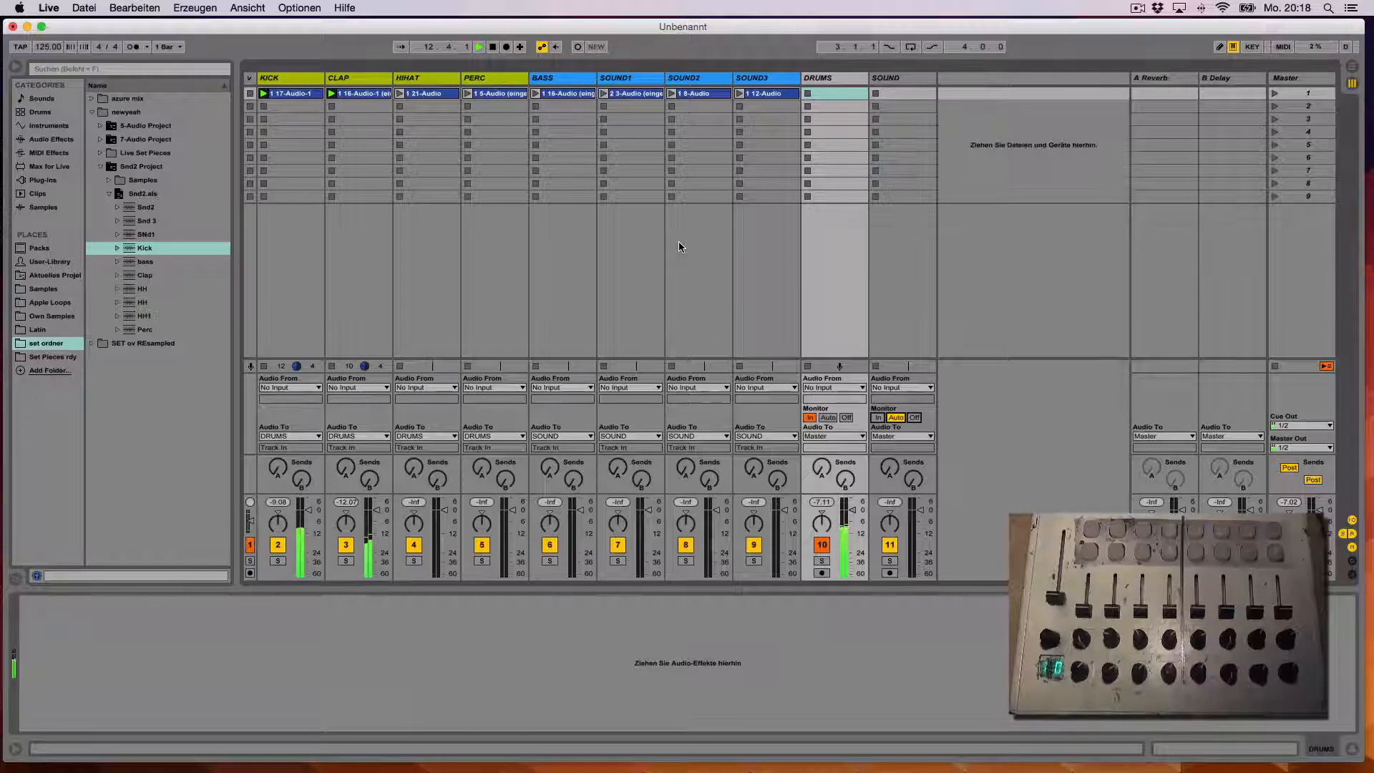
Stop the playing KICK and CLAP clips and insert a new audio track directly after SOUND
{"action": "left_click", "coordinate": [255, 107]}
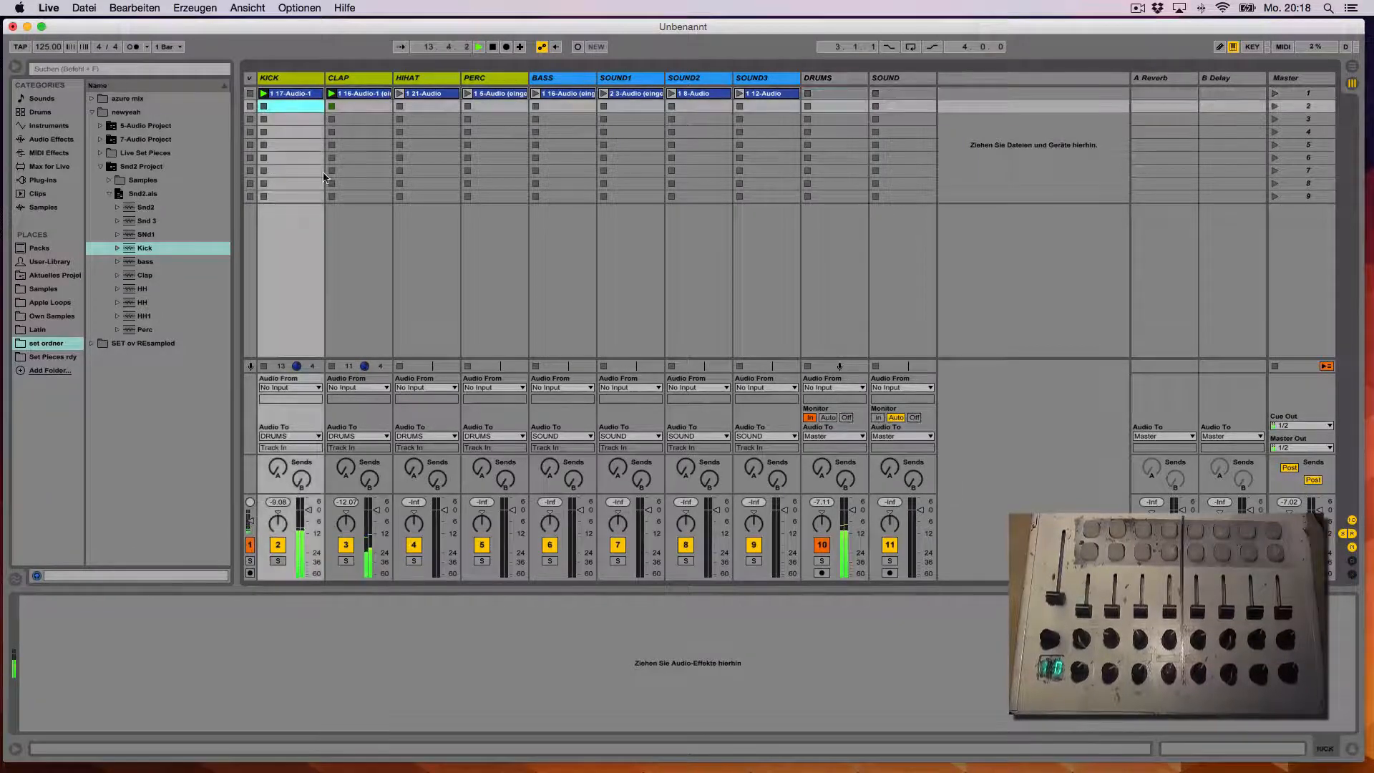
{"action": "left_click", "coordinate": [818, 82]}
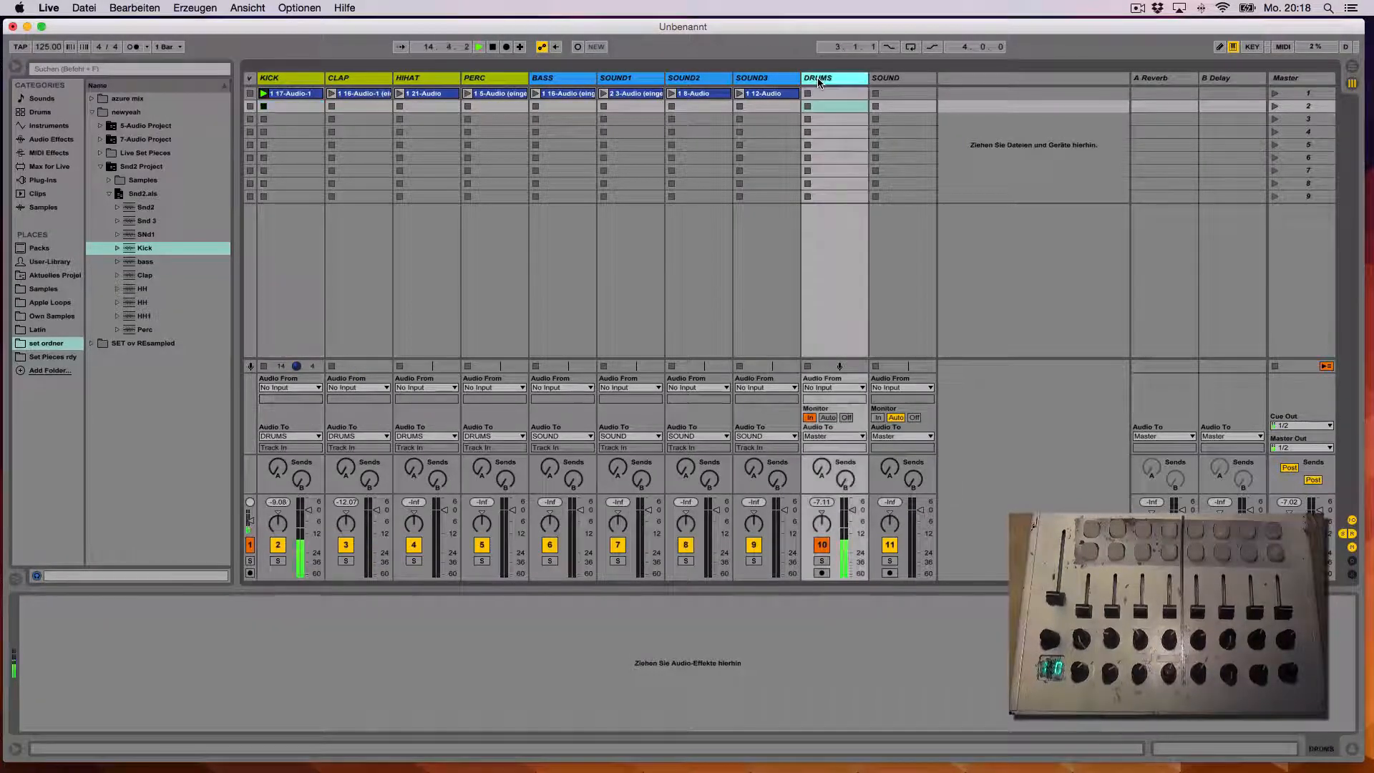
{"action": "left_click", "coordinate": [882, 85]}
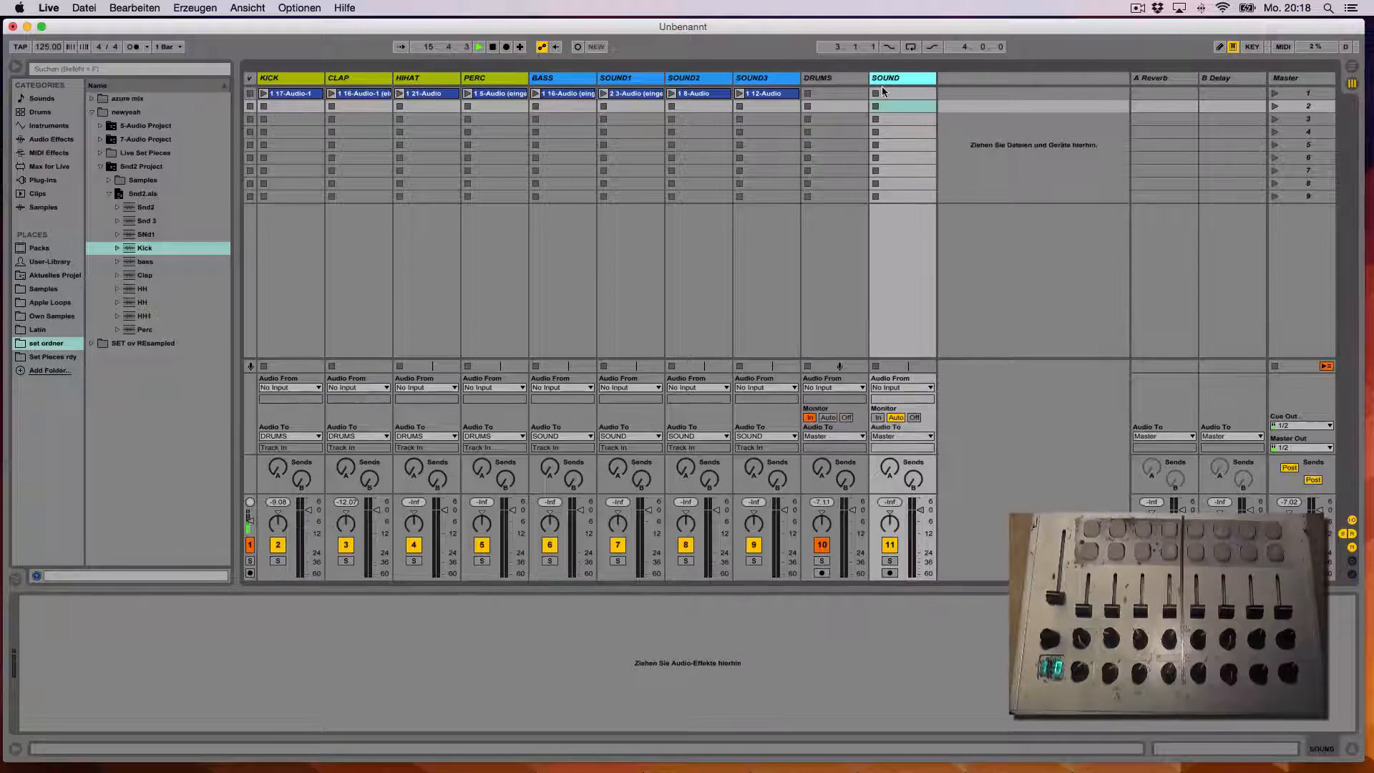
{"action": "key", "text": "super+t"}
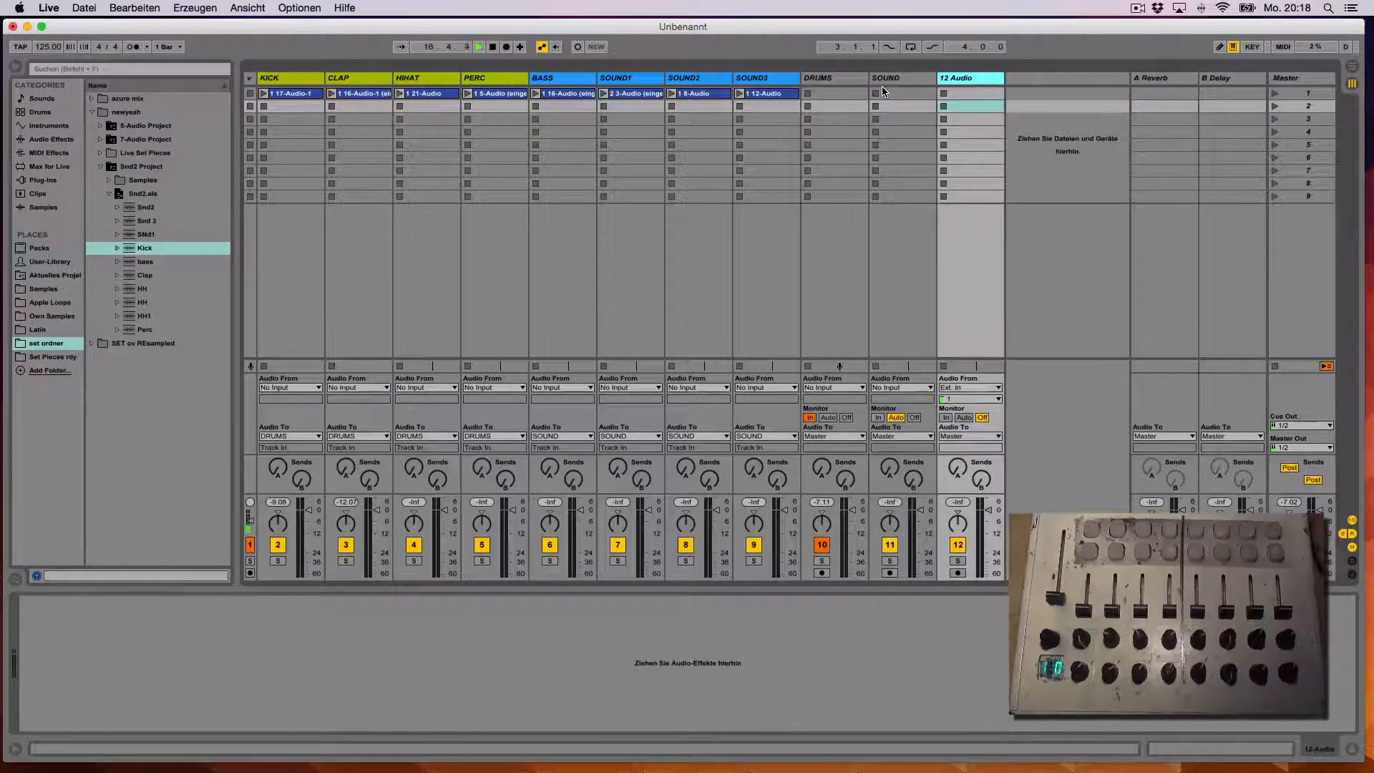
Set the new audio track's input to No Input, keep its output on Master and rename the track MASTER
{"action": "left_click", "coordinate": [970, 387]}
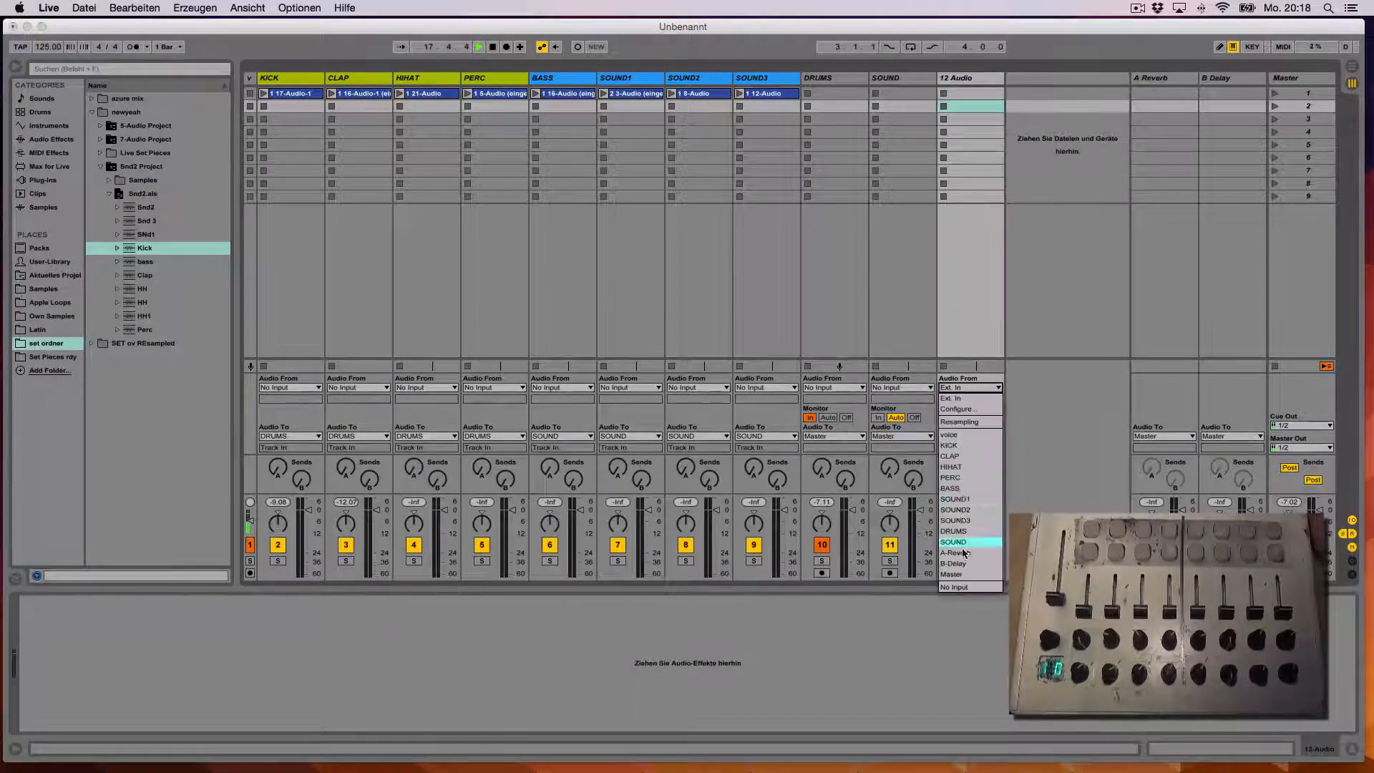
{"action": "left_click", "coordinate": [966, 392]}
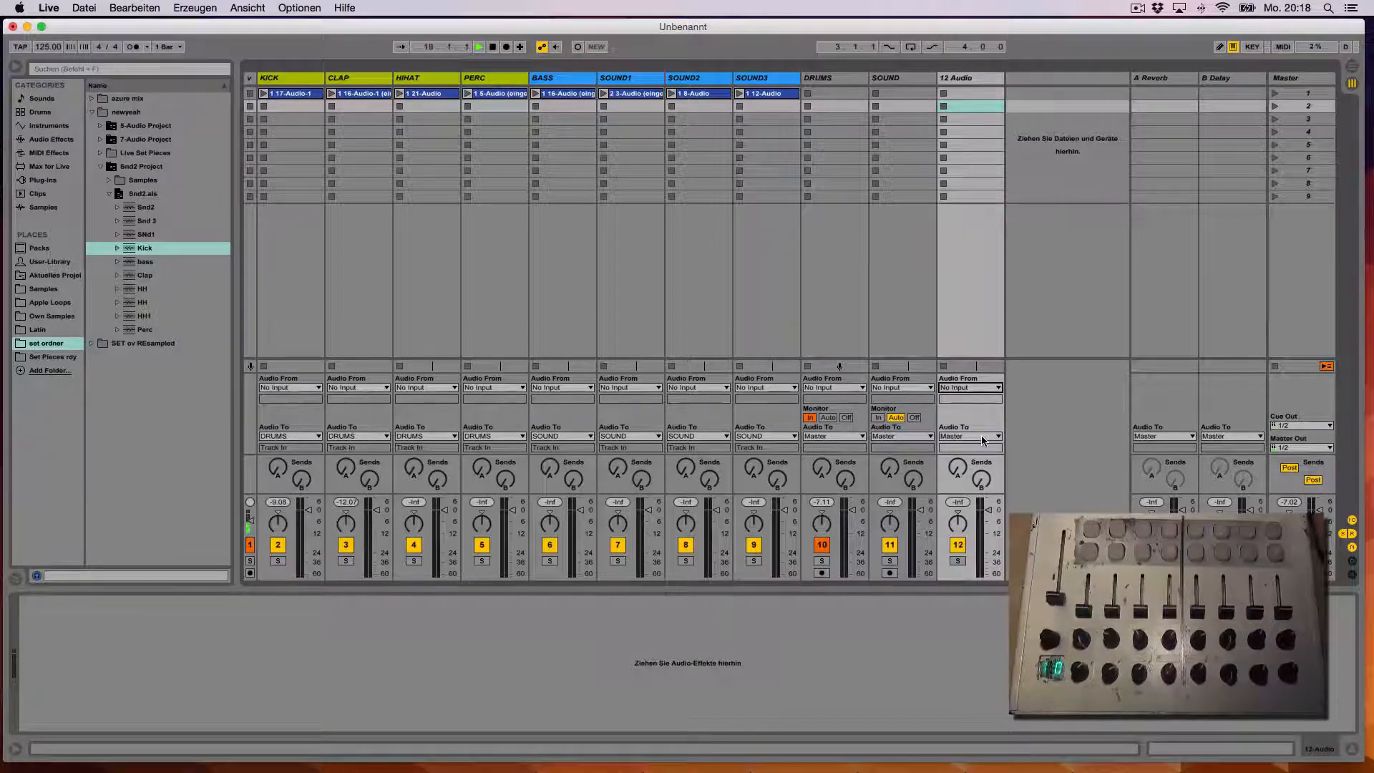
{"action": "left_click", "coordinate": [985, 436]}
{"action": "left_click", "coordinate": [987, 438]}
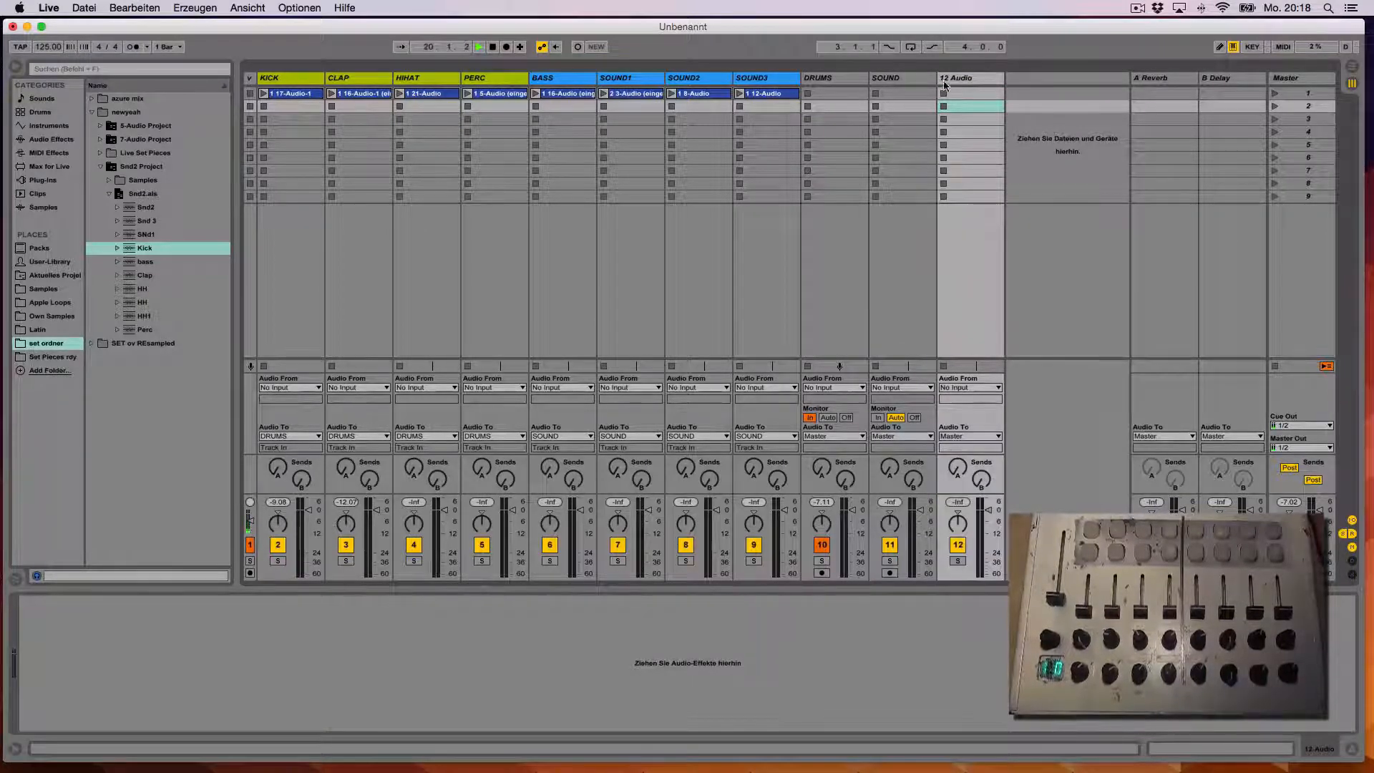
{"action": "left_click", "coordinate": [999, 79]}
{"action": "type", "text": "MASTER"}
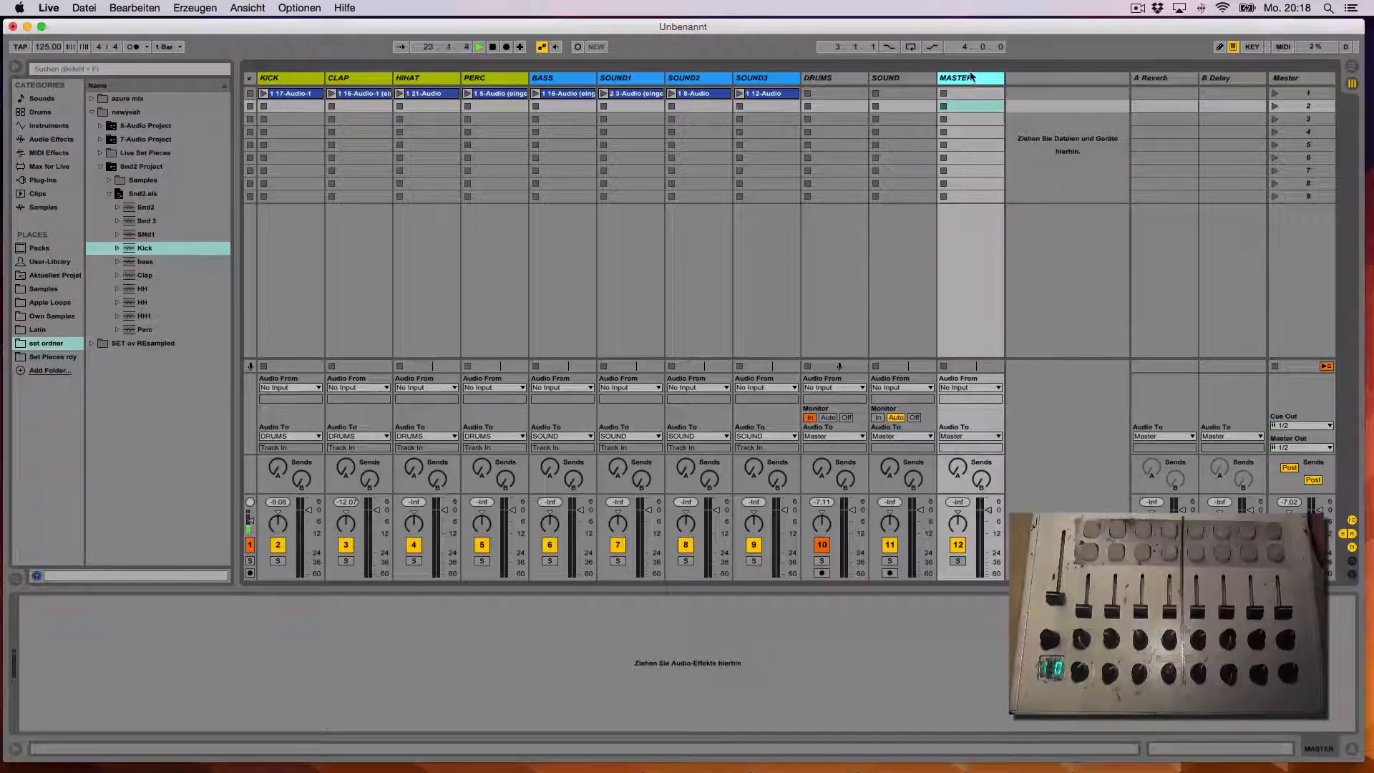
{"action": "left_click", "coordinate": [1299, 86]}
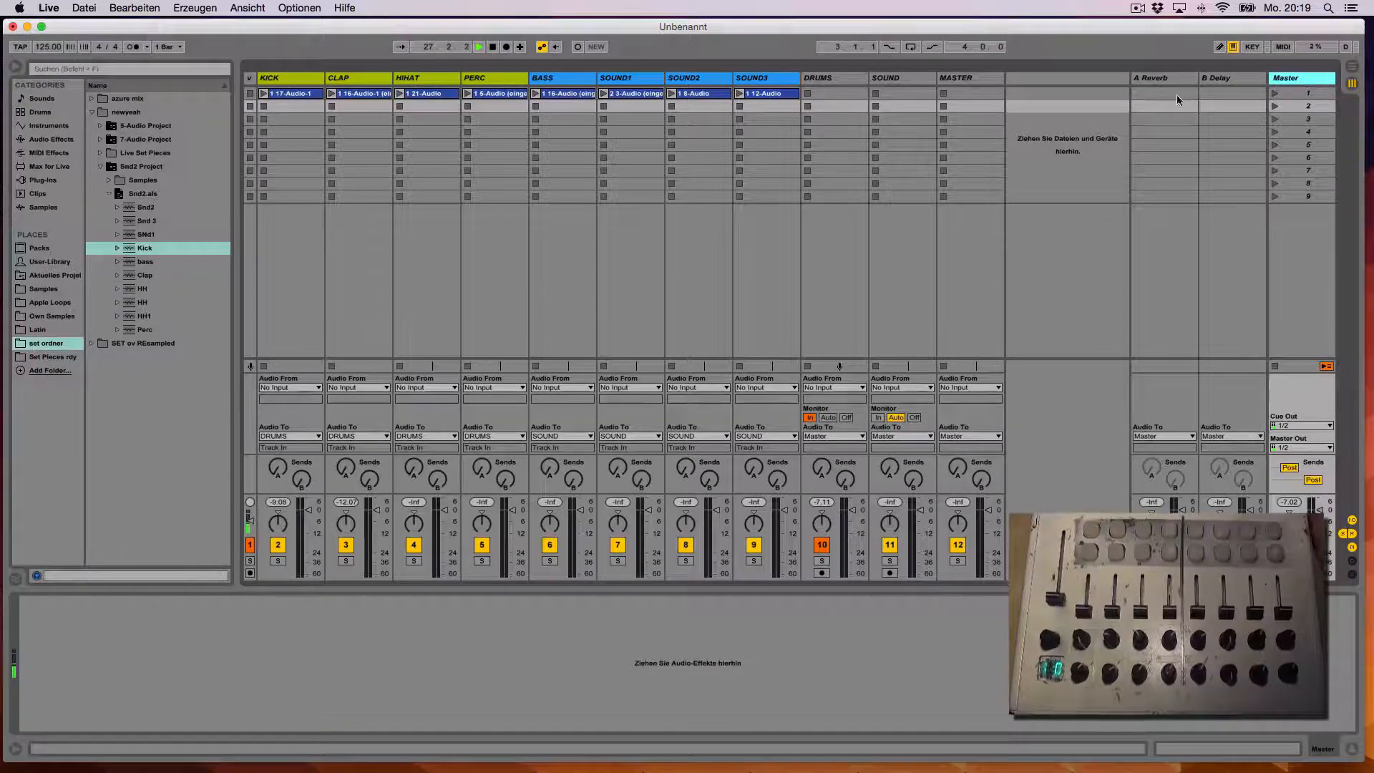
{"action": "left_click", "coordinate": [946, 76]}
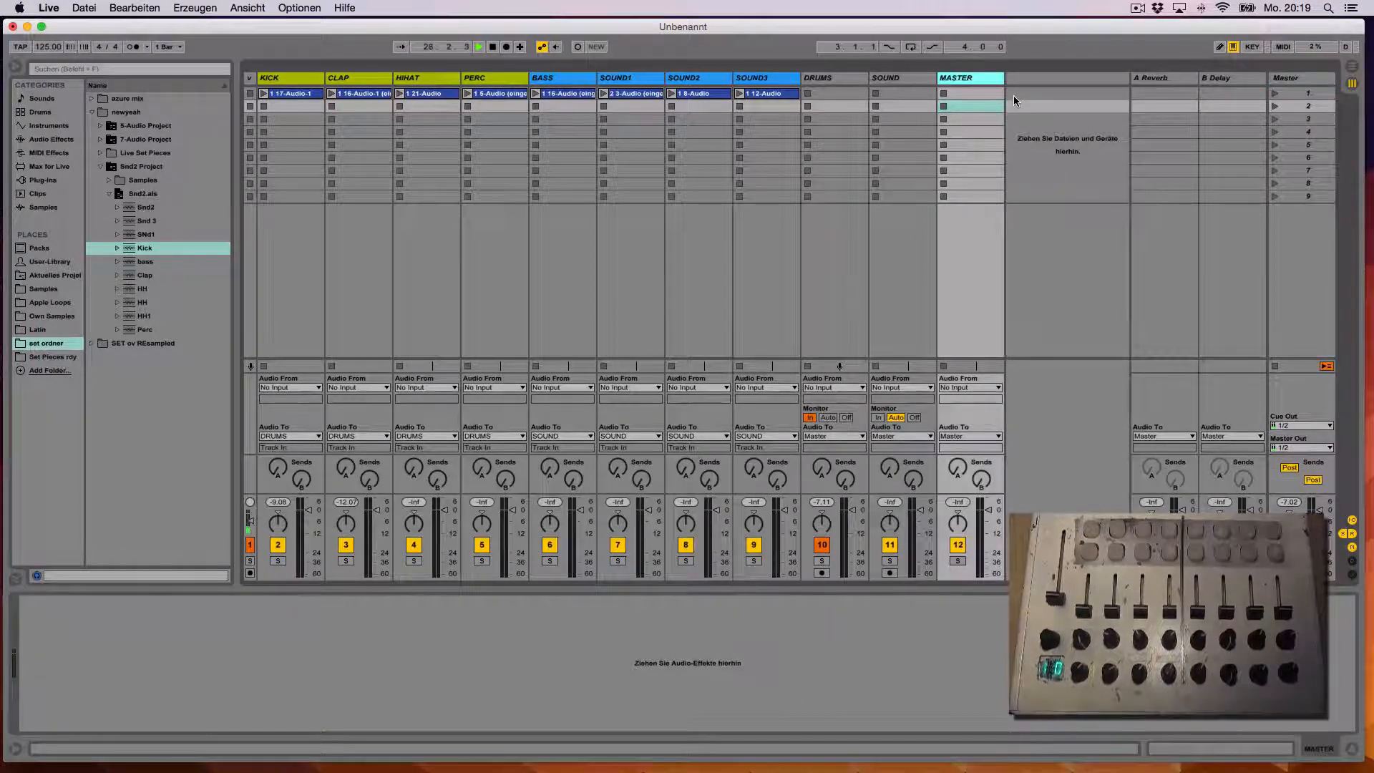
{"action": "left_click", "coordinate": [1309, 80]}
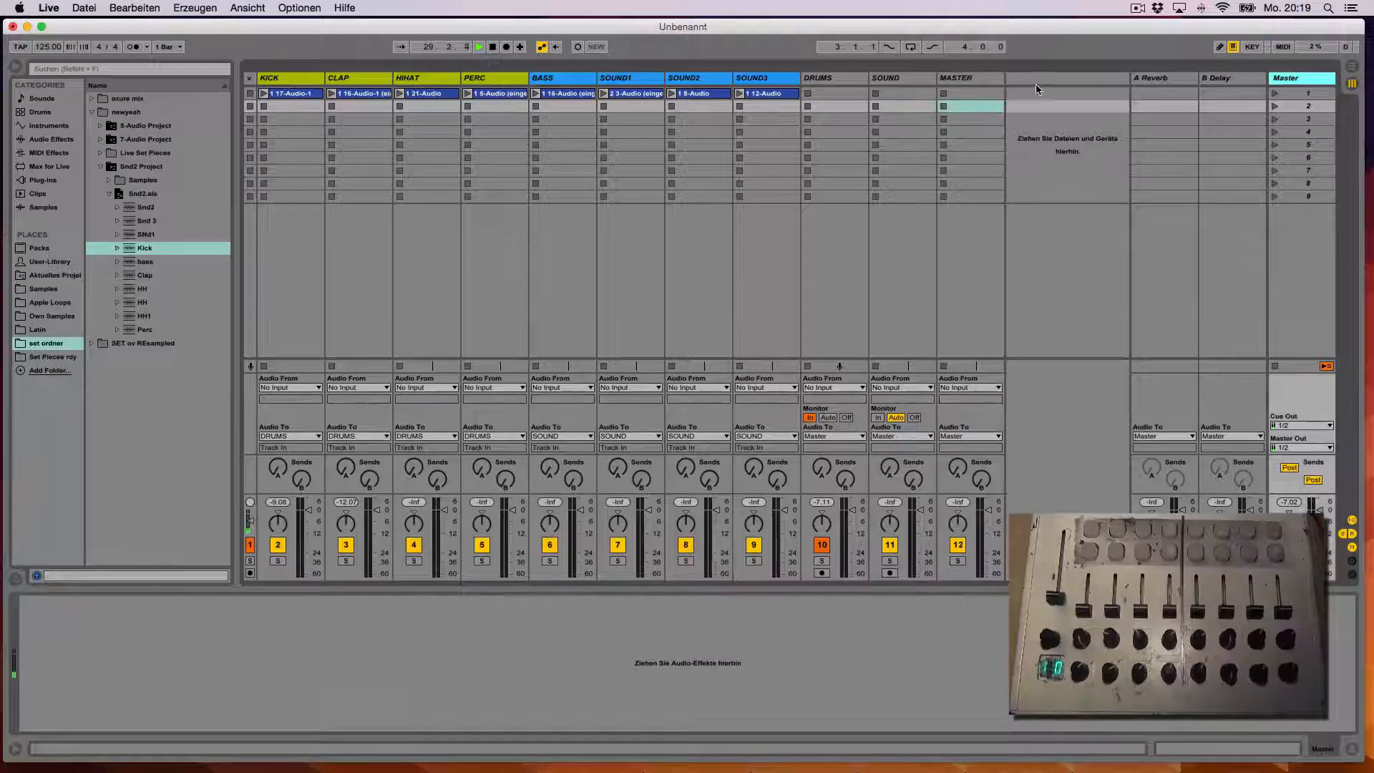
{"action": "left_click", "coordinate": [976, 85]}
{"action": "left_click", "coordinate": [876, 80]}
{"action": "left_click", "coordinate": [863, 78]}
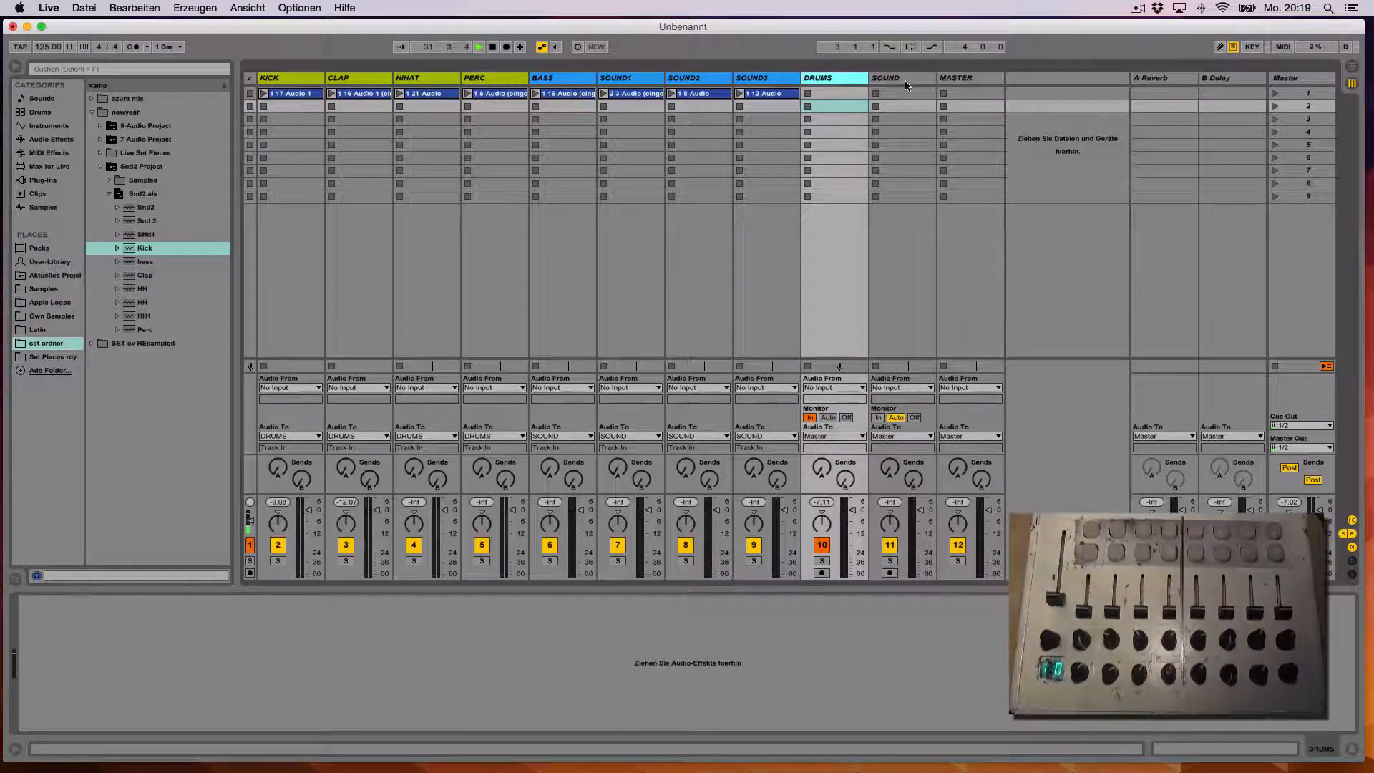
{"action": "left_click", "coordinate": [977, 83]}
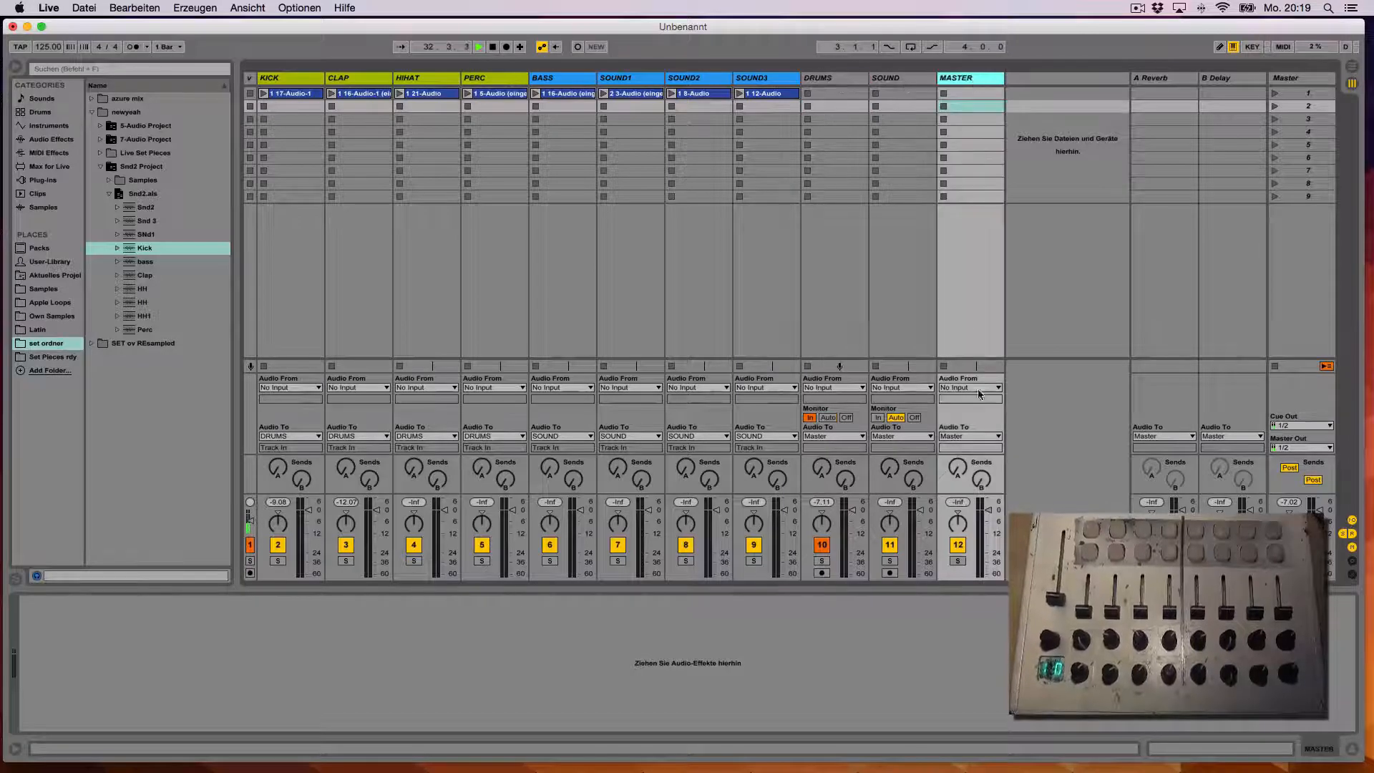
Route the outputs of DRUMS and SOUND to the MASTER track and set monitoring to In on SOUND and MASTER
{"action": "left_click", "coordinate": [834, 436]}
{"action": "left_click", "coordinate": [828, 591]}
{"action": "left_click", "coordinate": [902, 435]}
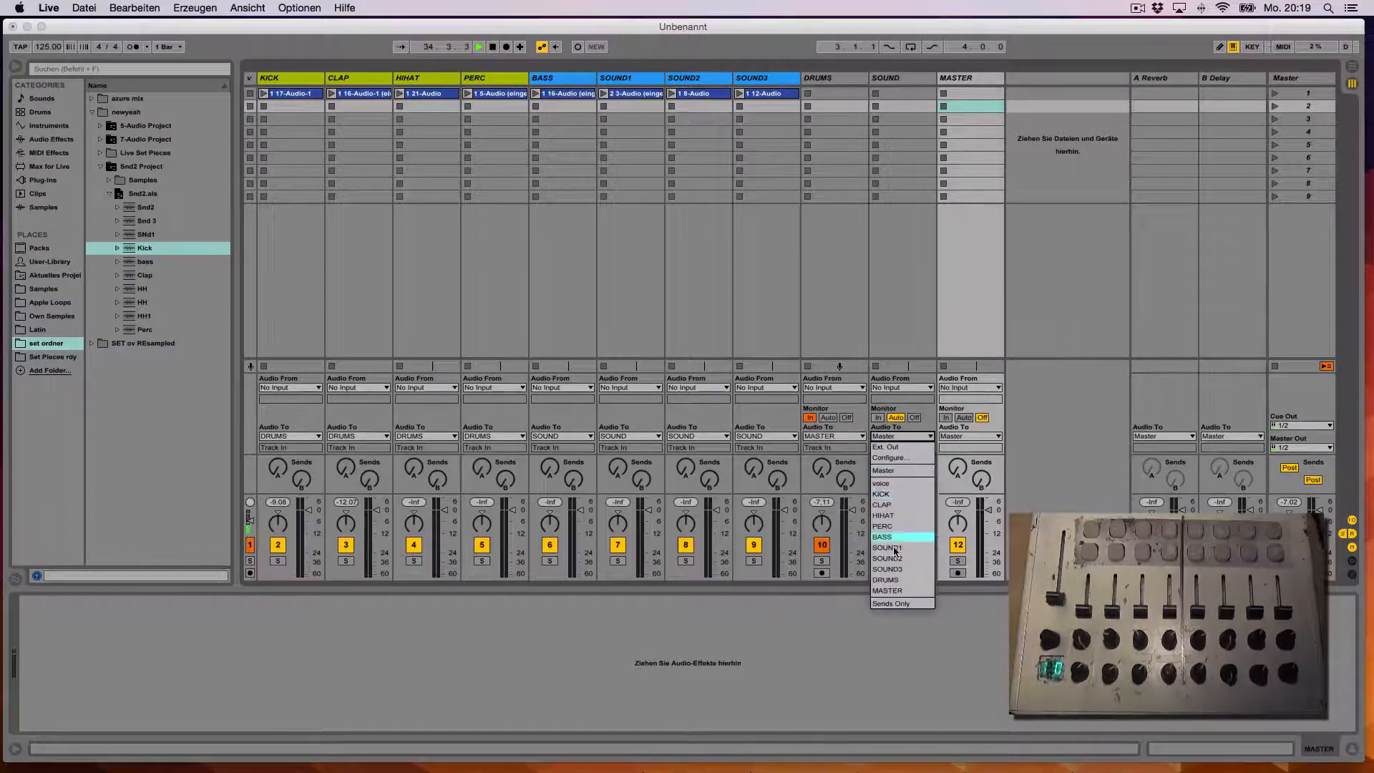
{"action": "left_click", "coordinate": [896, 591]}
{"action": "left_click", "coordinate": [948, 418]}
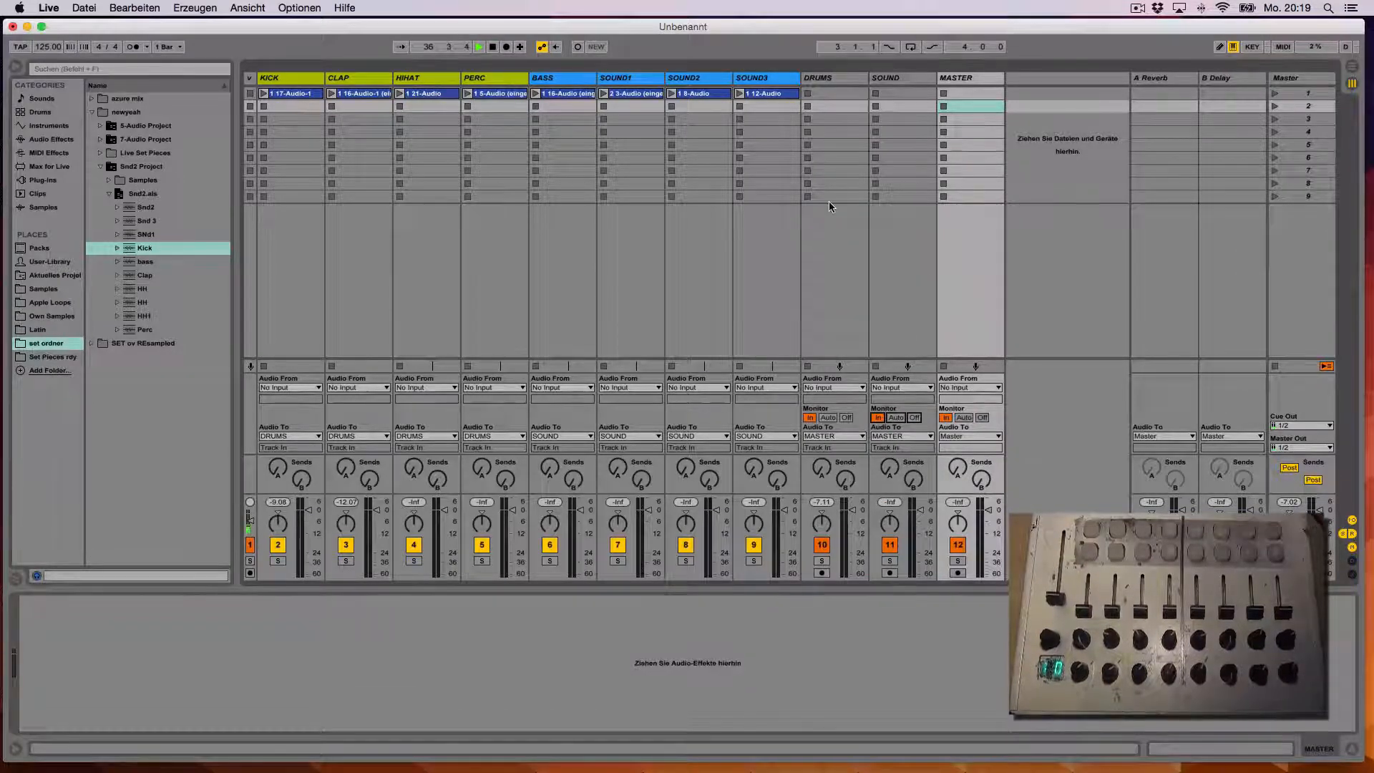
Play the first-scene clips on KICK and CLAP to check the signal flow through DRUMS into MASTER, undoing the accidental clip move
{"action": "left_click", "coordinate": [263, 94]}
{"action": "left_click_drag", "start_coordinate": [287, 94], "coordinate": [347, 94]}
{"action": "key", "text": "super+z"}
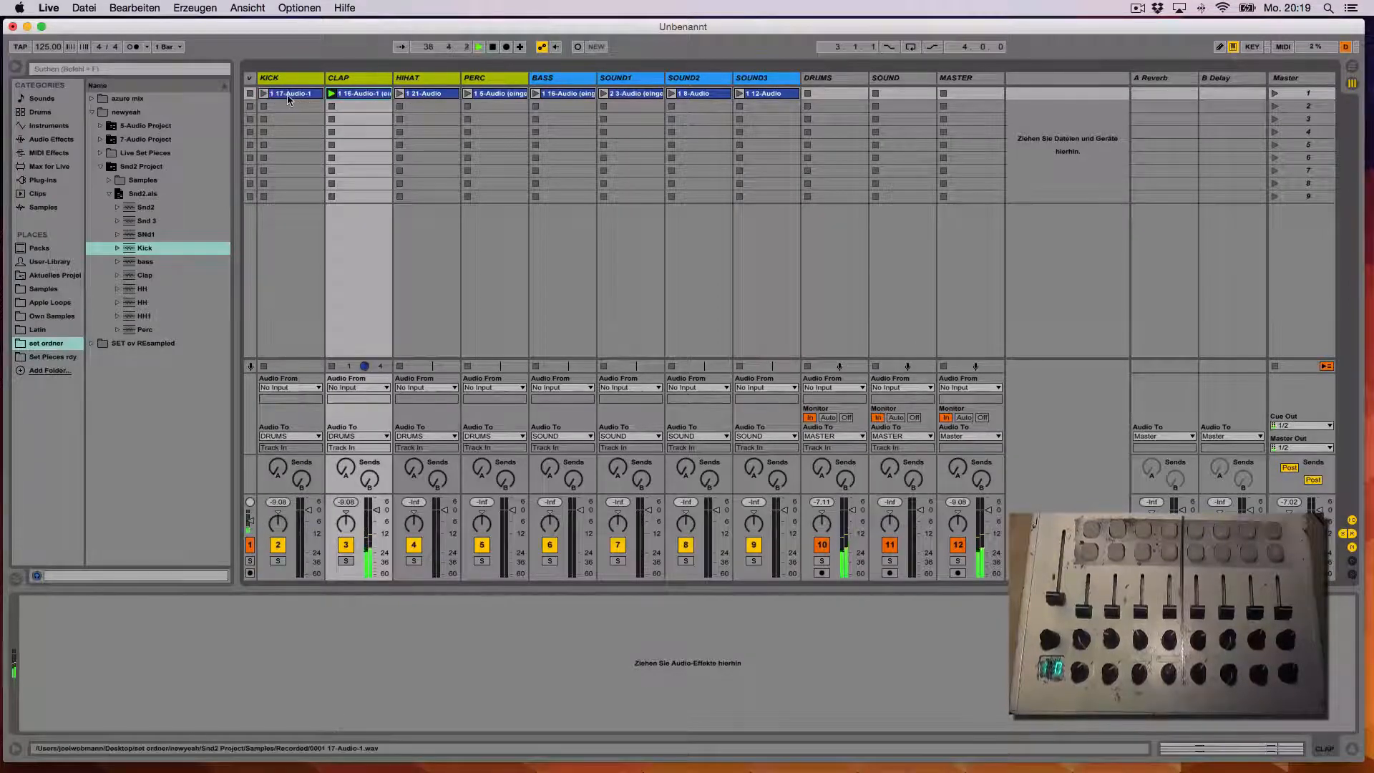
{"action": "key", "text": "space"}
{"action": "key", "text": "space"}
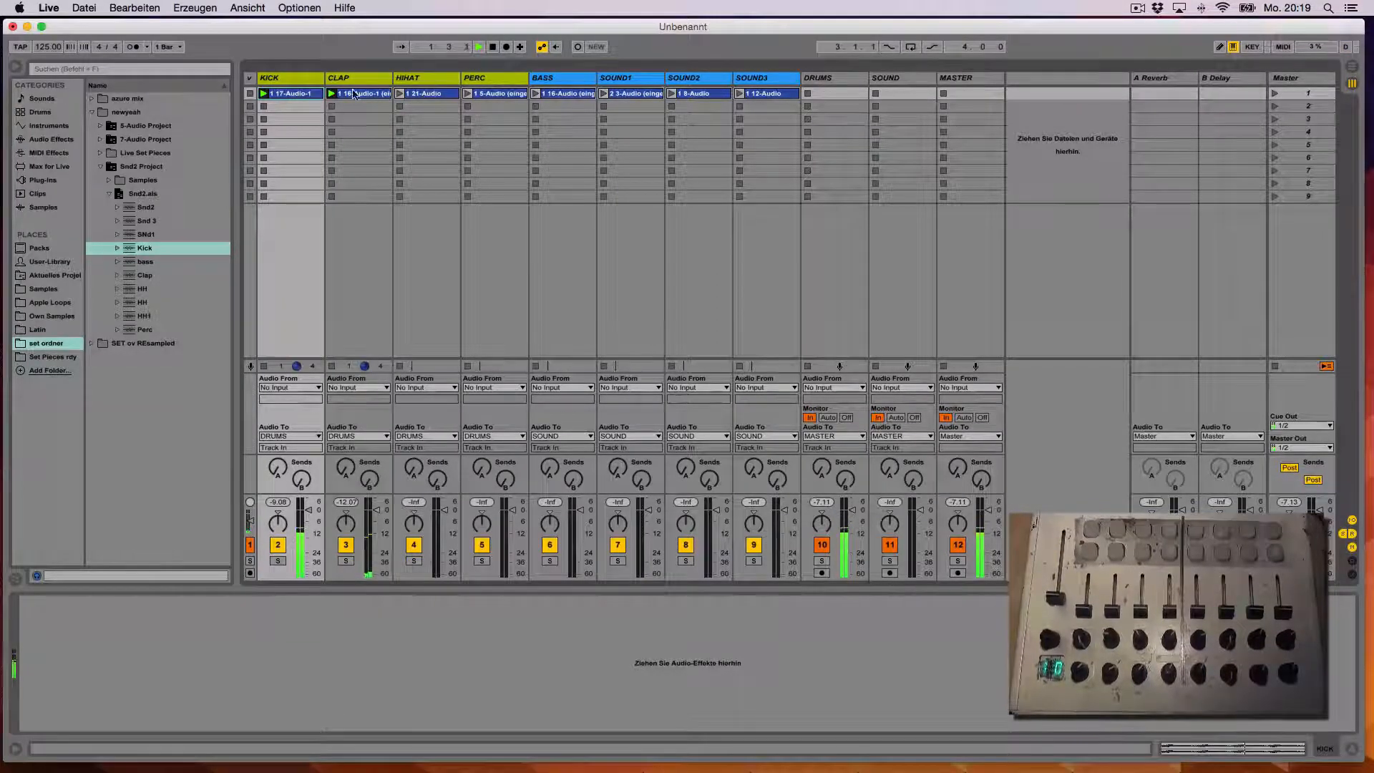
Colour the DRUMS track yellow-green and the SOUND track blue
{"action": "right_click", "coordinate": [842, 78]}
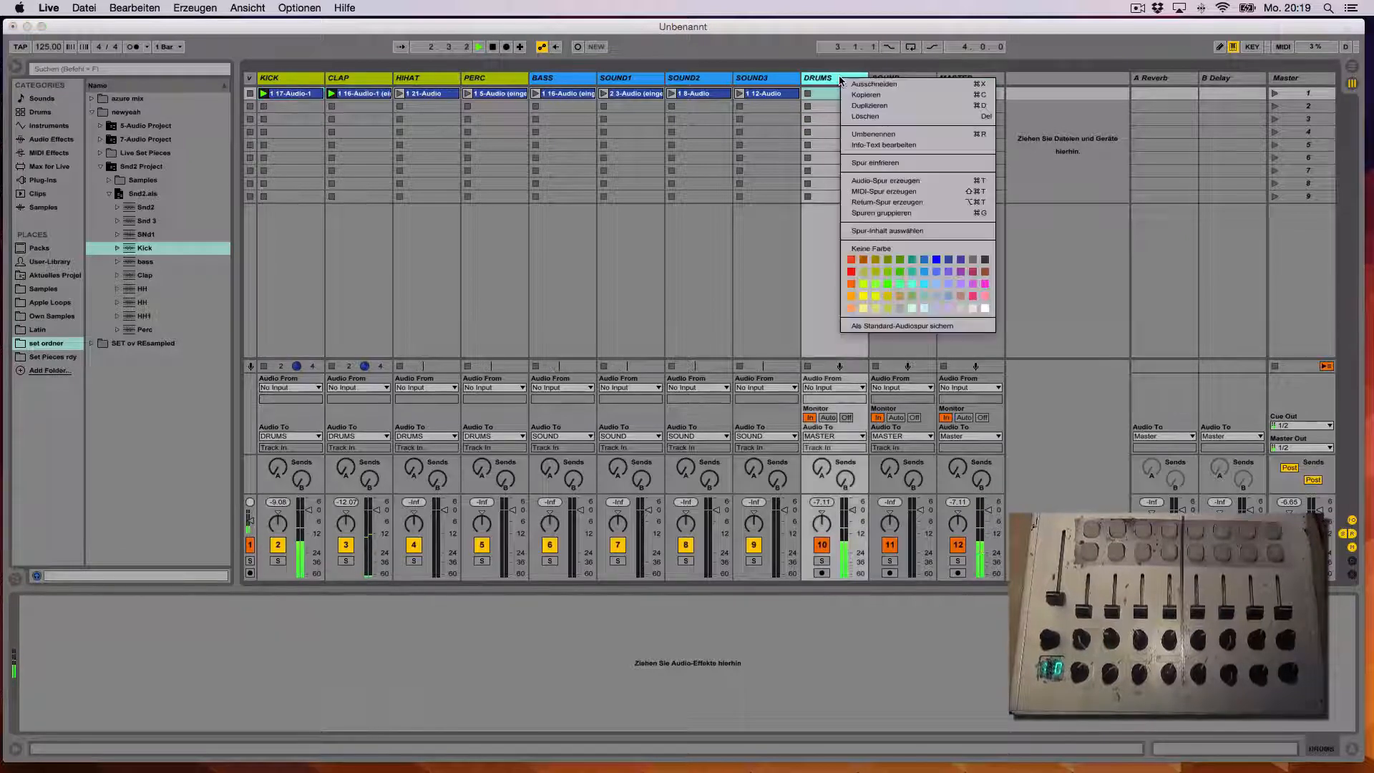
{"action": "left_click", "coordinate": [878, 272]}
{"action": "right_click", "coordinate": [886, 78]}
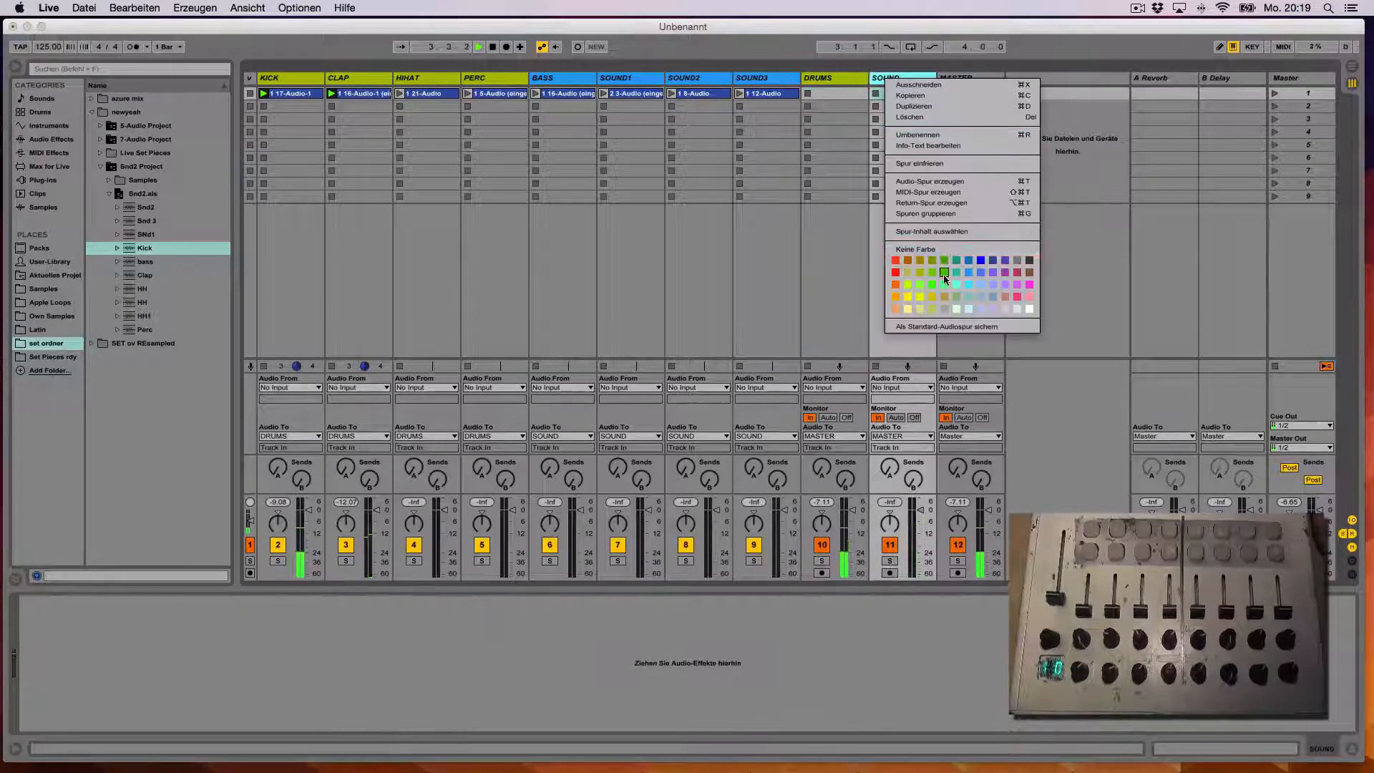
{"action": "left_click", "coordinate": [966, 273]}
{"action": "left_click", "coordinate": [857, 79]}
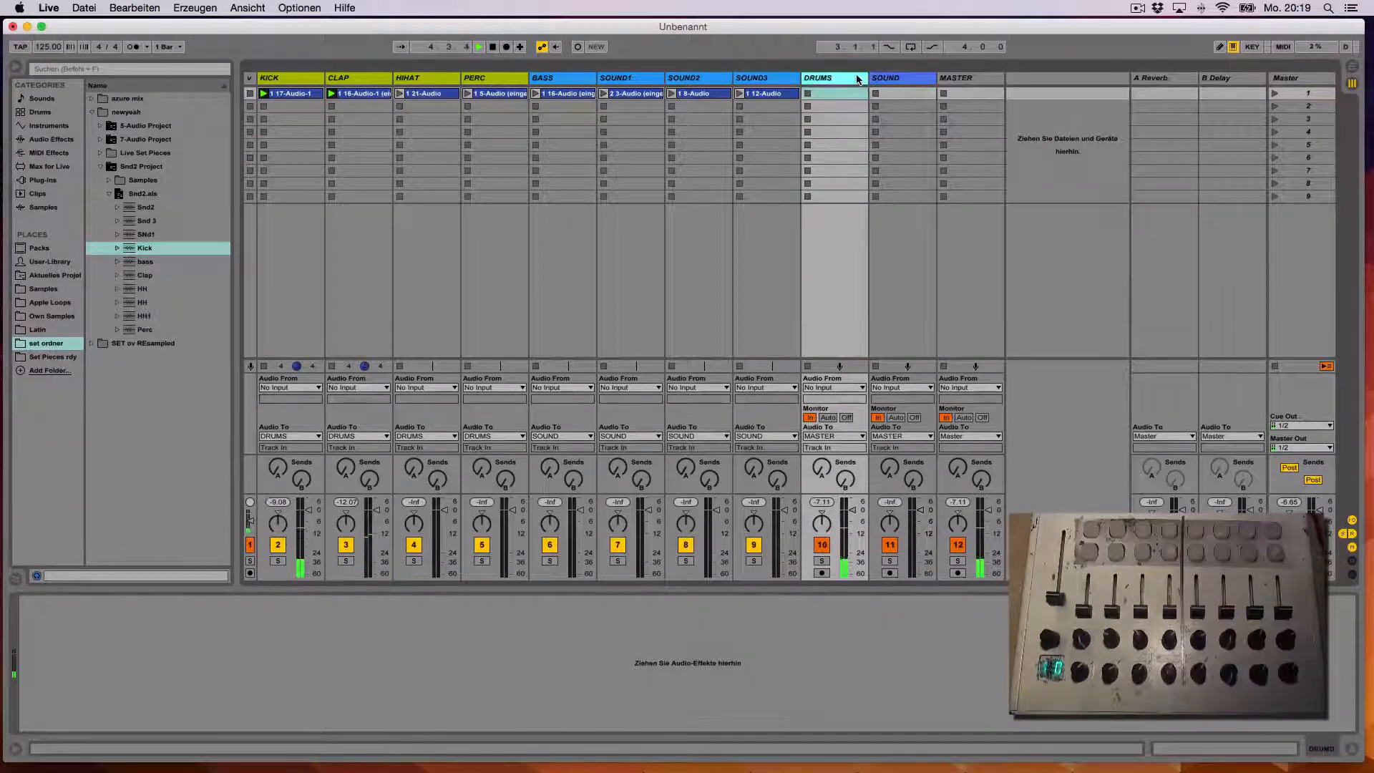
{"action": "left_click", "coordinate": [880, 80]}
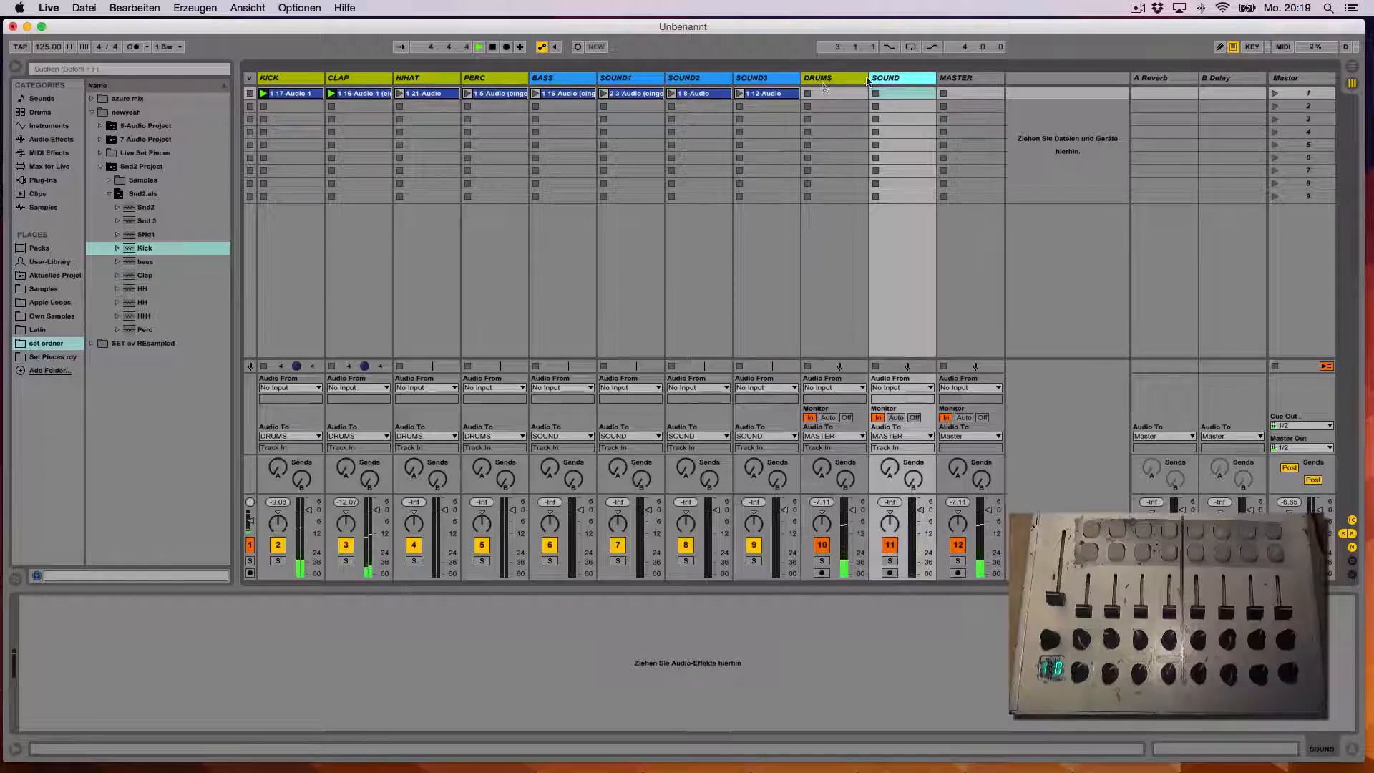
Play the BASS clip to check the signal flow through SOUND and MASTER, and stop all clips by launching the empty scene 9
{"action": "left_click", "coordinate": [535, 94]}
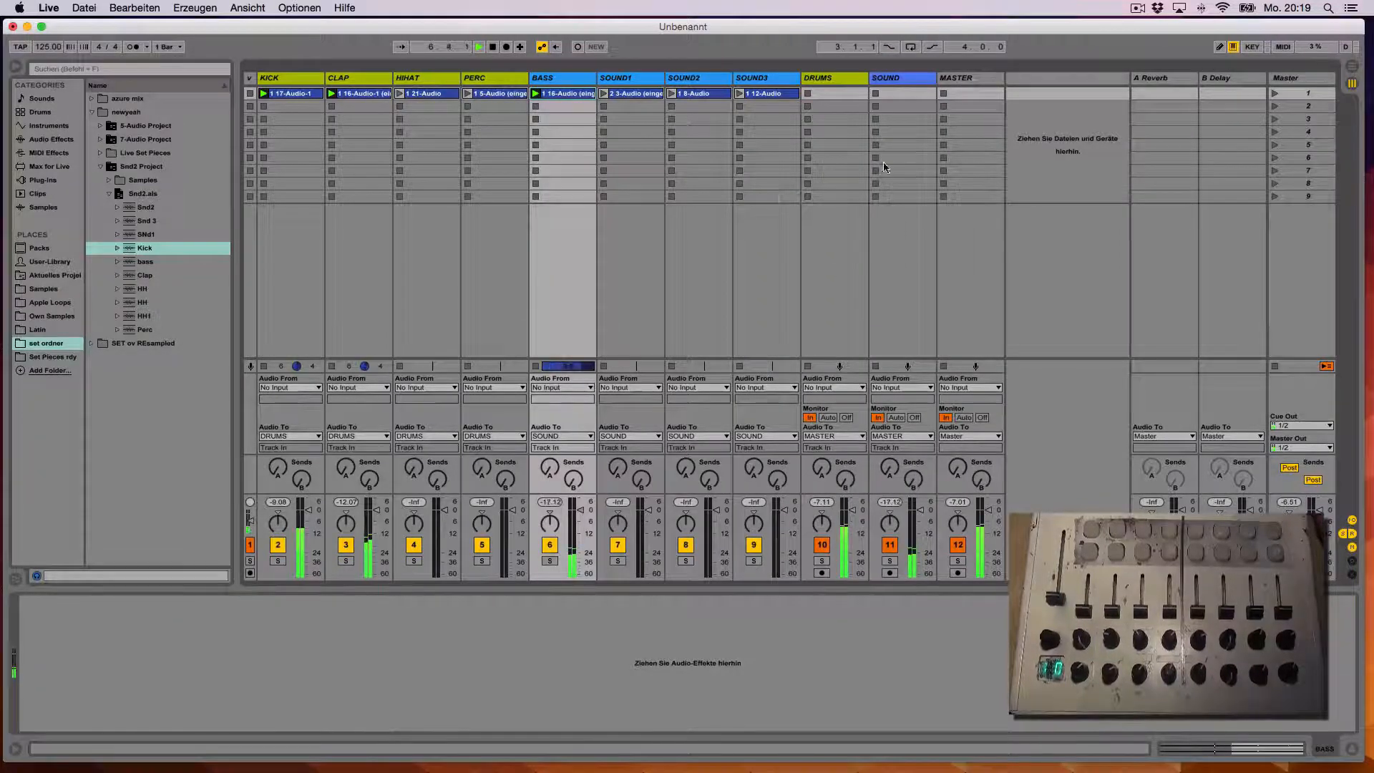
{"action": "left_click", "coordinate": [887, 80]}
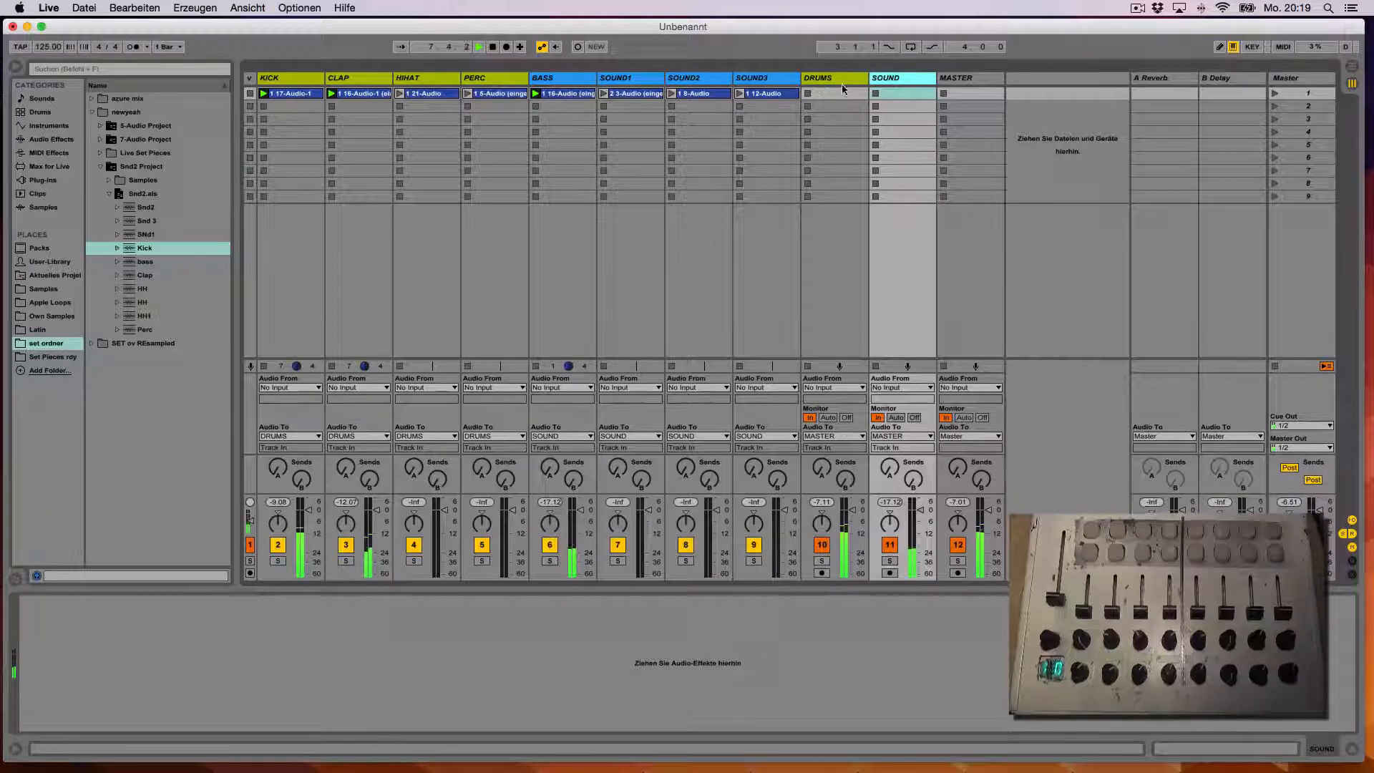
{"action": "left_click", "coordinate": [963, 78]}
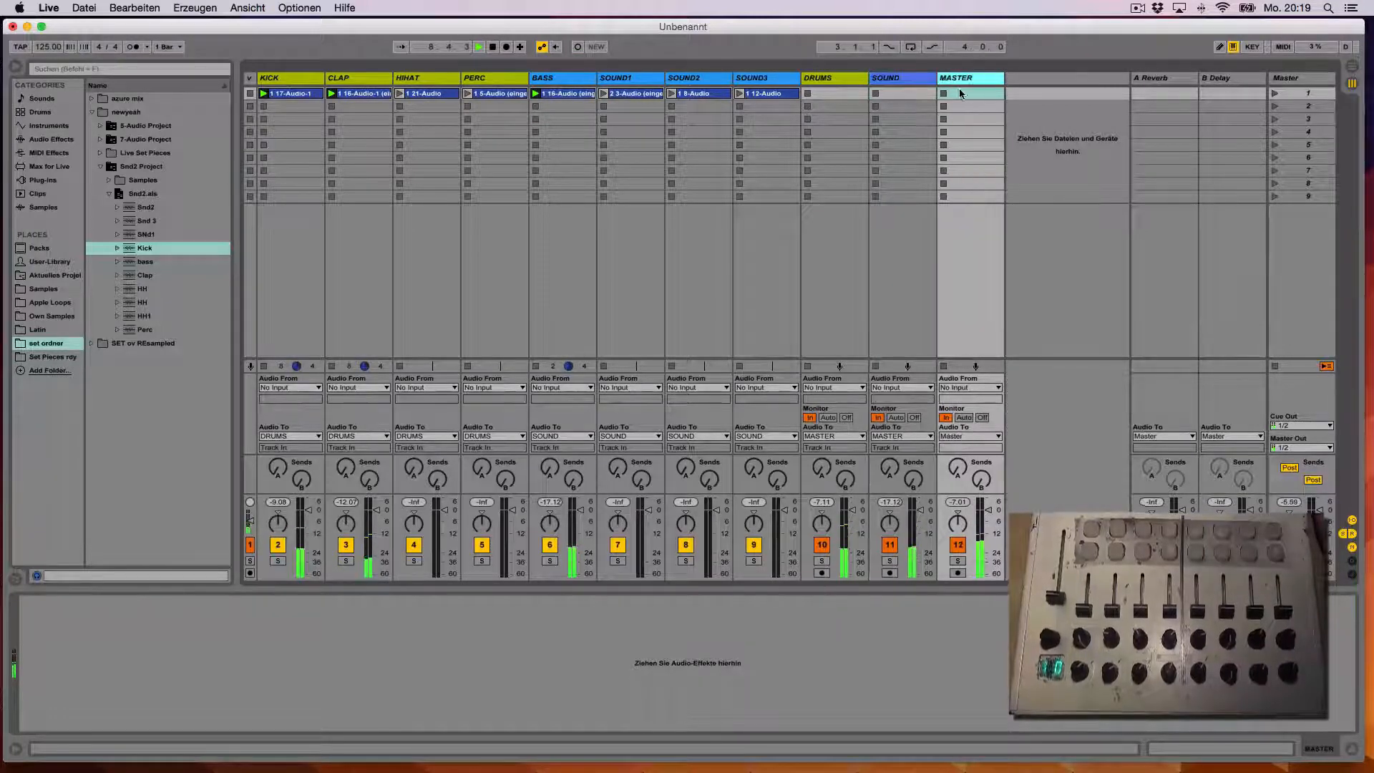
{"action": "left_click", "coordinate": [1278, 79]}
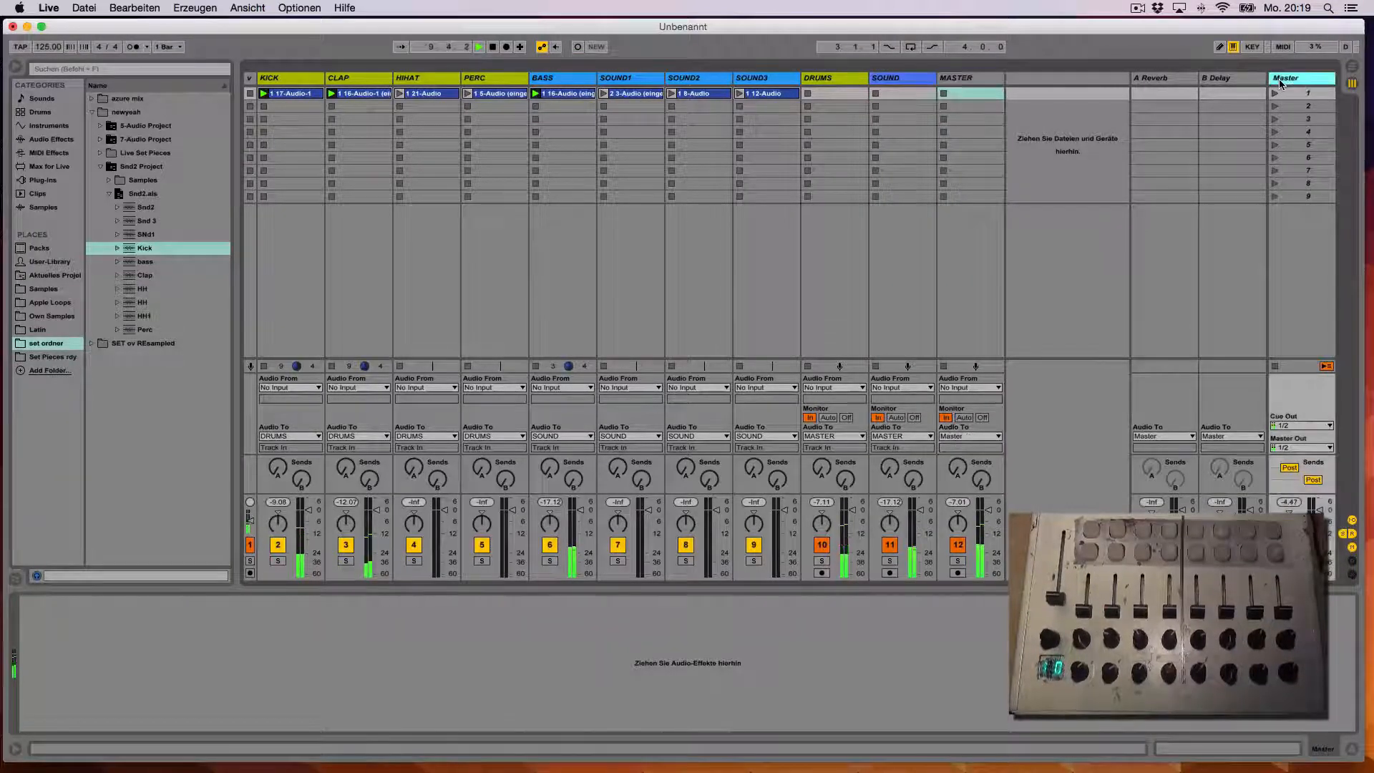
{"action": "left_click", "coordinate": [961, 79]}
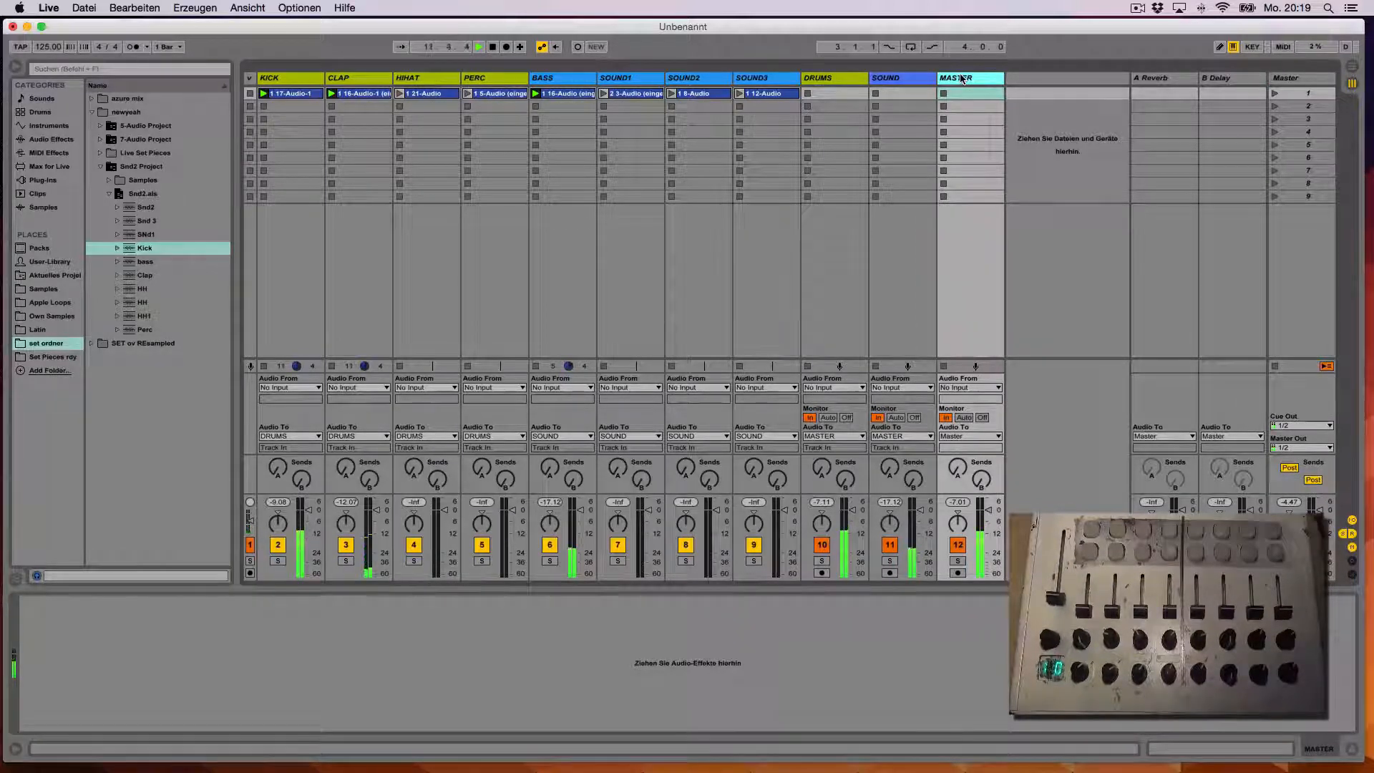
{"action": "left_click", "coordinate": [1273, 196]}
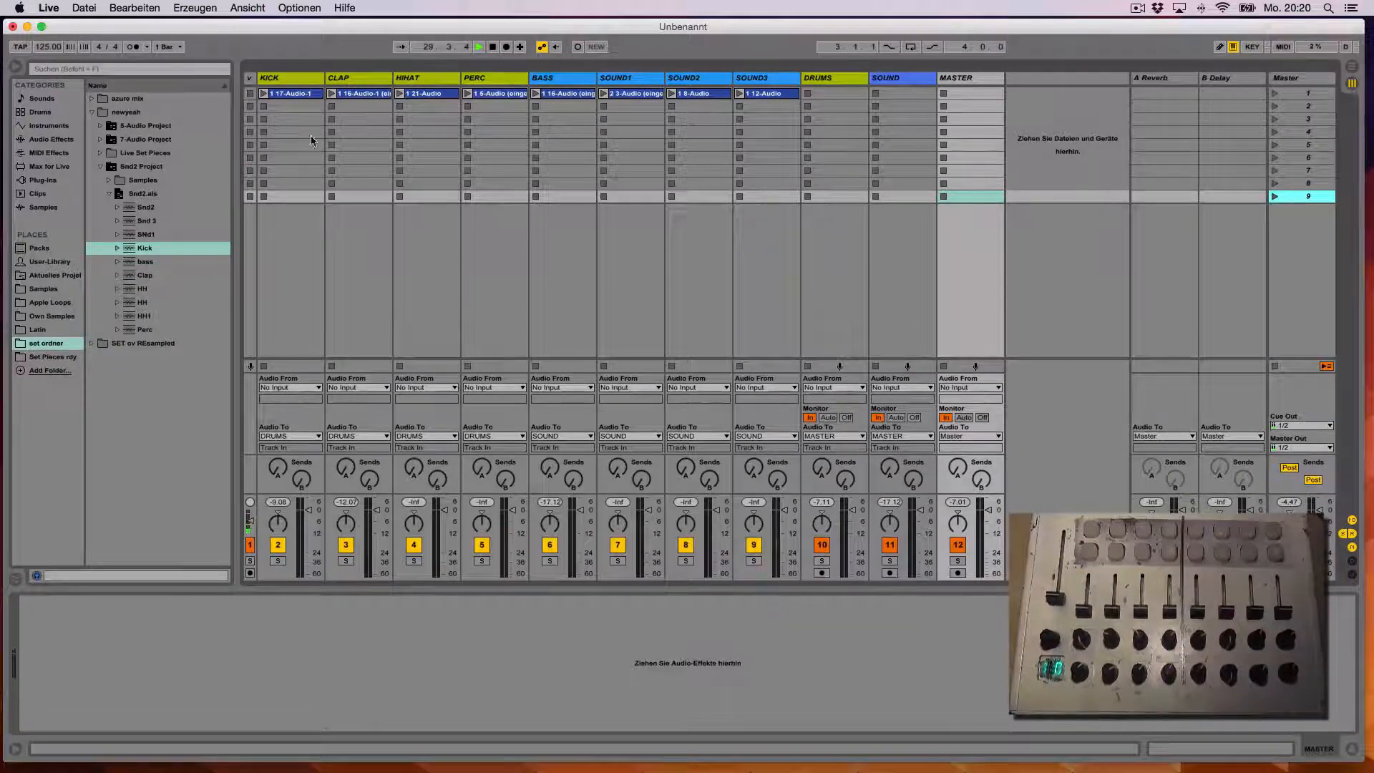
Duplicate the first-scene clips of KICK through SOUND3 into scenes 2, 3 and 4
{"action": "left_click", "coordinate": [302, 94]}
{"action": "left_click", "coordinate": [767, 95], "text": "shift"}
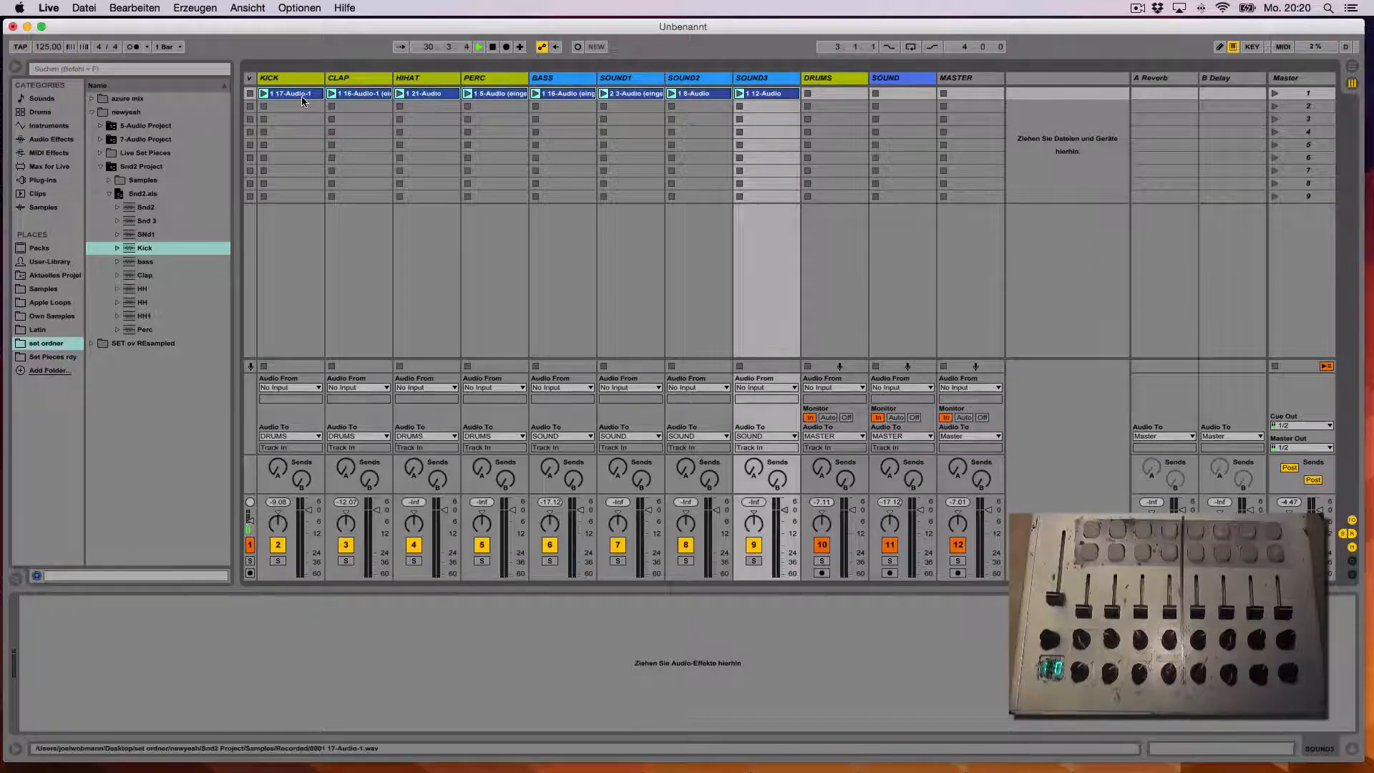
{"action": "key", "text": "super+d"}
{"action": "key", "text": "super+d"}
{"action": "key", "text": "super+d"}
Move the fourth-scene clips of KICK through SOUND3 to scene 7 and duplicate them down through scene 12
{"action": "left_click", "coordinate": [299, 135]}
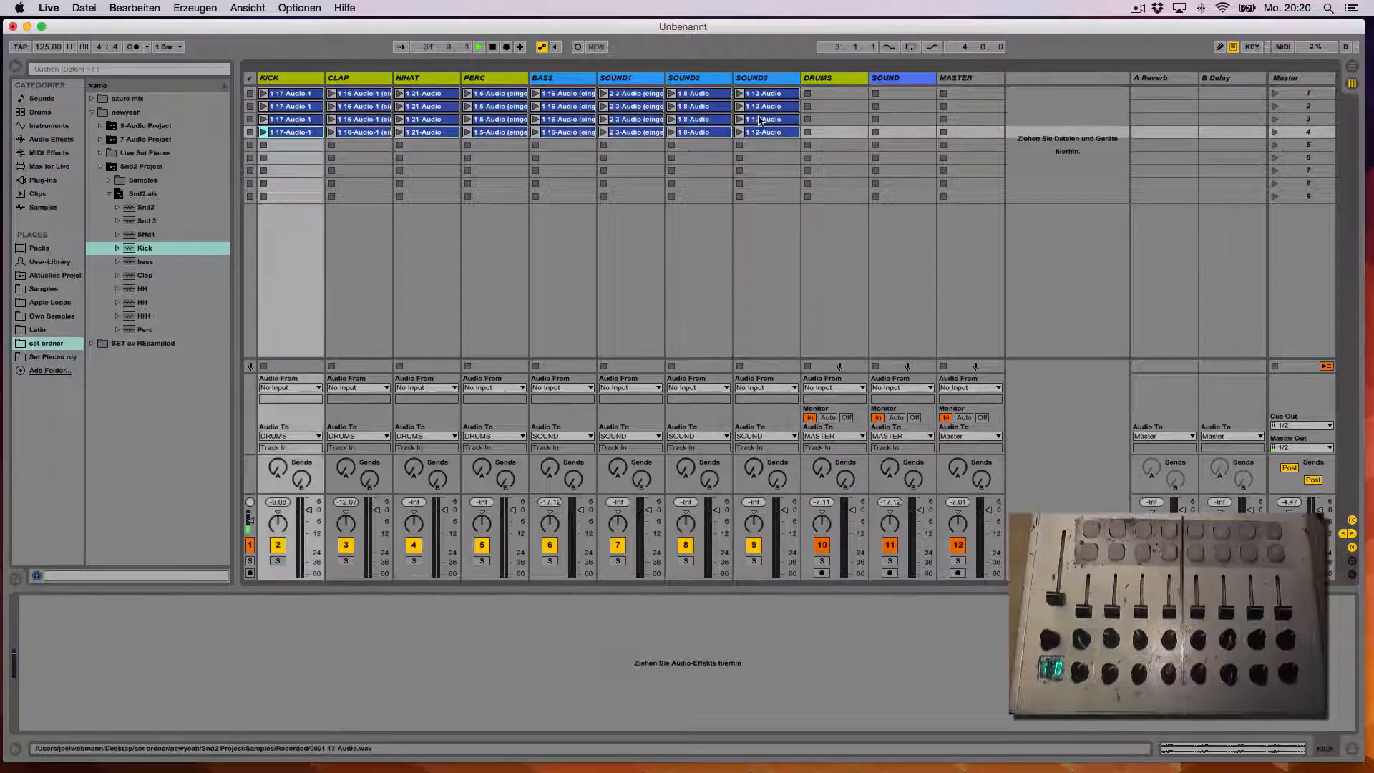
{"action": "left_click", "coordinate": [777, 133], "text": "shift"}
{"action": "left_click_drag", "start_coordinate": [297, 175], "coordinate": [293, 172]}
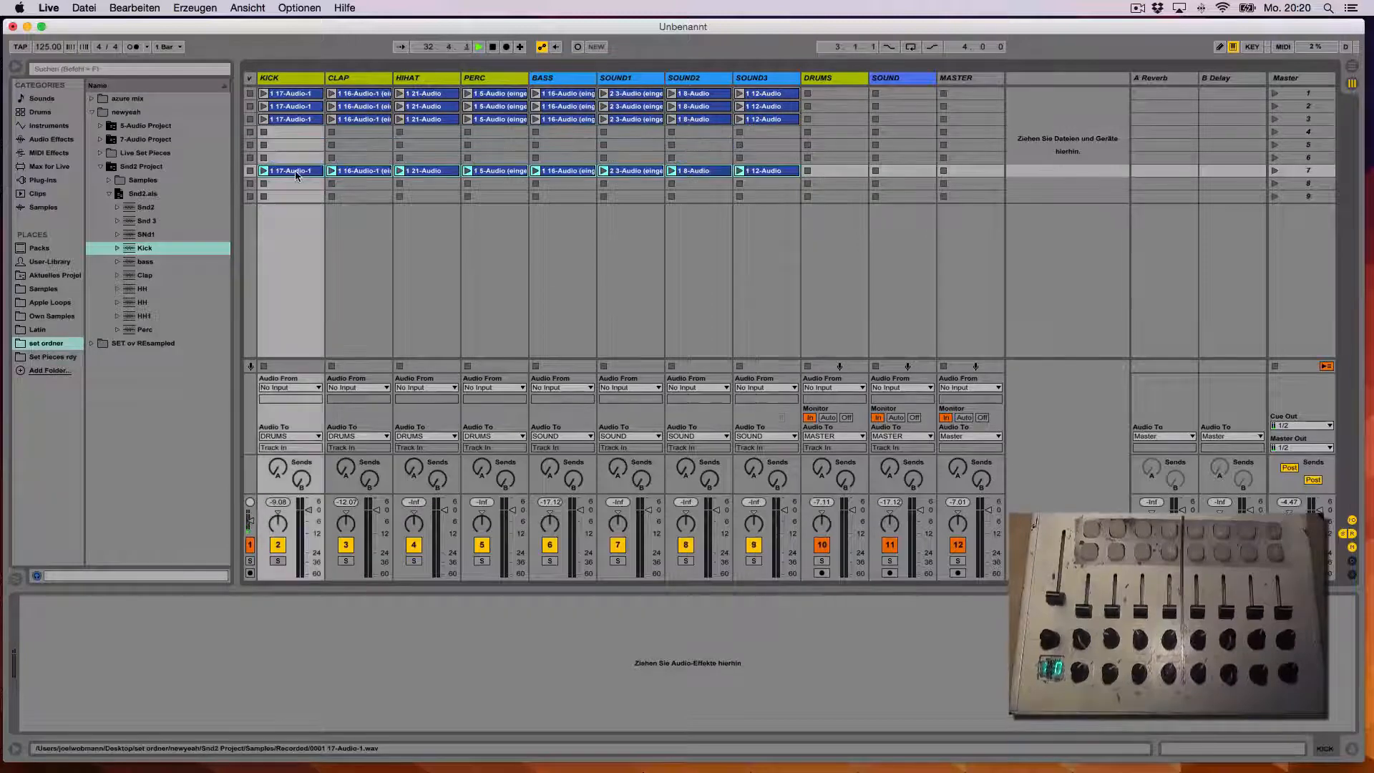
{"action": "key", "text": "super+d"}
{"action": "key", "text": "super+d"}
{"action": "key", "text": "super+d"}
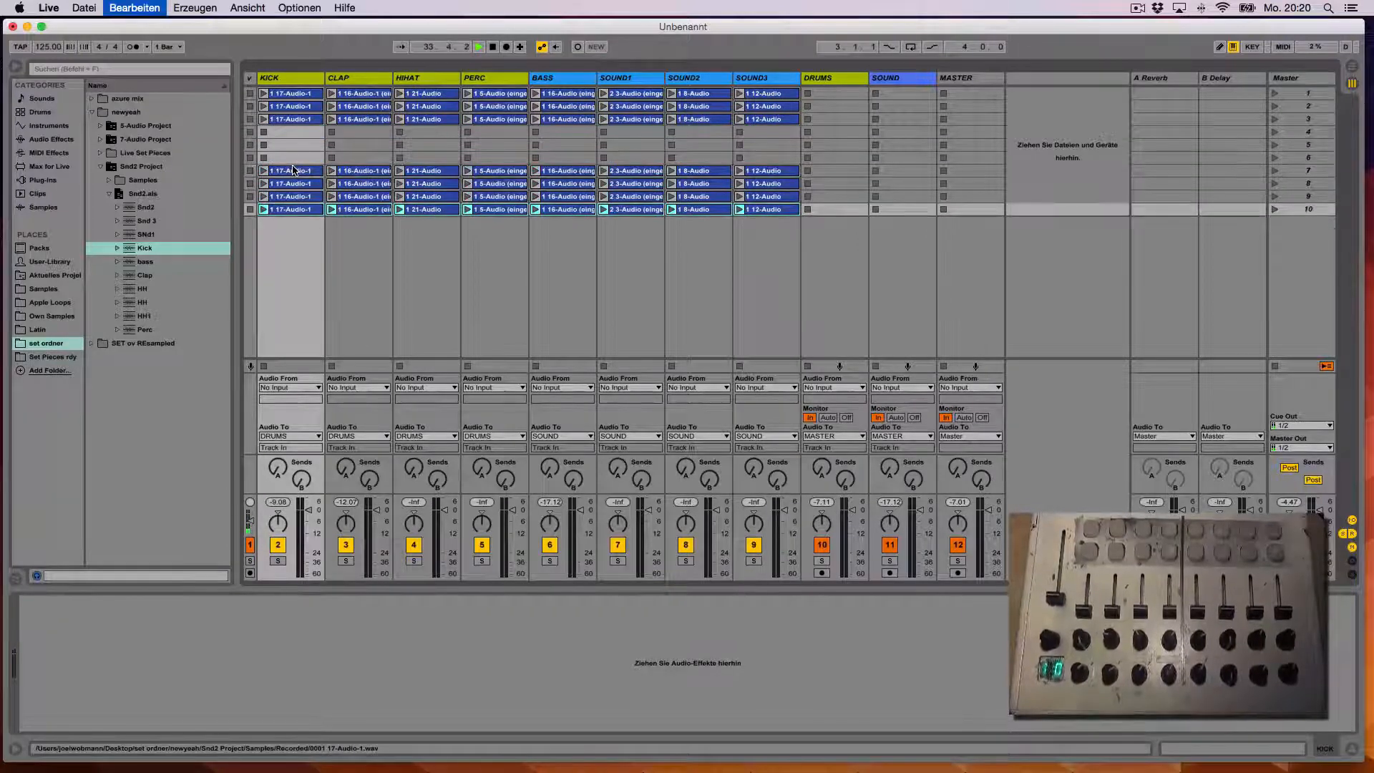
{"action": "left_click", "coordinate": [849, 96]}
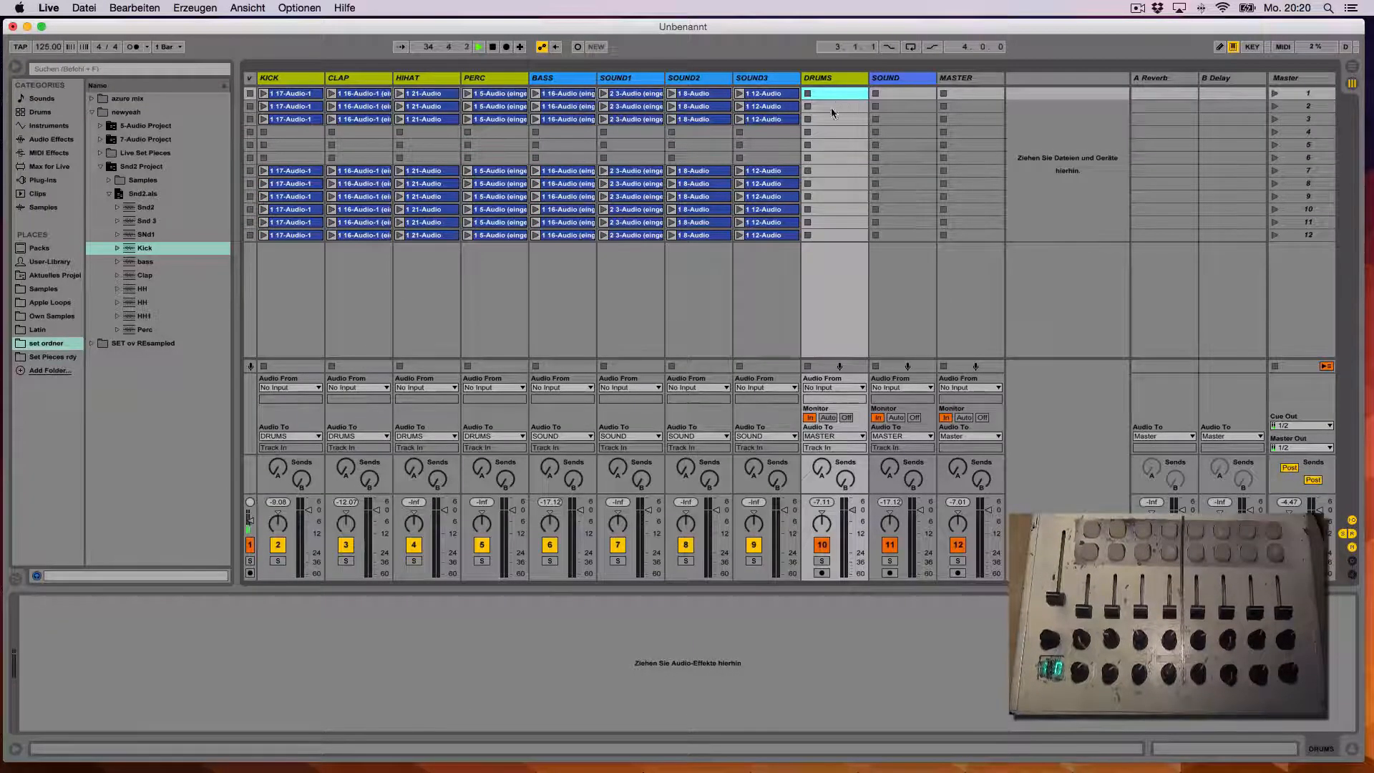
{"action": "left_click", "coordinate": [830, 184]}
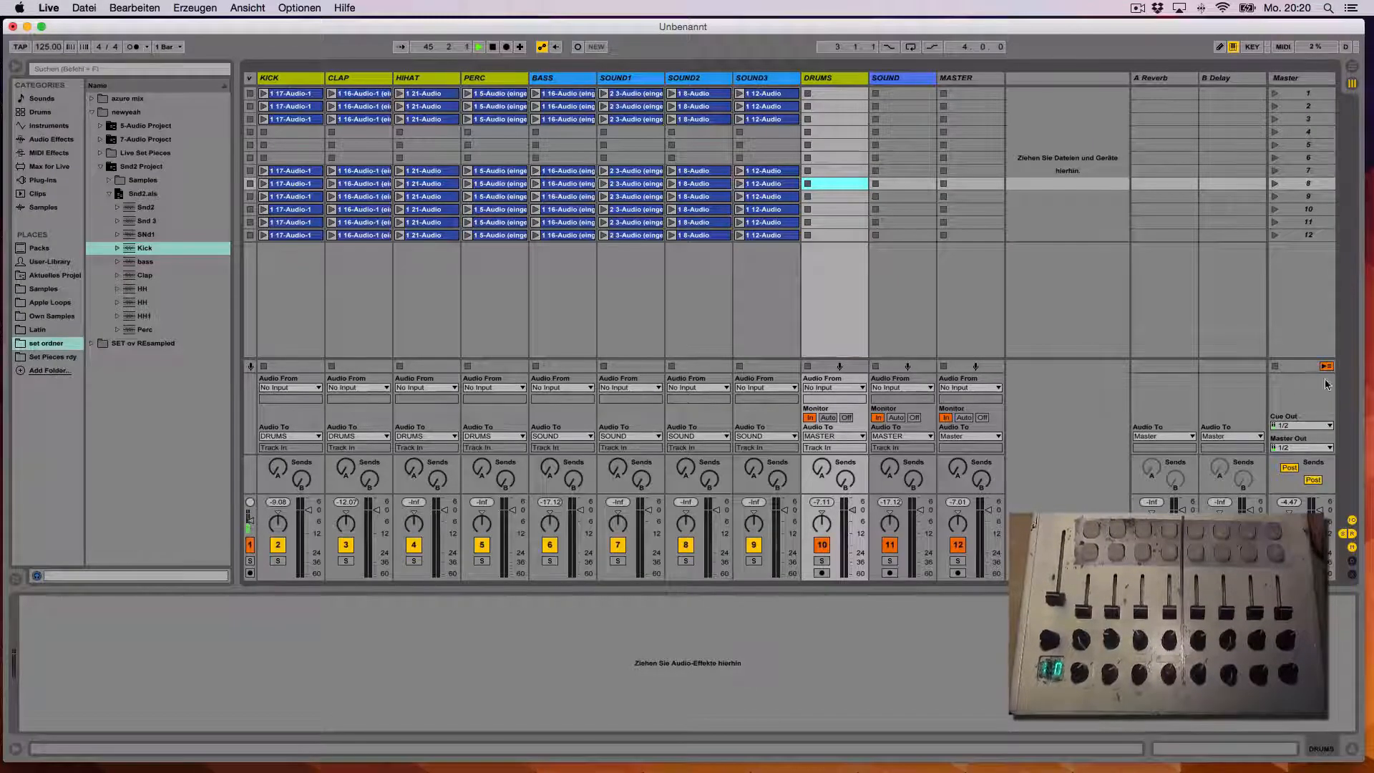
Enter MIDI mapping mode and delete the Scene Launch assignment on the Master track
{"action": "left_click", "coordinate": [1286, 48]}
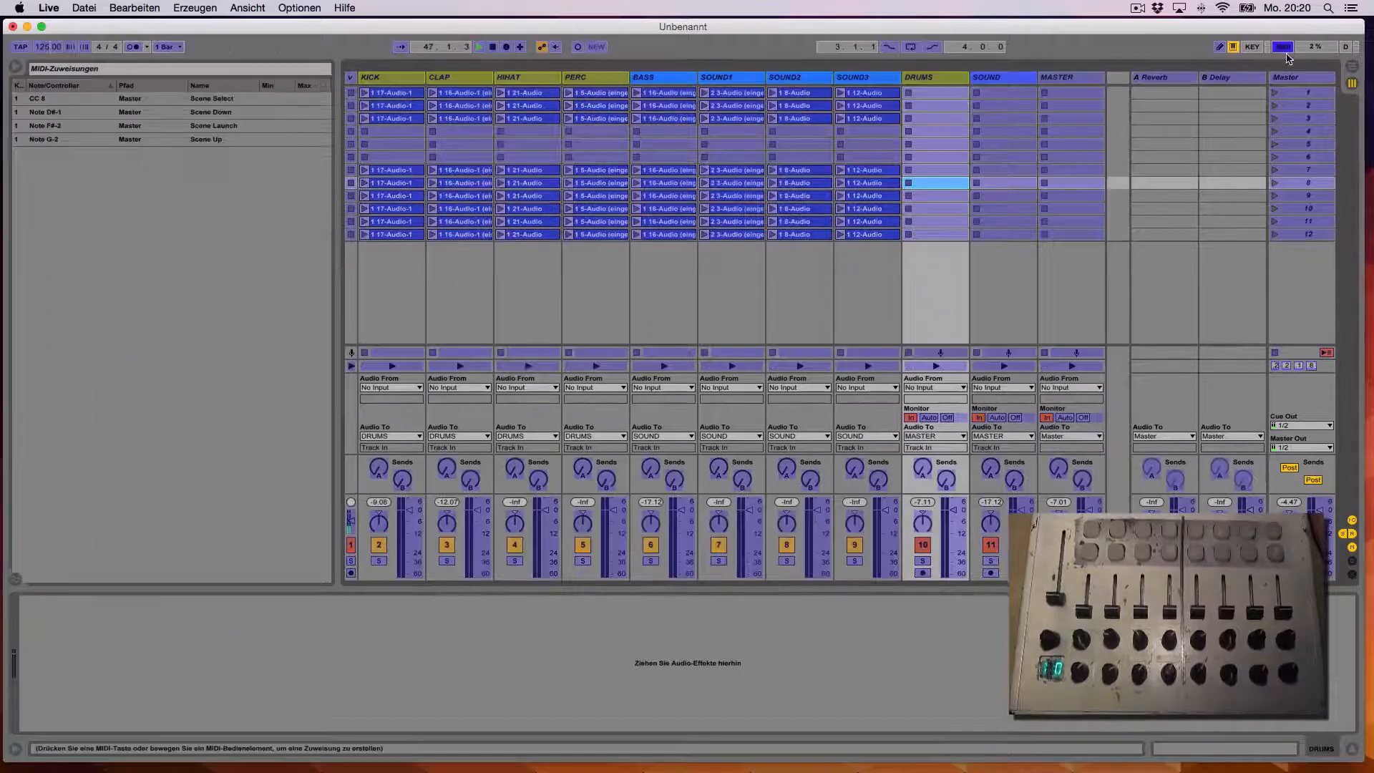
{"action": "left_click", "coordinate": [1276, 365]}
{"action": "key", "text": "Delete"}
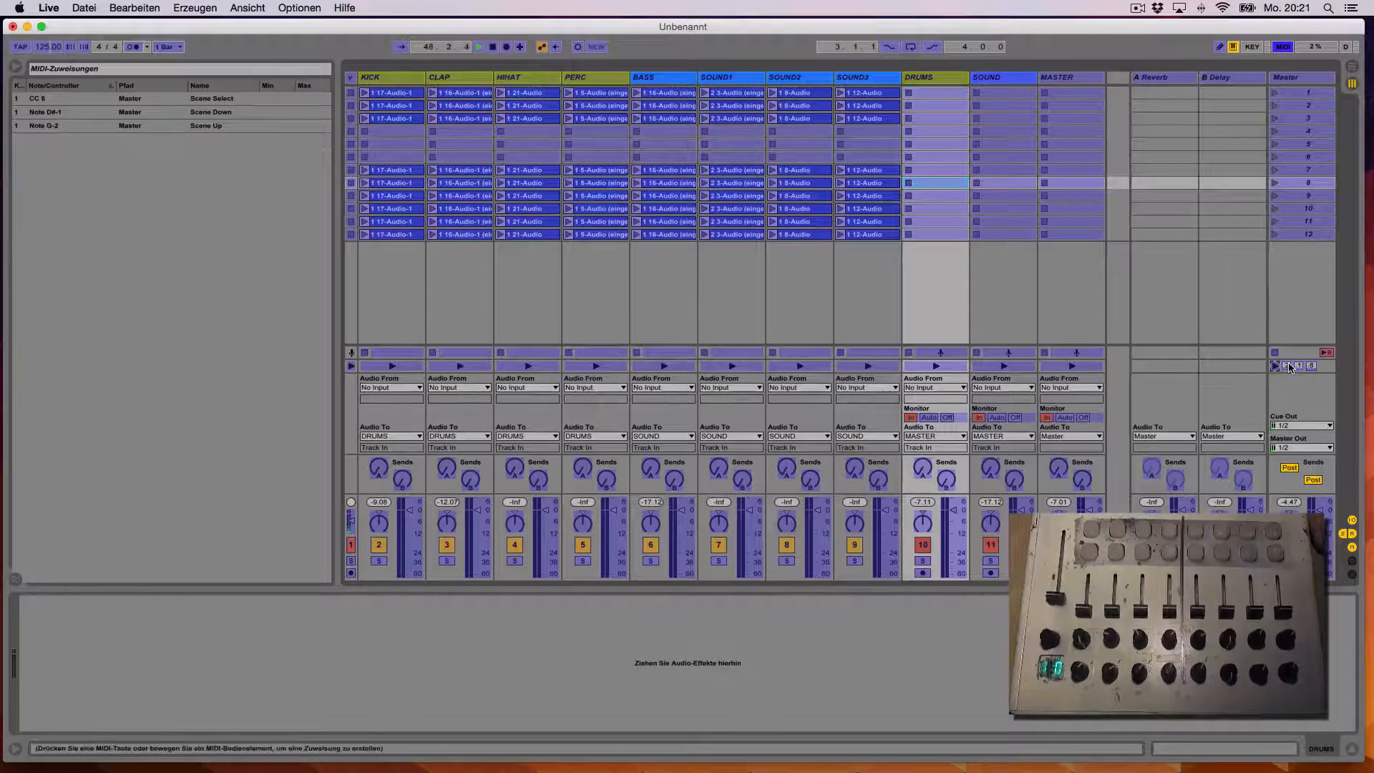
Delete the Scene Up, Scene Down and Scene Select MIDI assignments of the Master track
{"action": "left_click", "coordinate": [1287, 366]}
{"action": "key", "text": "Delete"}
{"action": "left_click", "coordinate": [1299, 366]}
{"action": "key", "text": "Delete"}
{"action": "left_click", "coordinate": [1311, 366]}
{"action": "key", "text": "Delete"}
{"action": "left_click", "coordinate": [1273, 385]}
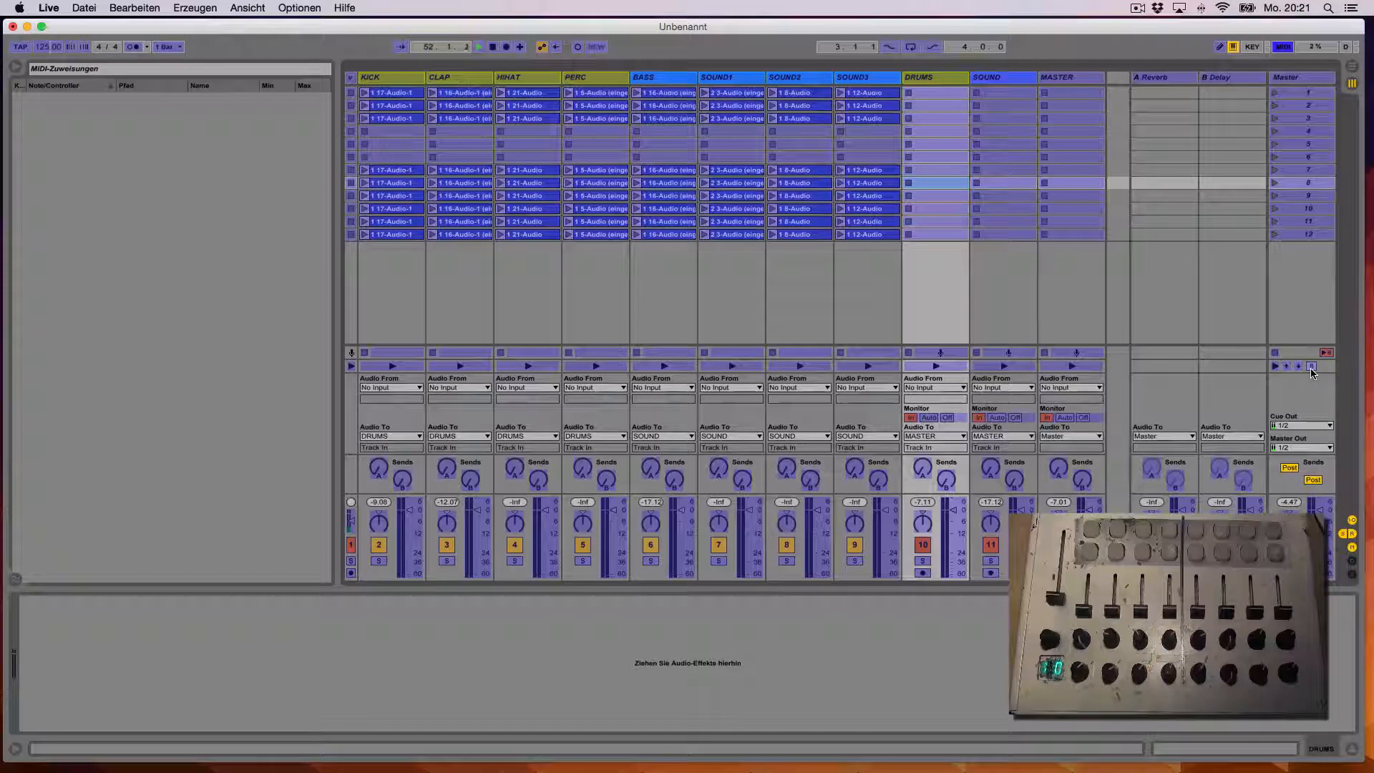
MIDI-map the Master track's Scene Launch to note F#-2, Scene Up to G-2, Scene Down to D#-1 and Scene Select to CC 16
{"action": "left_click", "coordinate": [1275, 367]}
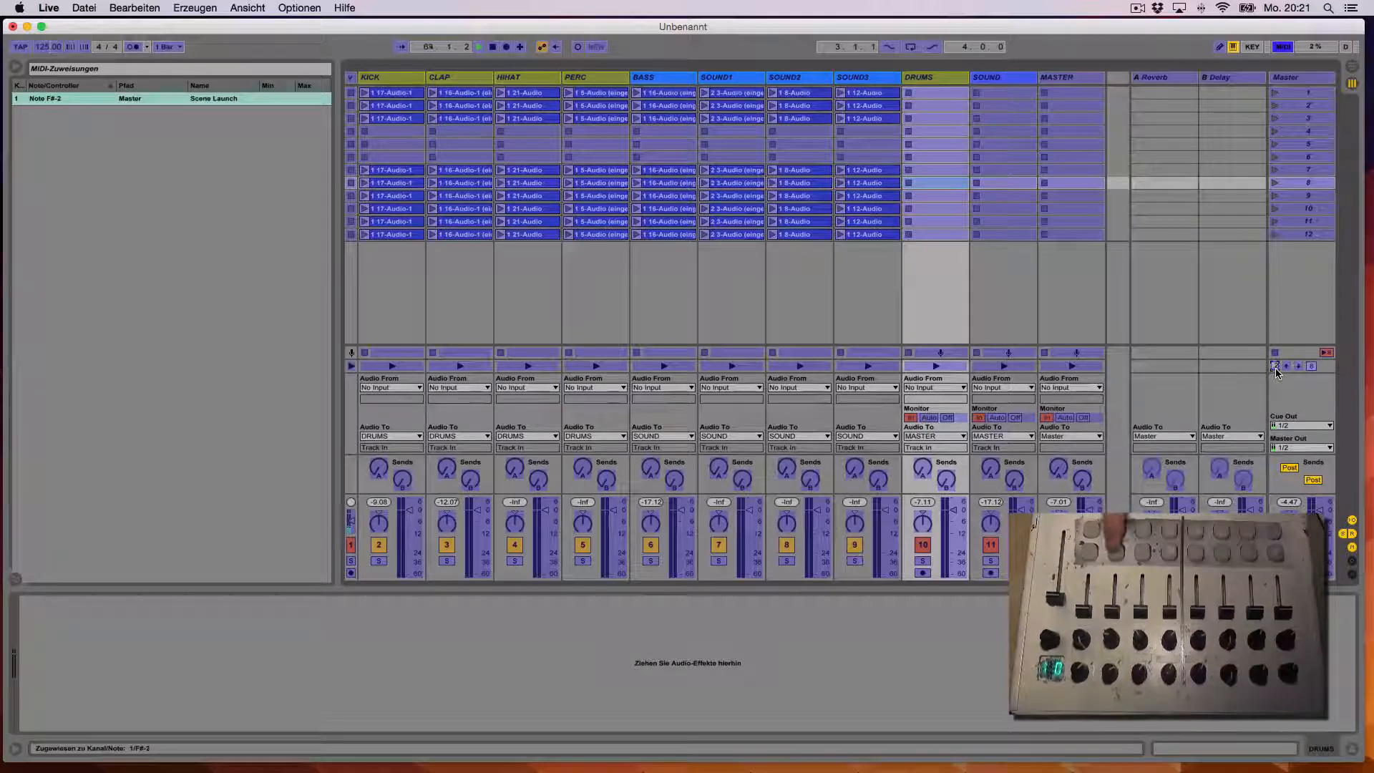
{"action": "left_click", "coordinate": [1286, 367]}
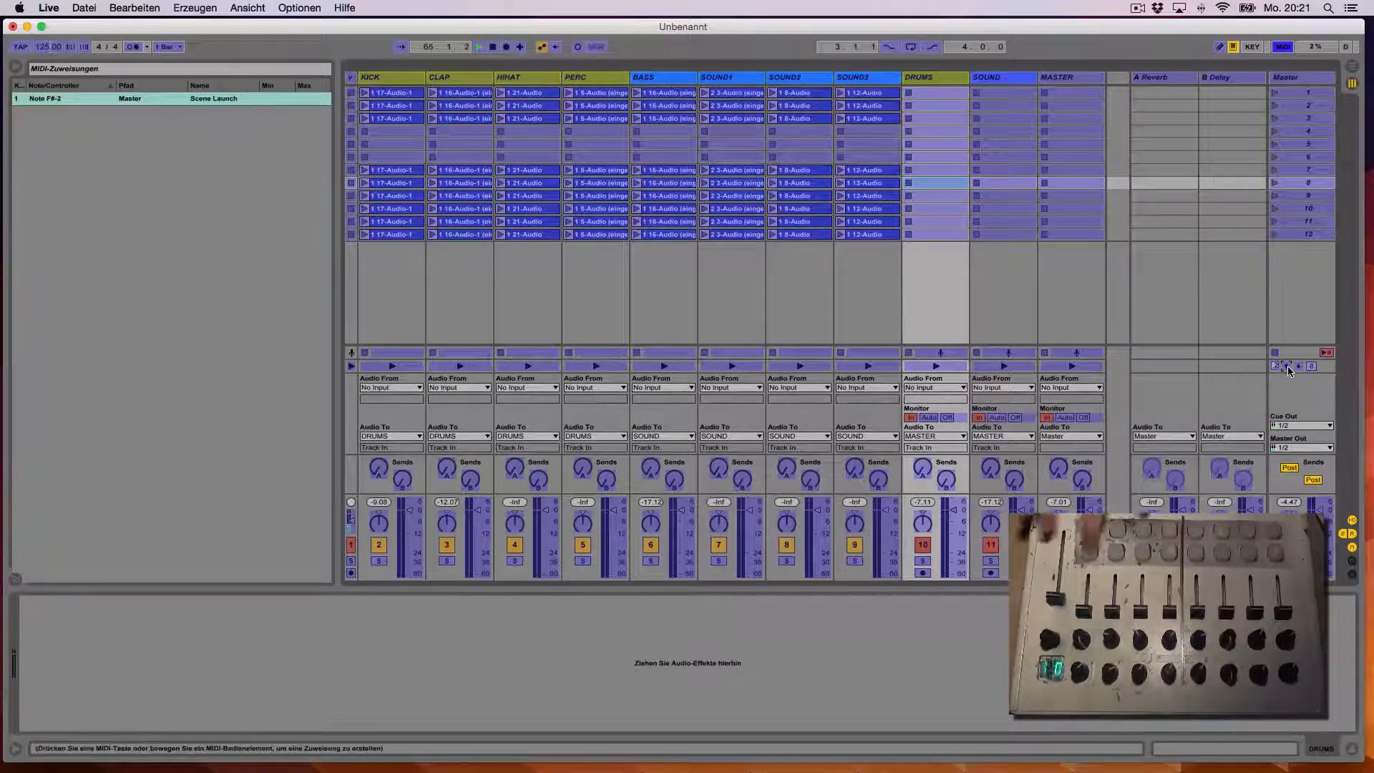
{"action": "left_click", "coordinate": [1301, 367]}
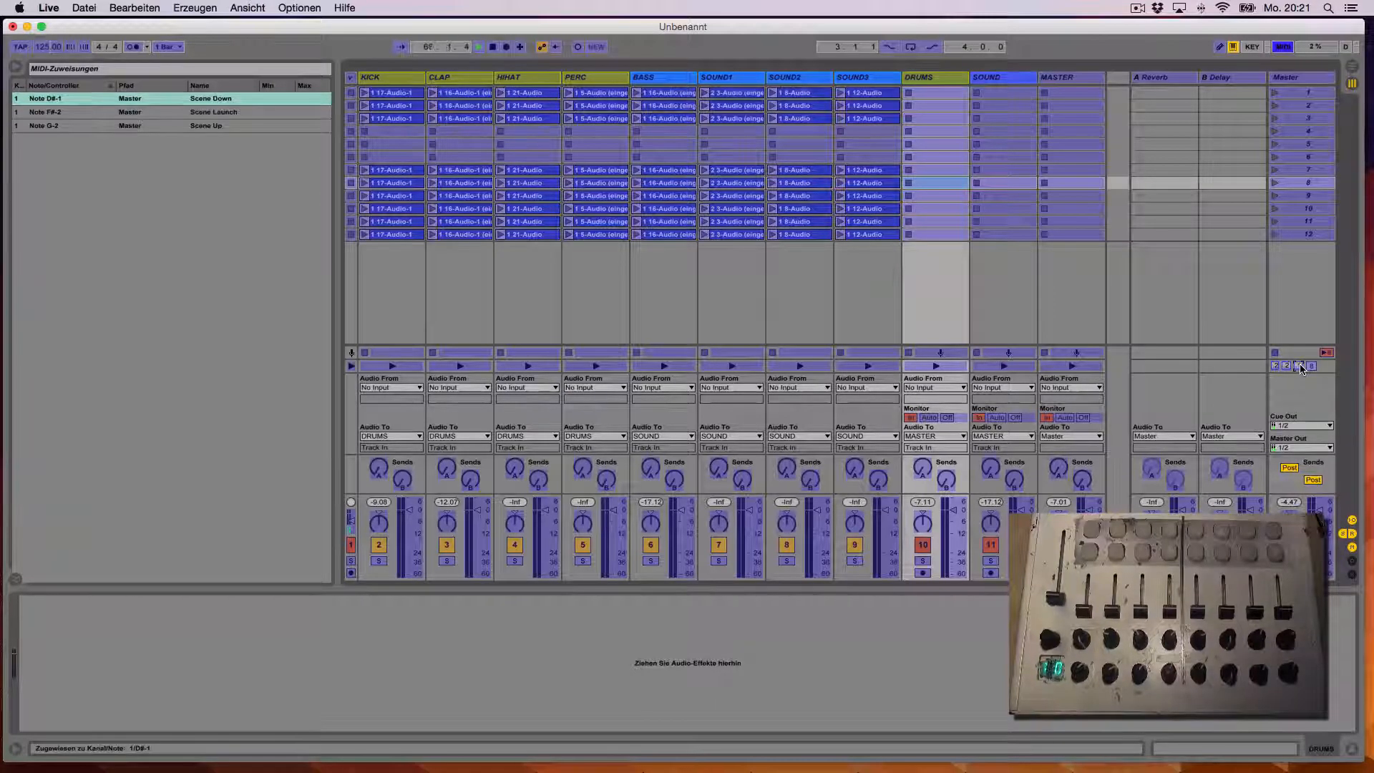
{"action": "left_click", "coordinate": [1312, 365]}
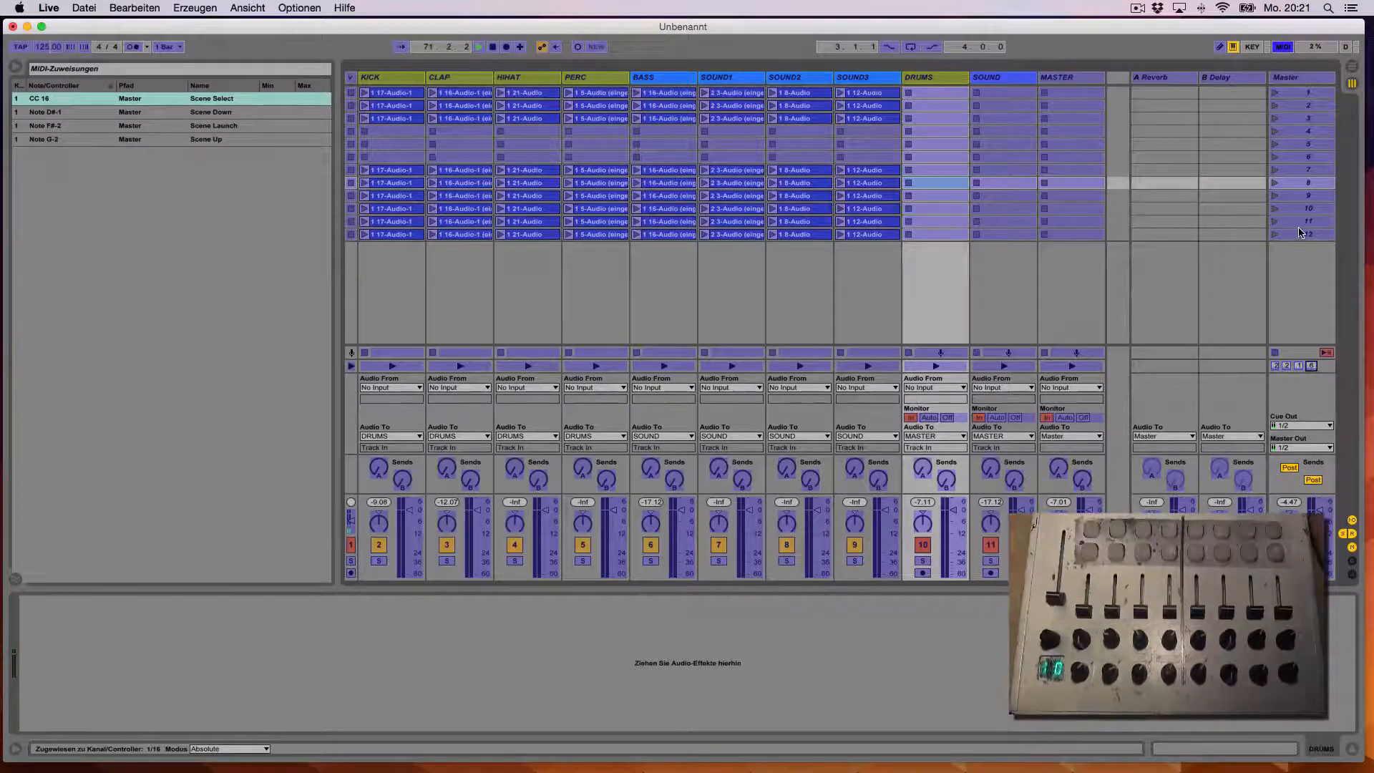
{"action": "left_click", "coordinate": [1282, 48]}
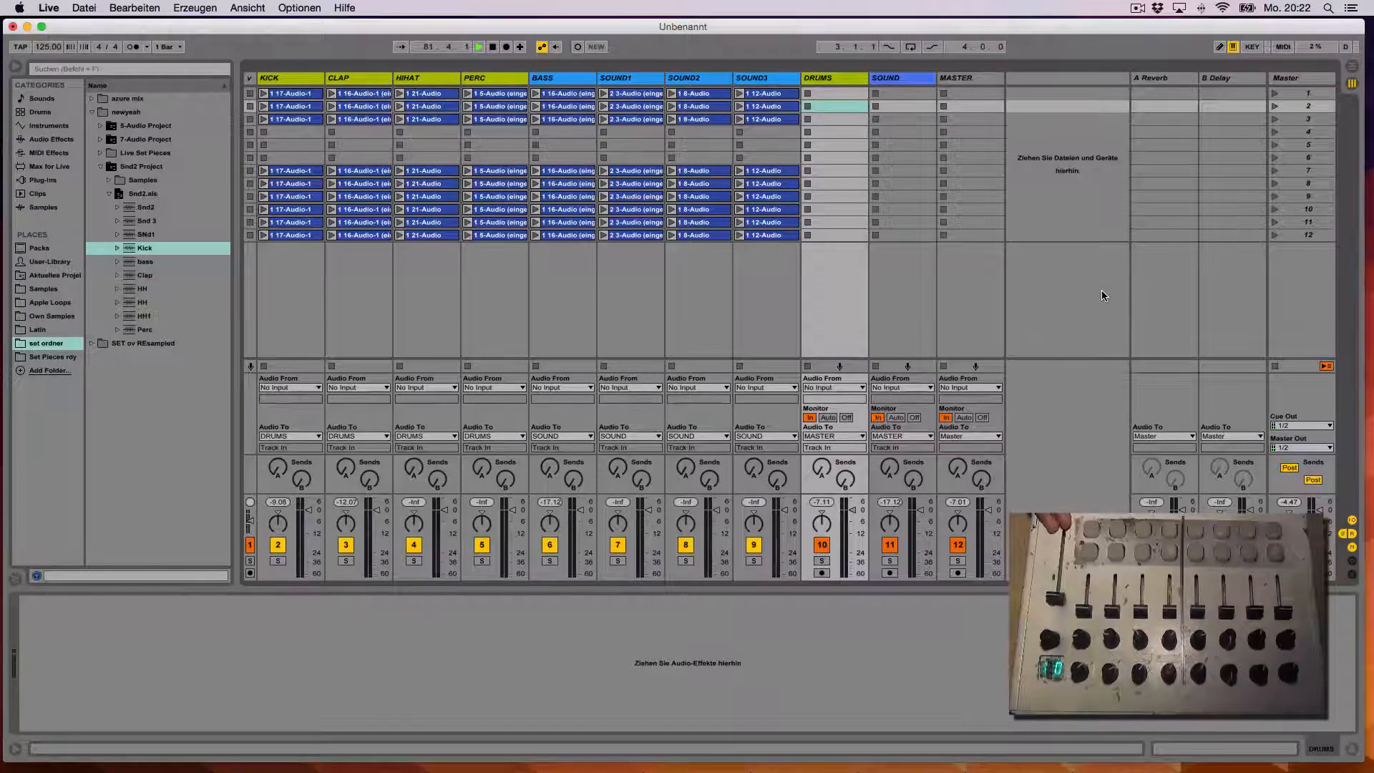
Play scene 2 and stop all clips, and MIDI-map the Master track's Stop Clips control to note D-1
{"action": "left_click", "coordinate": [1276, 108]}
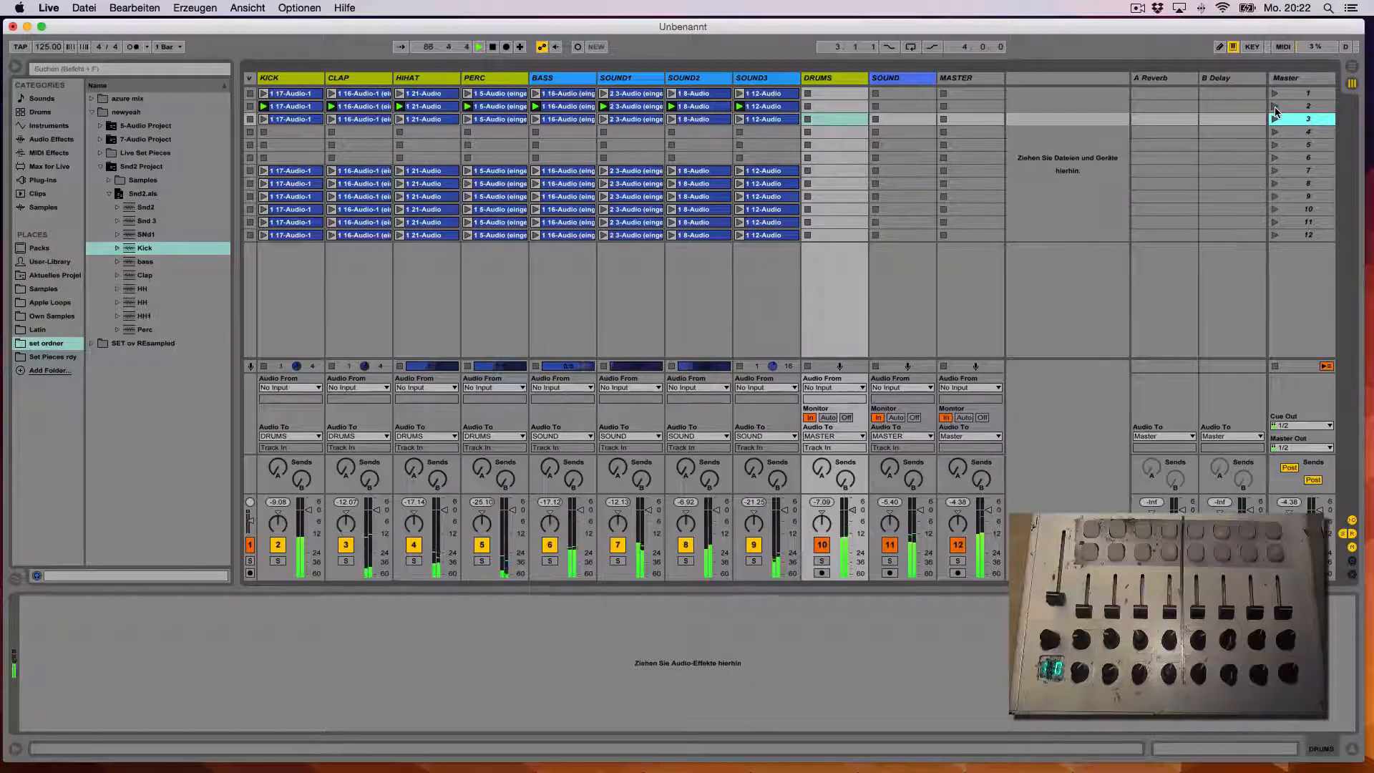
{"action": "left_click", "coordinate": [1275, 367]}
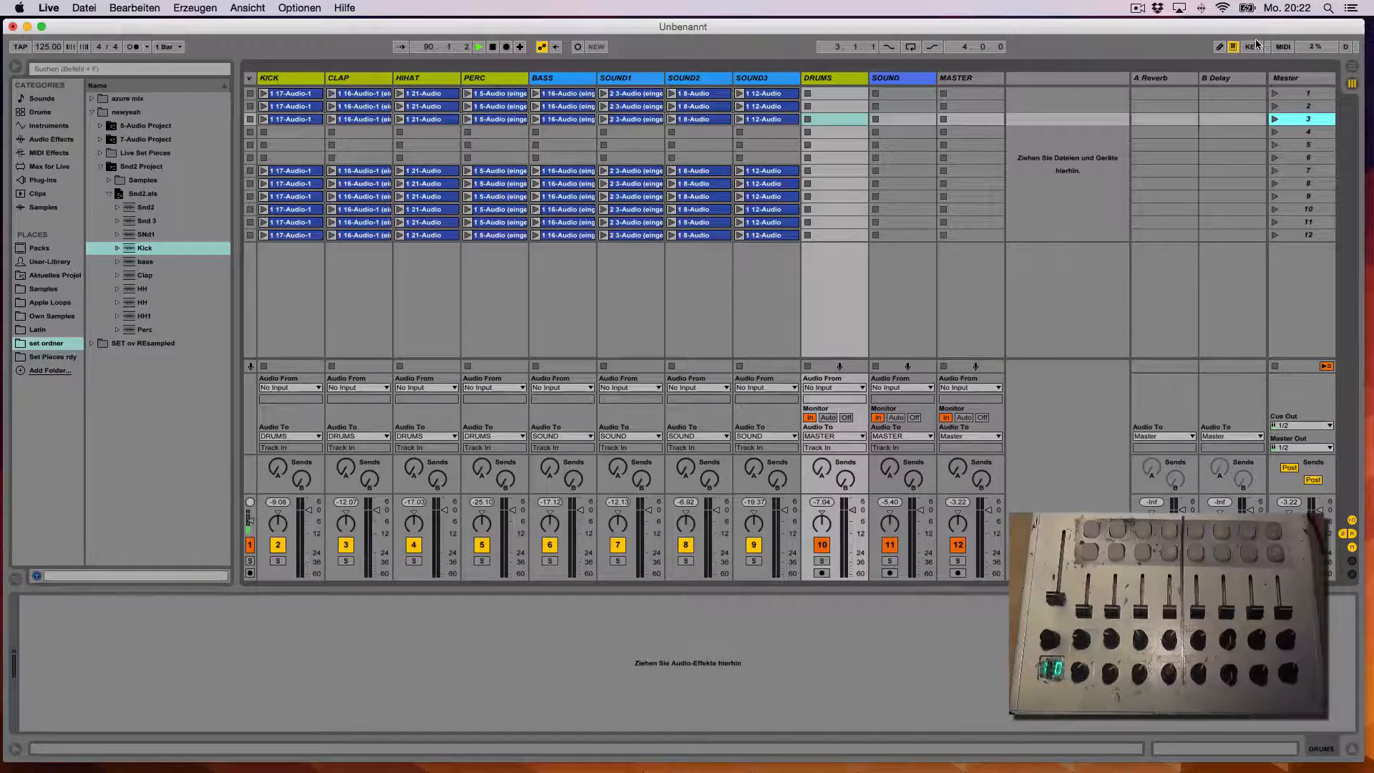
{"action": "key", "text": "super+m"}
{"action": "left_click", "coordinate": [1276, 354]}
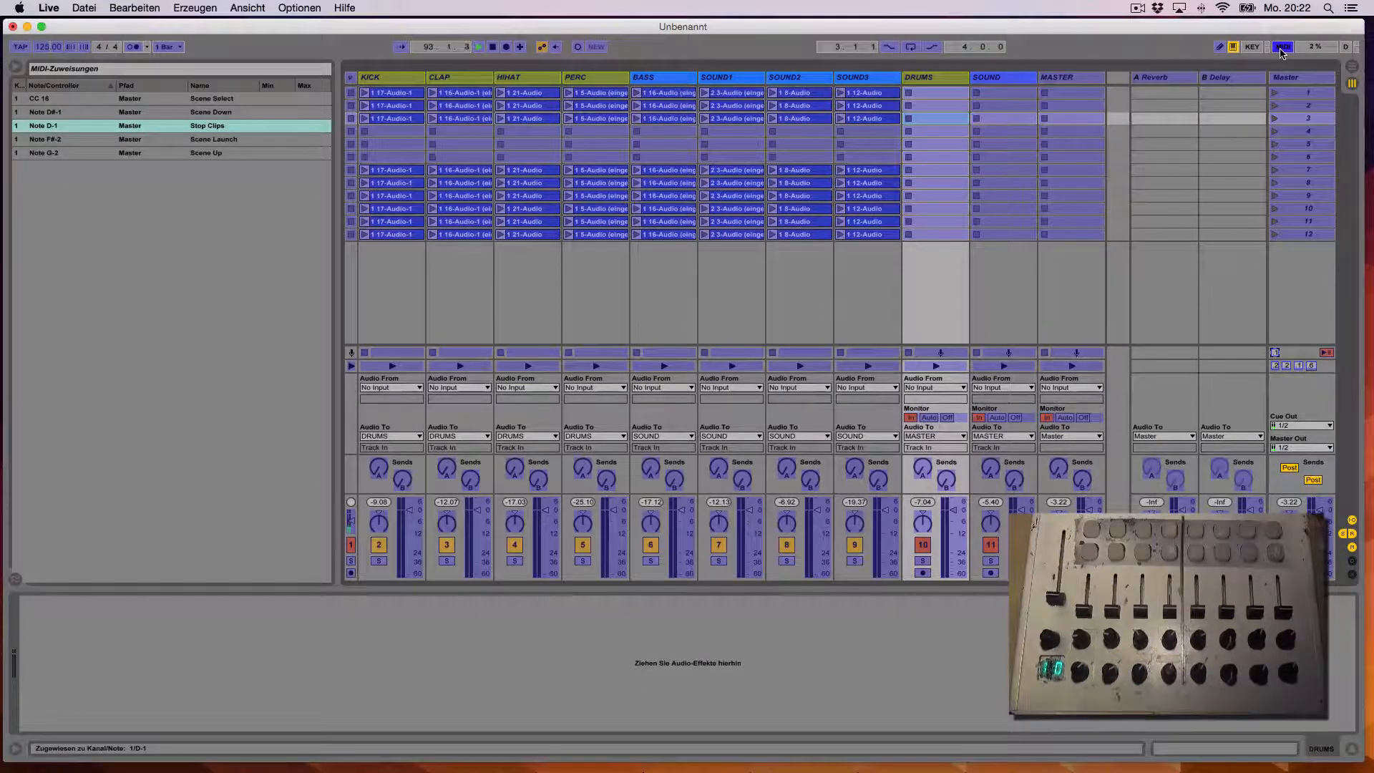
{"action": "left_click", "coordinate": [1281, 47]}
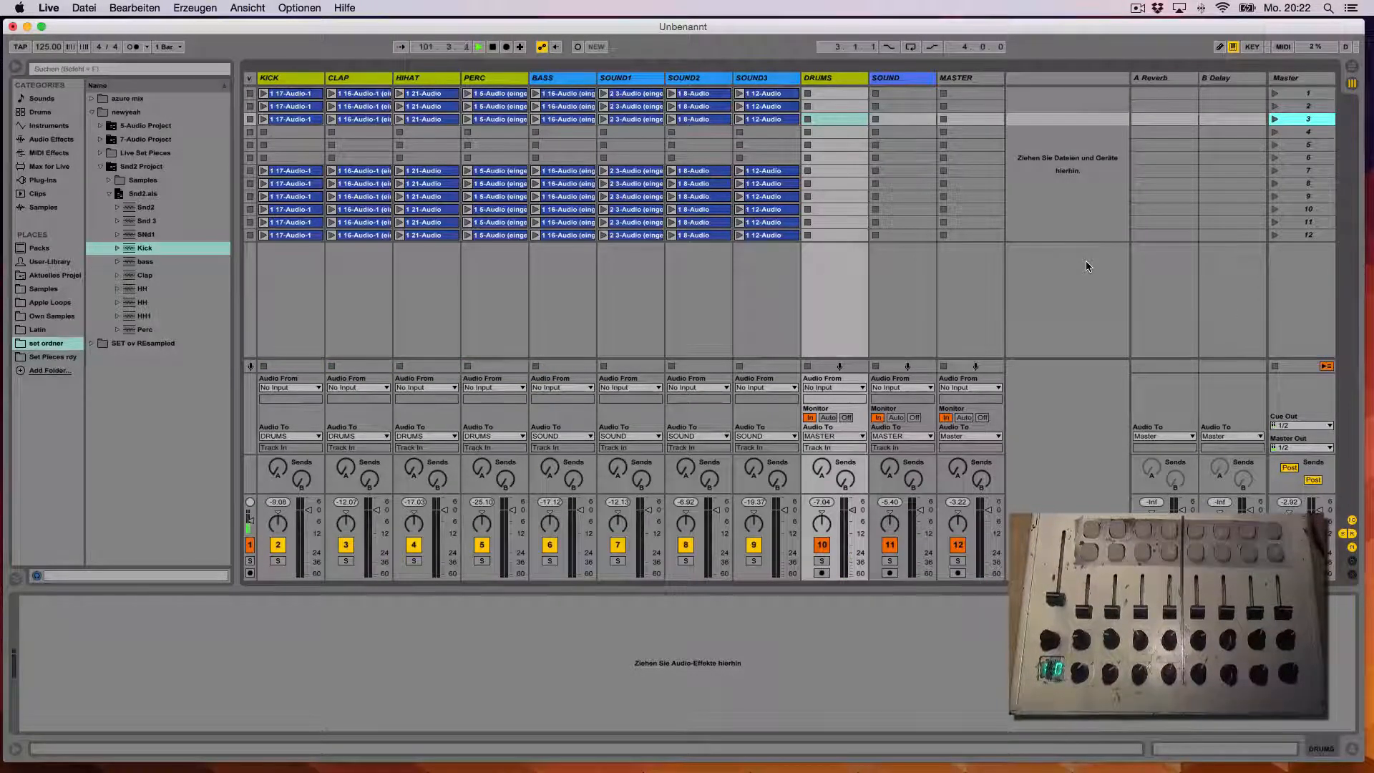
MIDI-map the track volumes of KICK through SOUND2 to CC 17 through CC 23 in order, and SOUND3's volume to CC 19
{"action": "left_click", "coordinate": [1283, 47]}
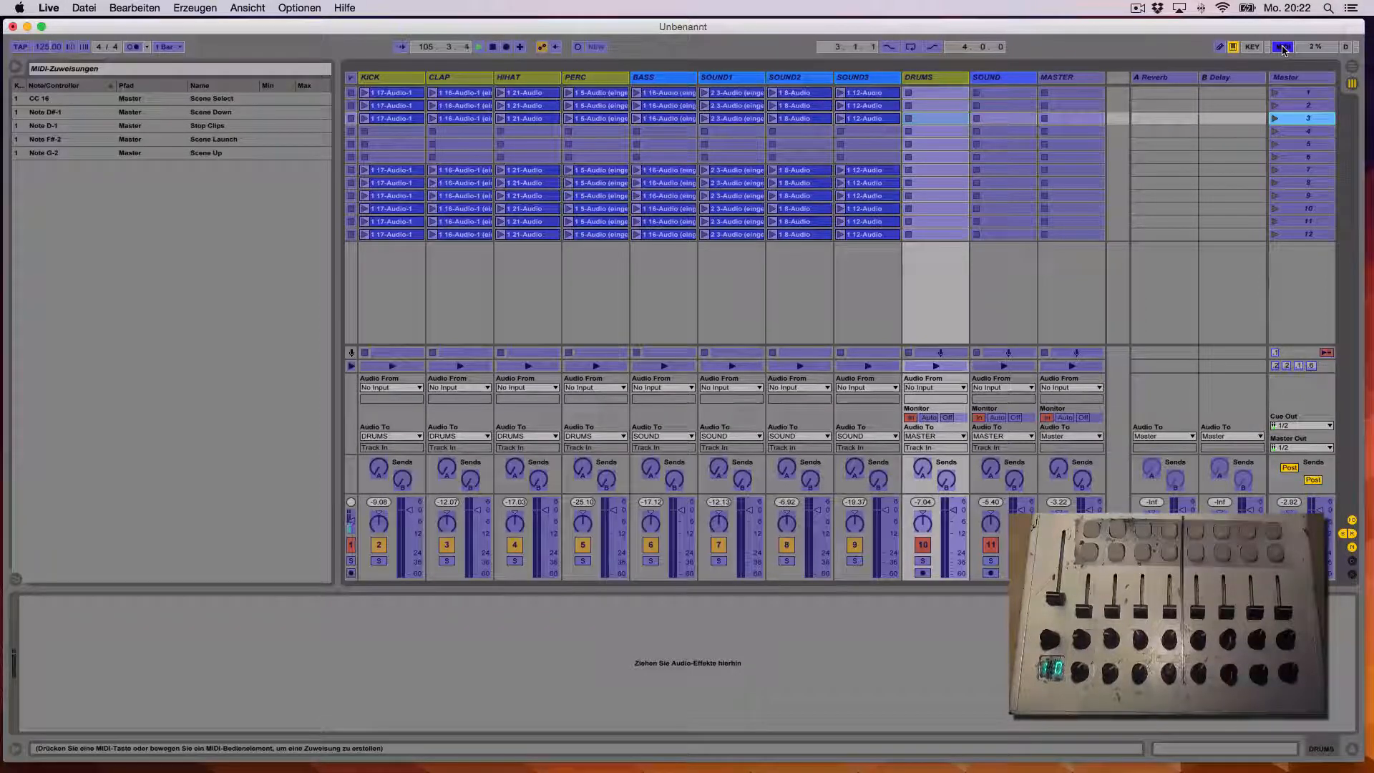
{"action": "left_click", "coordinate": [419, 512]}
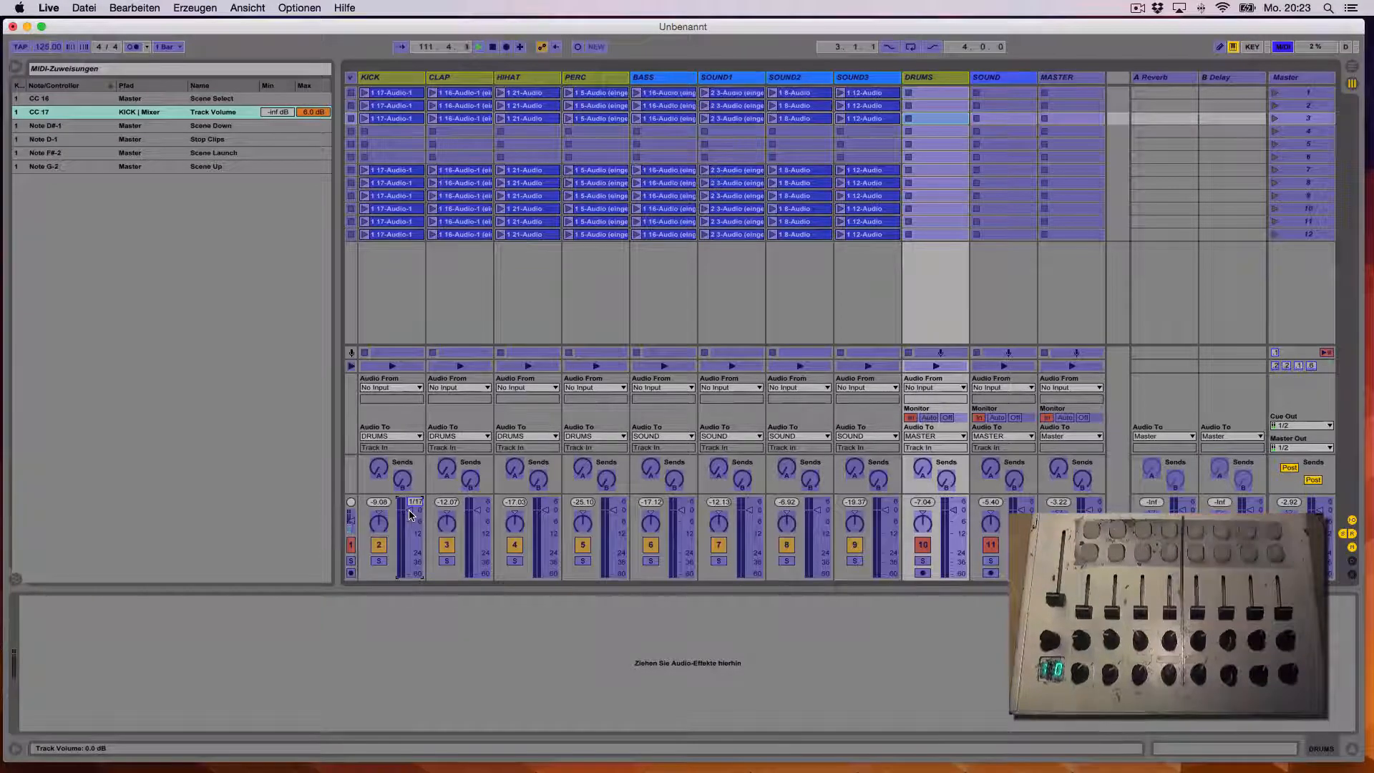
{"action": "left_click", "coordinate": [473, 520]}
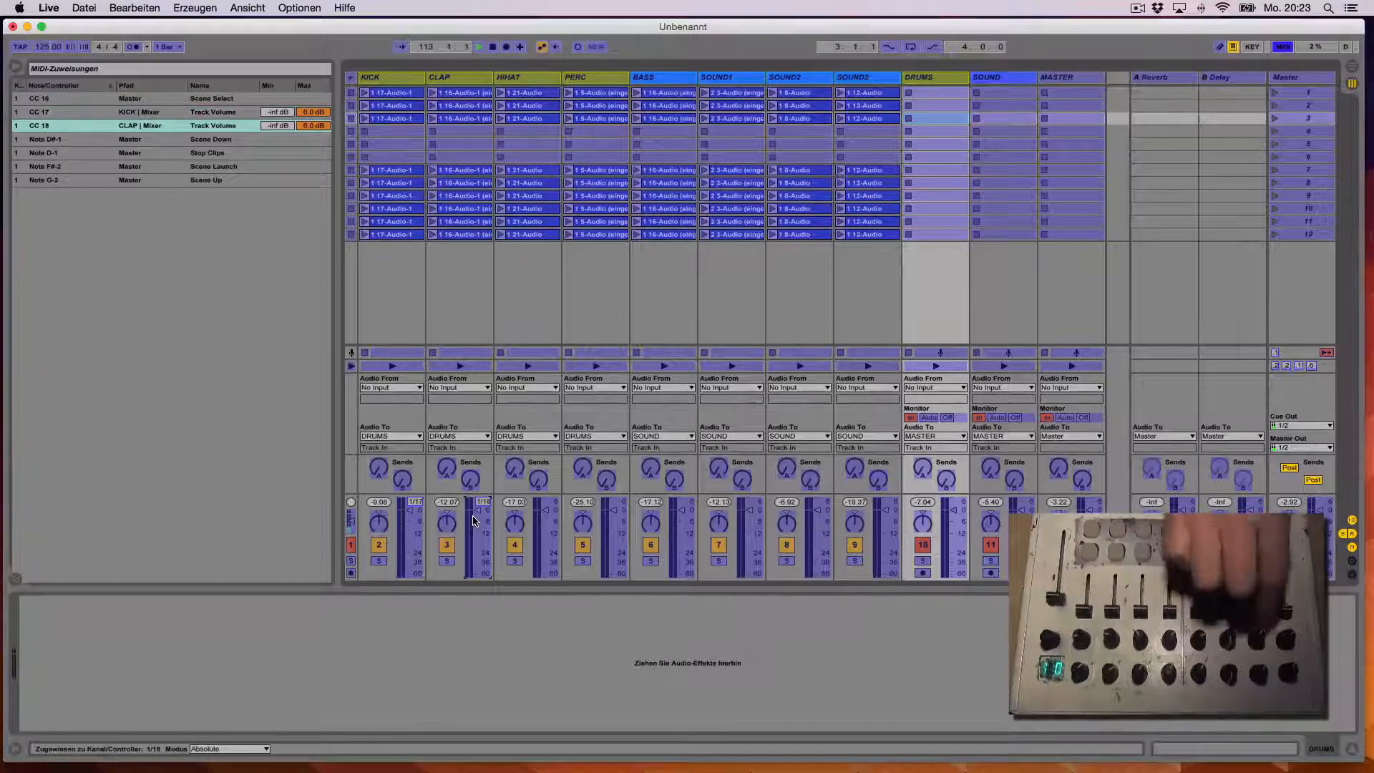
{"action": "left_click", "coordinate": [549, 525]}
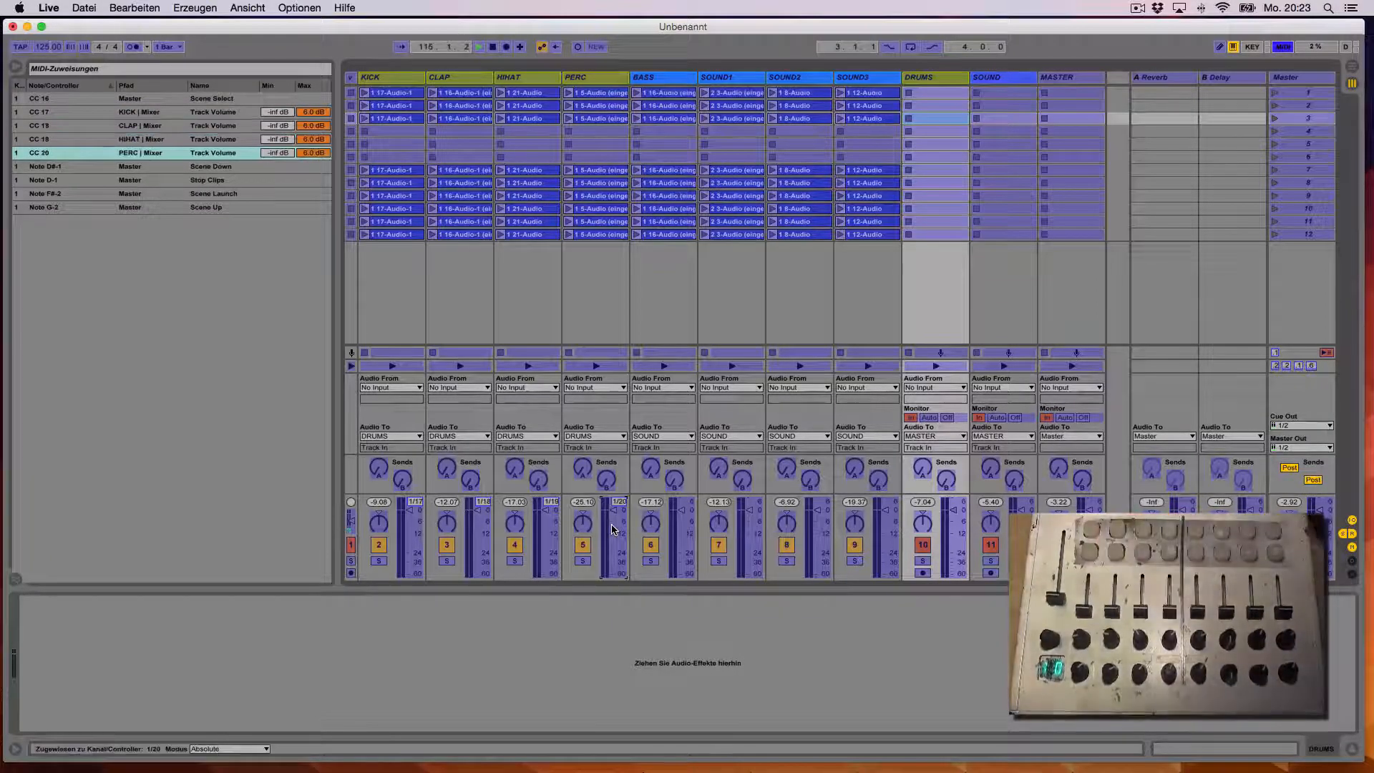
{"action": "left_click", "coordinate": [680, 530]}
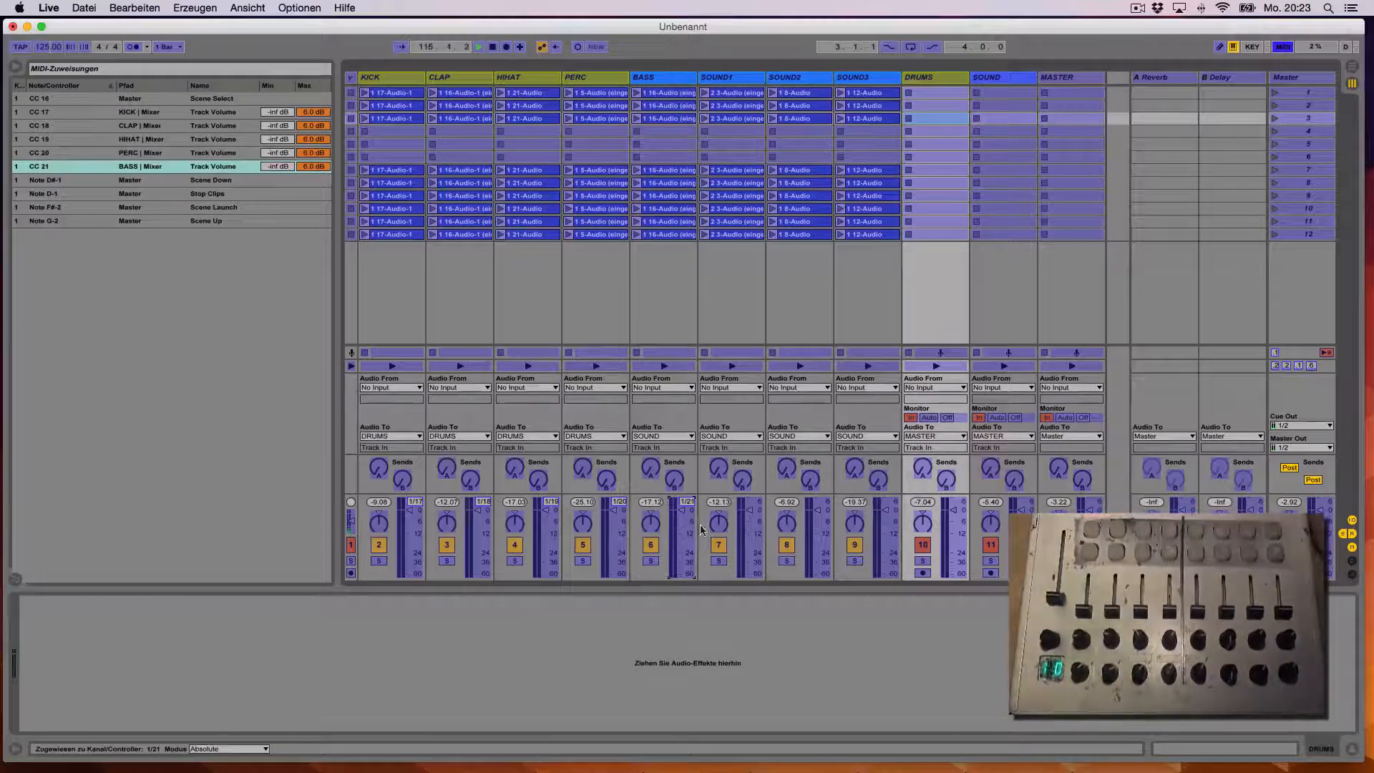
{"action": "left_click", "coordinate": [747, 532]}
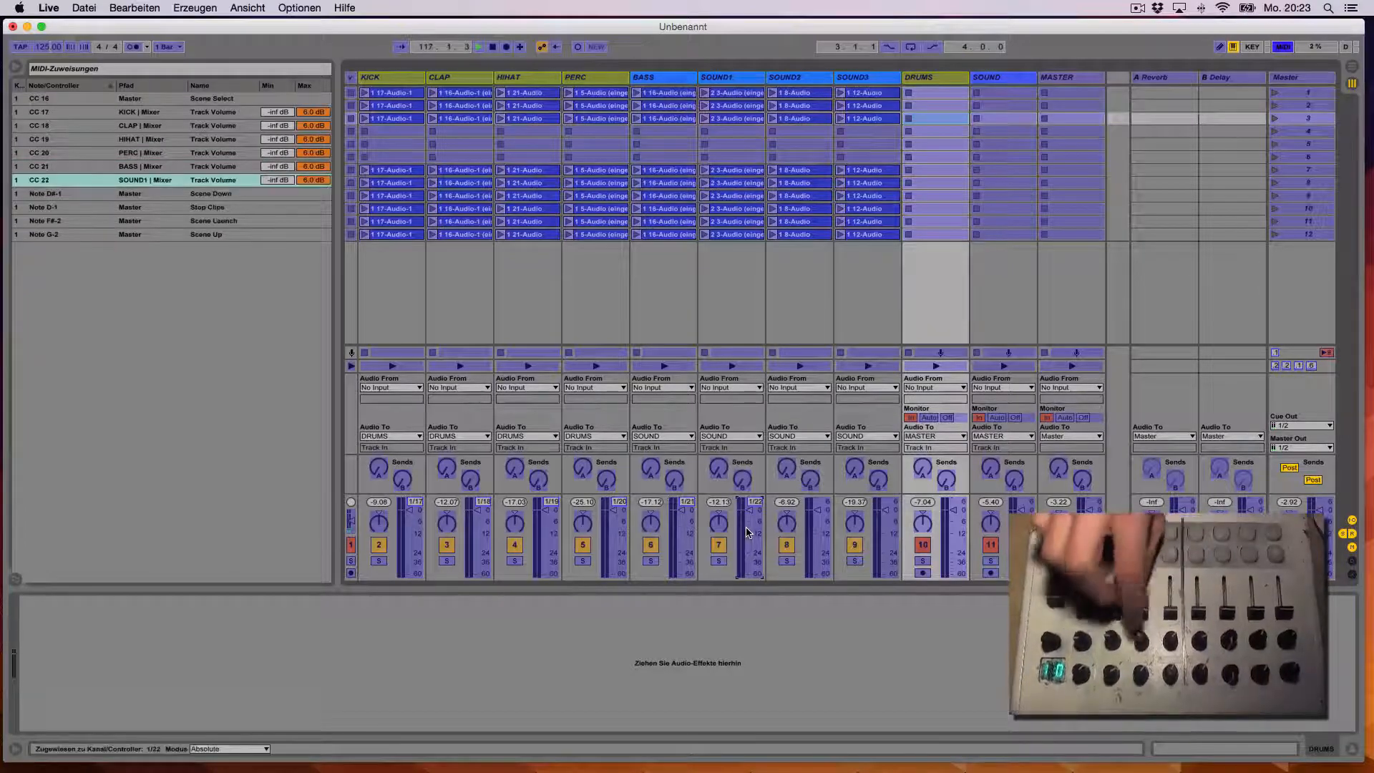
{"action": "left_click", "coordinate": [830, 530]}
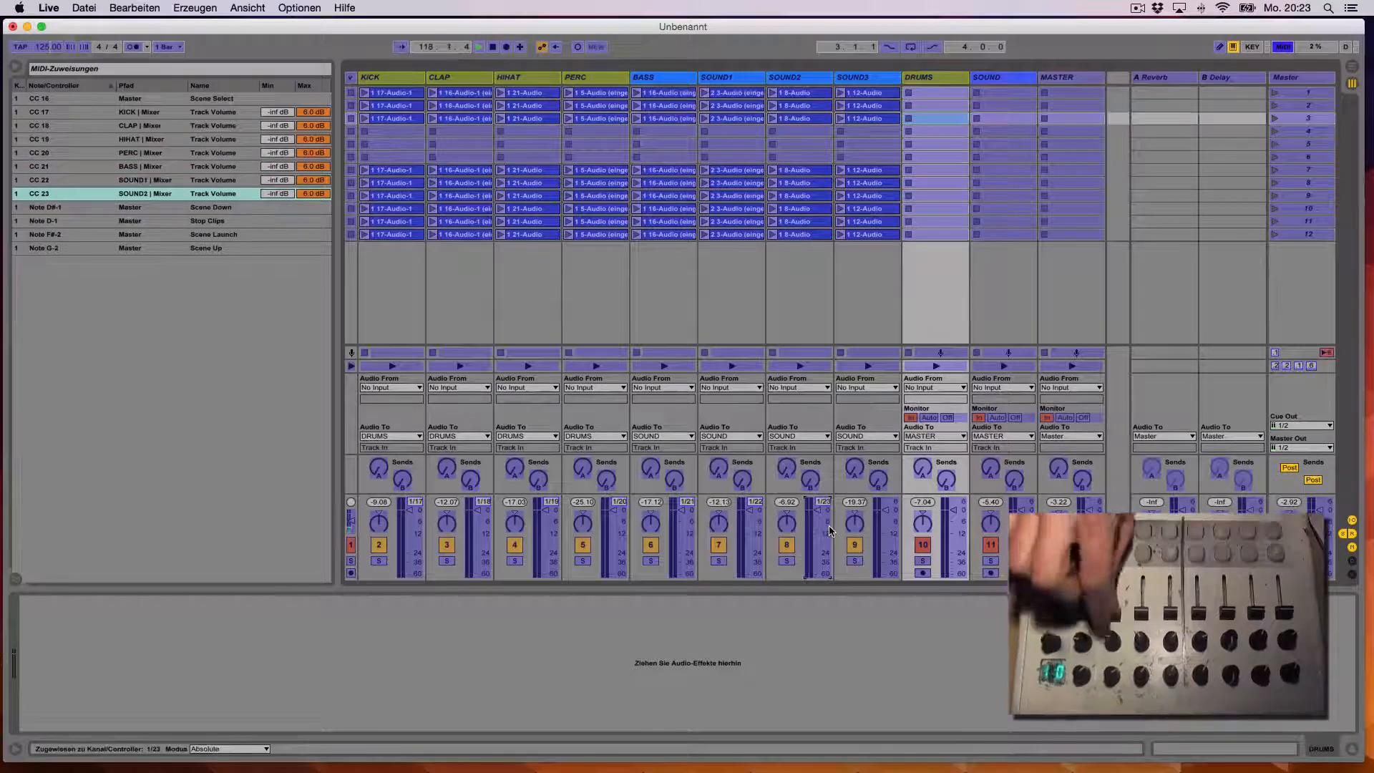
{"action": "left_click", "coordinate": [891, 537]}
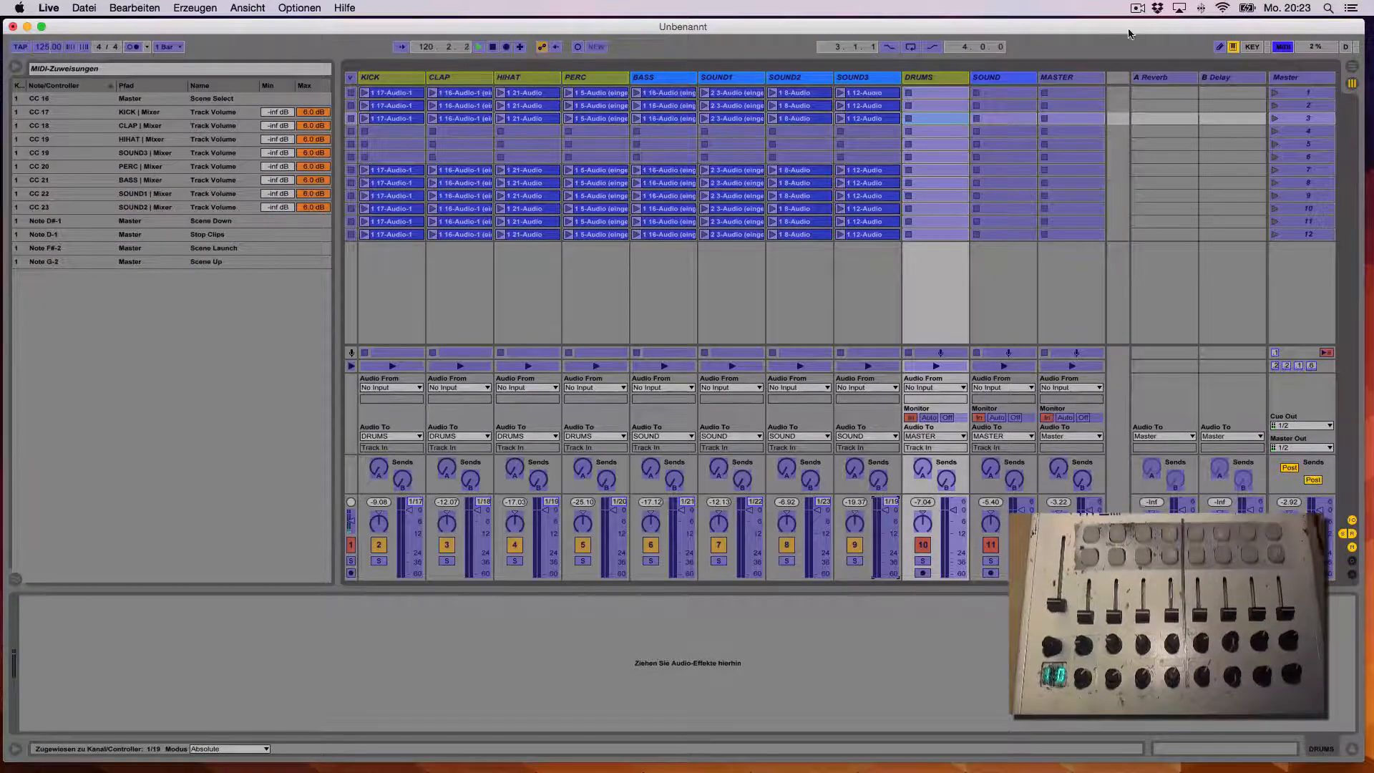
{"action": "left_click", "coordinate": [1281, 45]}
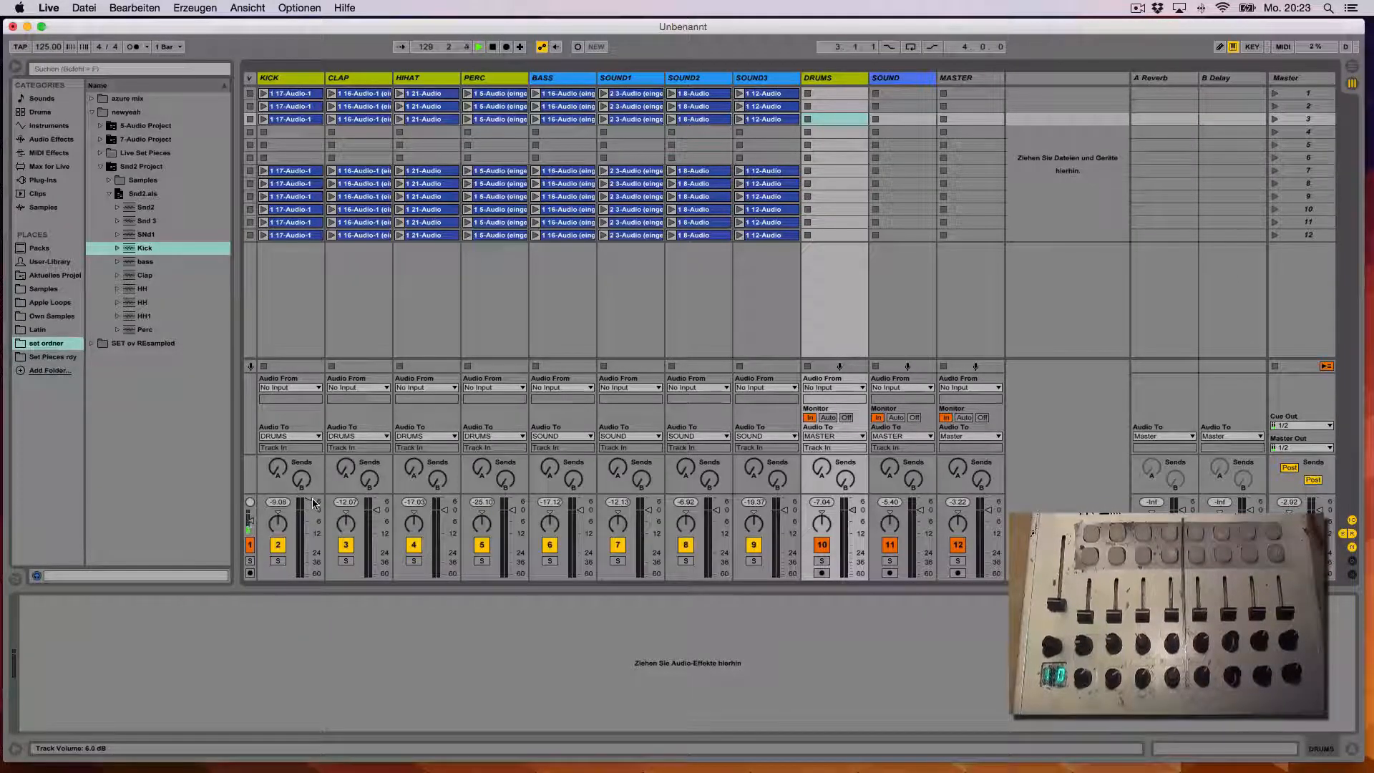
Return to MIDI mapping mode and try to edit the maximum of all eight Track Volume assignments together
{"action": "left_click", "coordinate": [1283, 48]}
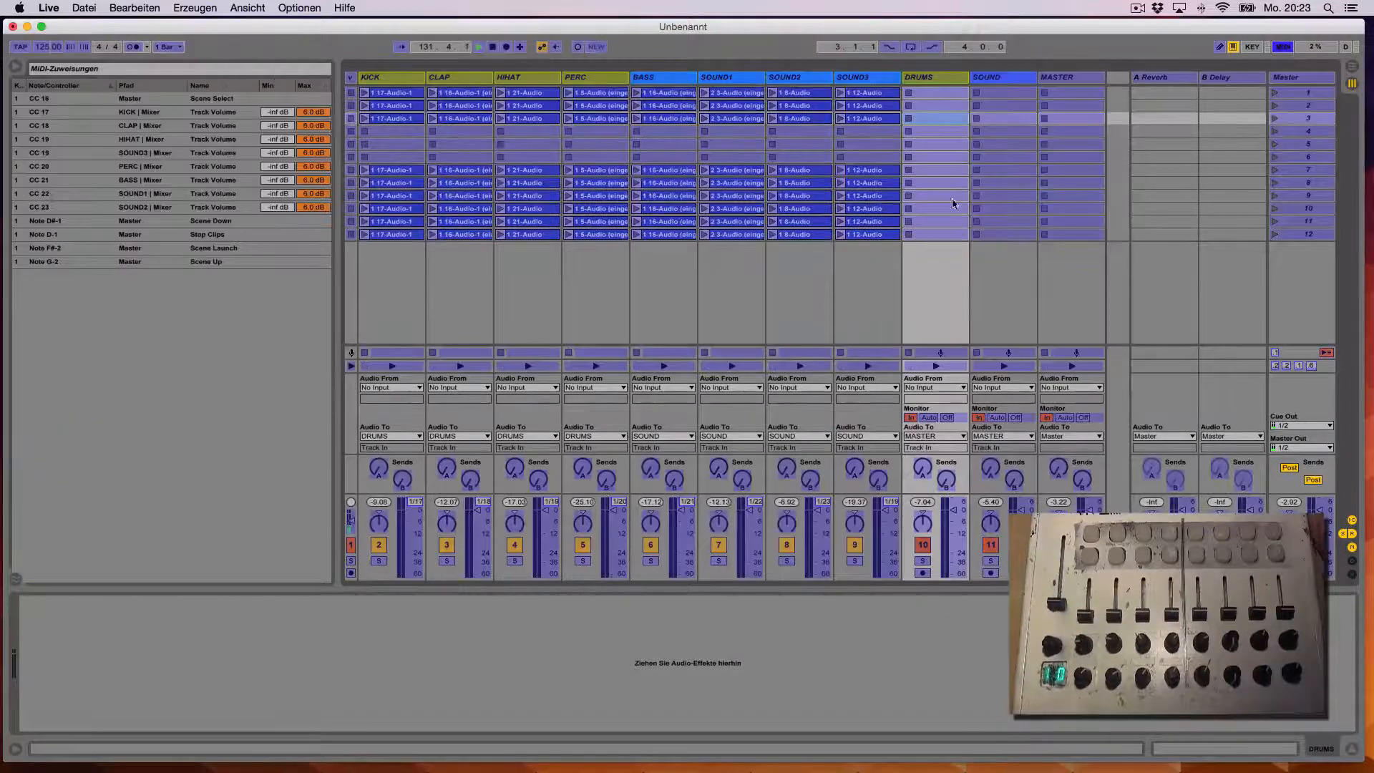
{"action": "left_click", "coordinate": [213, 113]}
{"action": "left_click", "coordinate": [208, 198], "text": "shift"}
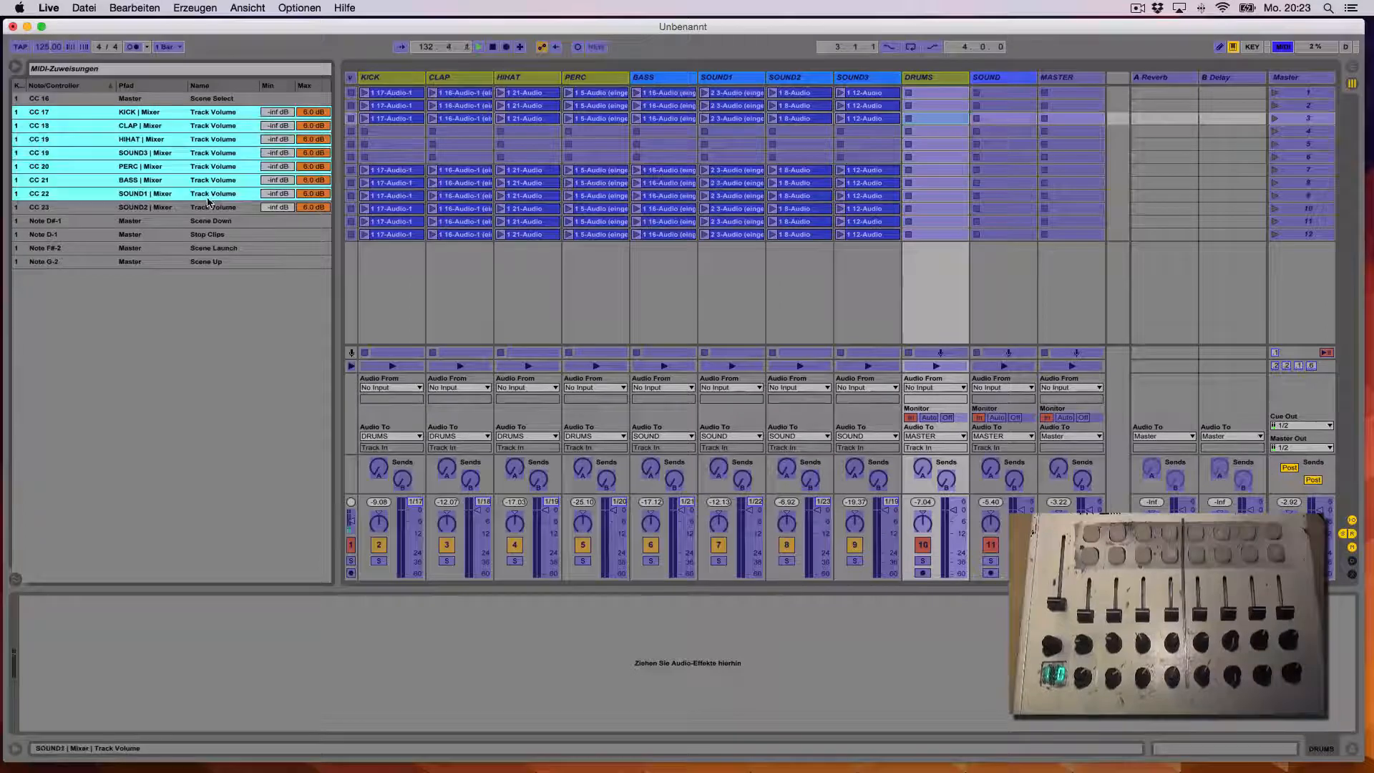
{"action": "left_click", "coordinate": [211, 207], "text": "shift"}
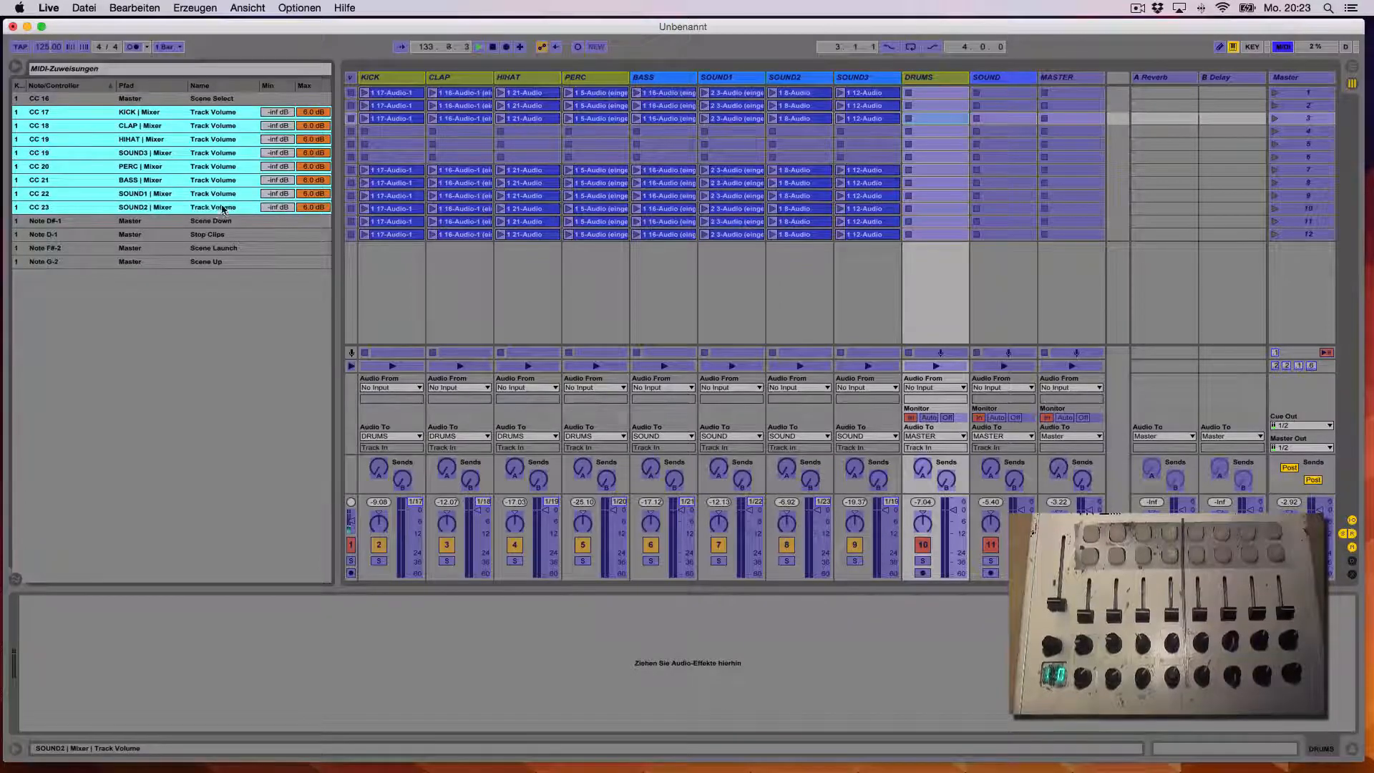
{"action": "left_click", "coordinate": [314, 113]}
{"action": "left_click", "coordinate": [314, 139]}
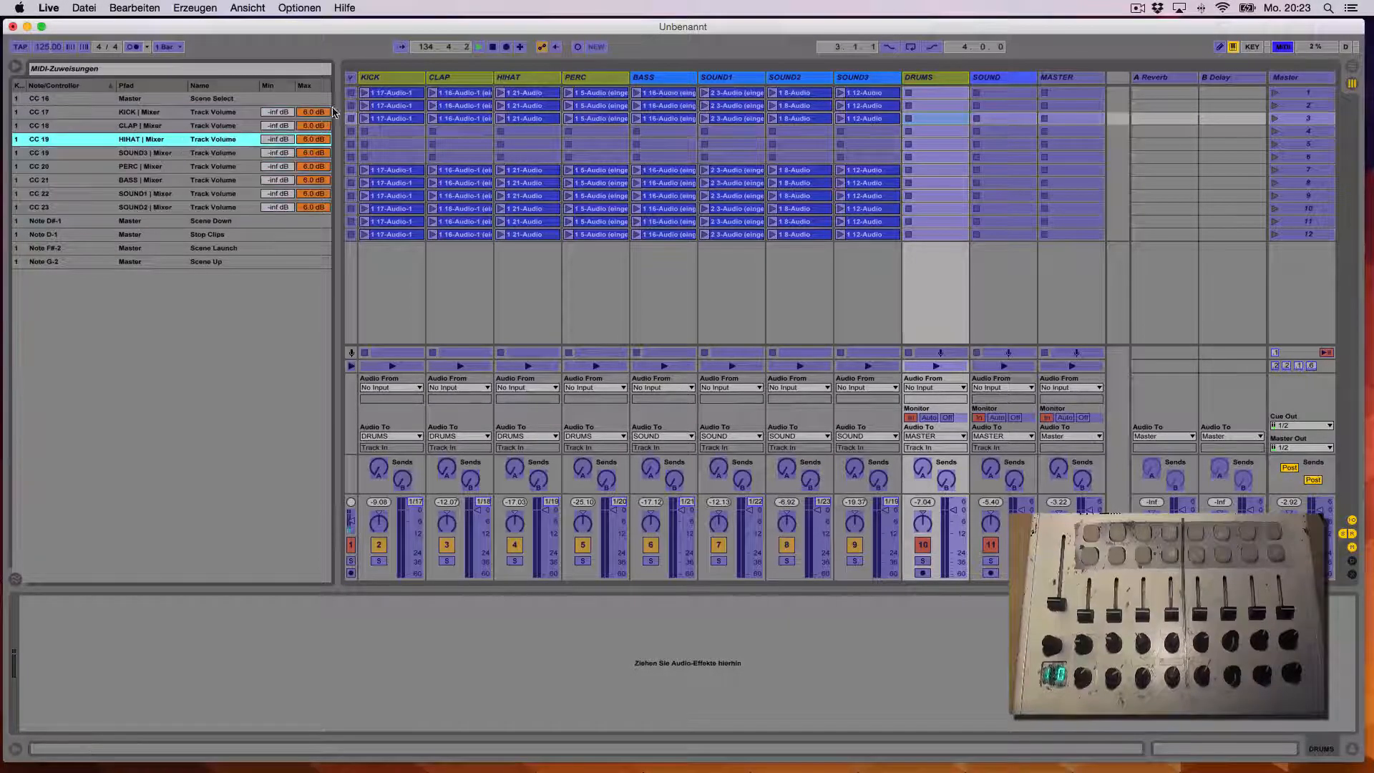
Set the maximum of the KICK, CLAP, HIHAT and SOUND3 Track Volume assignments to 0 dB
{"action": "left_click", "coordinate": [317, 113]}
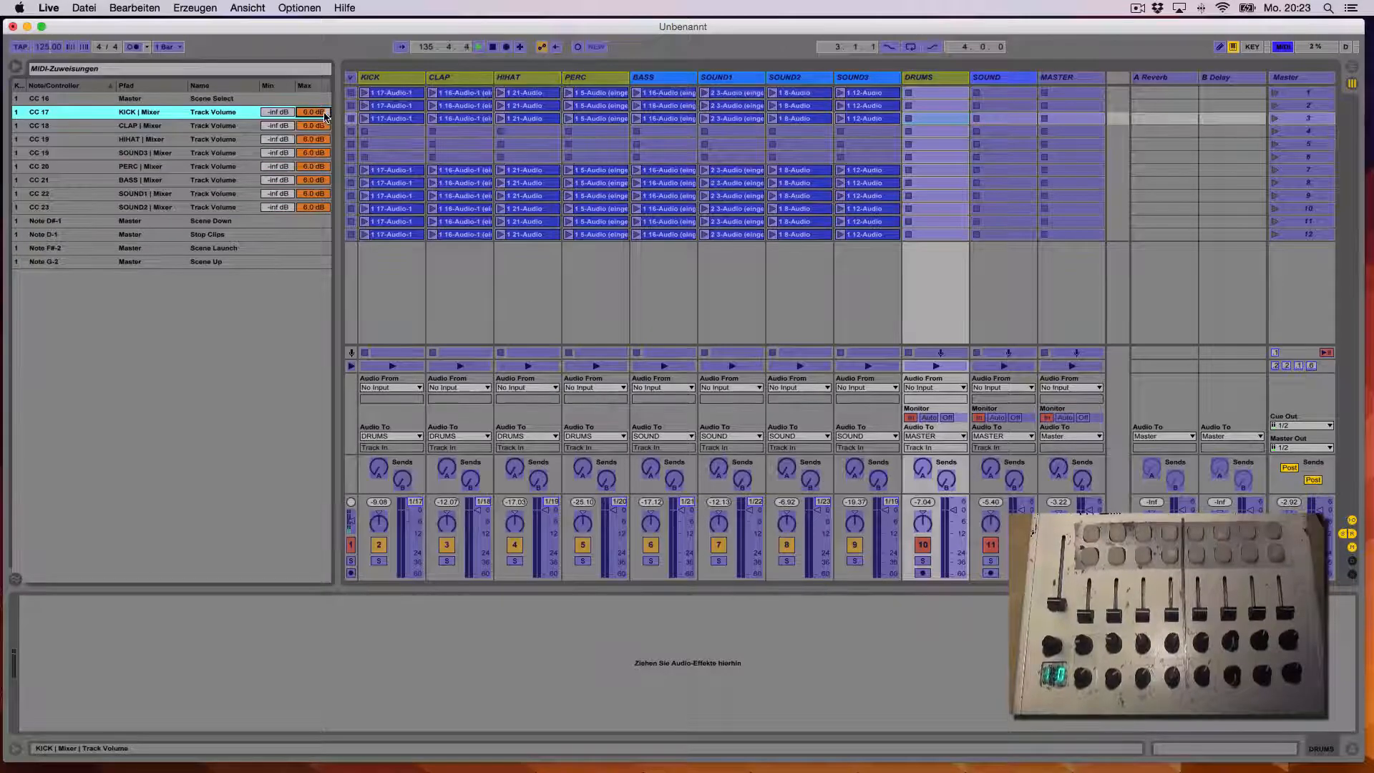
{"action": "double_click", "coordinate": [324, 114]}
{"action": "double_click", "coordinate": [314, 126]}
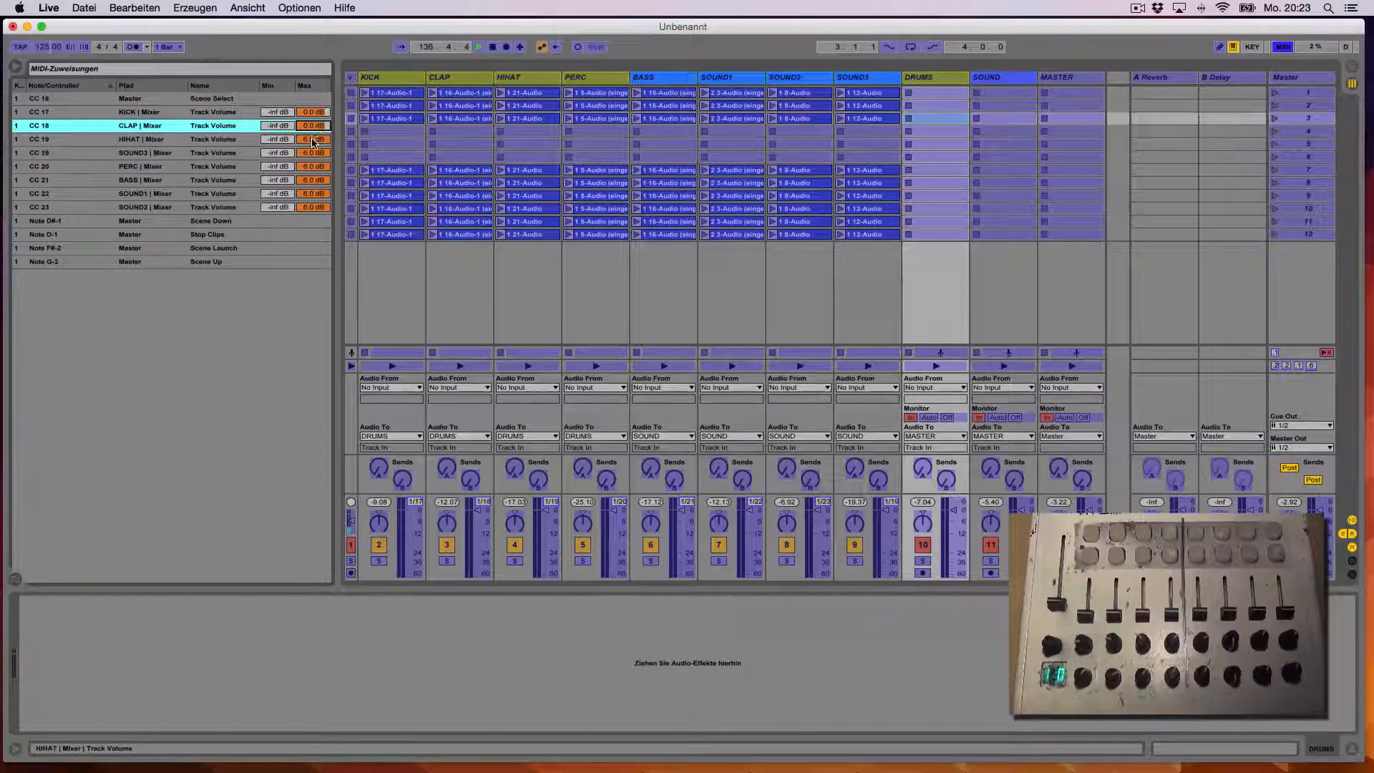
{"action": "left_click", "coordinate": [312, 139]}
{"action": "left_click", "coordinate": [310, 154]}
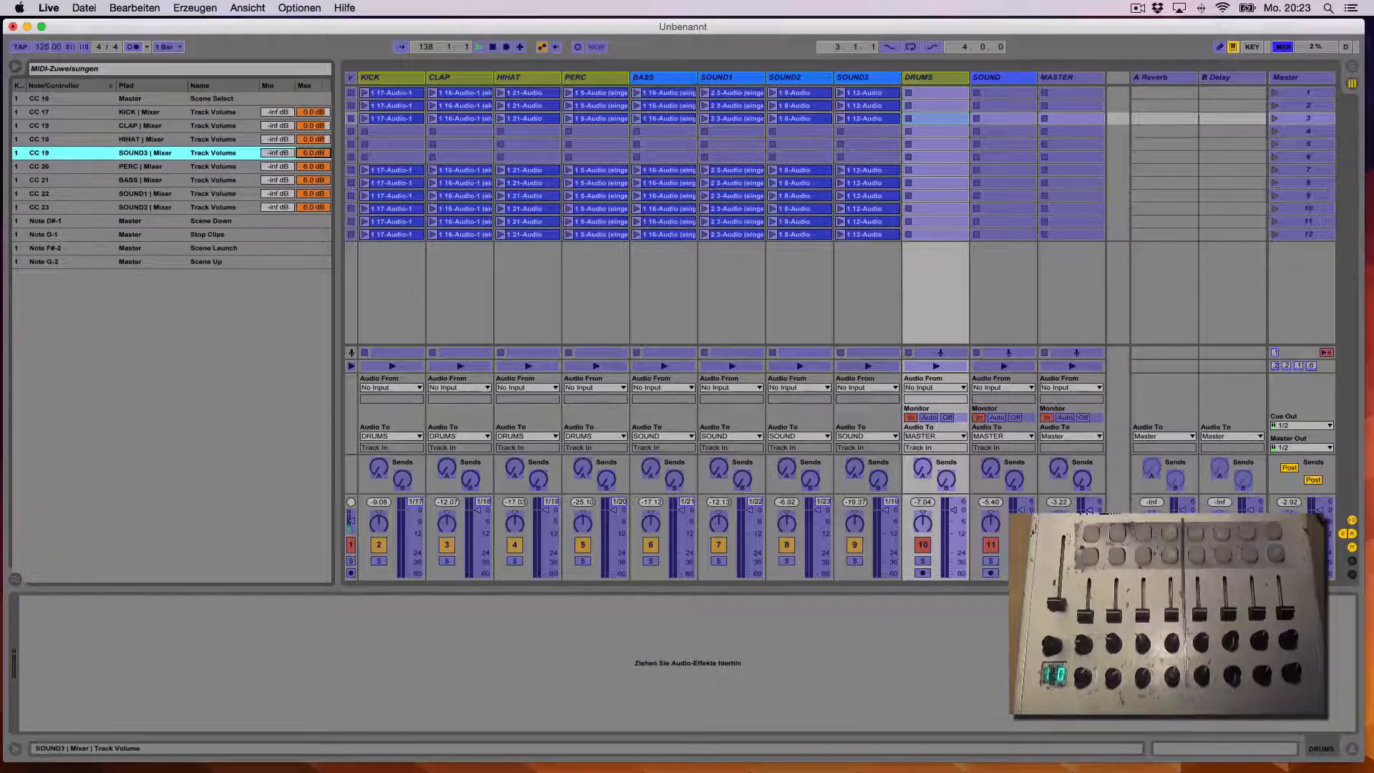
{"action": "type", "text": "0"}
{"action": "key", "text": "Return"}
Set the maximum of the PERC, BASS, SOUND1 and SOUND2 Track Volume assignments to 0 dB and leave MIDI mapping mode
{"action": "left_click", "coordinate": [308, 166]}
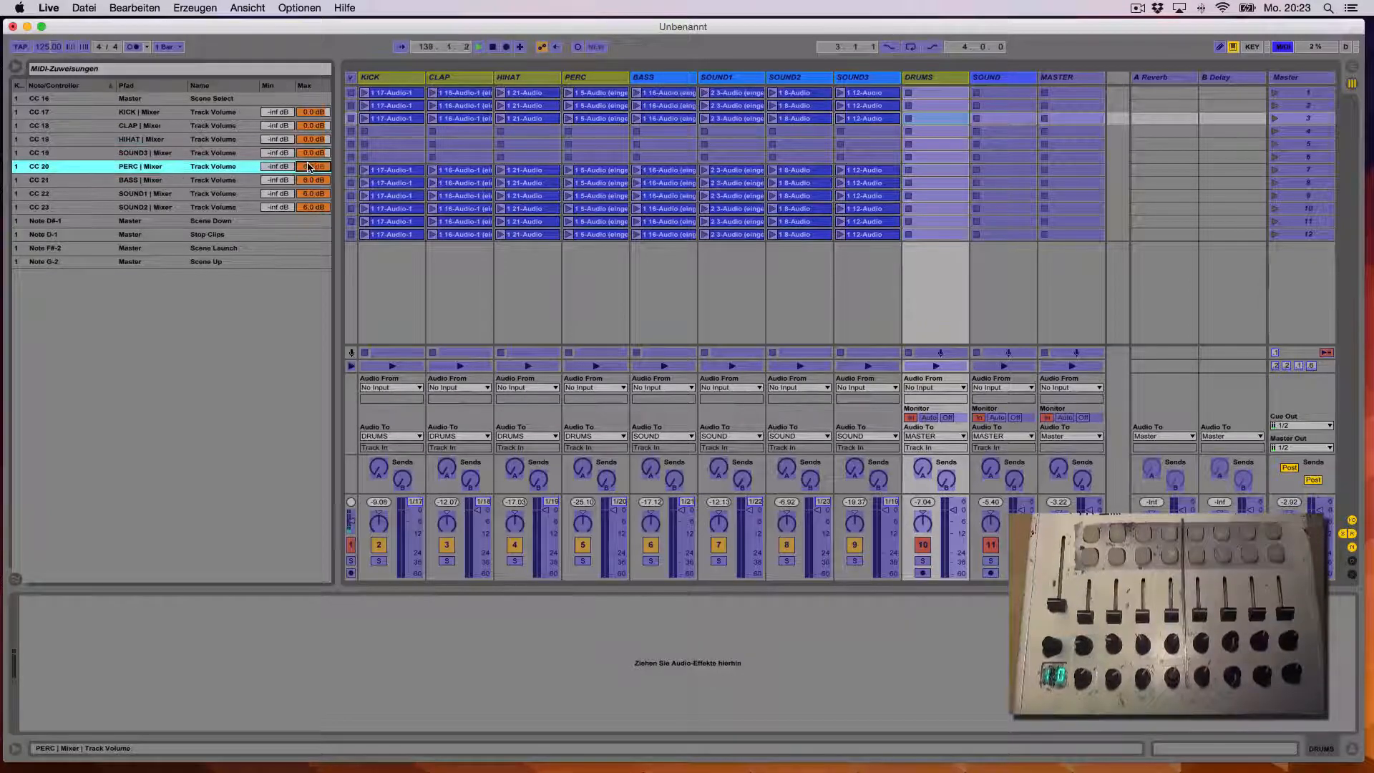
{"action": "type", "text": "0"}
{"action": "key", "text": "Return"}
{"action": "left_click", "coordinate": [308, 180]}
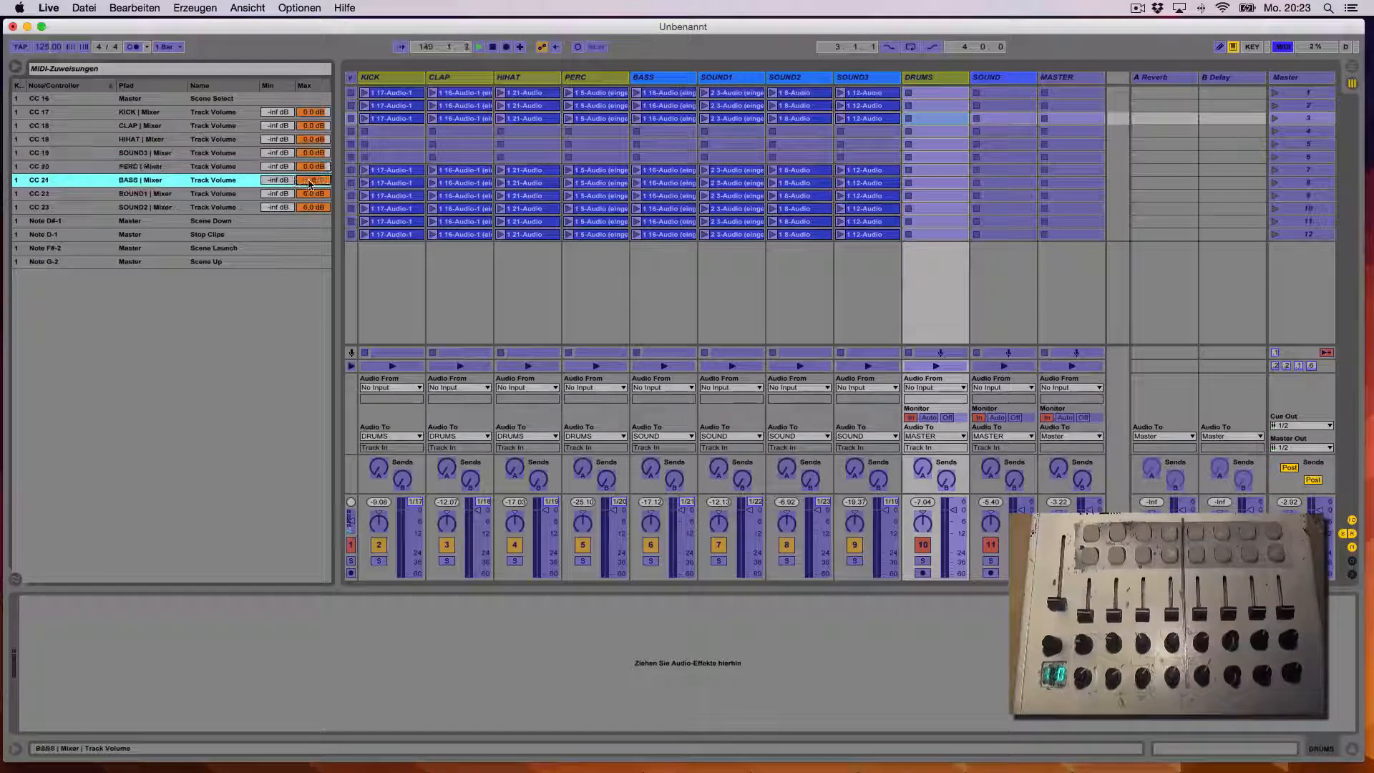
{"action": "type", "text": "0"}
{"action": "key", "text": "Return"}
{"action": "left_click", "coordinate": [308, 194]}
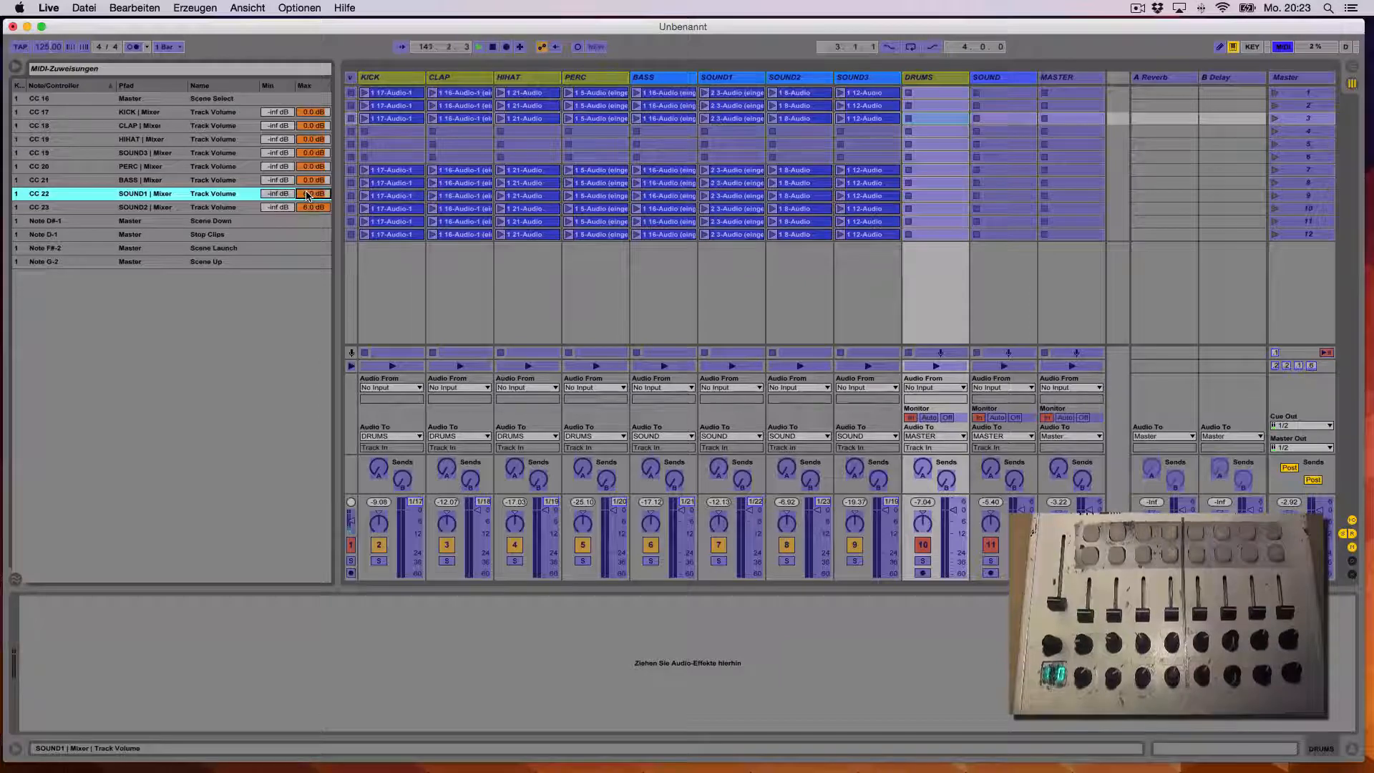
{"action": "left_click", "coordinate": [305, 207]}
{"action": "type", "text": "0"}
{"action": "key", "text": "Return"}
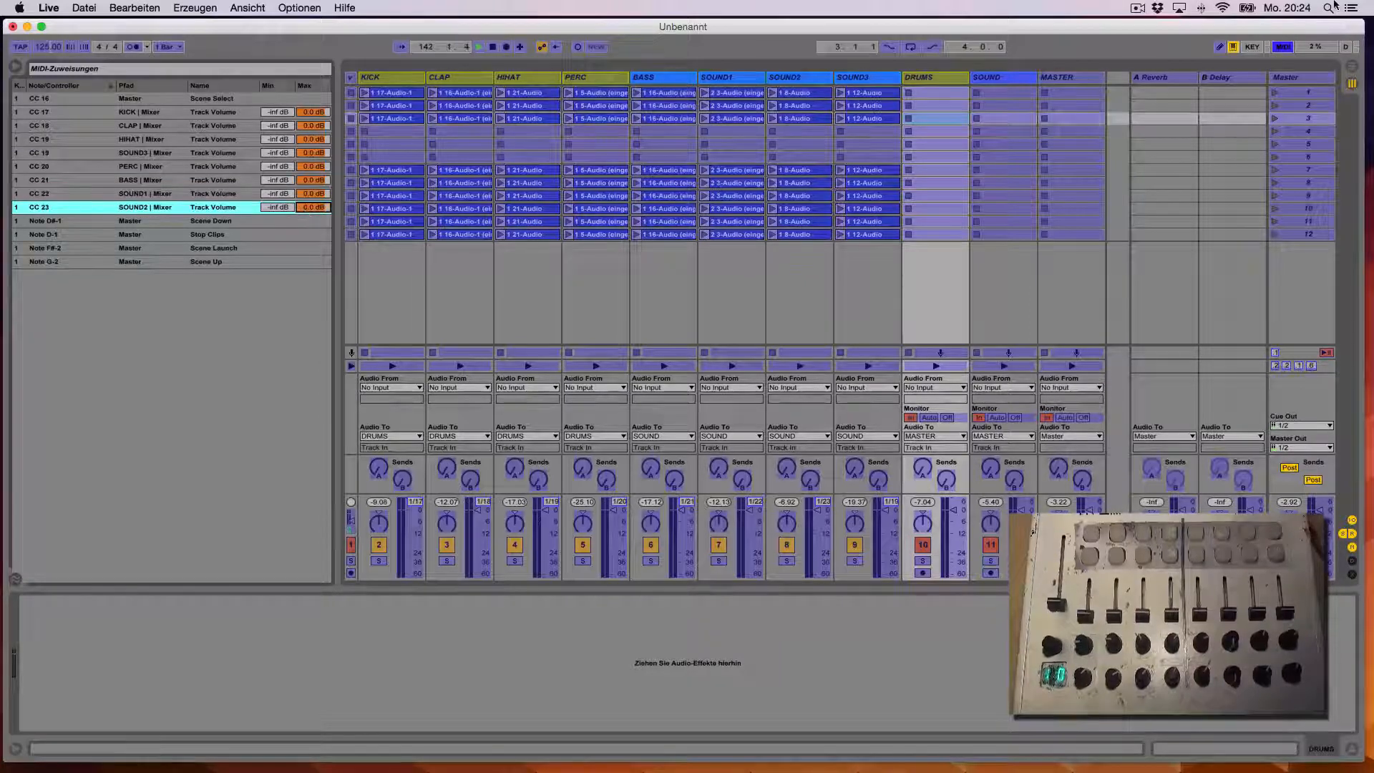
{"action": "left_click", "coordinate": [1280, 47]}
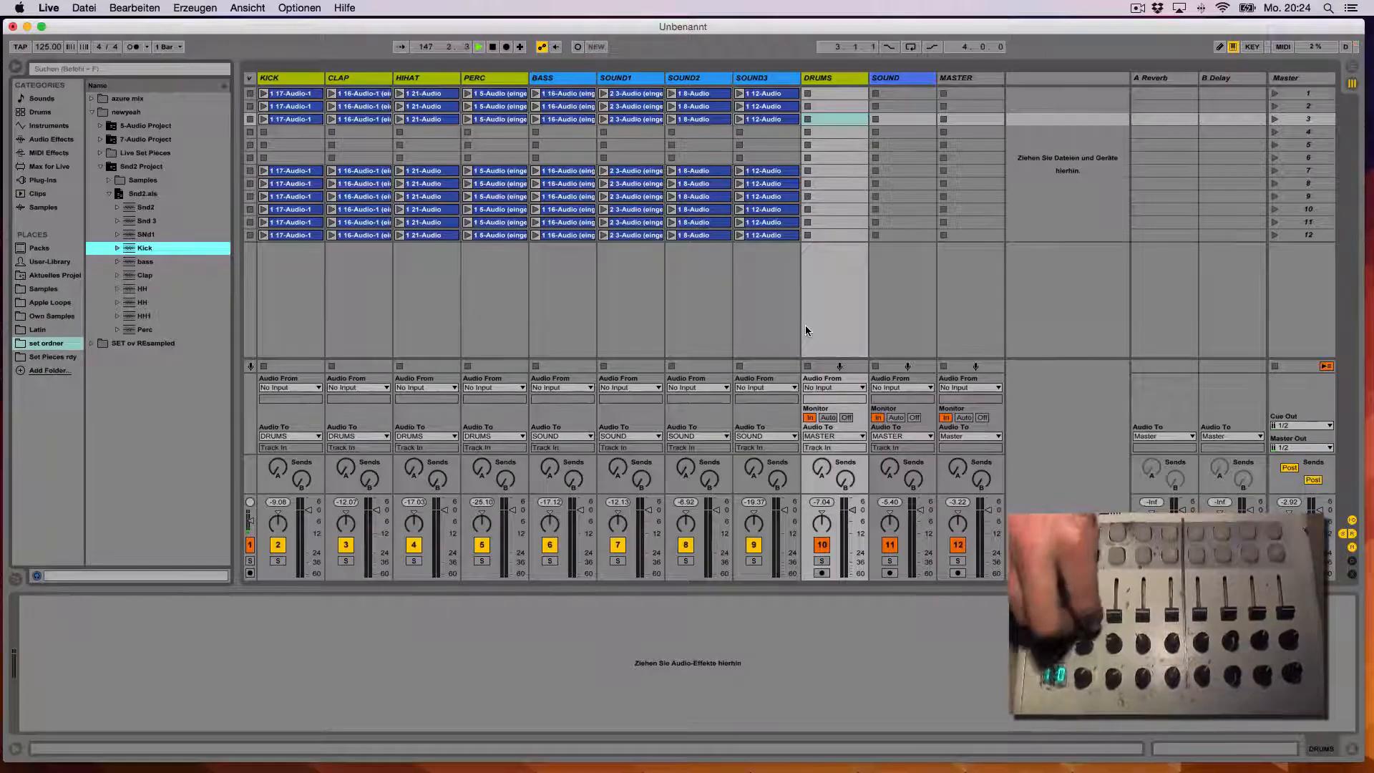
Reassign SOUND3's track volume to CC 24 in MIDI mapping mode
{"action": "left_click", "coordinate": [1284, 44]}
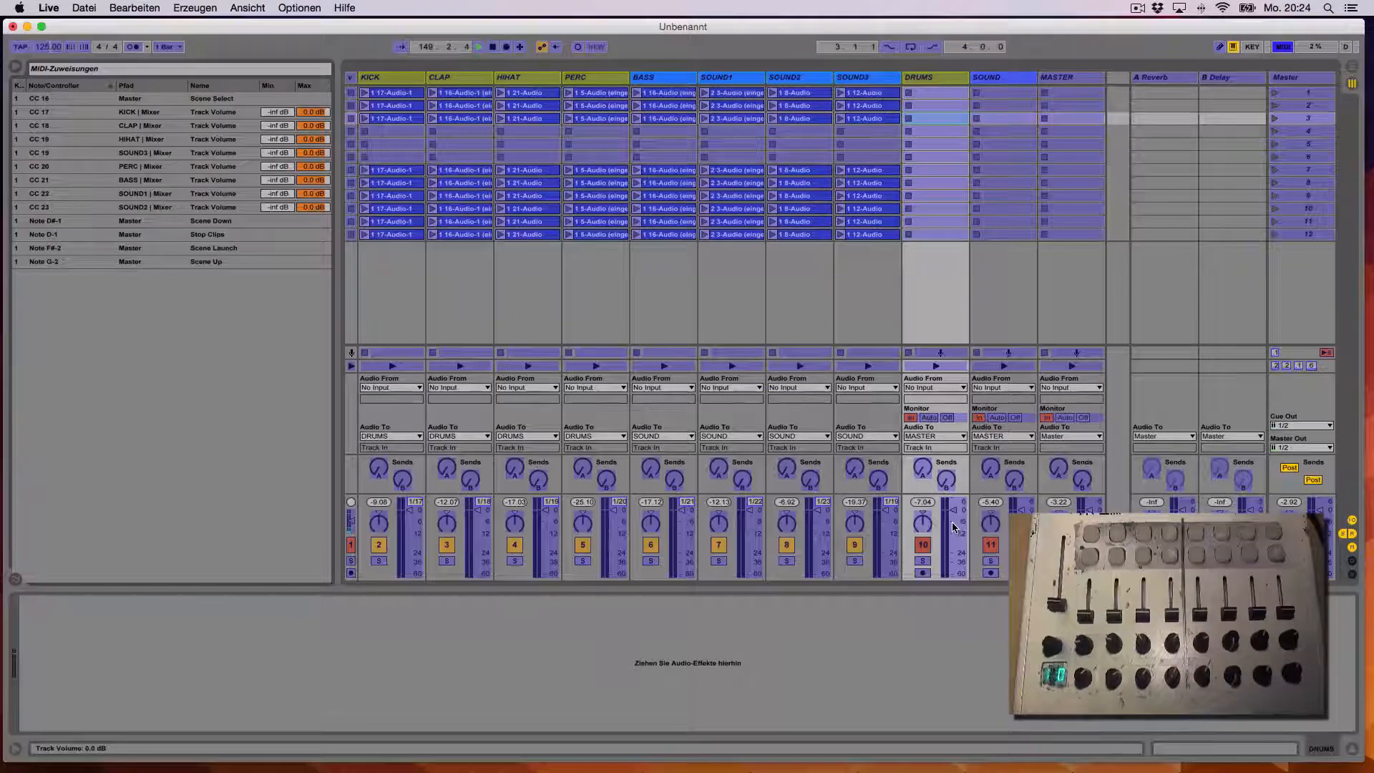
{"action": "left_click", "coordinate": [887, 525]}
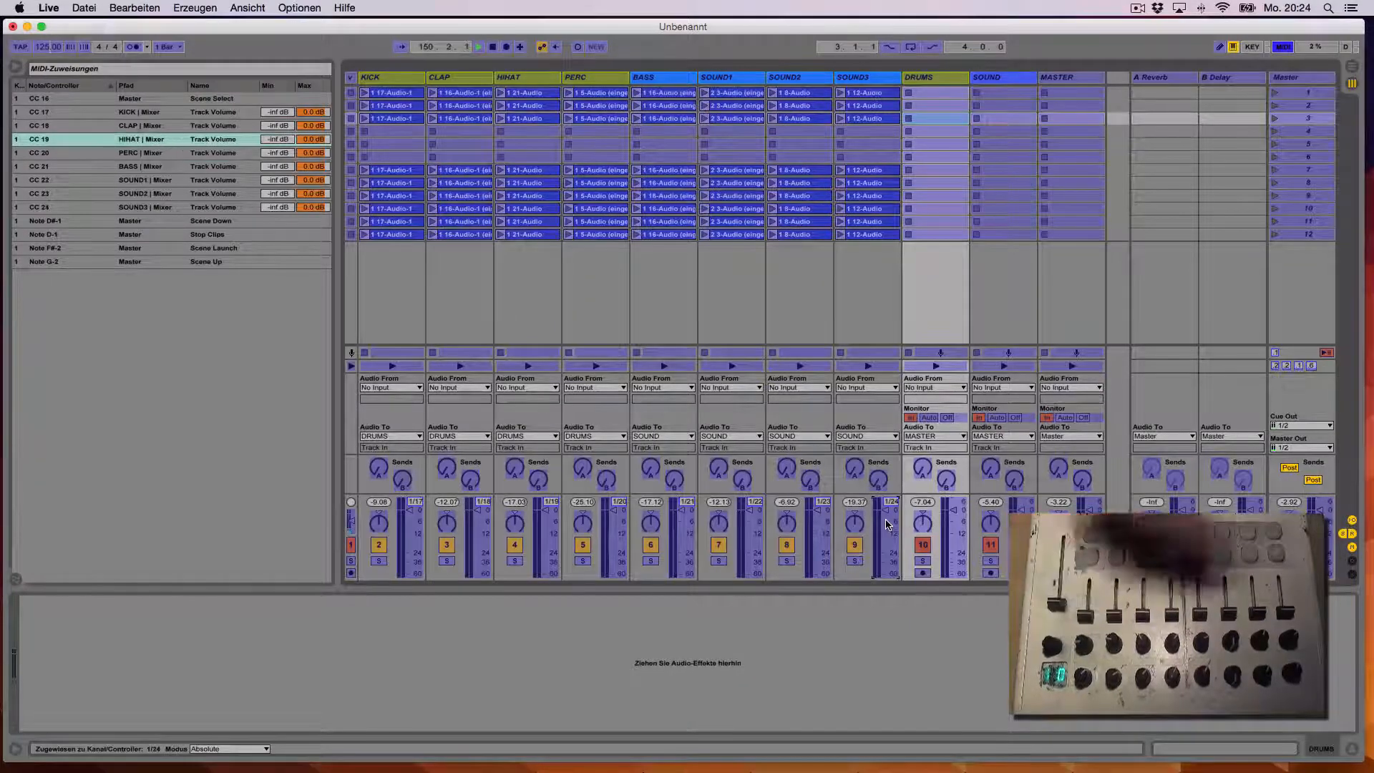
{"action": "left_click", "coordinate": [1284, 47]}
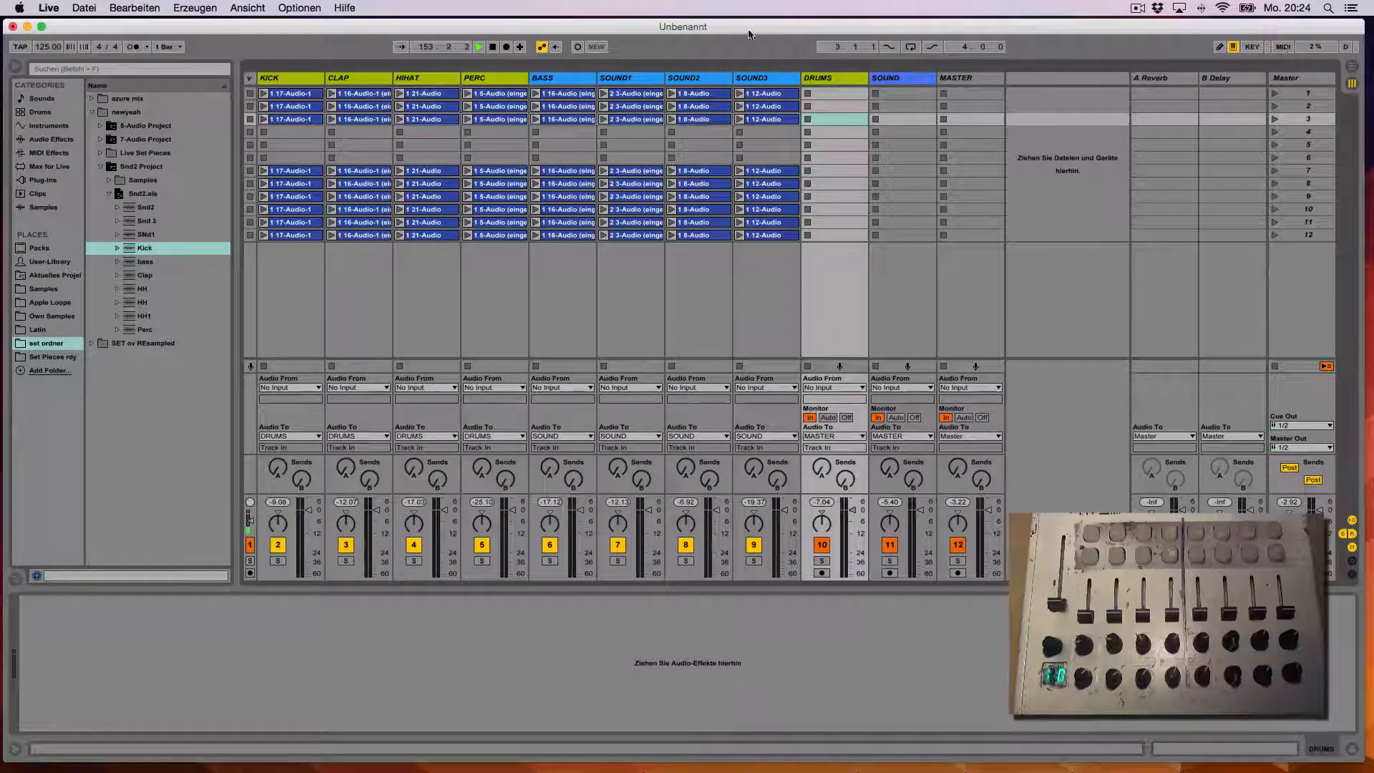
Play the scene 2 clips on BASS, PERC and KICK to test the mapped faders, ending with the empty scene 5
{"action": "left_click", "coordinate": [536, 106]}
{"action": "left_click", "coordinate": [470, 105]}
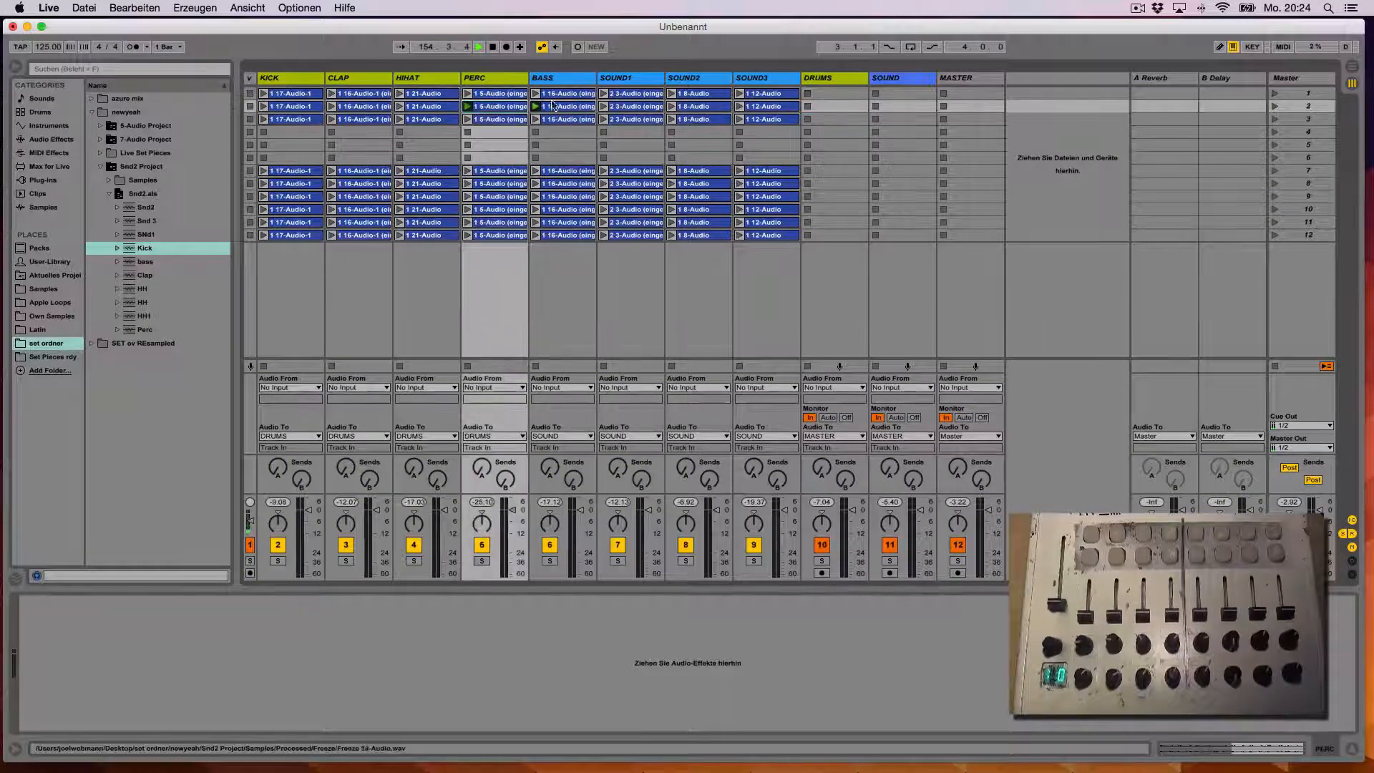
{"action": "left_click", "coordinate": [262, 106]}
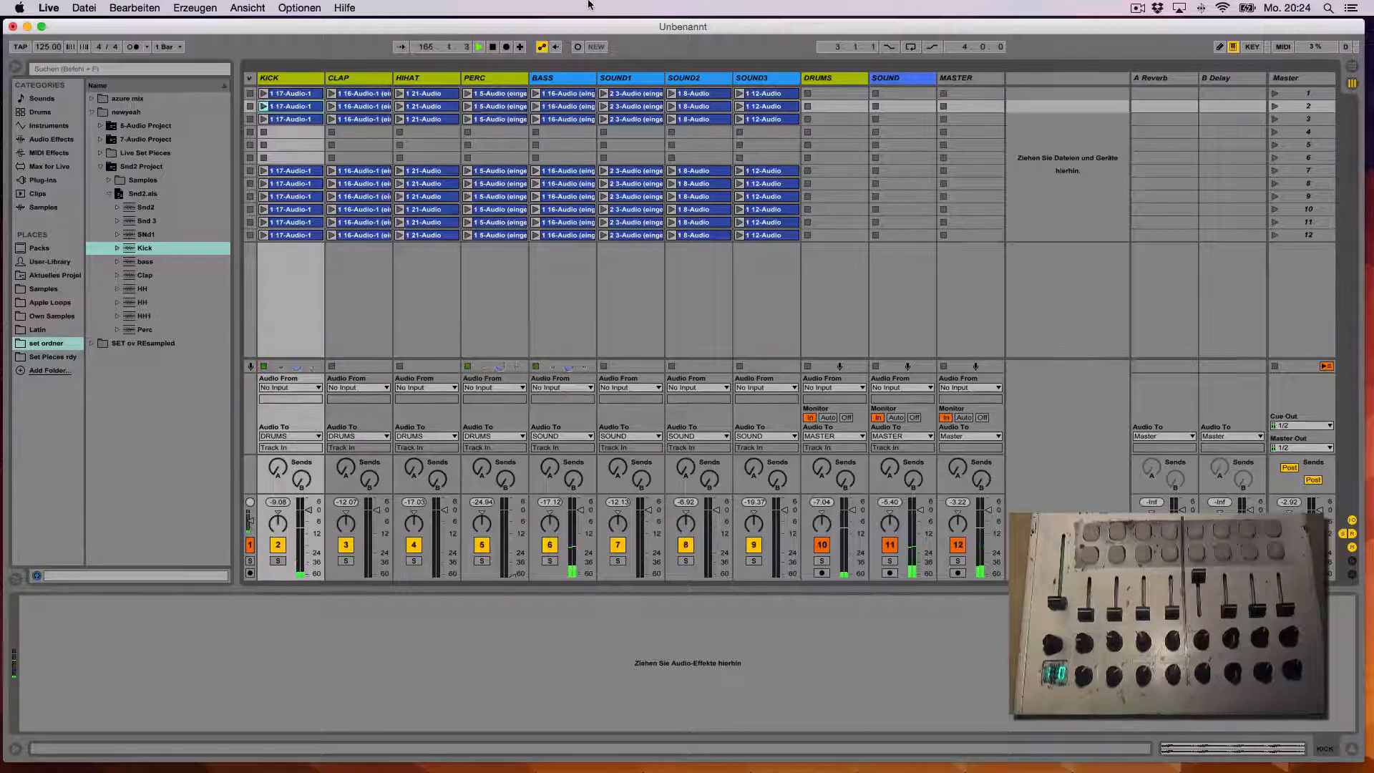
{"action": "left_click", "coordinate": [1275, 145]}
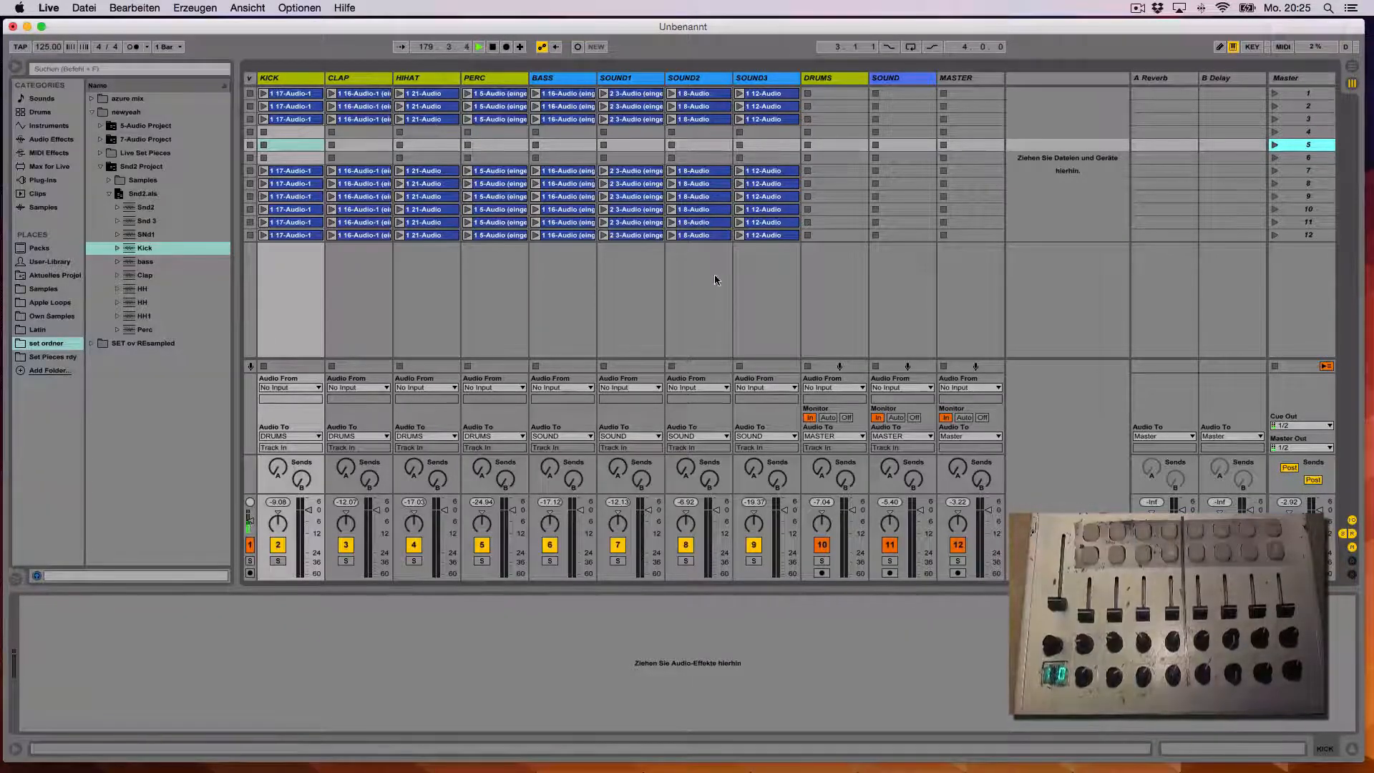
{"action": "left_click", "coordinate": [269, 78]}
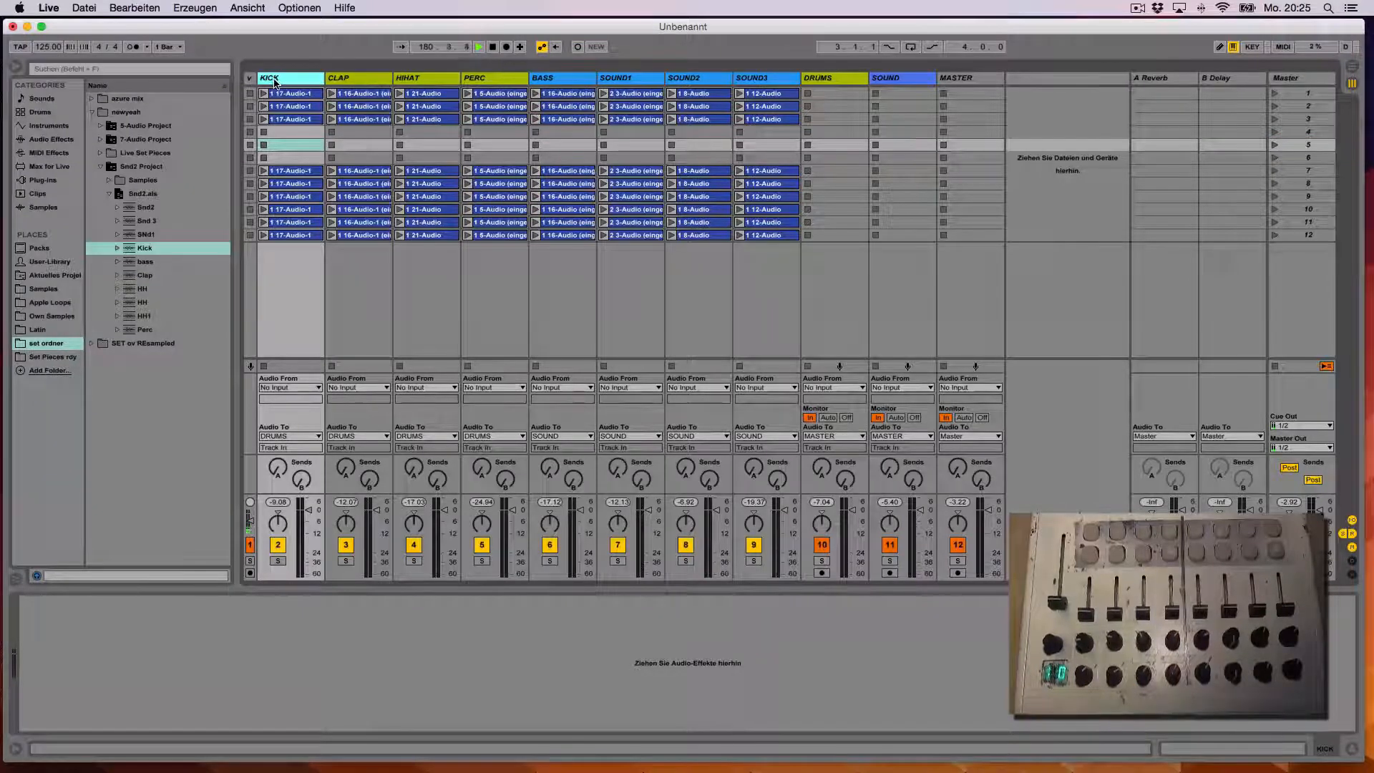
{"action": "left_click", "coordinate": [342, 81]}
{"action": "left_click", "coordinate": [313, 80]}
{"action": "left_click", "coordinate": [333, 80]}
{"action": "left_click", "coordinate": [403, 80]}
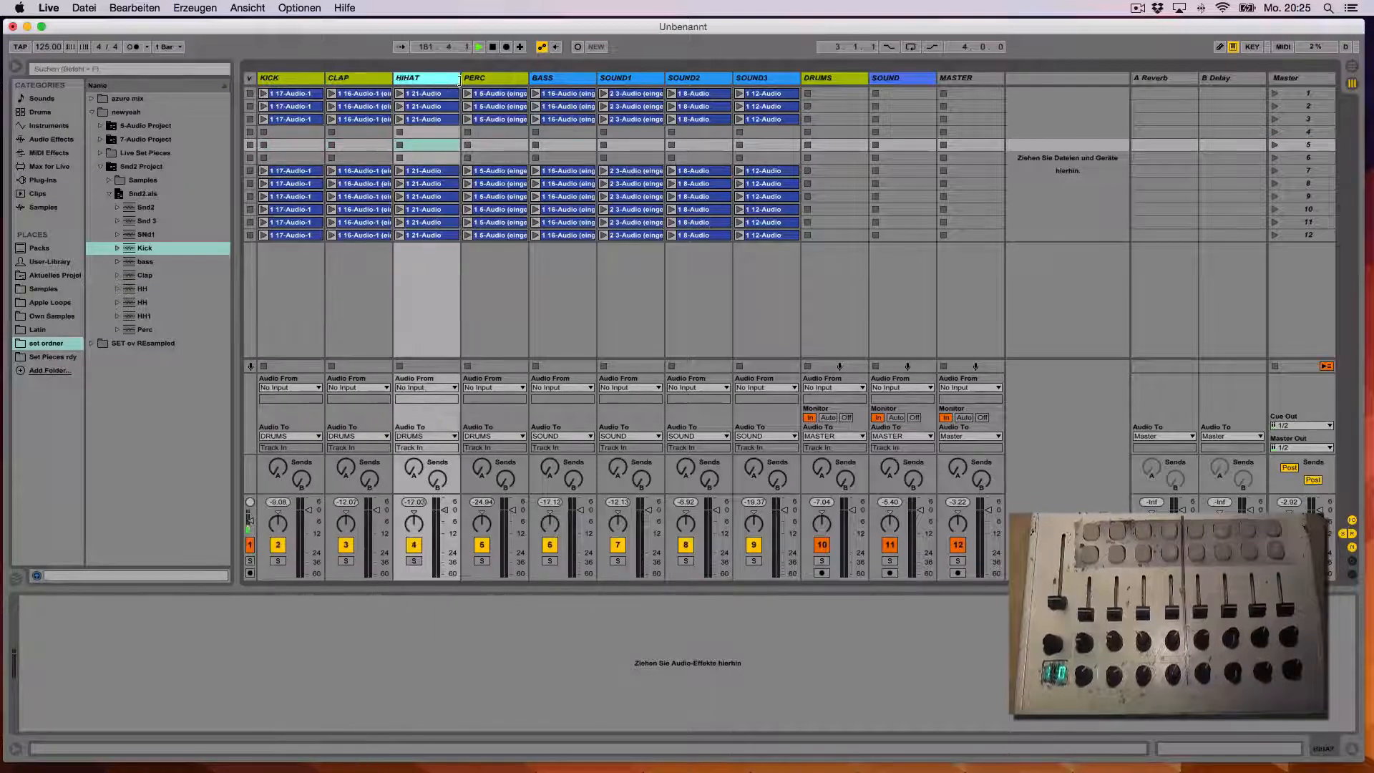
{"action": "left_click", "coordinate": [472, 82]}
{"action": "left_click", "coordinate": [359, 80]}
Add the EQ Eight audio effect to the KICK track
{"action": "left_click", "coordinate": [314, 80]}
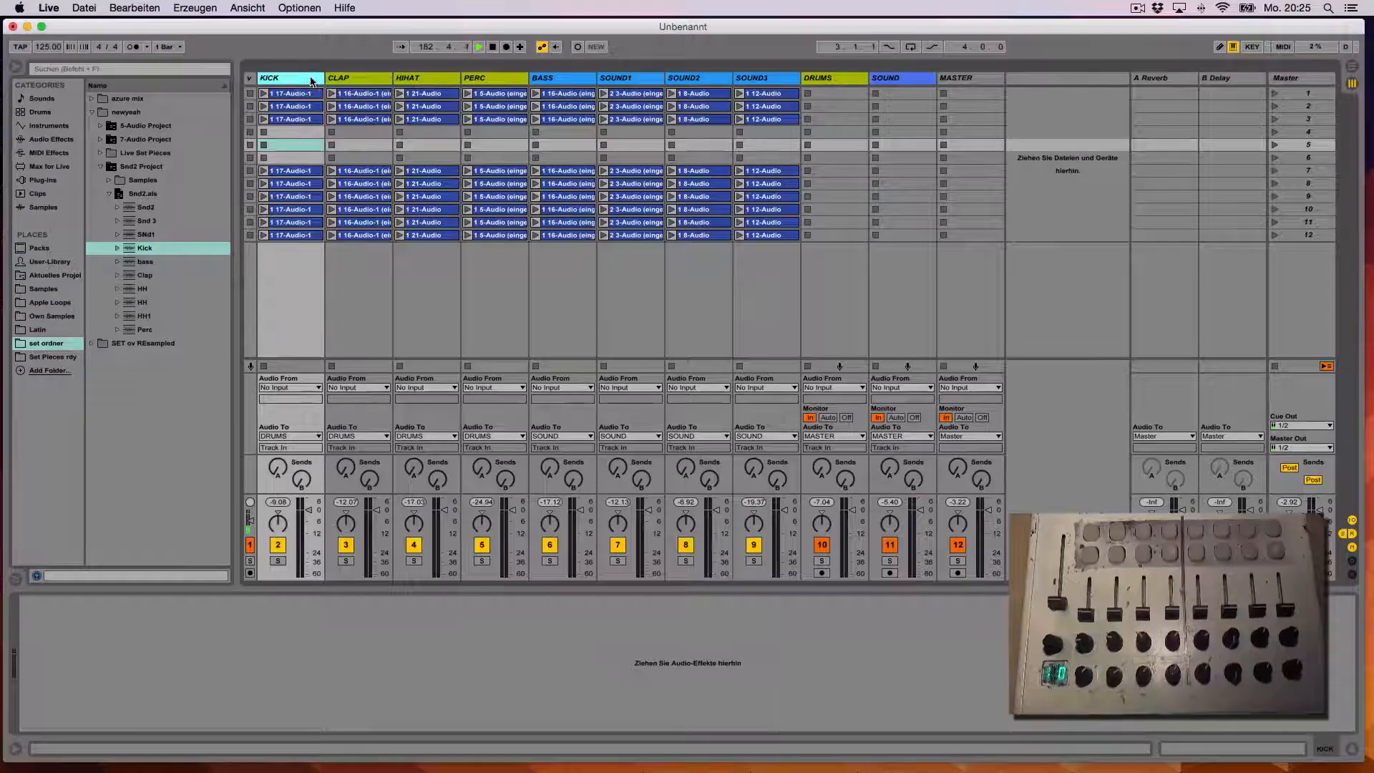
{"action": "left_click", "coordinate": [51, 139]}
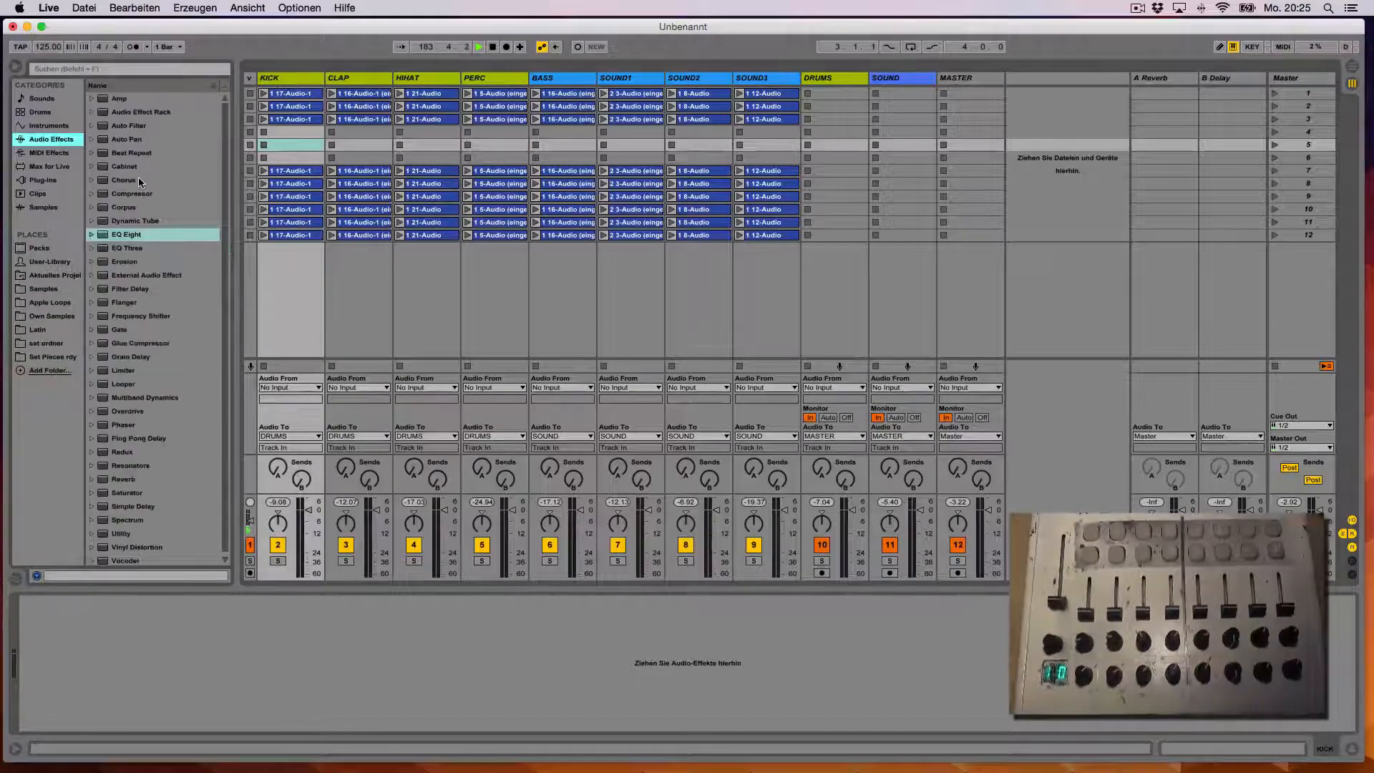
{"action": "left_click", "coordinate": [126, 237]}
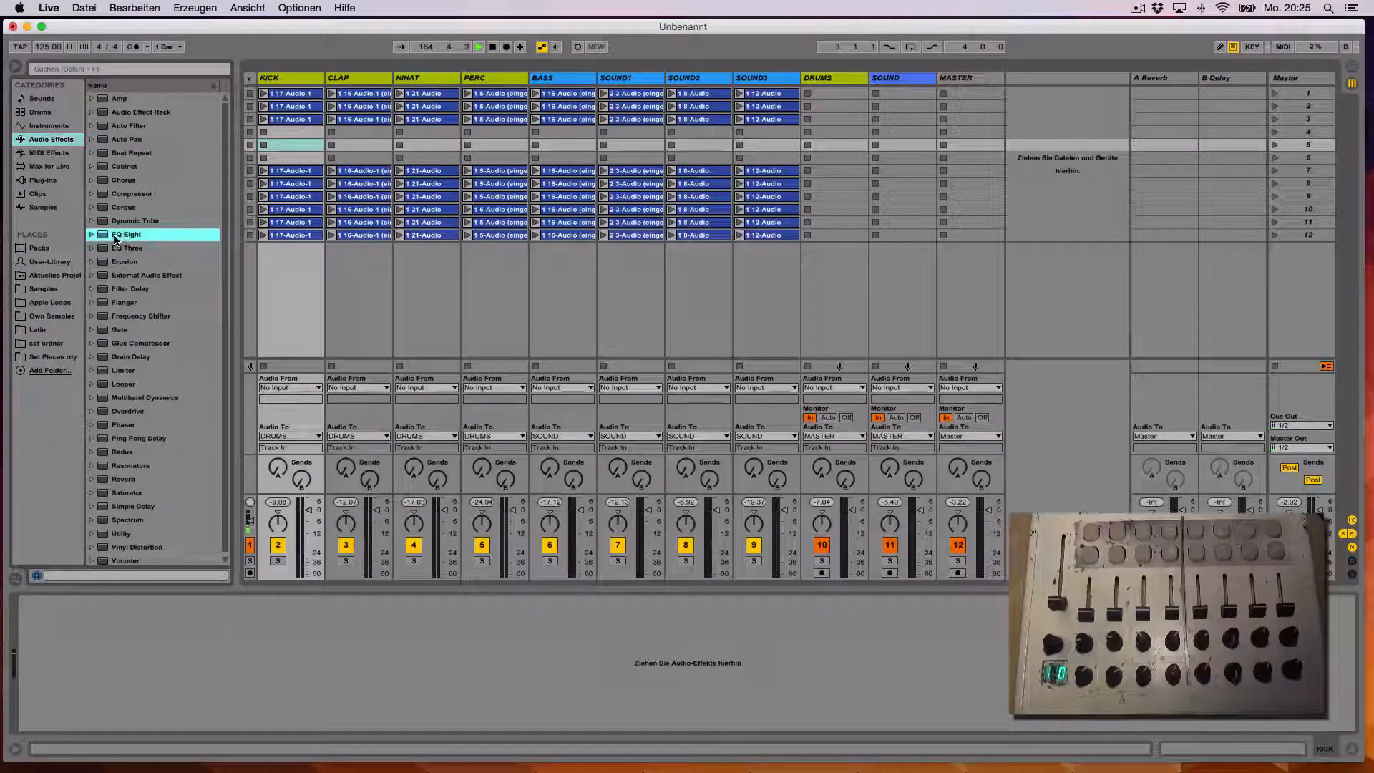
{"action": "left_click_drag", "start_coordinate": [275, 176], "coordinate": [290, 143]}
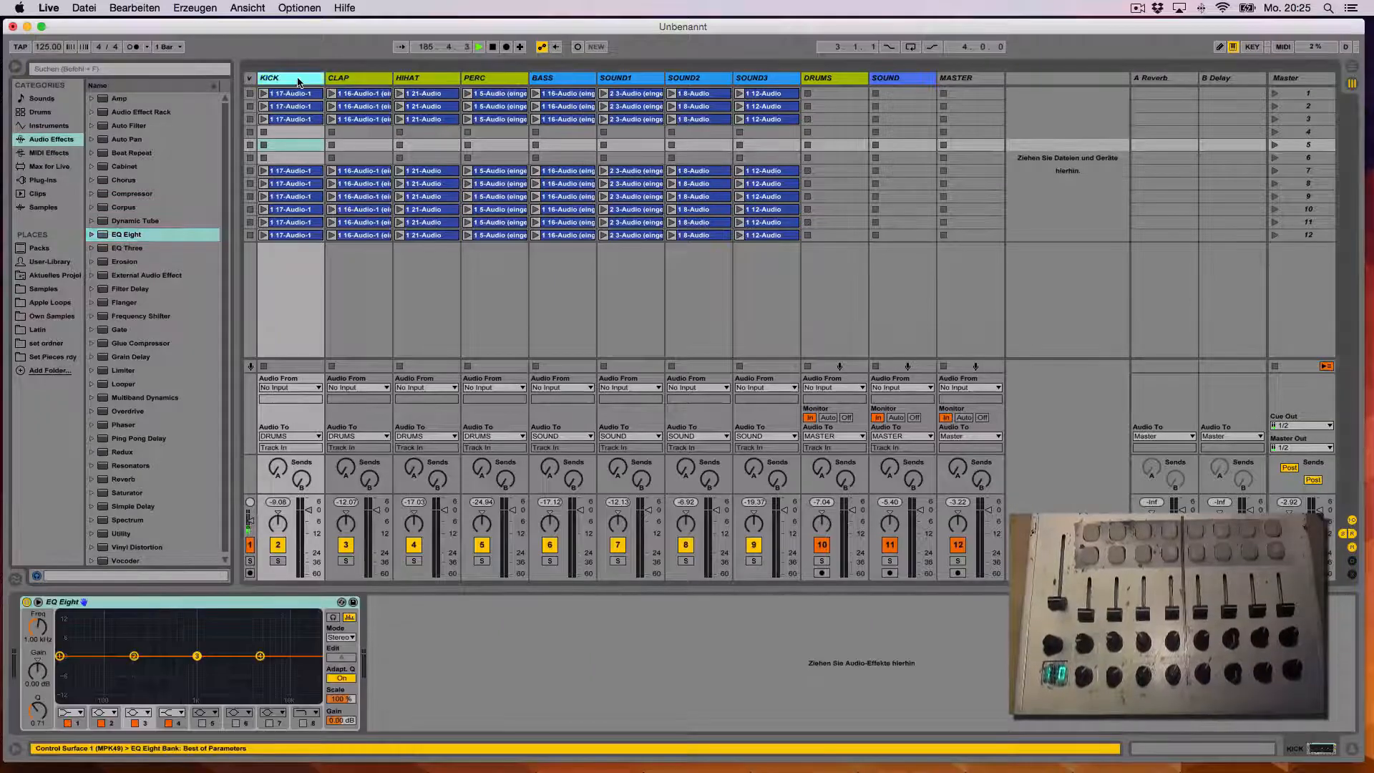
Make band 1 of KICK's EQ Eight a low-cut filter and switch on the high-cut band 8
{"action": "left_click", "coordinate": [77, 714]}
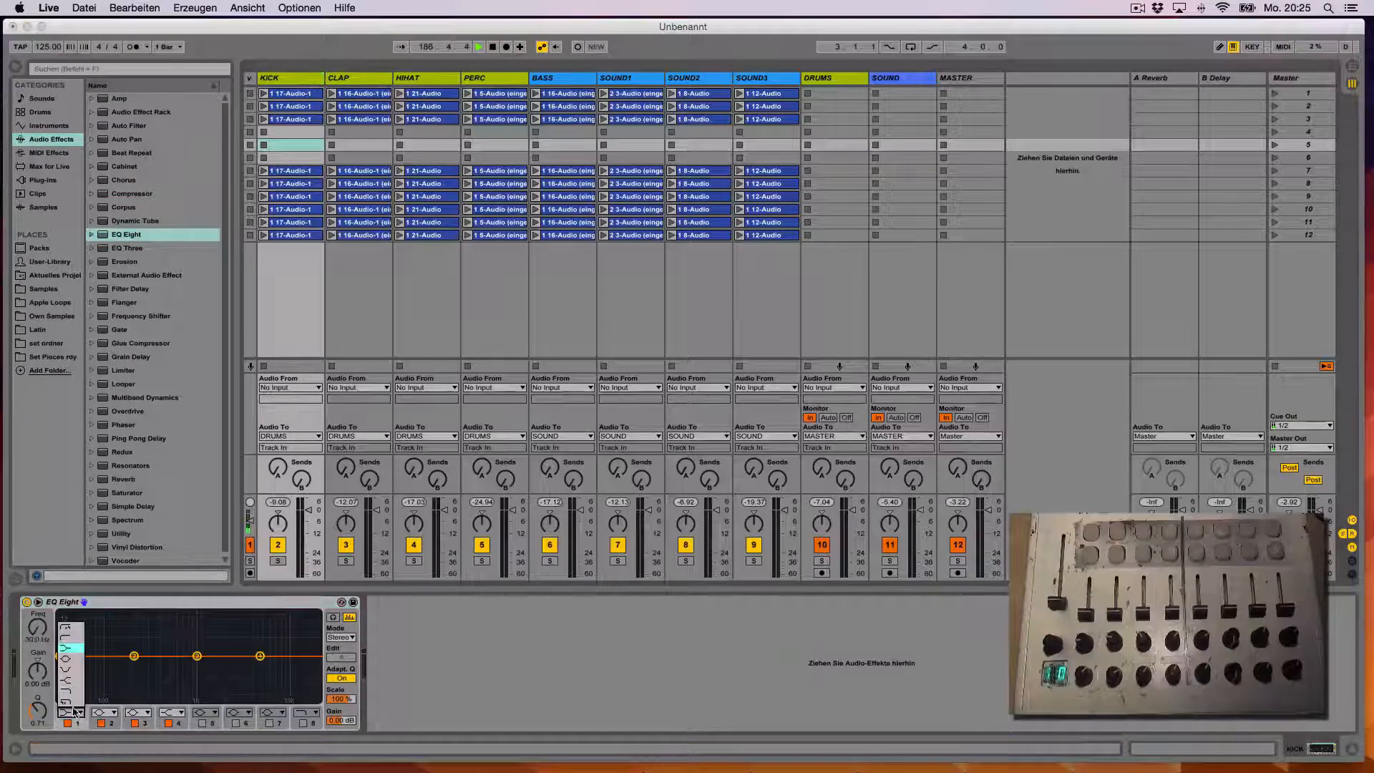
{"action": "left_click", "coordinate": [71, 636]}
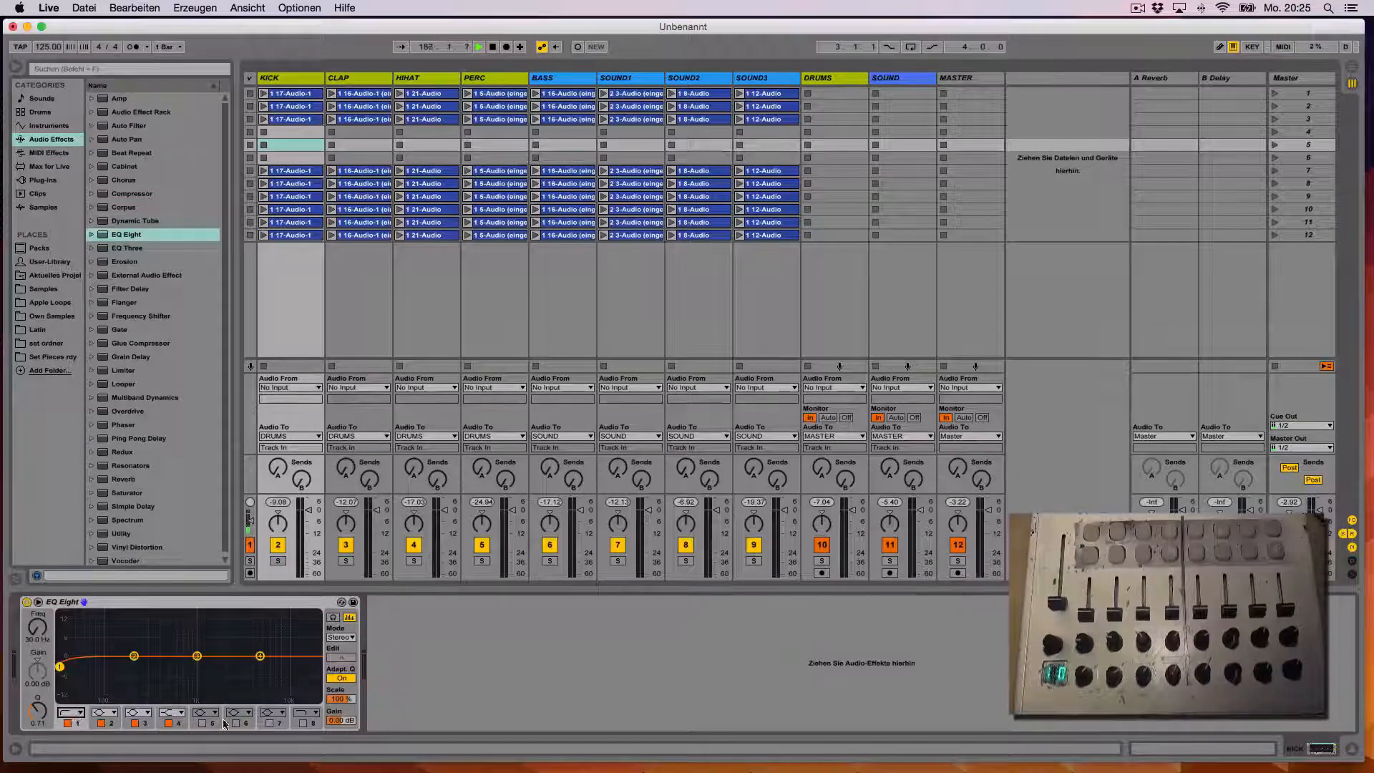
{"action": "left_click", "coordinate": [315, 724]}
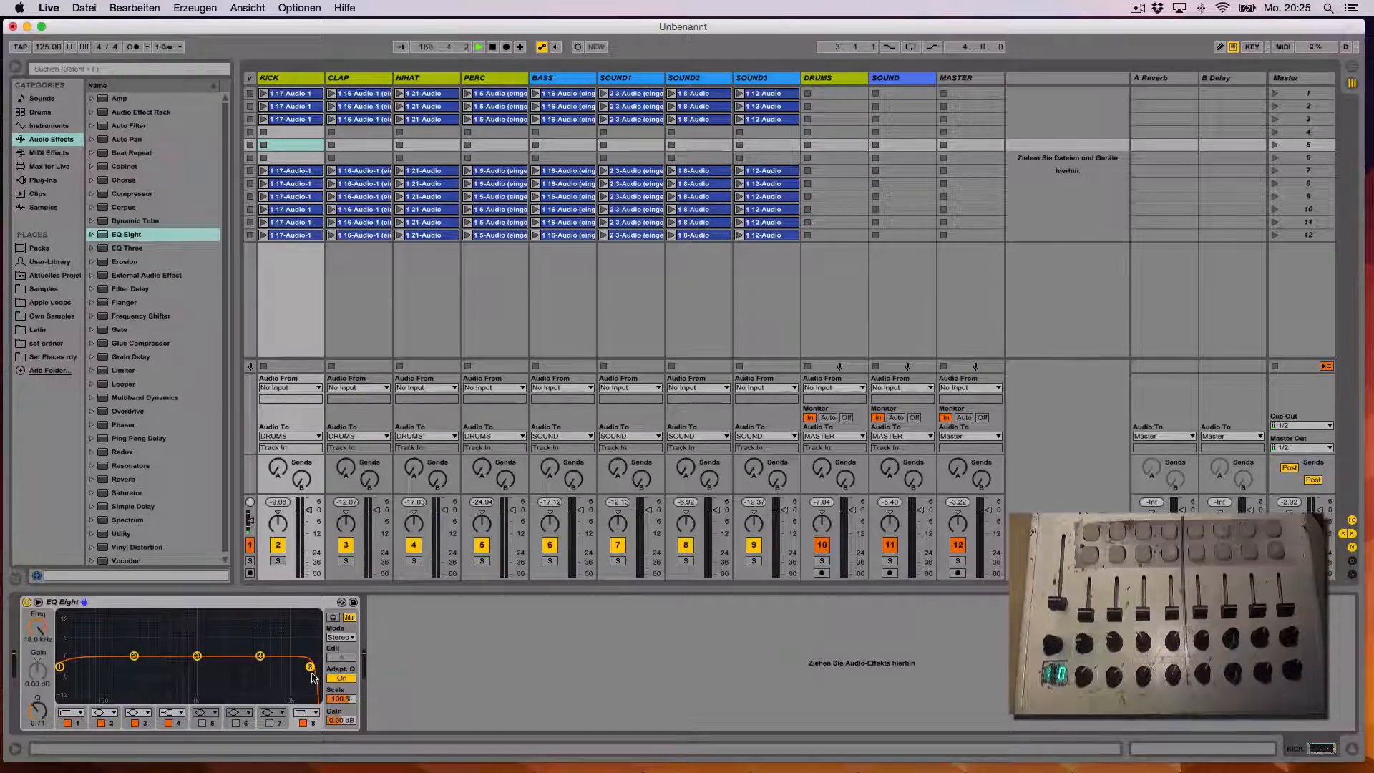
{"action": "left_click", "coordinate": [83, 730]}
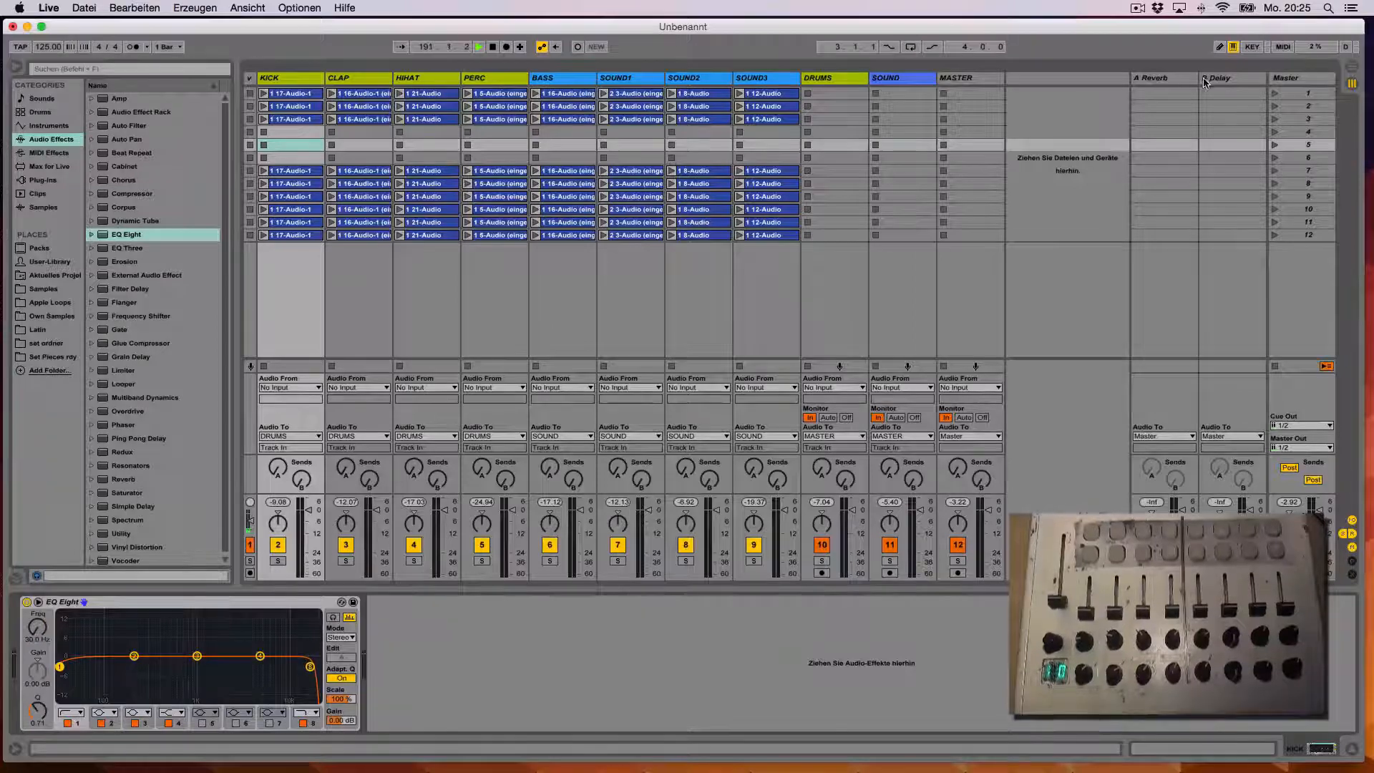
In MIDI mapping mode, assign KICK's EQ Eight band 1 frequency to CC 1 with a maximum of about 1.9 kHz
{"action": "left_click", "coordinate": [1283, 47]}
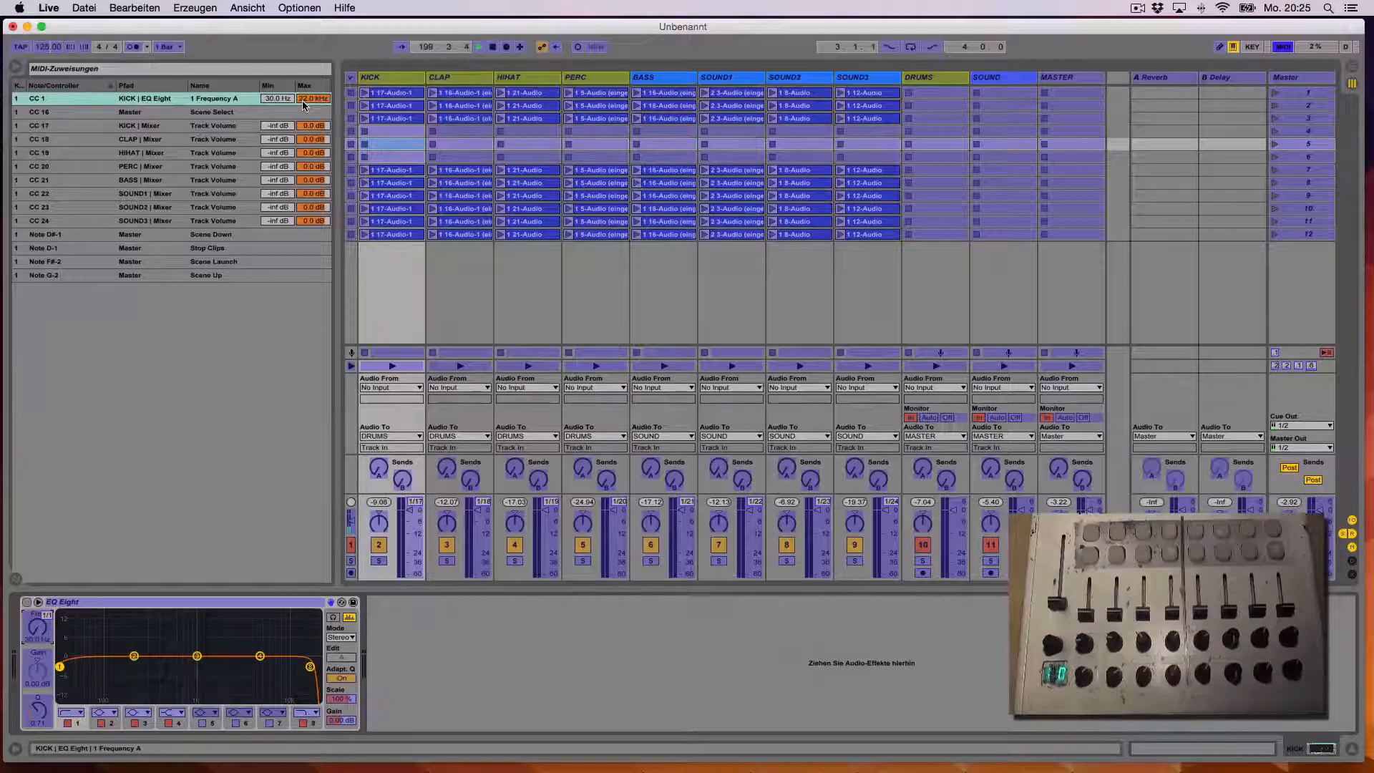
{"action": "left_click_drag", "start_coordinate": [306, 102], "coordinate": [306, 134]}
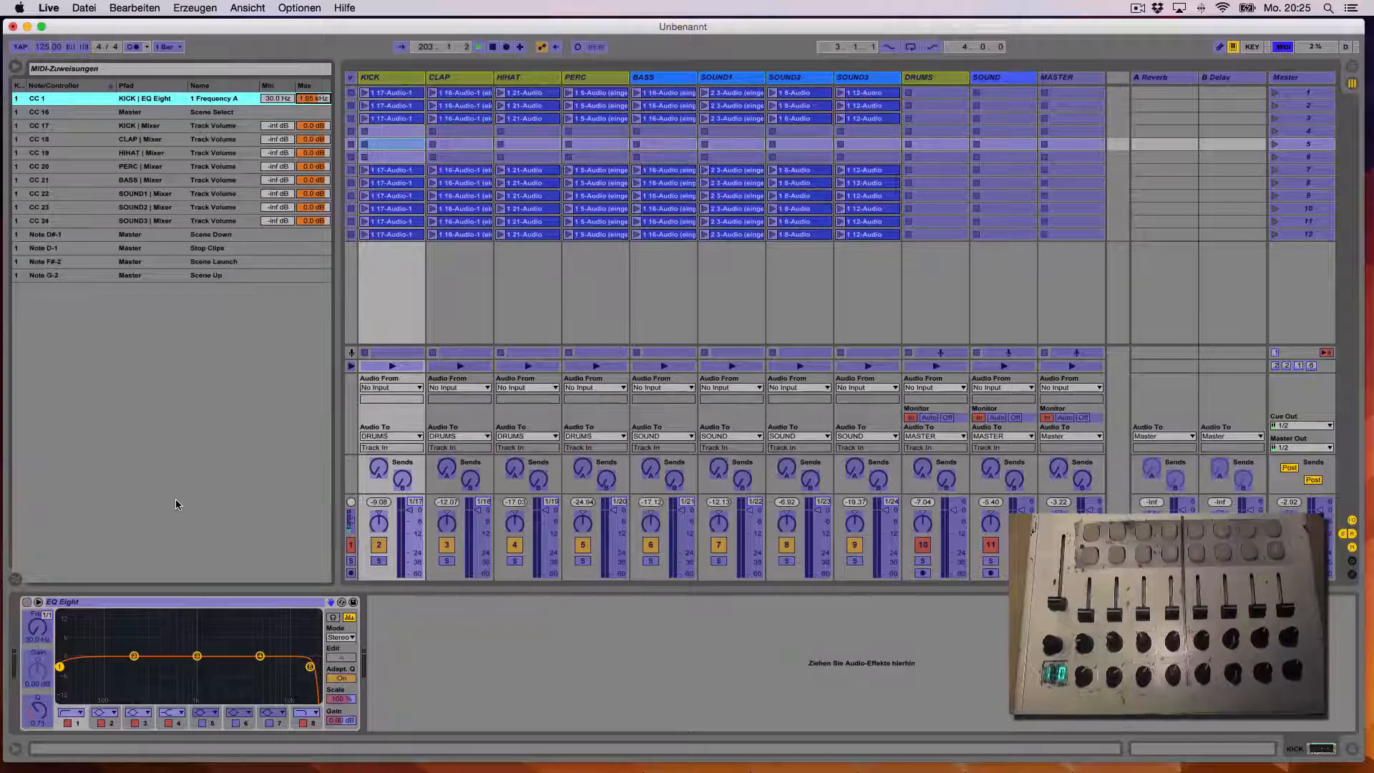
Assign KICK's EQ Eight band 1 resonance to CC 1 with a minimum of 0.7 and a maximum of about 1.71
{"action": "left_click", "coordinate": [41, 720]}
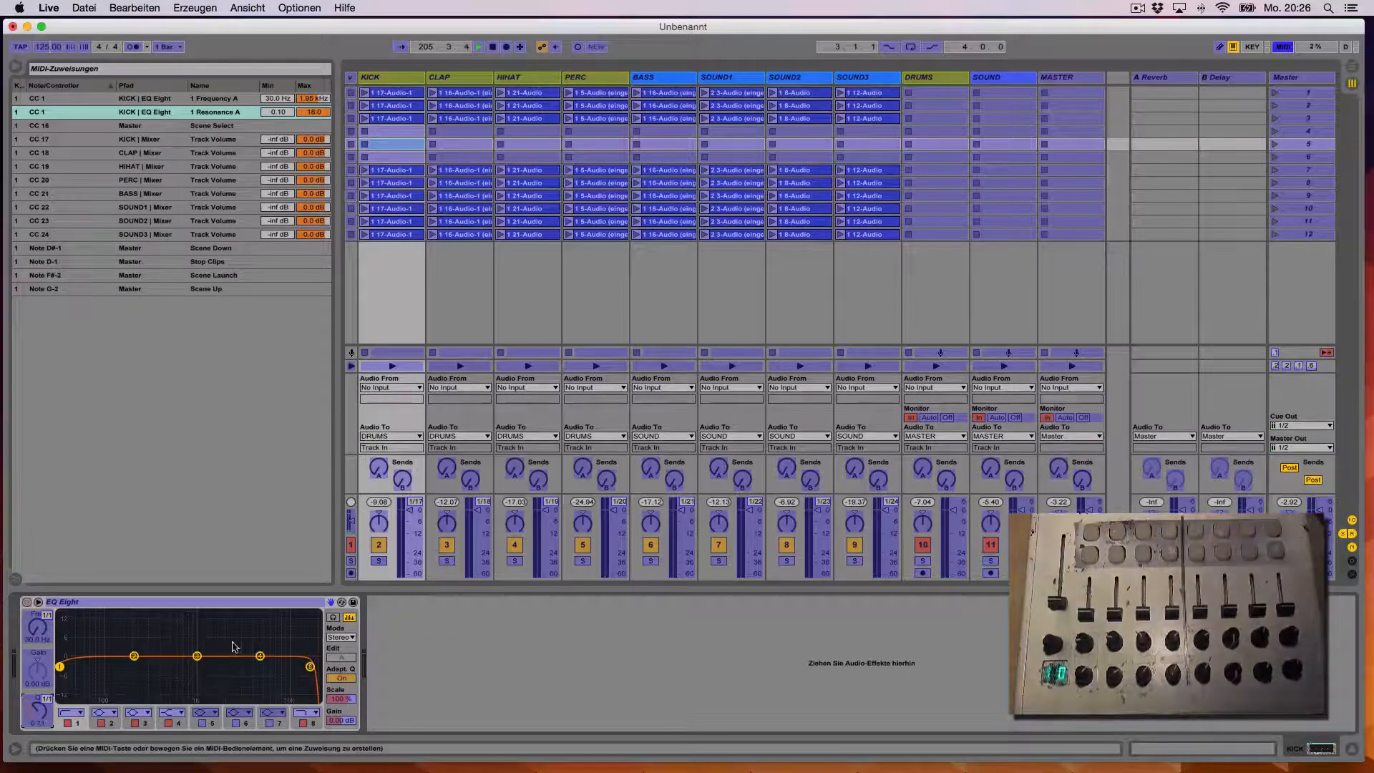
{"action": "left_click", "coordinate": [285, 113]}
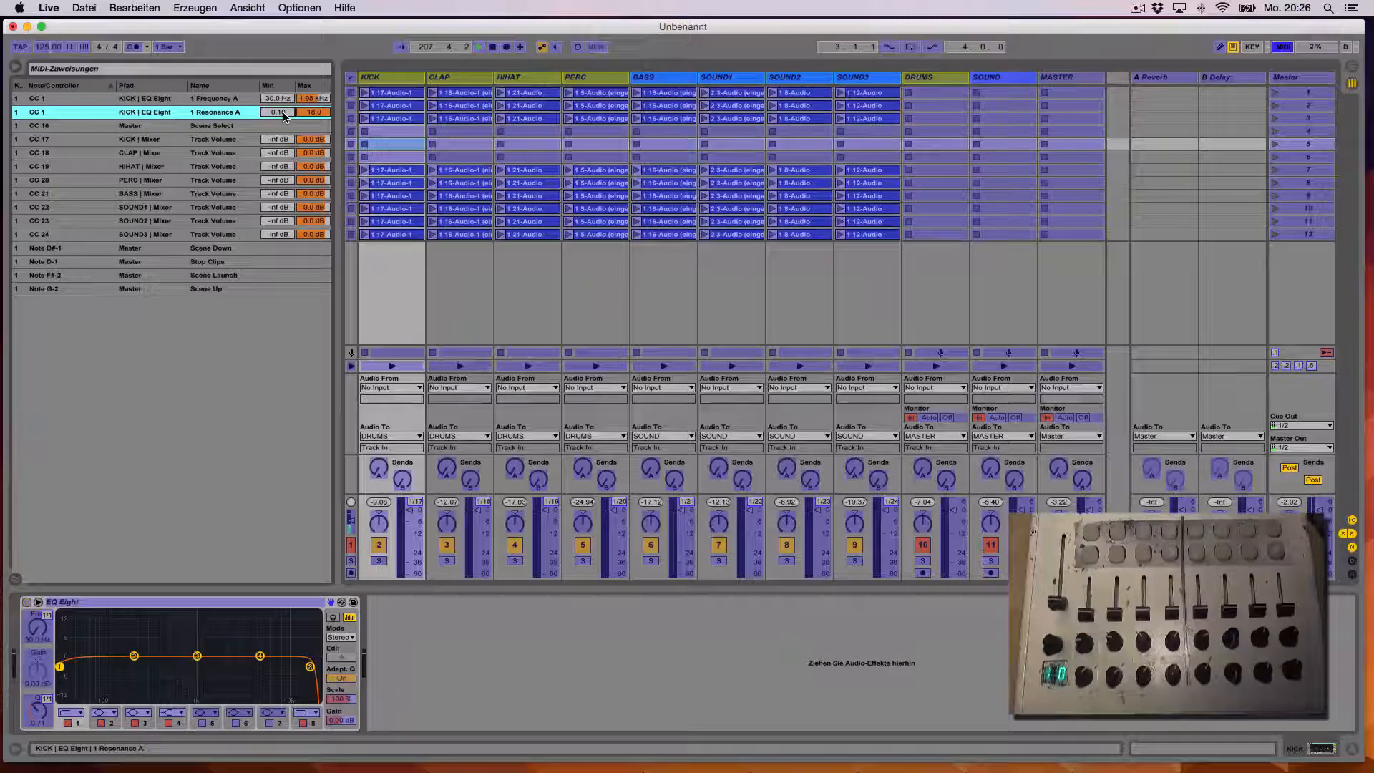
{"action": "type", "text": "0.7"}
{"action": "key", "text": "Return"}
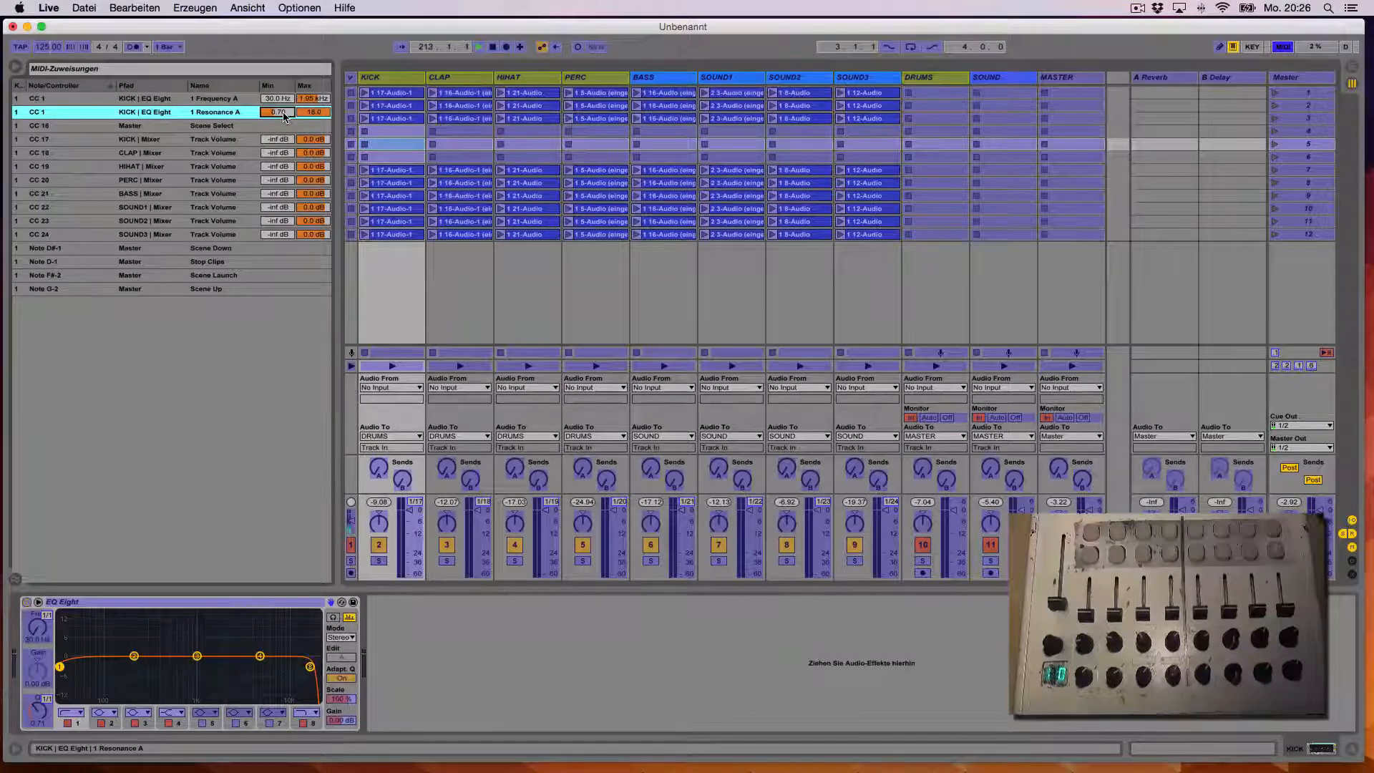
{"action": "left_click", "coordinate": [317, 116]}
{"action": "left_click_drag", "start_coordinate": [317, 113], "coordinate": [316, 143]}
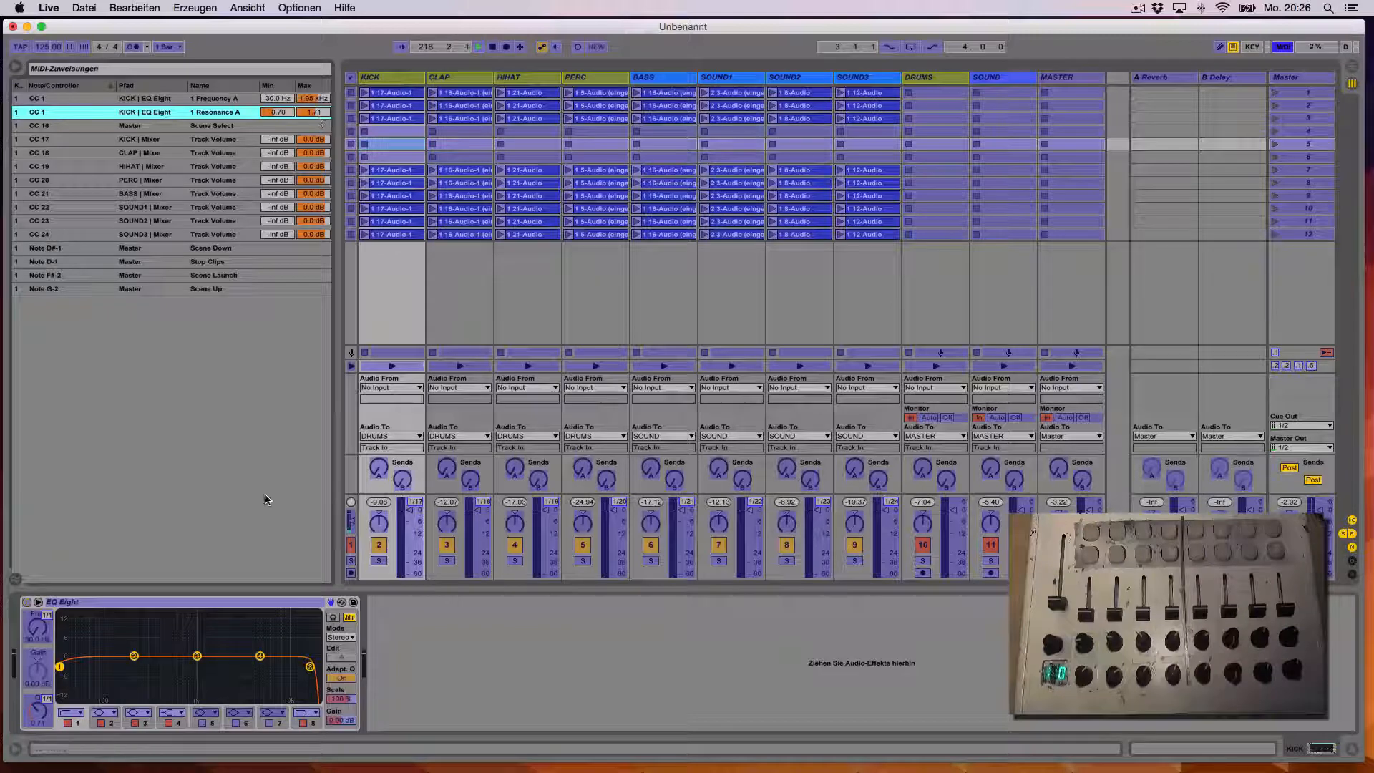
Assign KICK's EQ Eight band 8 frequency to CC 9 with a minimum of about 540 Hz and leave MIDI mapping mode
{"action": "left_click", "coordinate": [316, 726]}
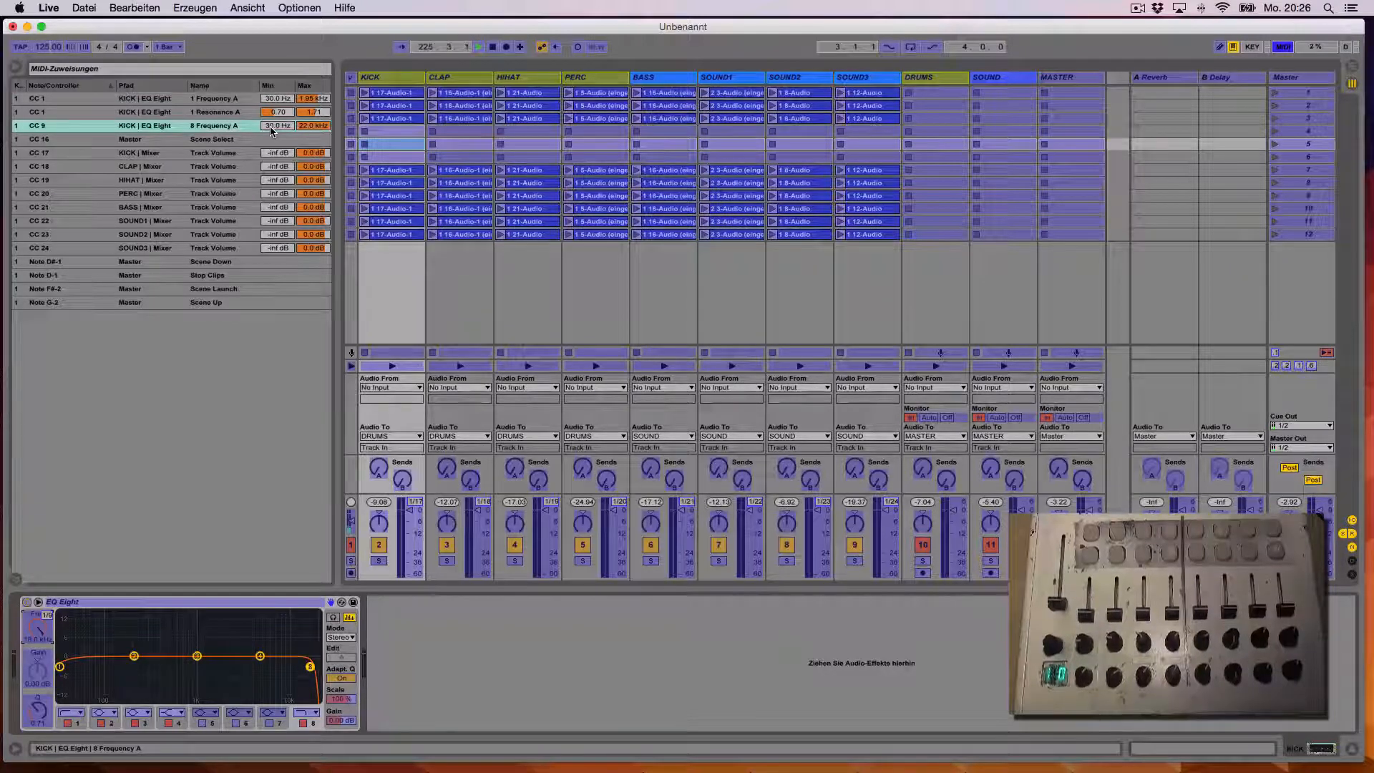
{"action": "left_click_drag", "start_coordinate": [272, 130], "coordinate": [272, 104]}
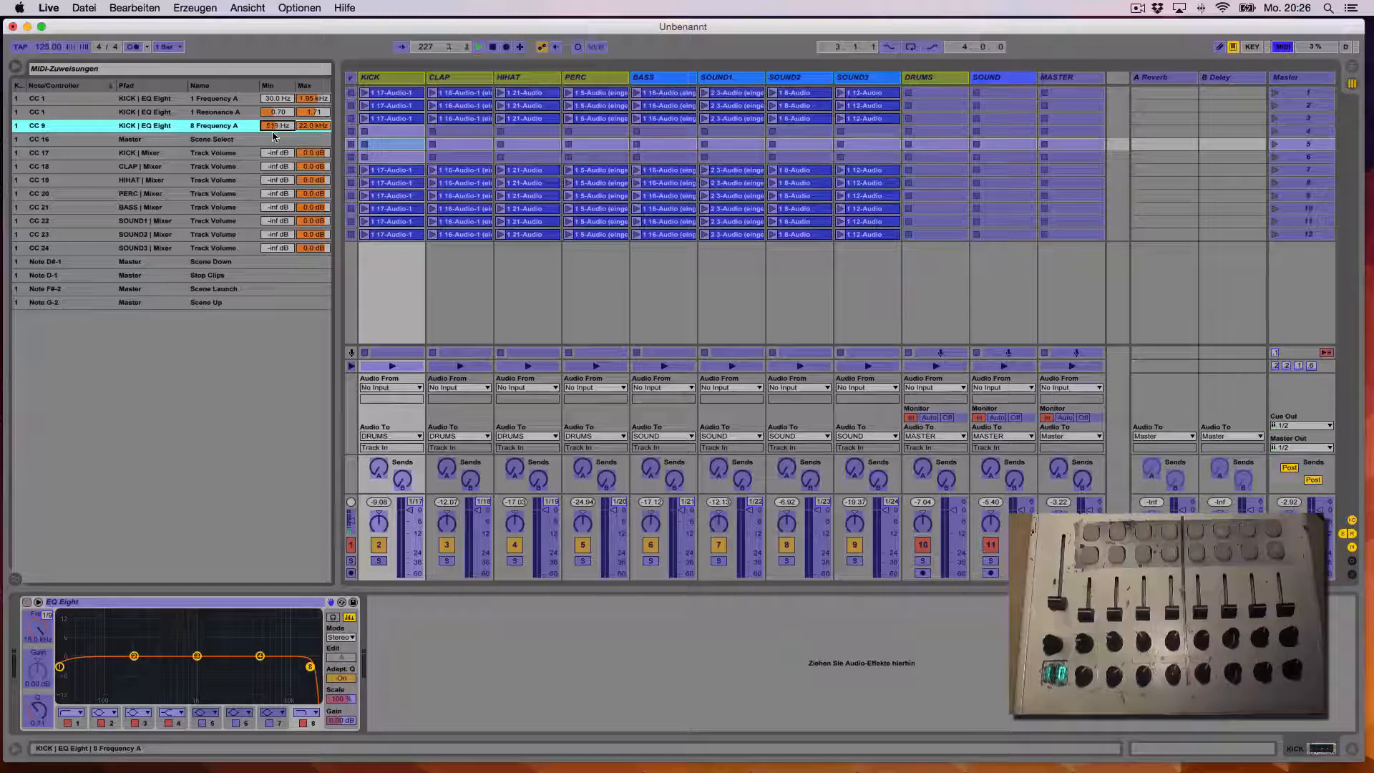
{"action": "left_click", "coordinate": [1280, 47]}
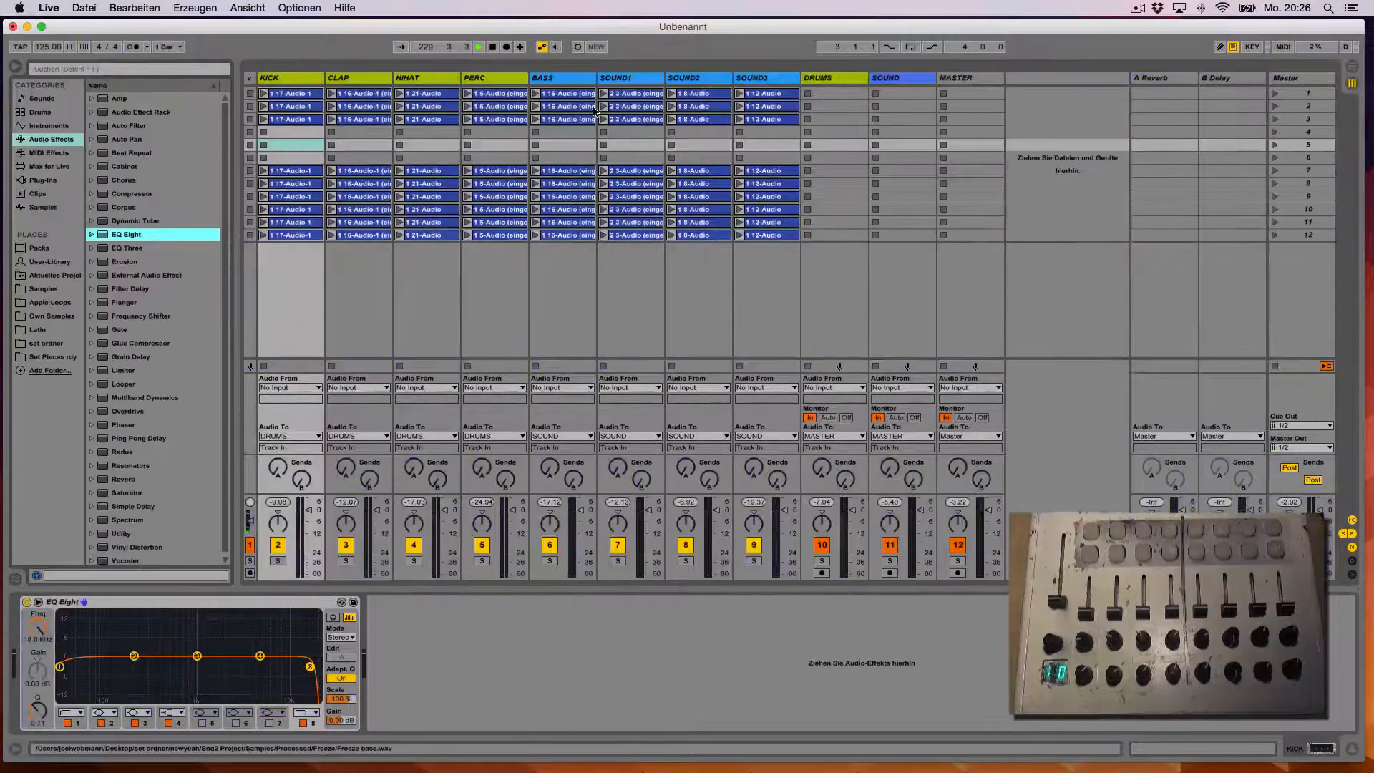
Play KICK's clip in scene 3 to test the mapped EQ Eight filters
{"action": "left_click", "coordinate": [263, 119]}
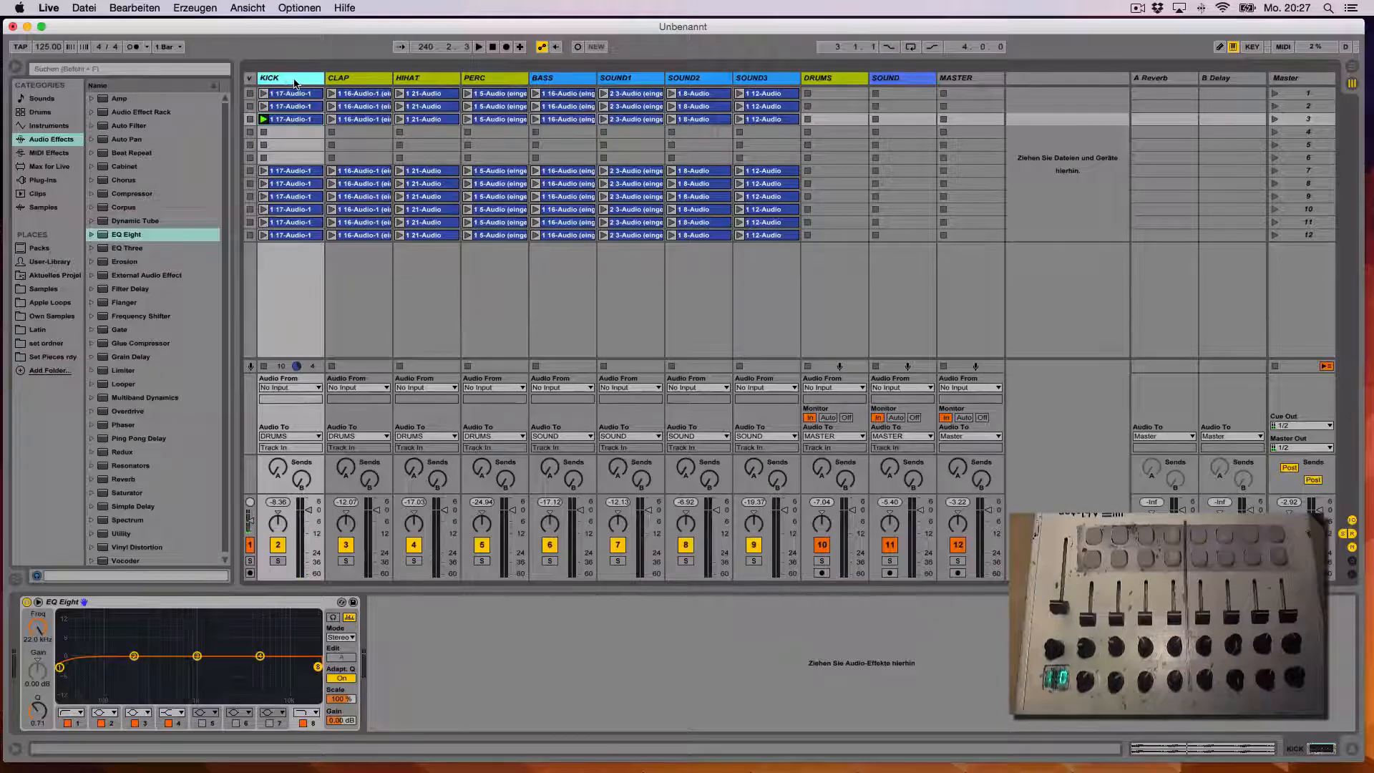
{"action": "left_click", "coordinate": [351, 81]}
{"action": "left_click", "coordinate": [418, 81]}
{"action": "left_click", "coordinate": [486, 80]}
{"action": "left_click", "coordinate": [533, 83]}
{"action": "left_click", "coordinate": [623, 82]}
{"action": "left_click", "coordinate": [698, 83]}
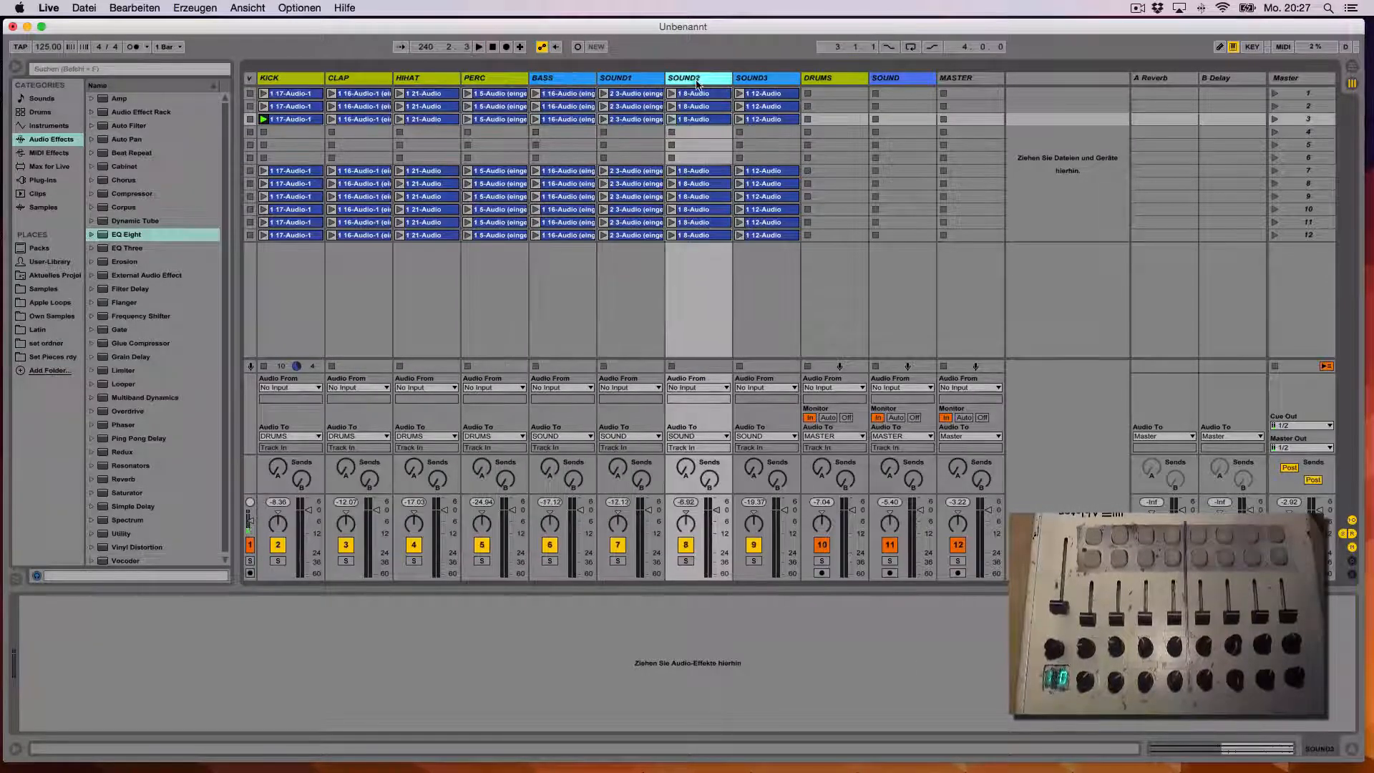
{"action": "left_click", "coordinate": [768, 81]}
{"action": "left_click", "coordinate": [700, 80]}
{"action": "left_click", "coordinate": [628, 80]}
{"action": "left_click", "coordinate": [569, 81]}
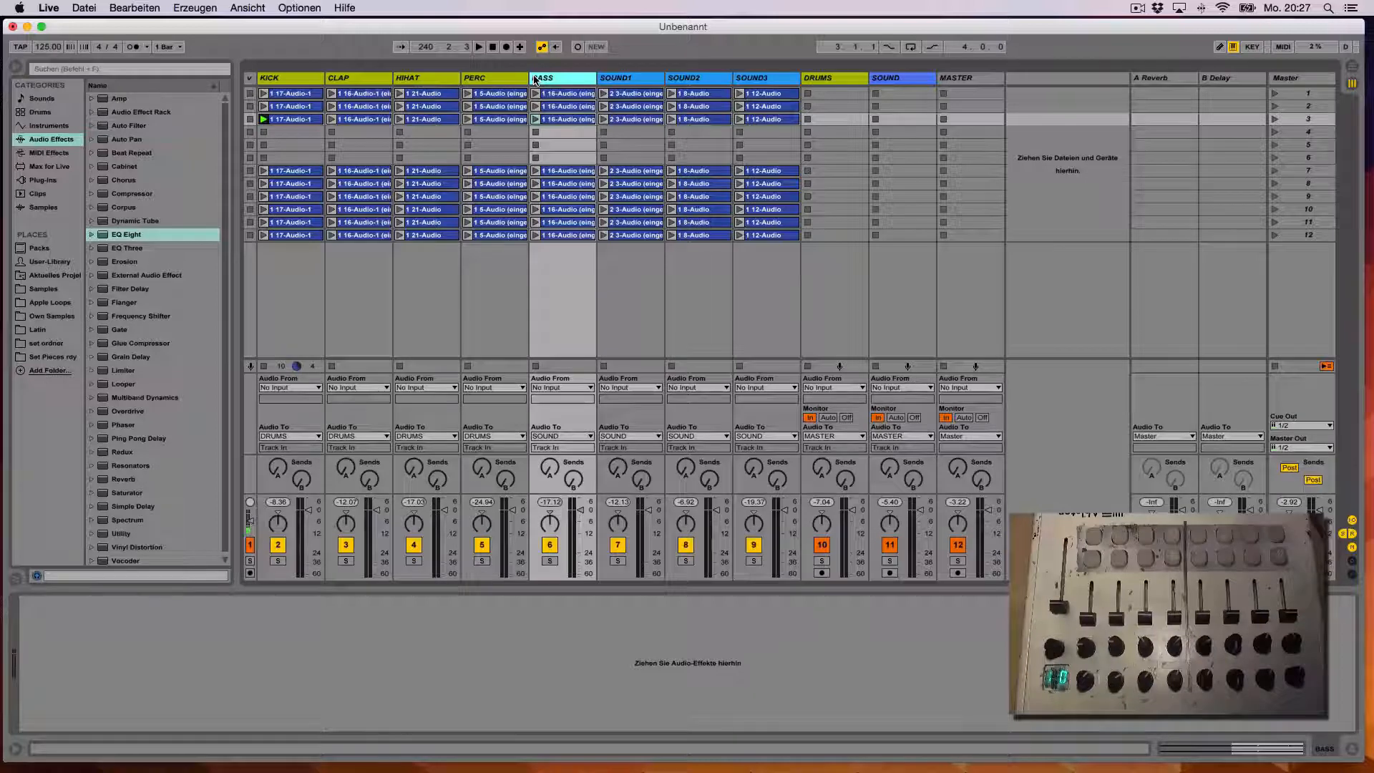
{"action": "left_click", "coordinate": [820, 83]}
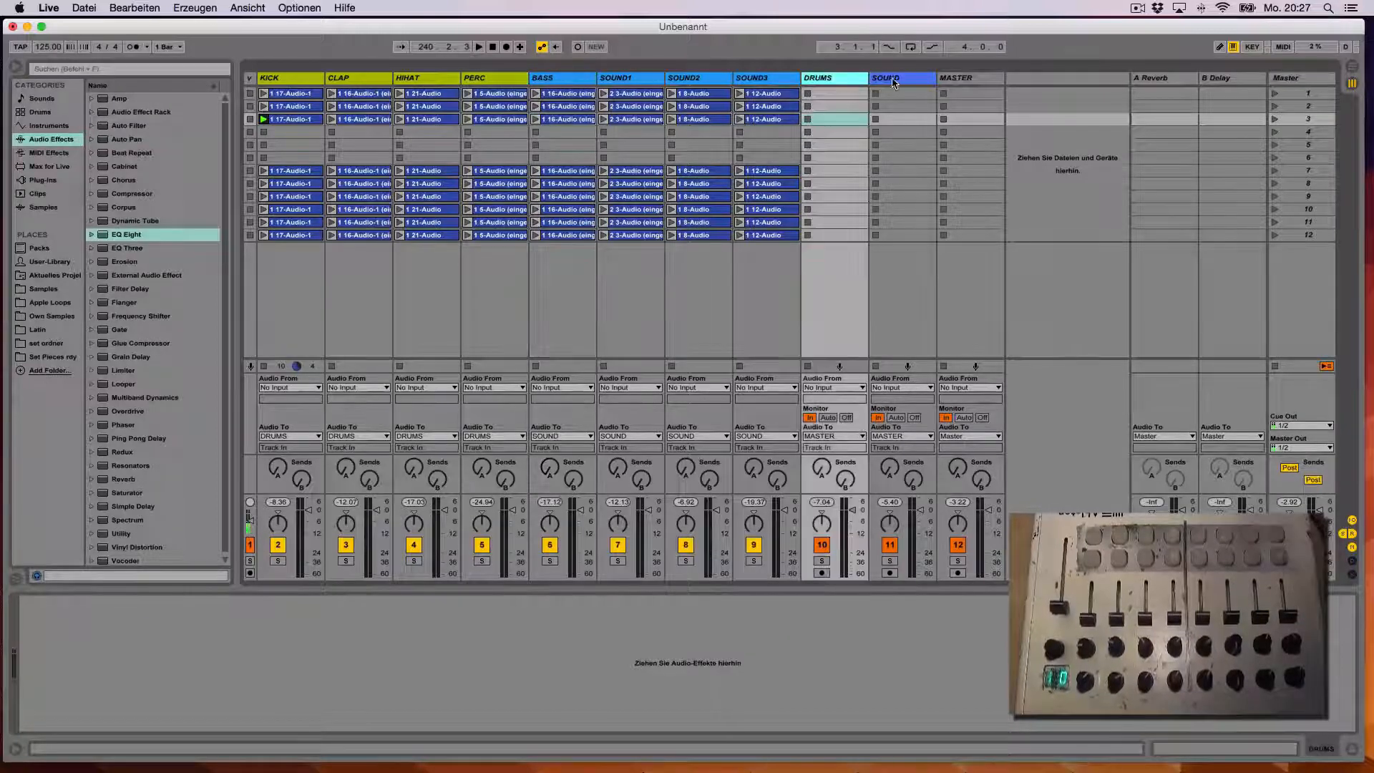
{"action": "left_click", "coordinate": [898, 79]}
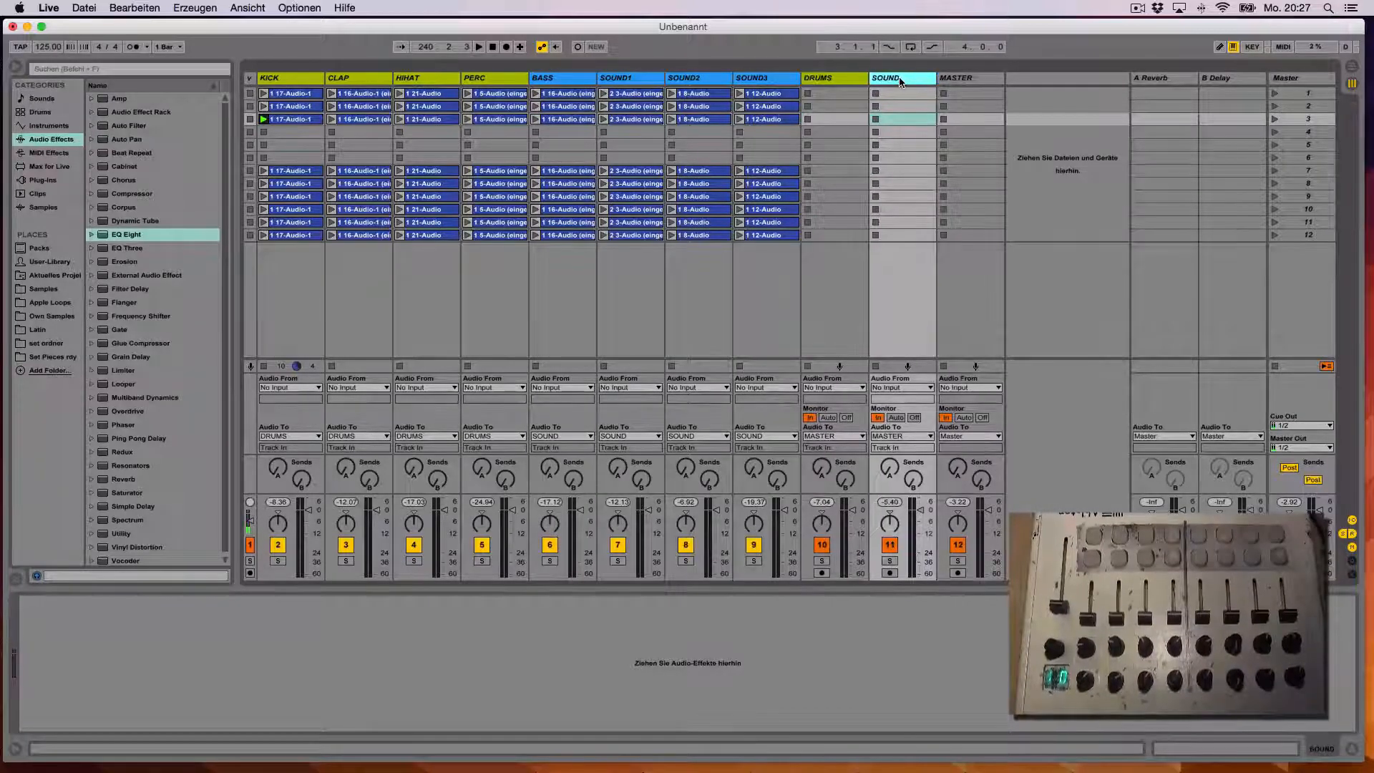
Add EQ Eight to the DRUMS bus and make its band 1 a low-cut filter
{"action": "left_click", "coordinate": [852, 83]}
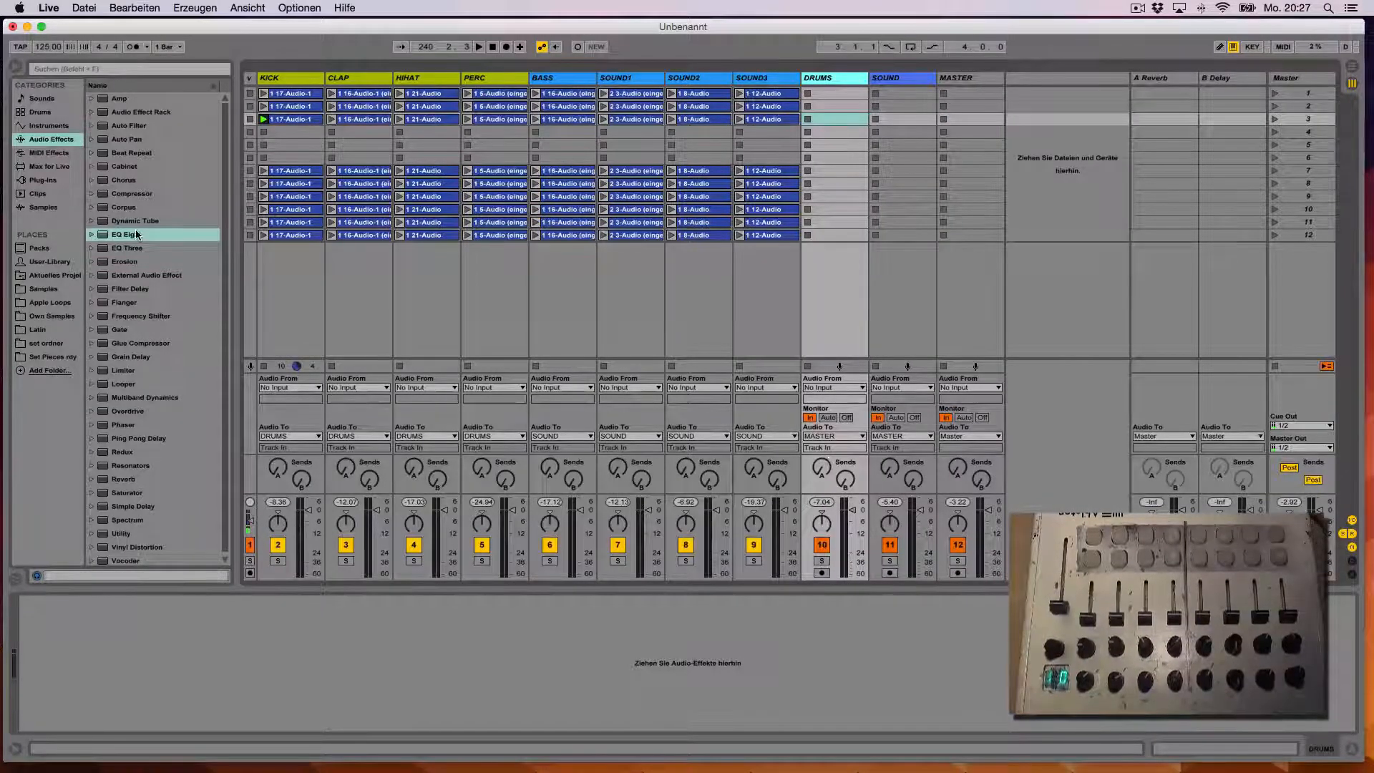
{"action": "left_click_drag", "start_coordinate": [136, 234], "coordinate": [290, 524]}
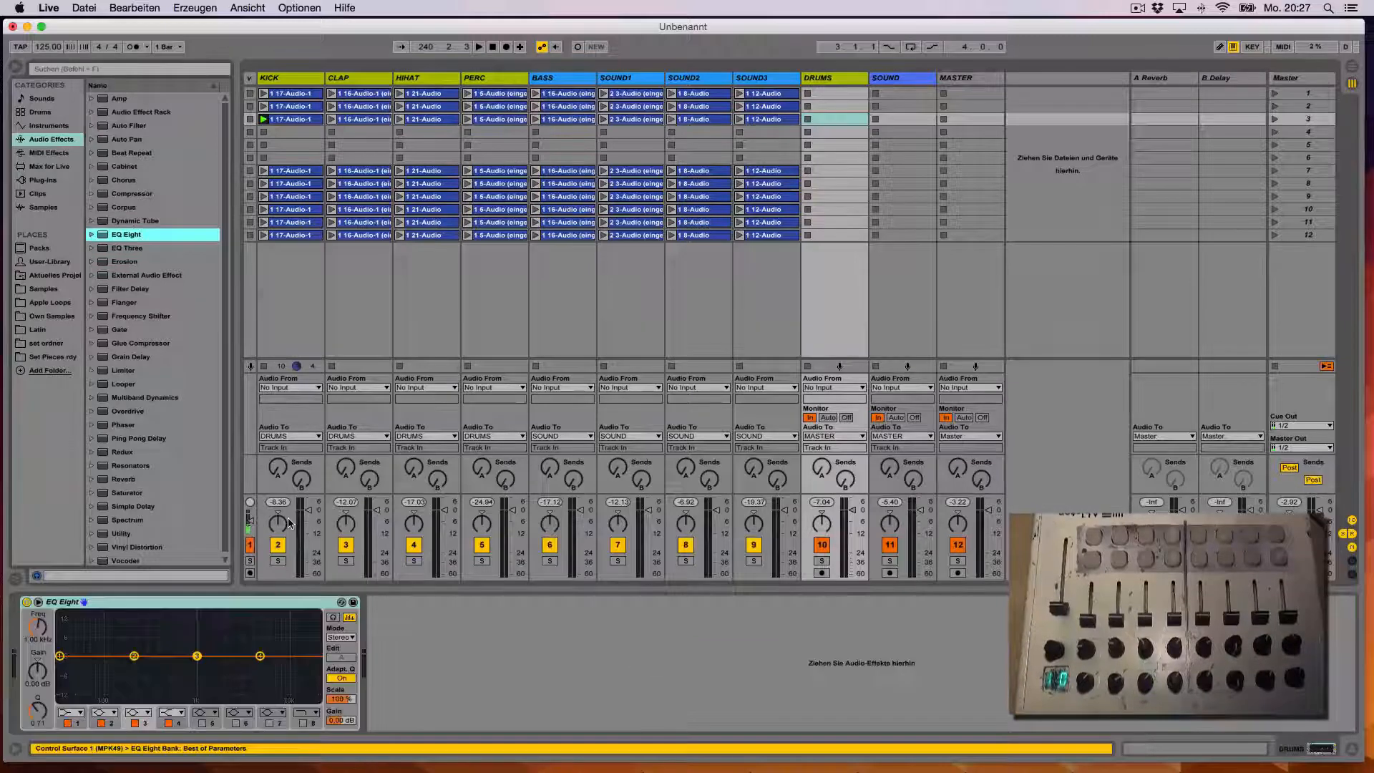
{"action": "left_click", "coordinate": [71, 714]}
{"action": "left_click", "coordinate": [70, 636]}
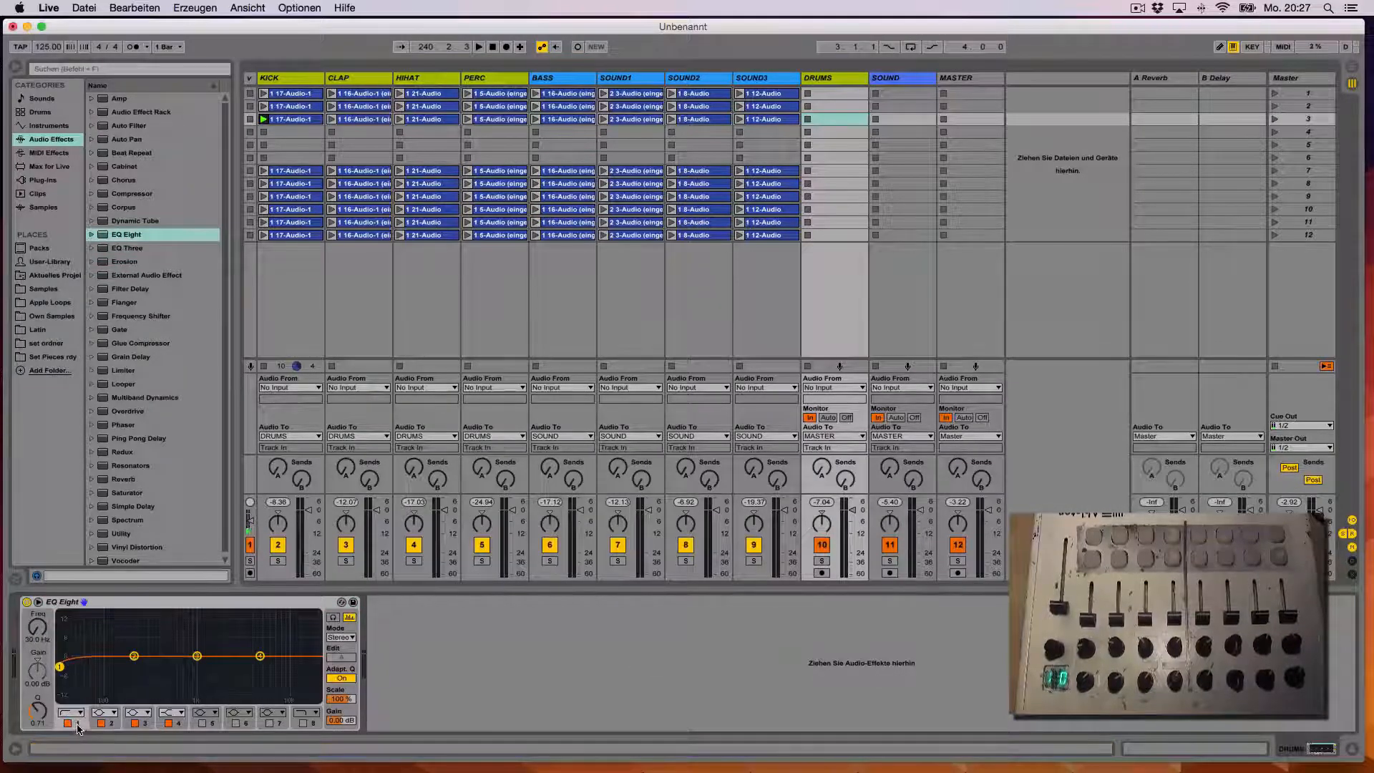
In MIDI mapping mode, assign the DRUMS EQ Eight band 1 frequency to CC 5 with a maximum of about 1.9 kHz
{"action": "left_click", "coordinate": [1283, 47]}
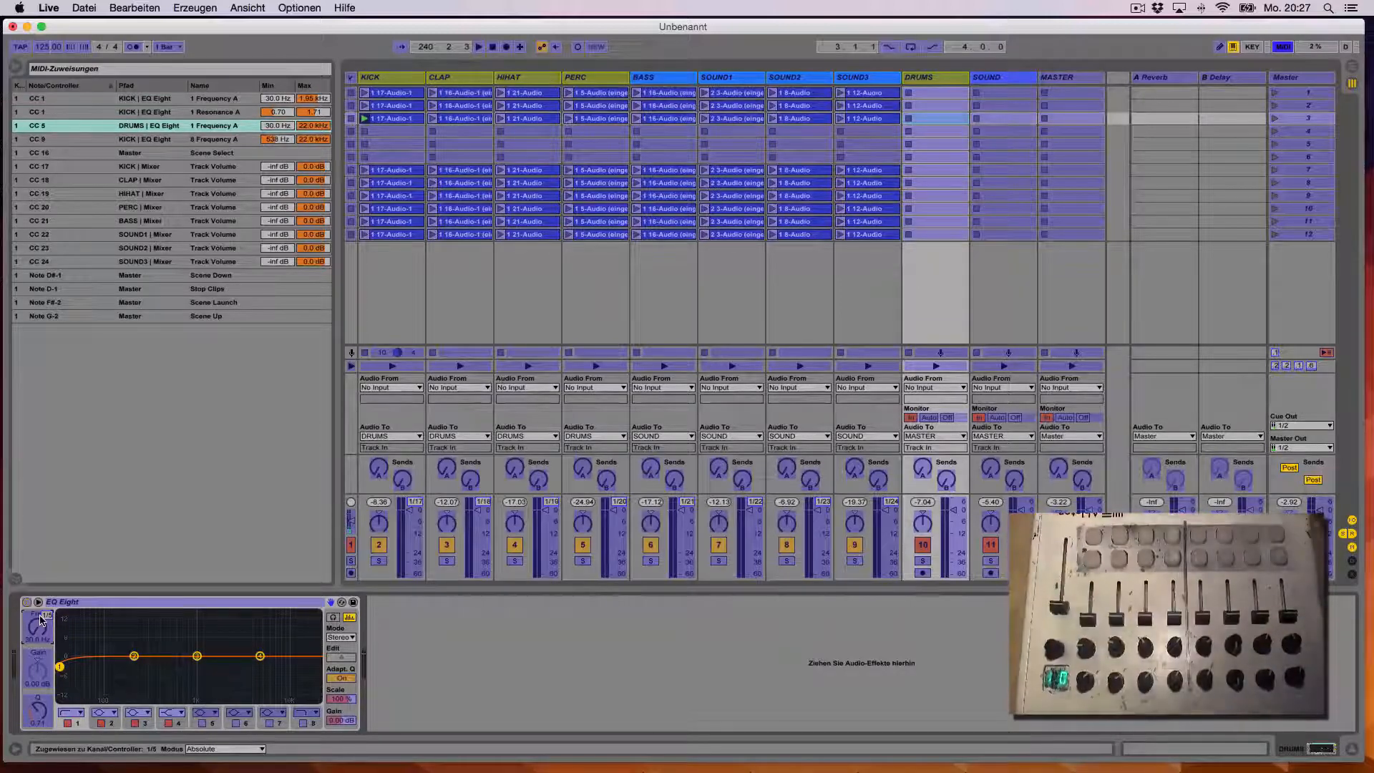
{"action": "left_click", "coordinate": [309, 131]}
{"action": "left_click_drag", "start_coordinate": [309, 131], "coordinate": [309, 194]}
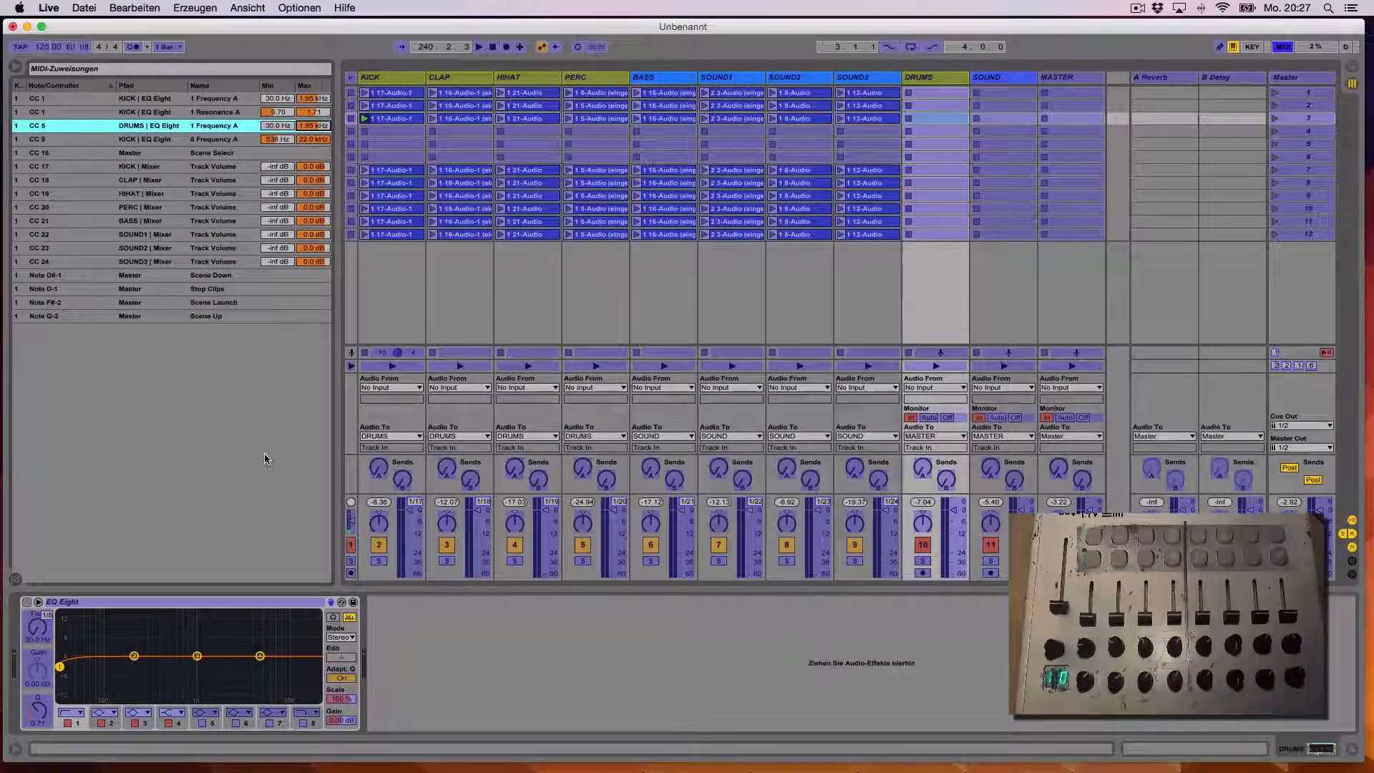
Assign the DRUMS EQ Eight band 1 resonance to CC 5 with a minimum of 0.7 and a maximum of about 1.71
{"action": "left_click", "coordinate": [34, 719]}
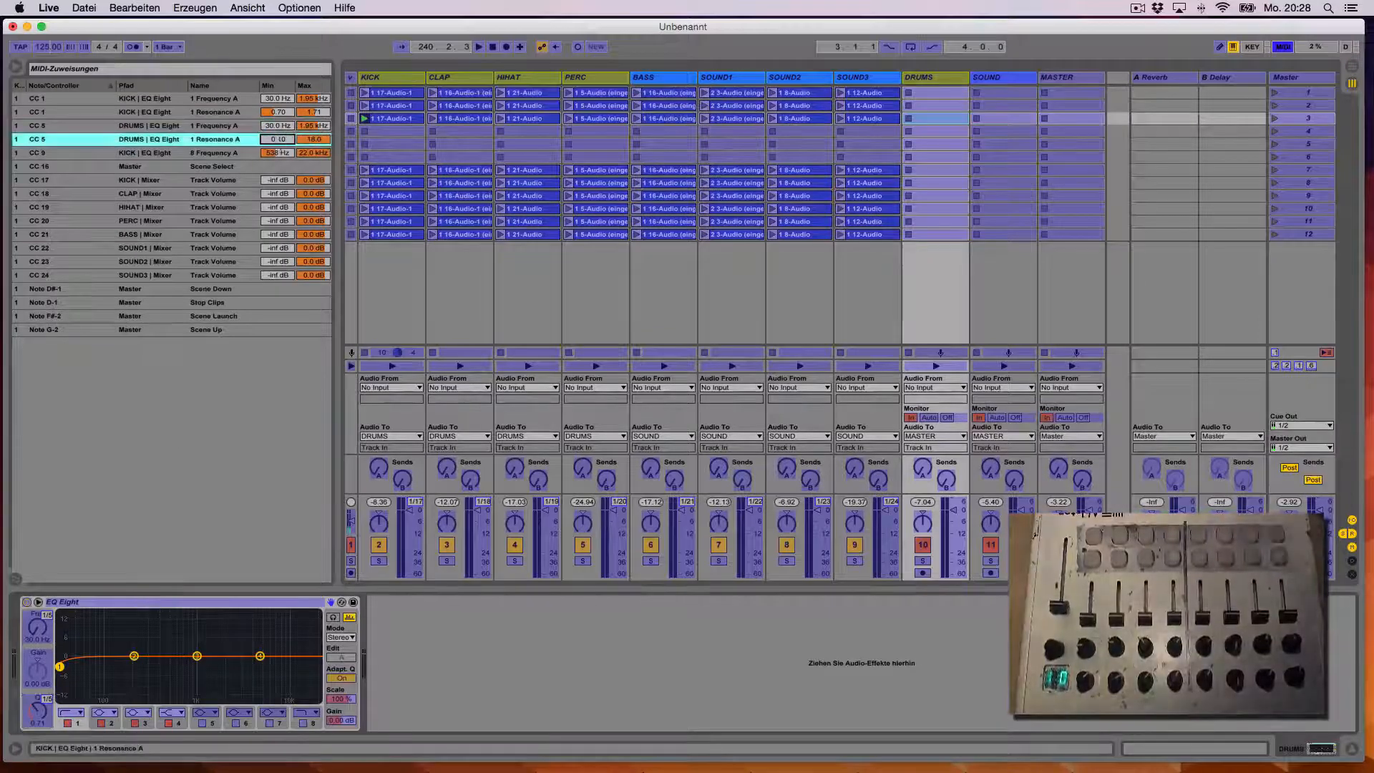
{"action": "type", "text": "0.7"}
{"action": "key", "text": "Return"}
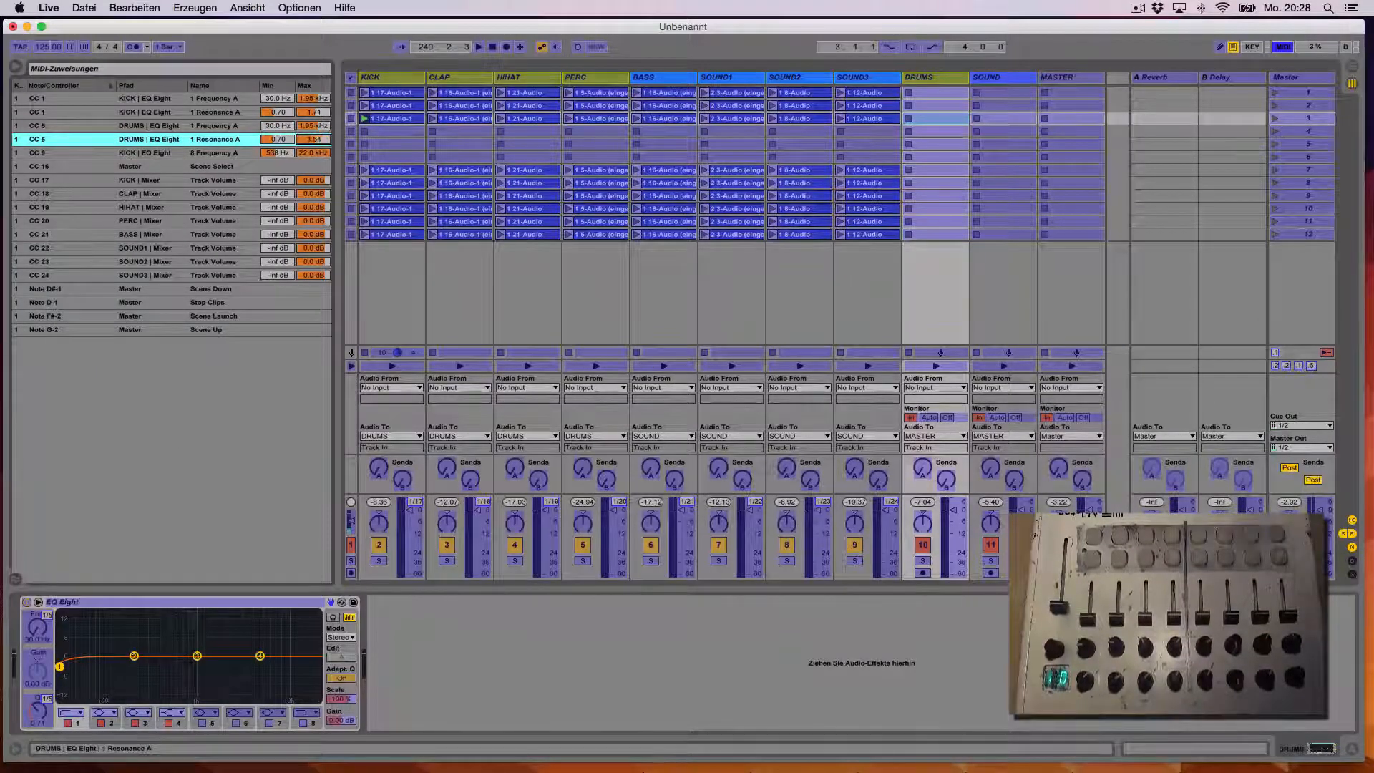
{"action": "left_click_drag", "start_coordinate": [316, 139], "coordinate": [313, 191]}
{"action": "left_click_drag", "start_coordinate": [315, 140], "coordinate": [315, 143]}
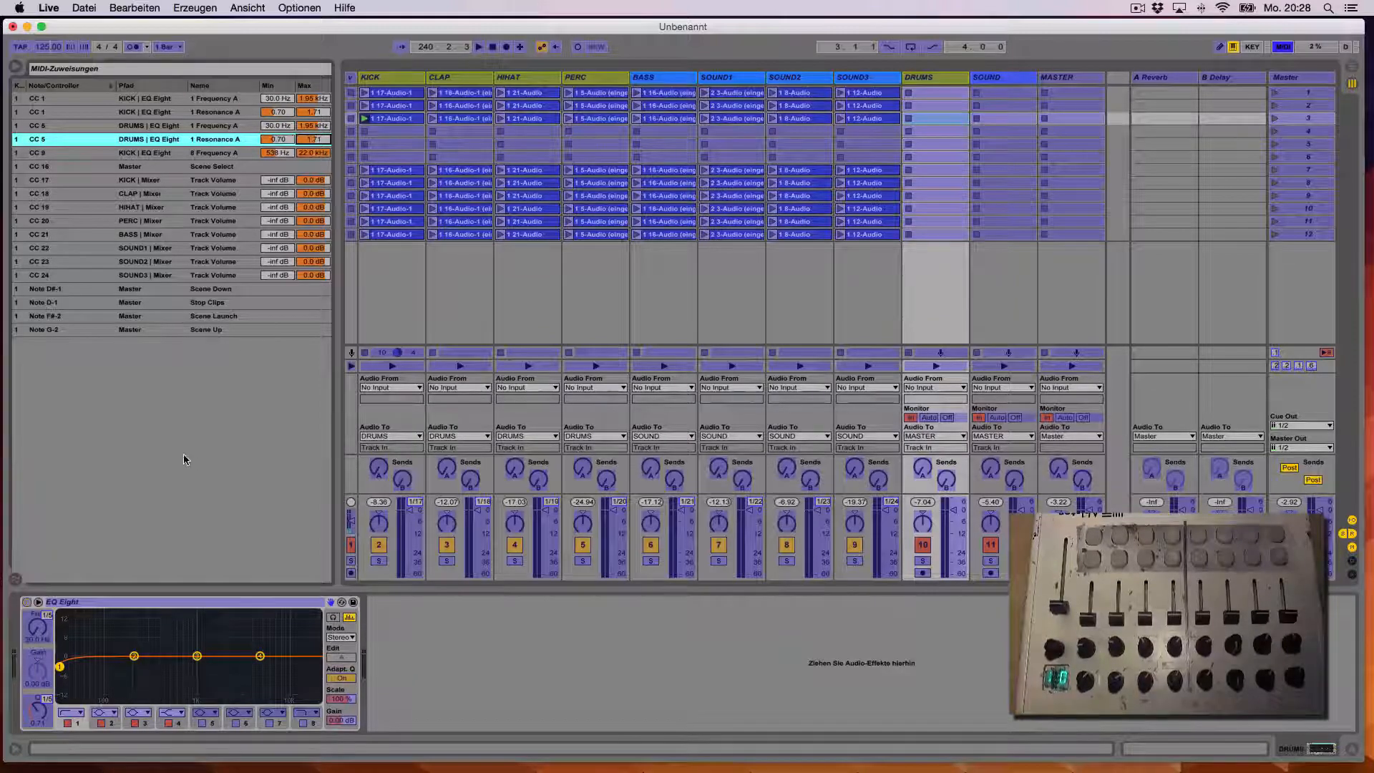
Leave MIDI mapping and play the scene 3 clips of CLAP, HIHAT and PERC to test the DRUMS bus filter
{"action": "key", "text": "super+m"}
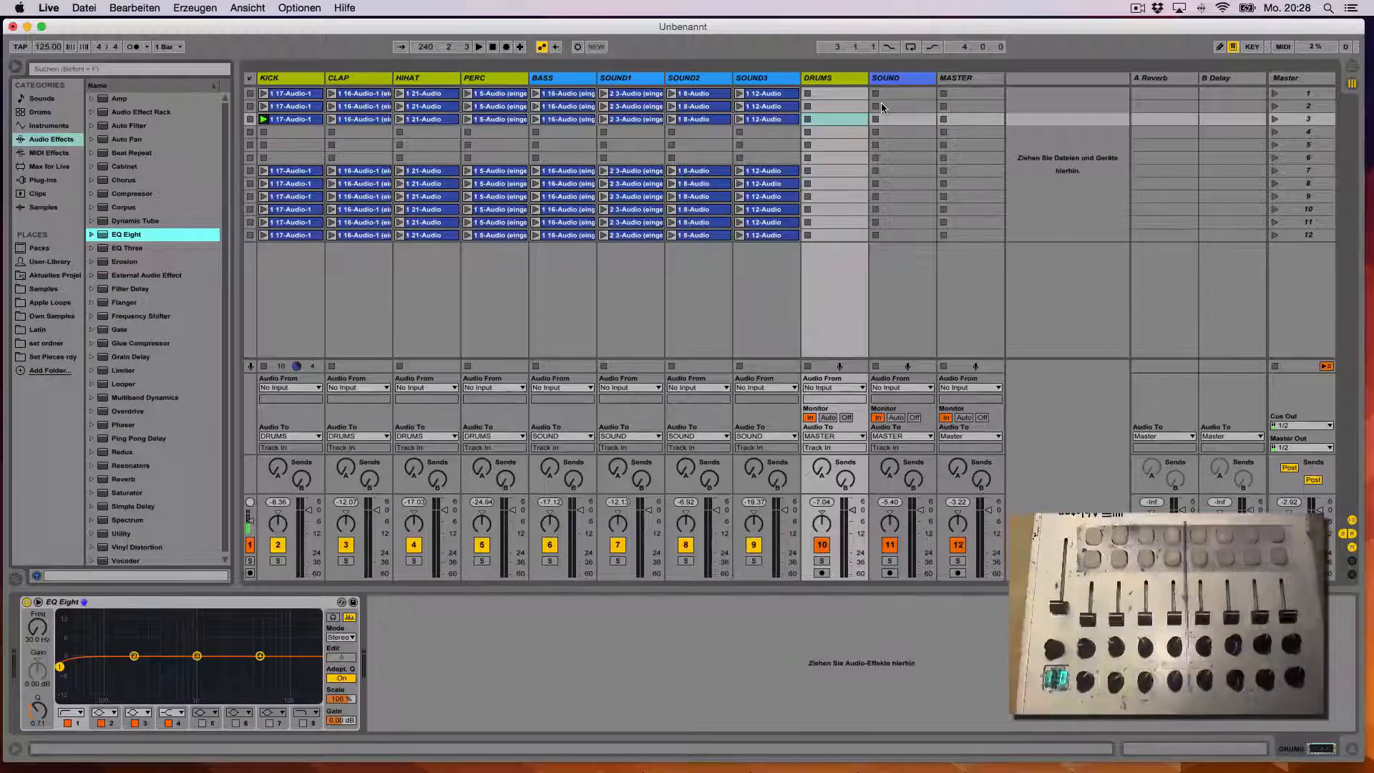
{"action": "left_click", "coordinate": [333, 118]}
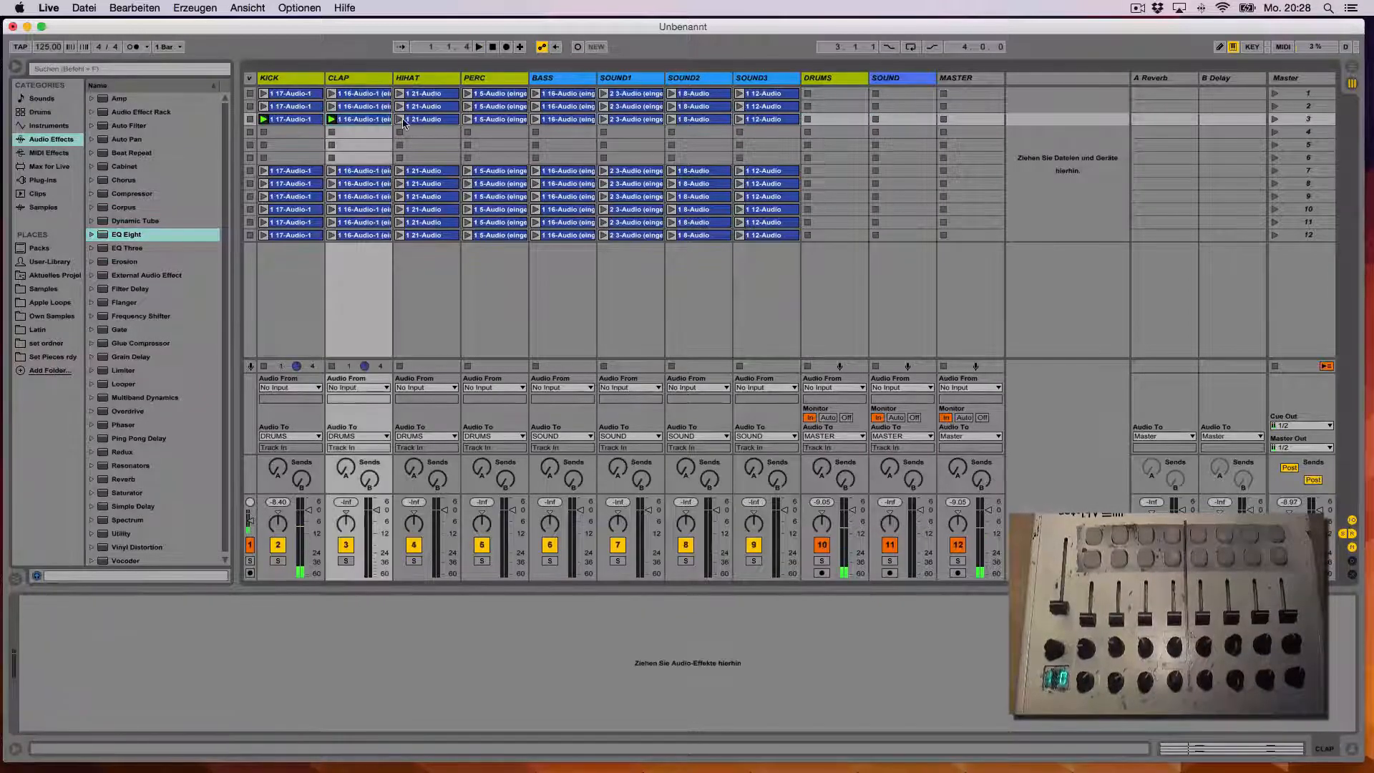
{"action": "left_click", "coordinate": [400, 119]}
{"action": "left_click", "coordinate": [468, 119]}
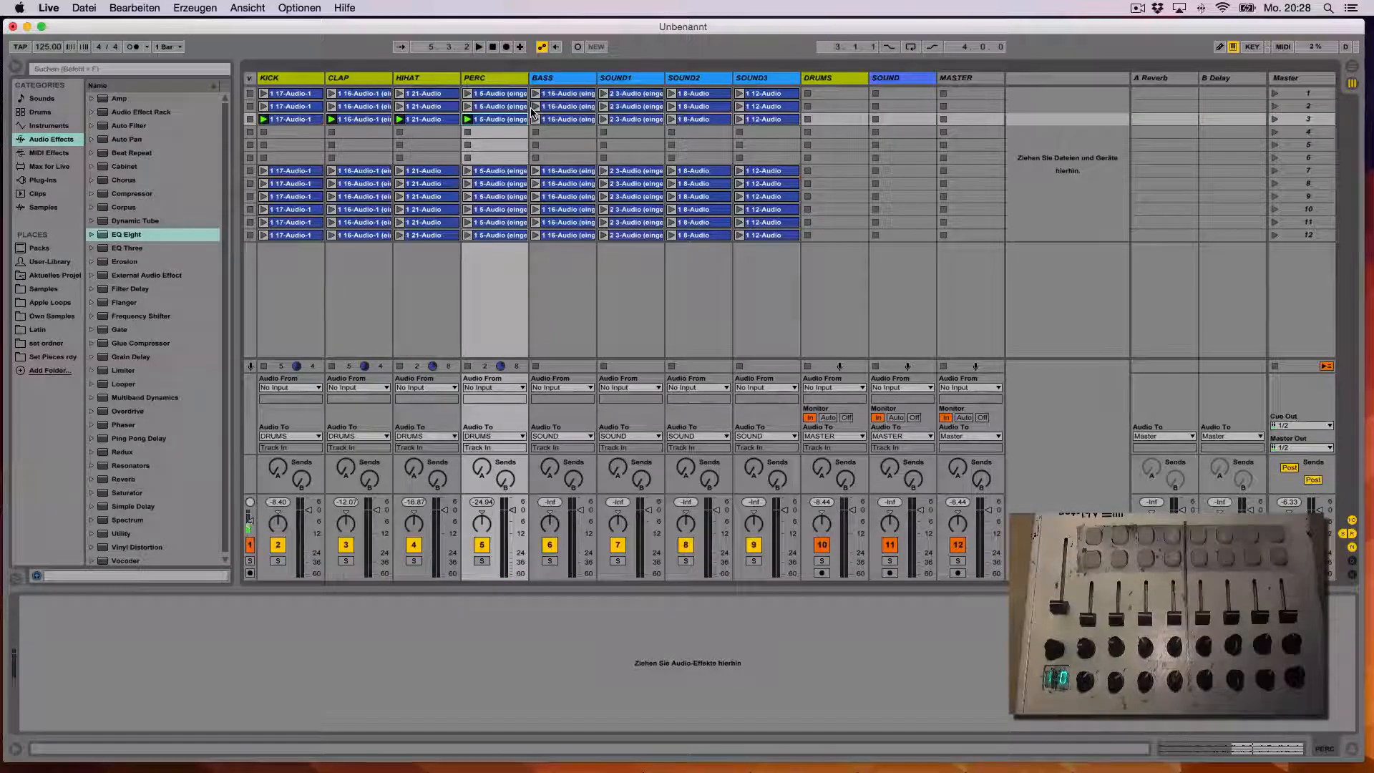
{"action": "left_click", "coordinate": [816, 79]}
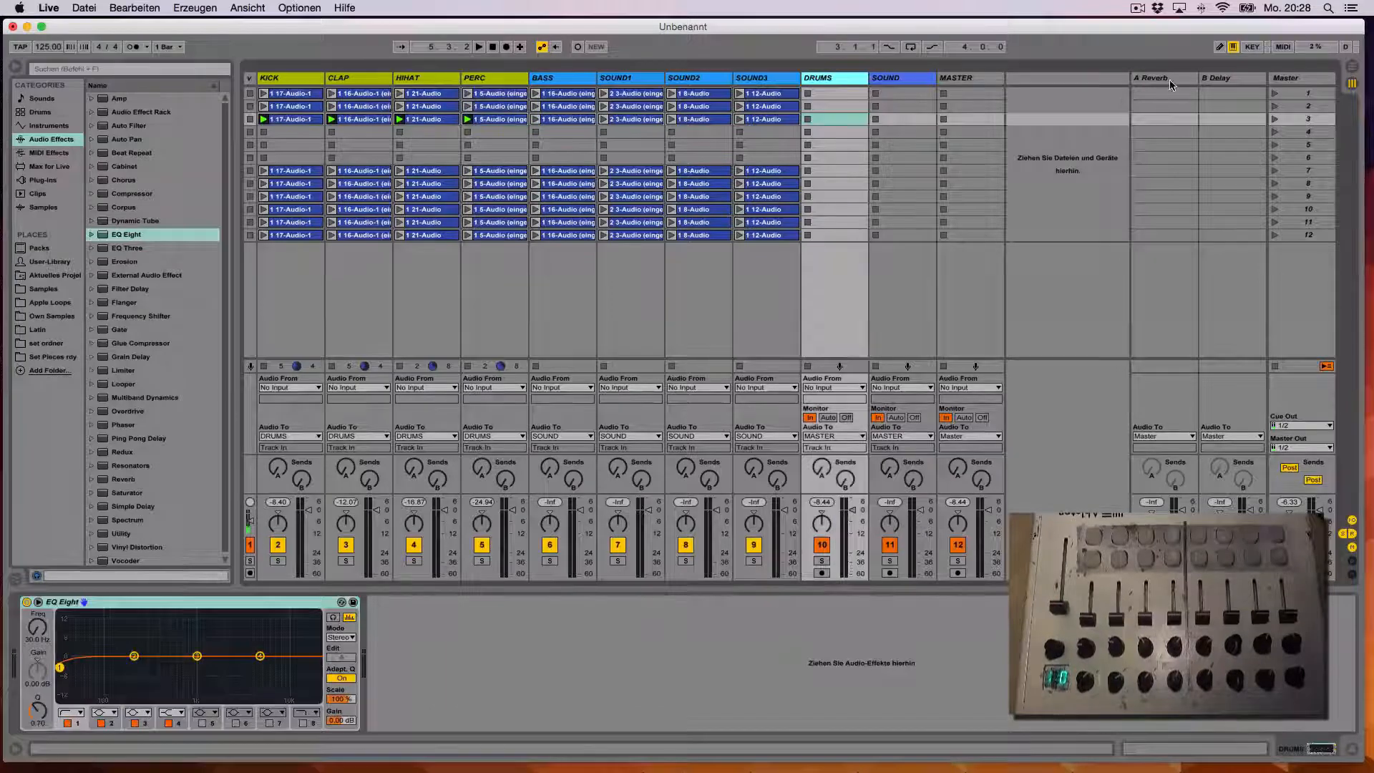
Replace return A's Reverb with a fresh one, turn off its input Hi Cut, and set stereo to 120 and decay time to 3.75 s
{"action": "left_click", "coordinate": [1170, 81]}
{"action": "left_click", "coordinate": [244, 603]}
{"action": "key", "text": "Delete"}
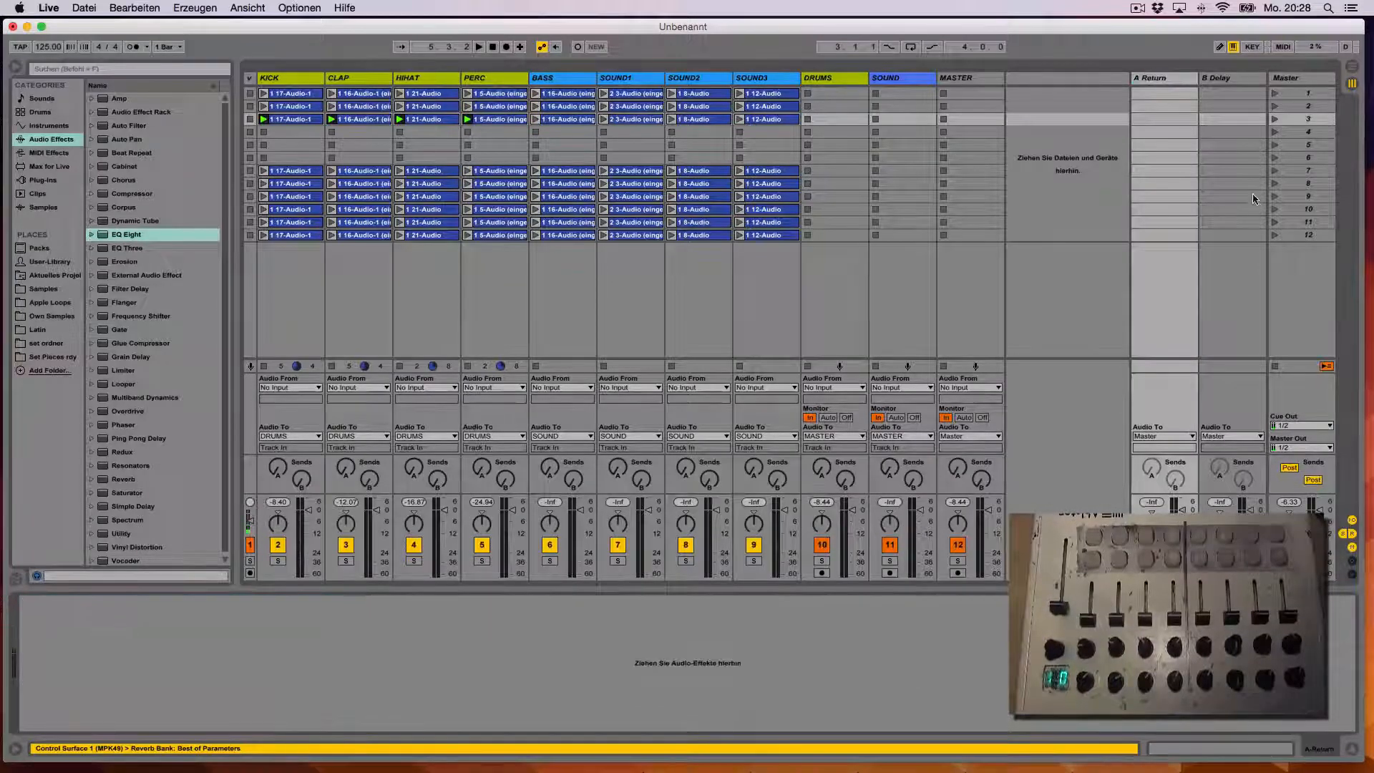
{"action": "left_click", "coordinate": [1167, 78]}
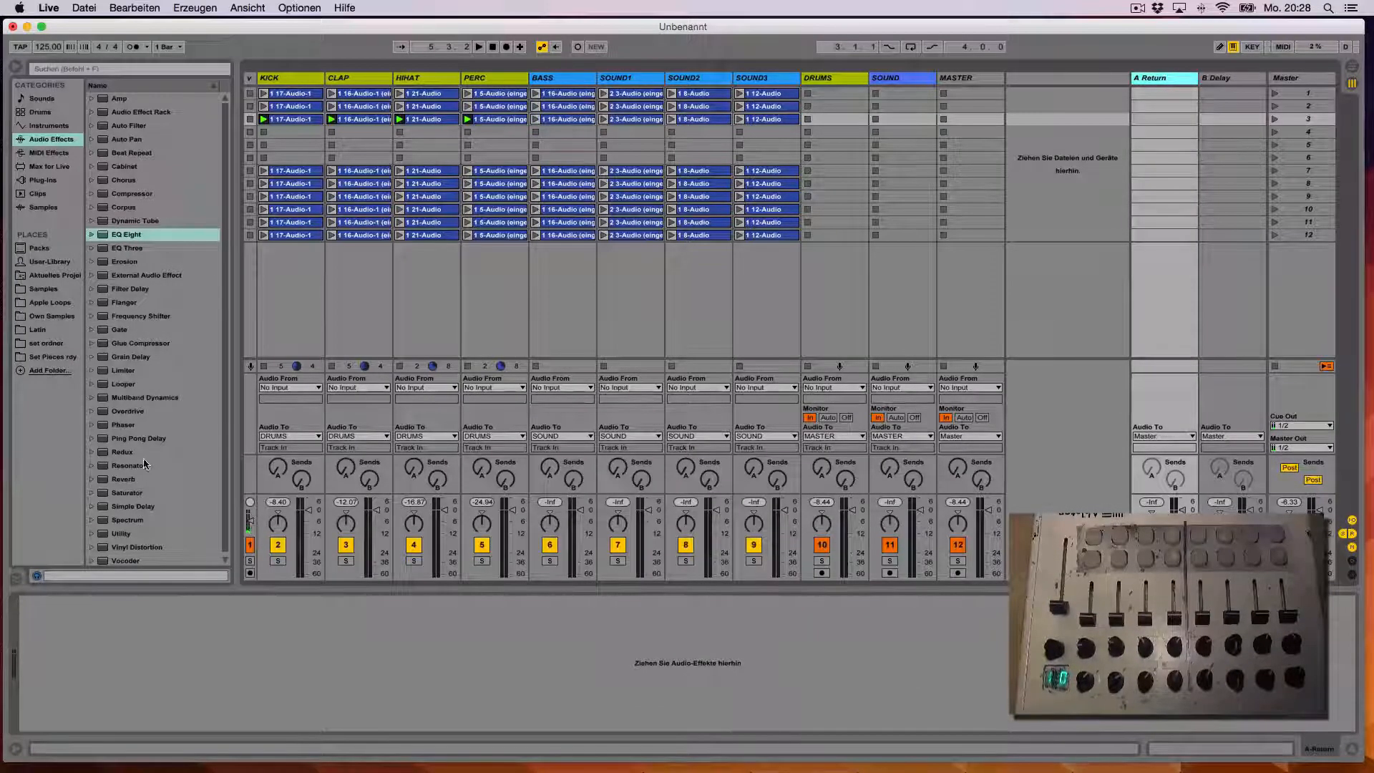
{"action": "double_click", "coordinate": [130, 482]}
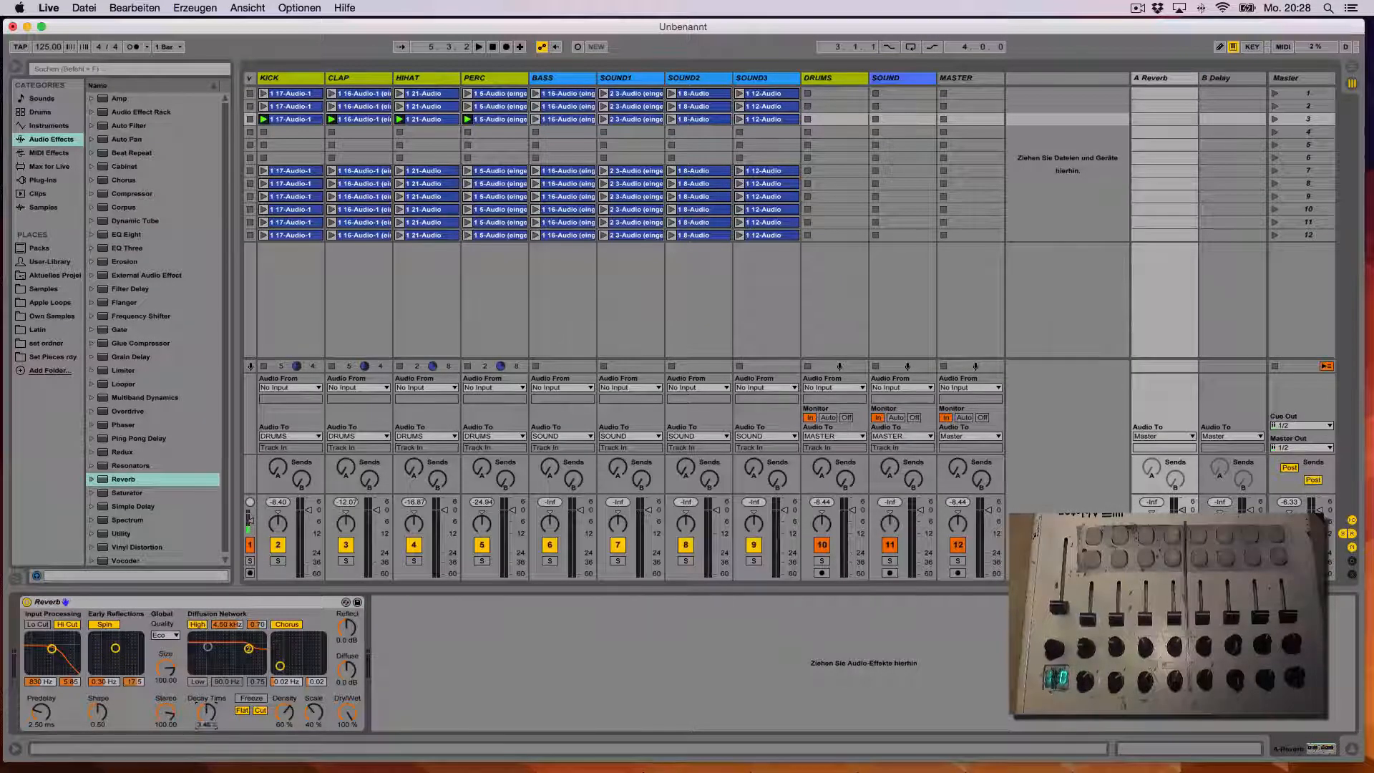
{"action": "left_click", "coordinate": [68, 623]}
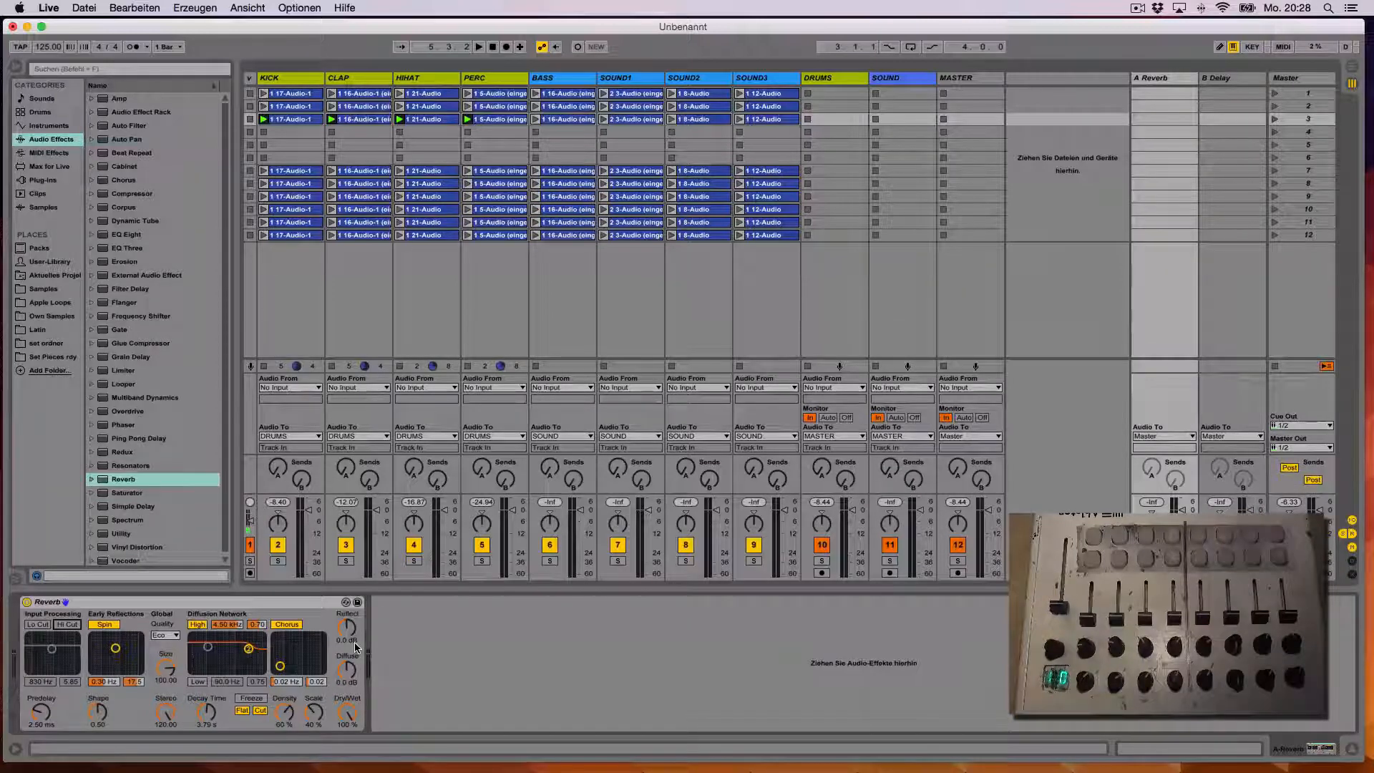
{"action": "left_click", "coordinate": [327, 601]}
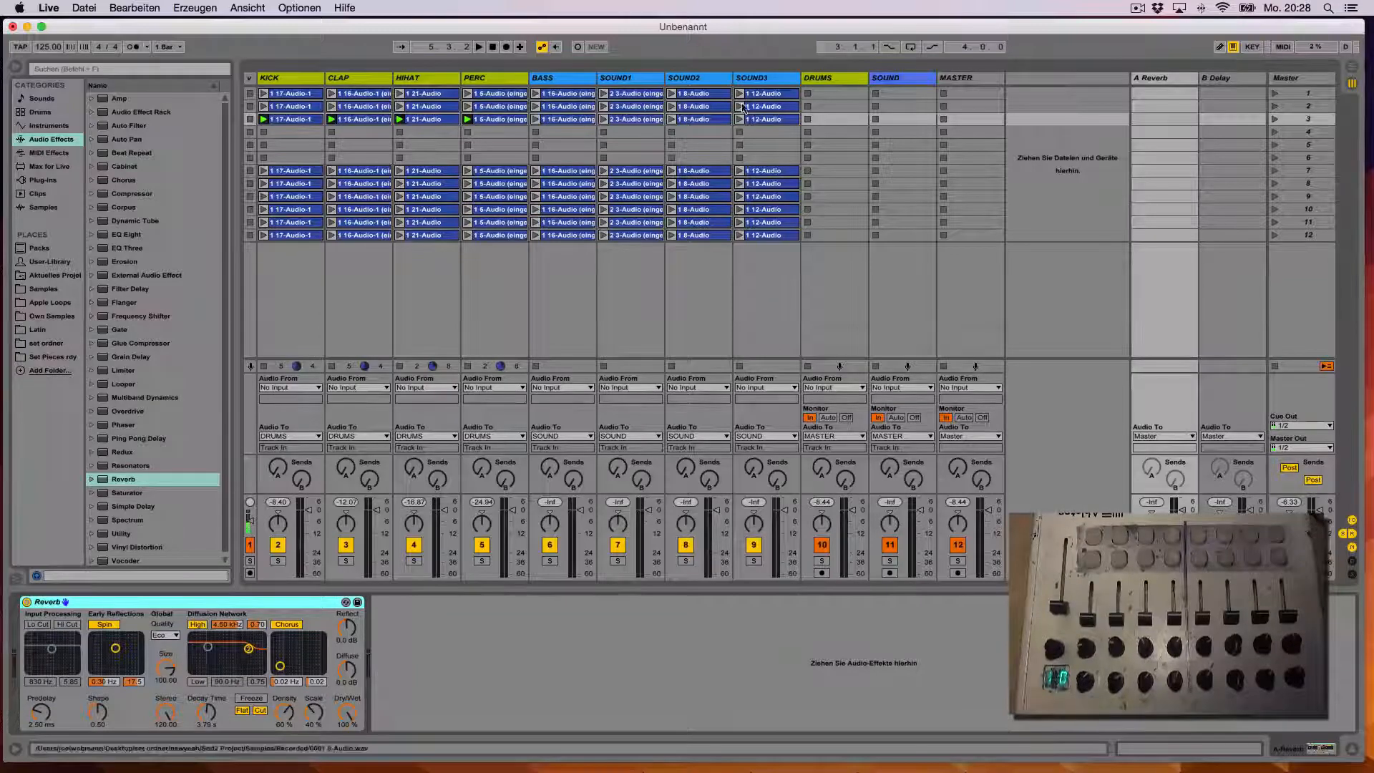
Assign the DRUMS bus A-Reverb send to CC 5 in MIDI mapping mode and play the set to test it
{"action": "left_click", "coordinate": [836, 78]}
{"action": "left_click", "coordinate": [1284, 47]}
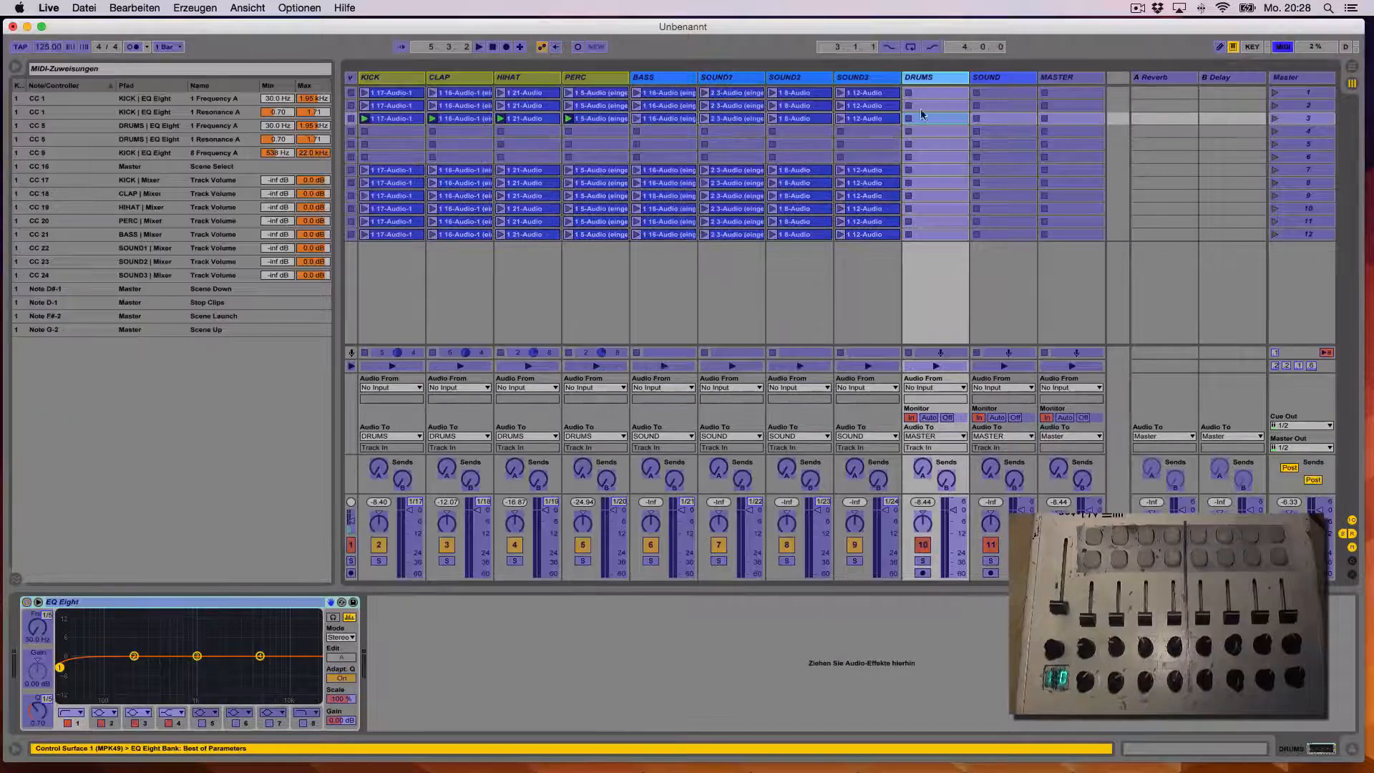
{"action": "left_click", "coordinate": [919, 467]}
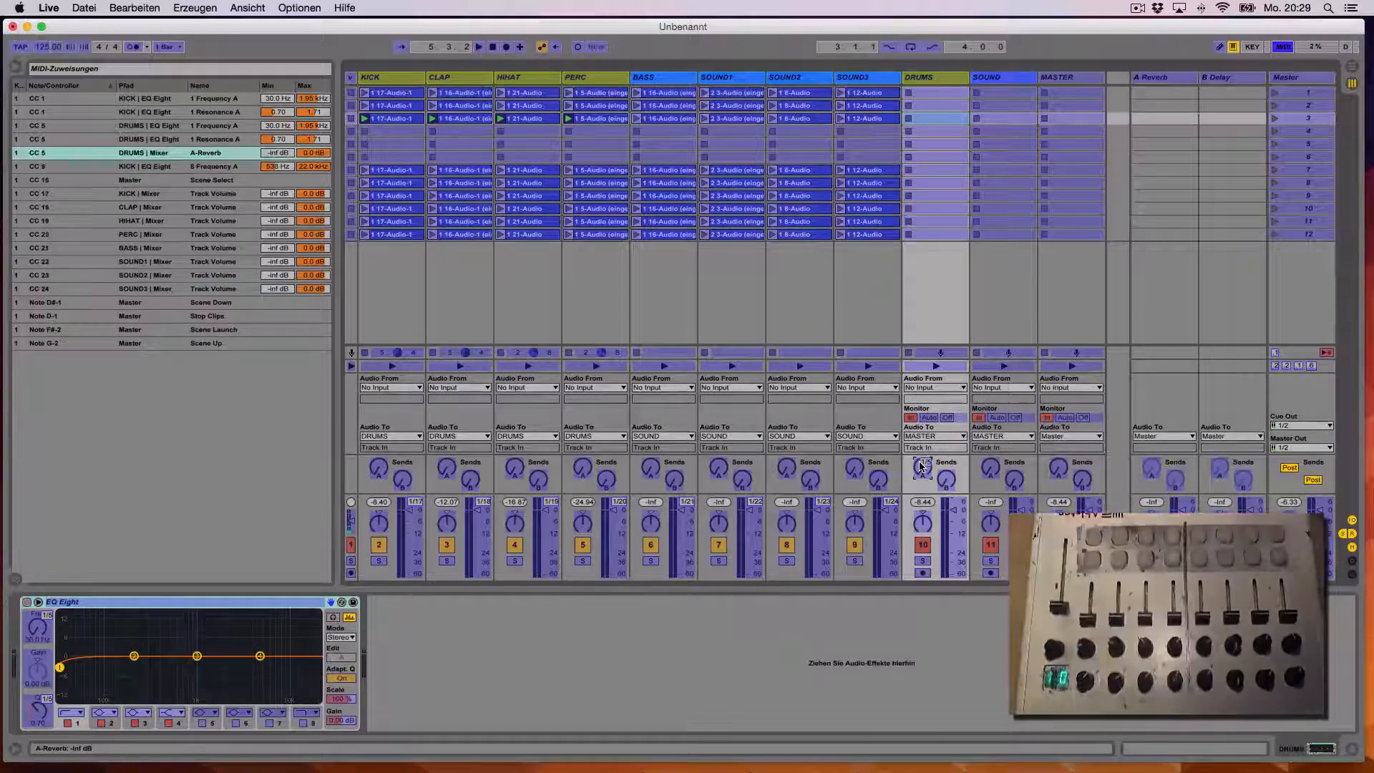
{"action": "left_click", "coordinate": [1284, 47]}
{"action": "key", "text": "space"}
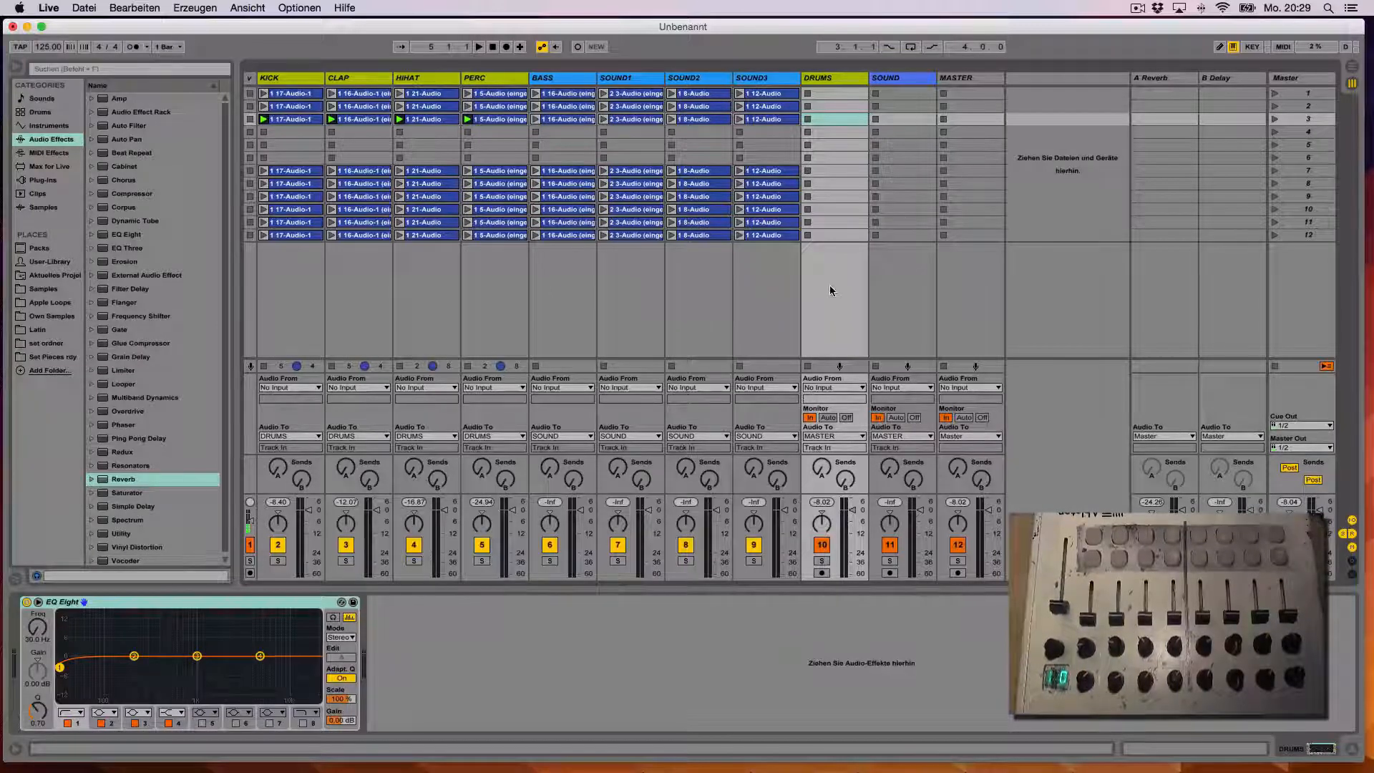
{"action": "left_click", "coordinate": [908, 80]}
{"action": "left_click", "coordinate": [955, 81]}
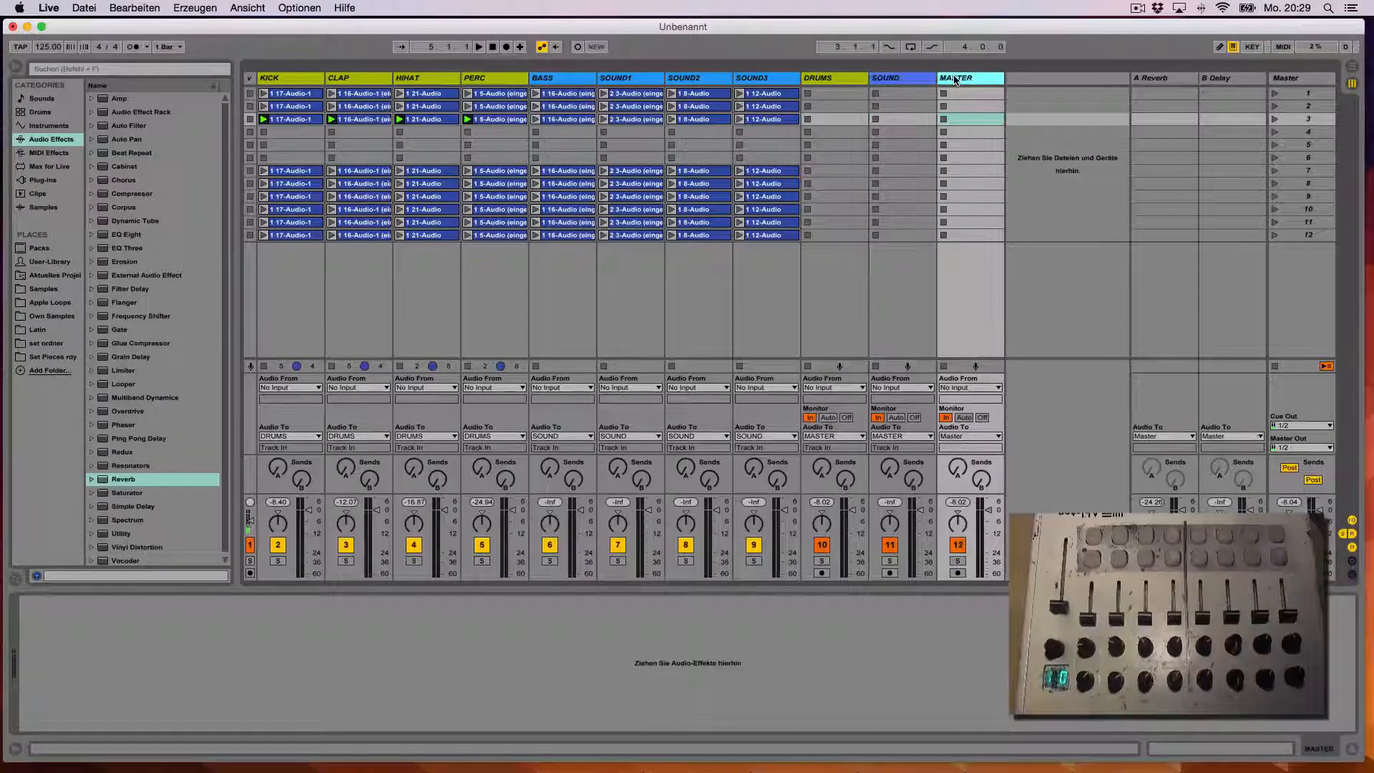
{"action": "left_click", "coordinate": [855, 80]}
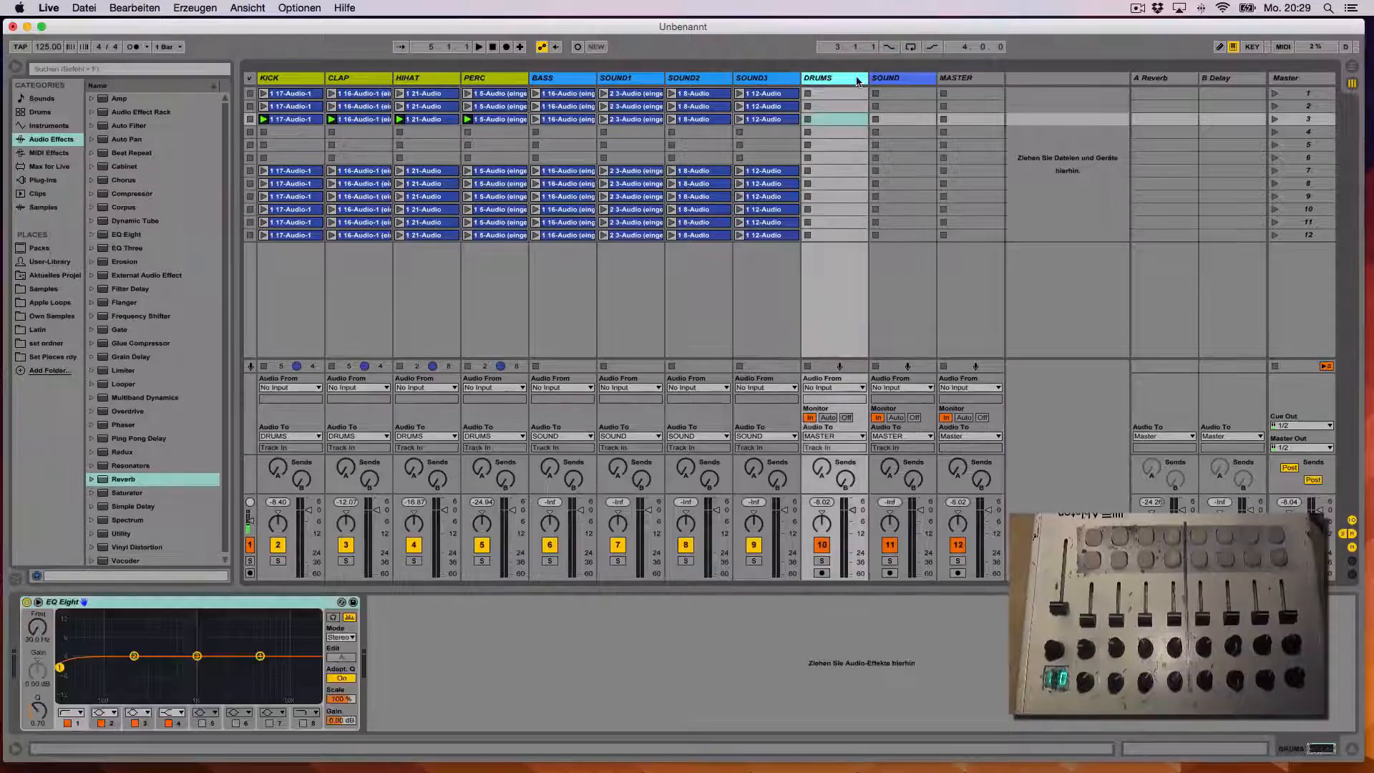
Set the feedback of the Delay on return B to 23 %
{"action": "left_click", "coordinate": [1215, 80]}
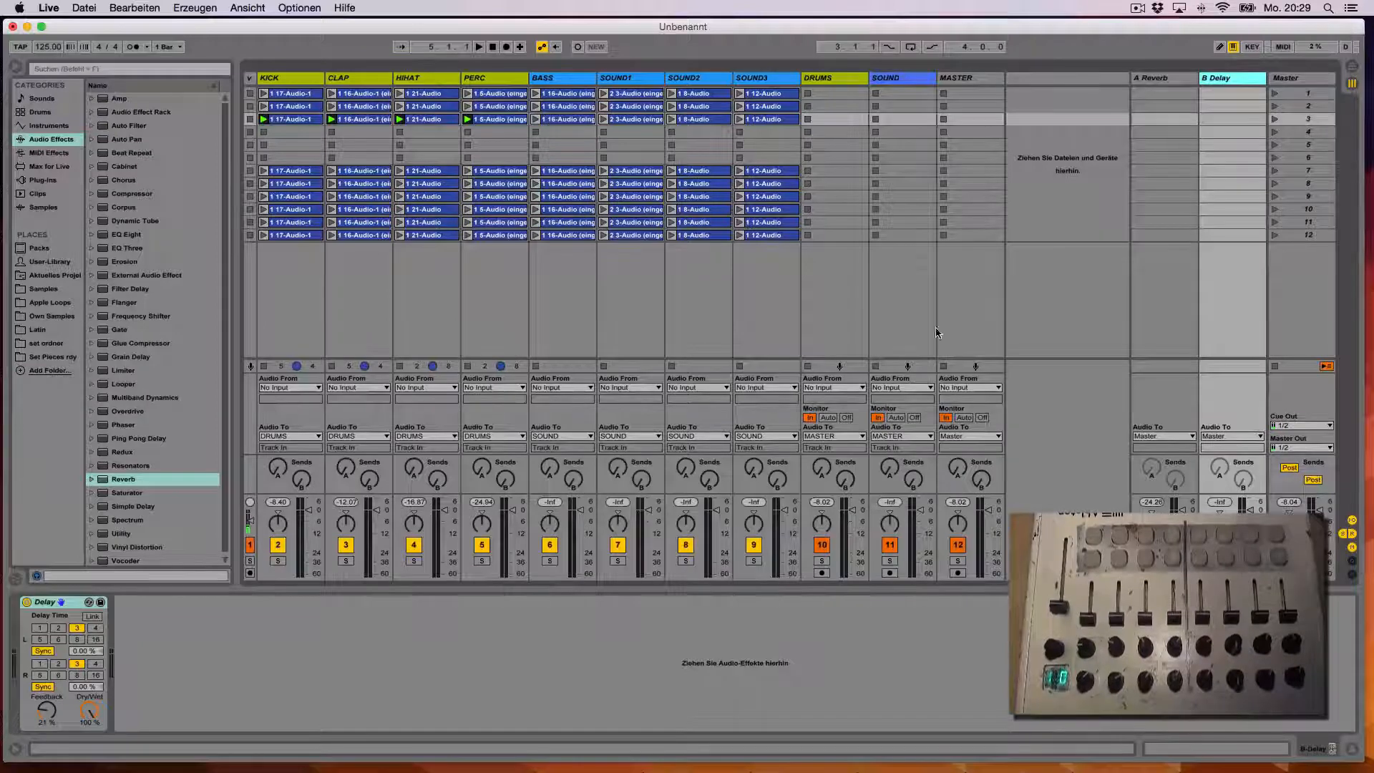
{"action": "double_click", "coordinate": [1217, 81]}
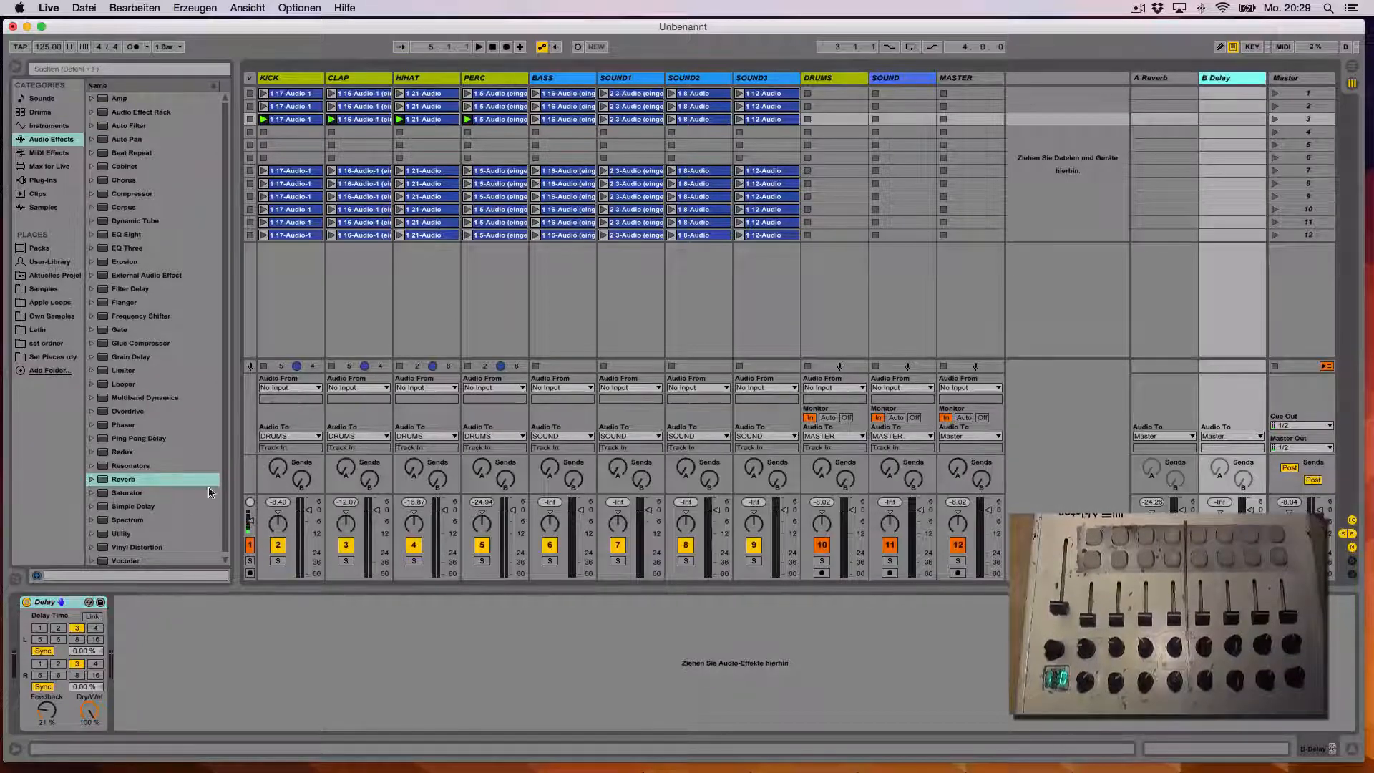
{"action": "left_click", "coordinate": [46, 710]}
{"action": "left_click_drag", "start_coordinate": [47, 710], "coordinate": [46, 707]}
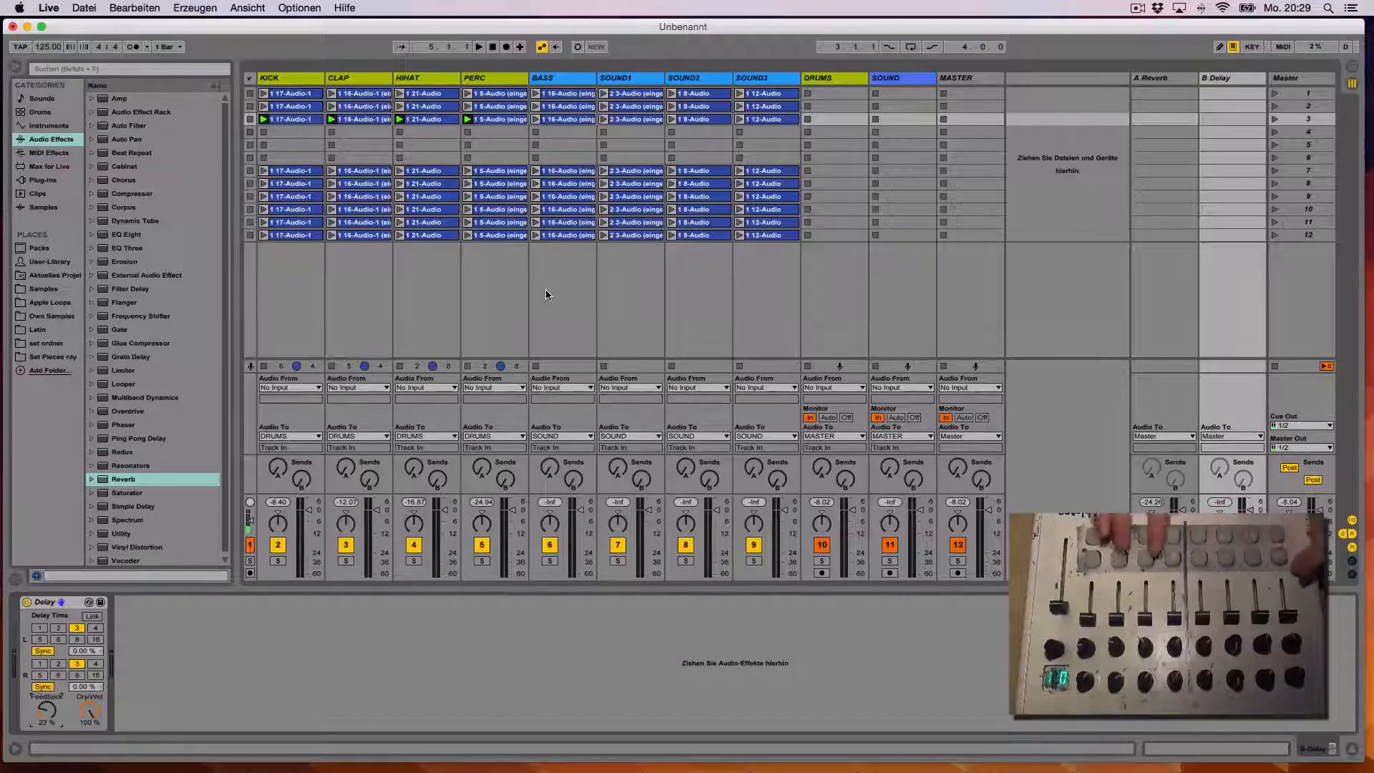
{"action": "left_click", "coordinate": [1239, 77]}
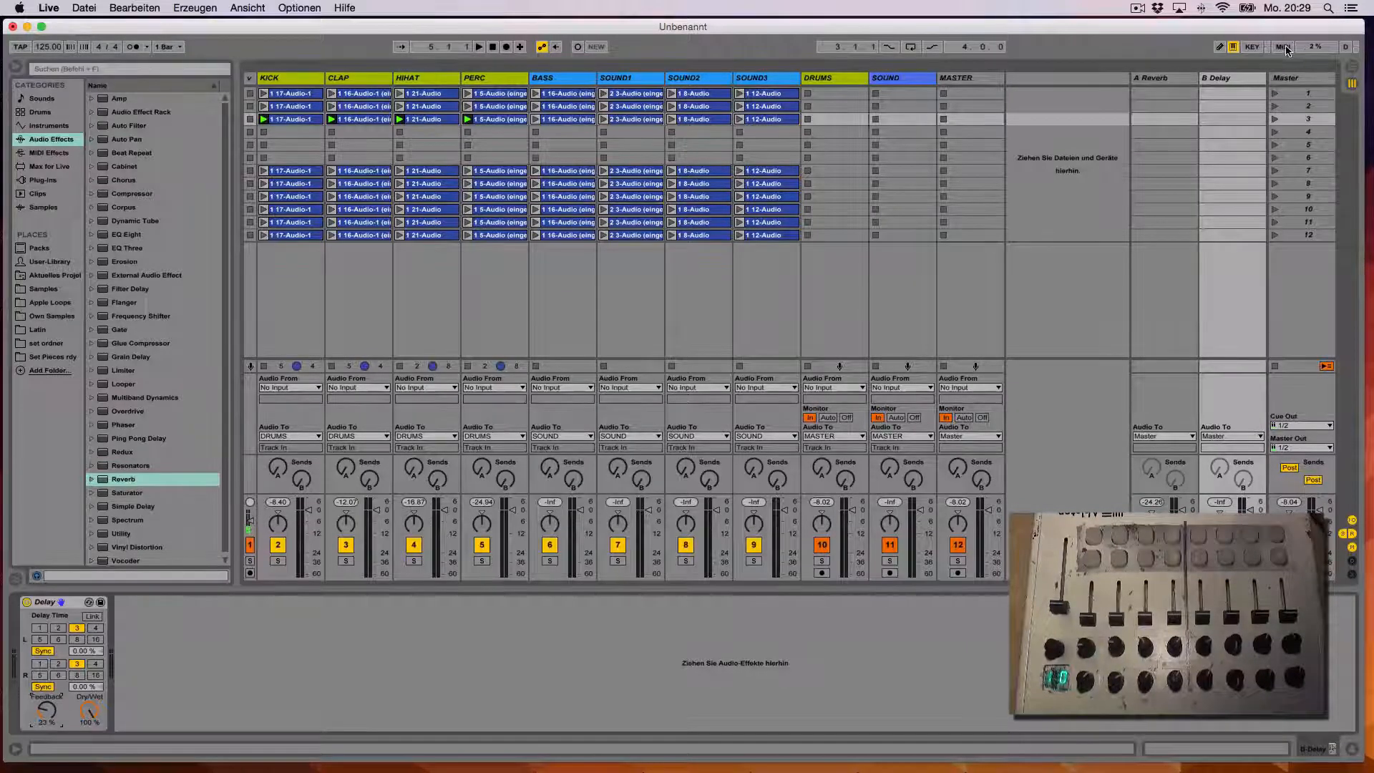
In MIDI mapping mode, assign CLAP's A-Reverb send to note C#-2 and its B-Delay send to note A-2
{"action": "left_click", "coordinate": [1282, 46]}
{"action": "left_click", "coordinate": [447, 466]}
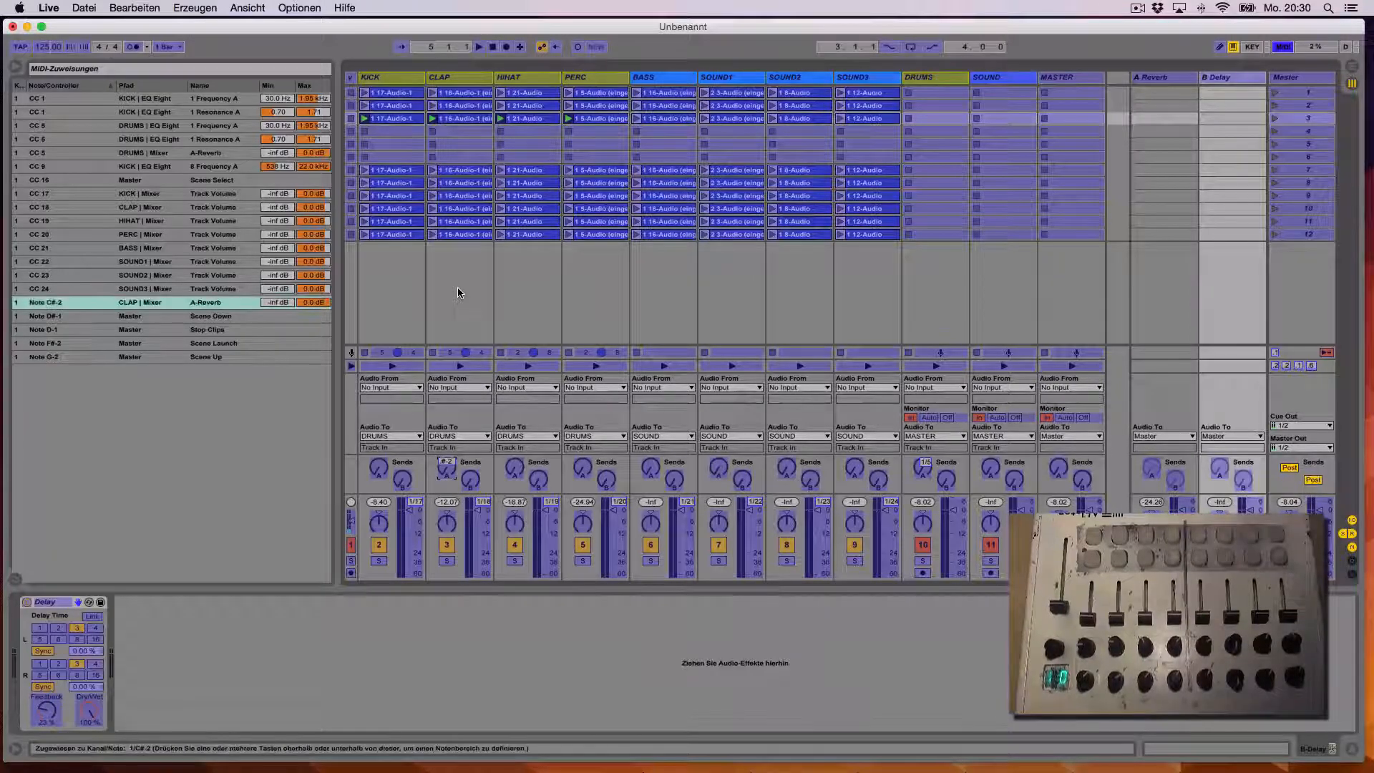
{"action": "left_click", "coordinate": [469, 477]}
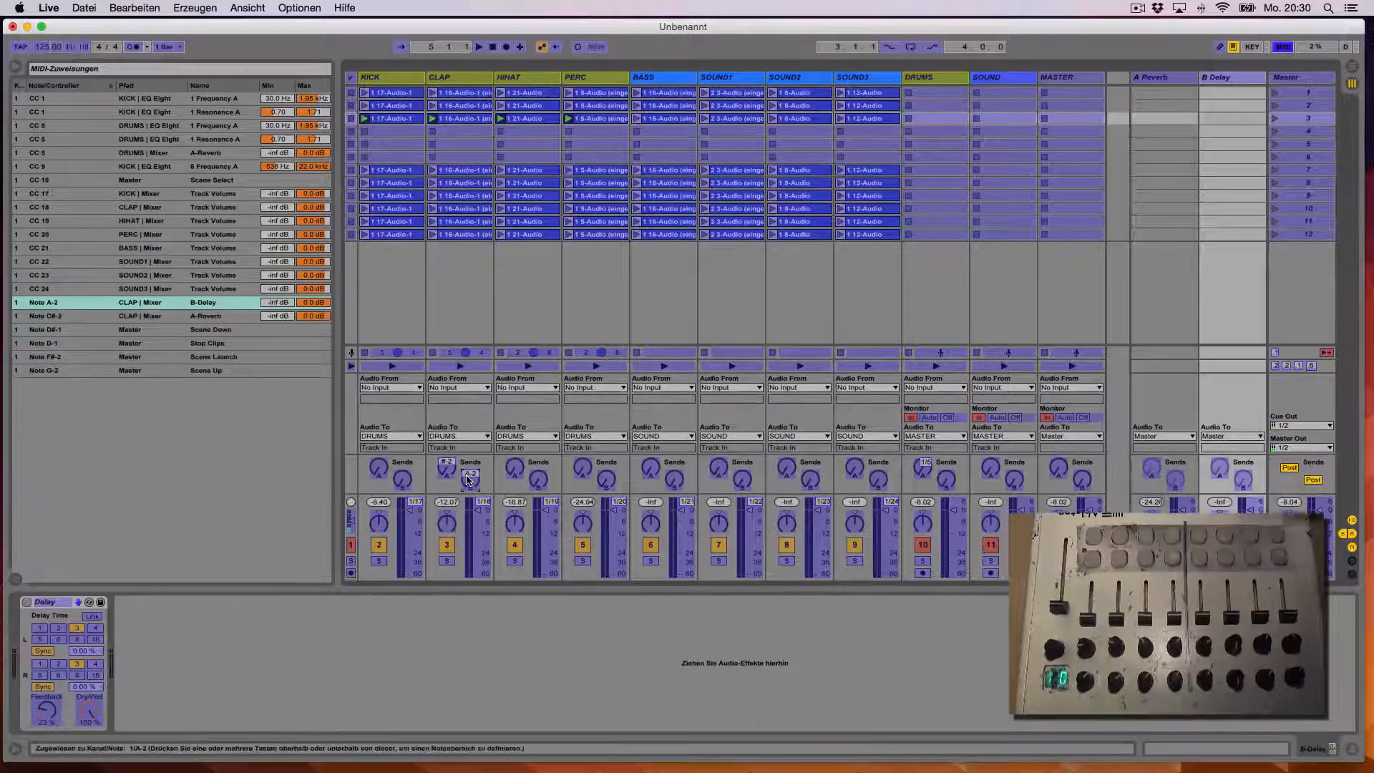
{"action": "left_click", "coordinate": [1282, 46]}
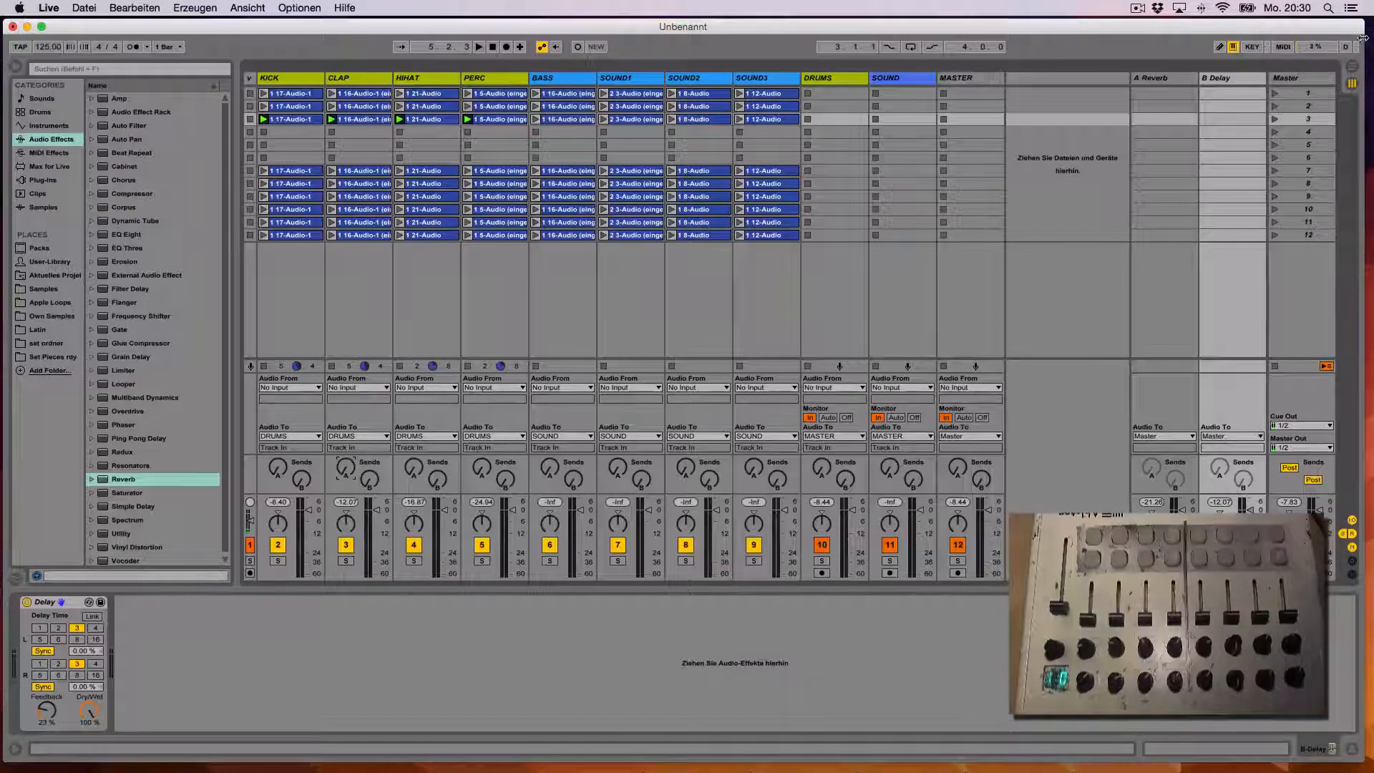
Assign HIHAT's A-Reverb send to note D-2 and its B-Delay send to note A#-2 in MIDI mapping mode
{"action": "left_click", "coordinate": [1283, 47]}
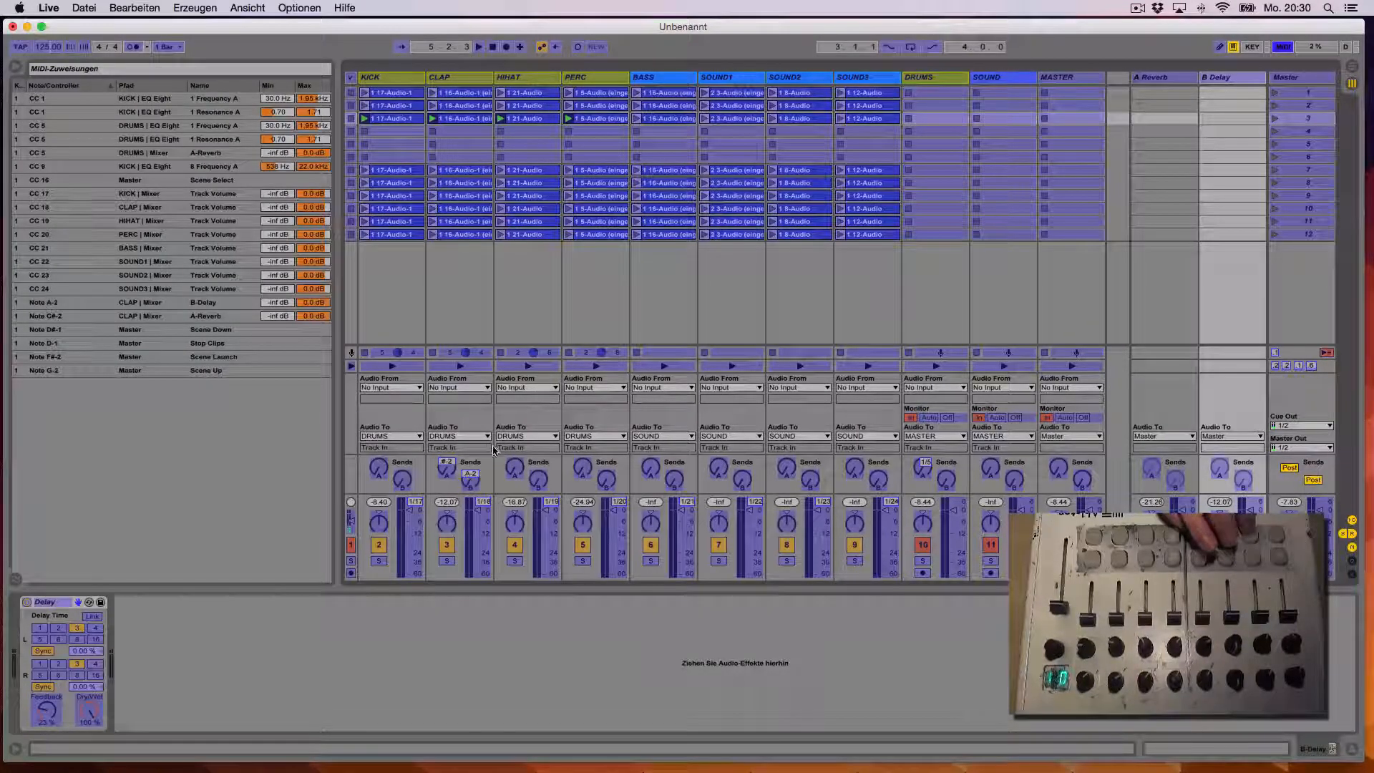
{"action": "left_click", "coordinate": [516, 471]}
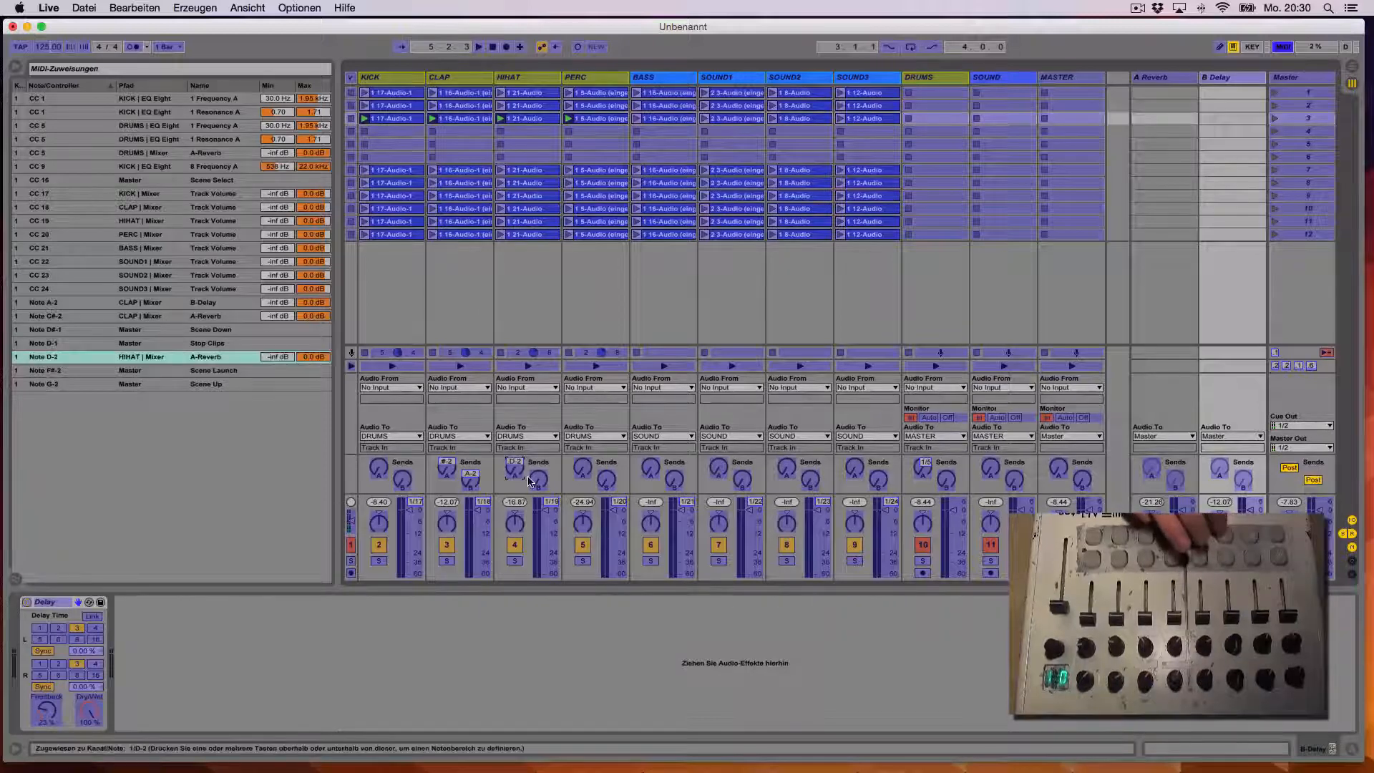
{"action": "left_click", "coordinate": [536, 480]}
Assign PERC's A-Reverb send to note D#-2 and its B-Delay send to note B-2, and play the set to test the mapped sends
{"action": "left_click", "coordinate": [582, 469]}
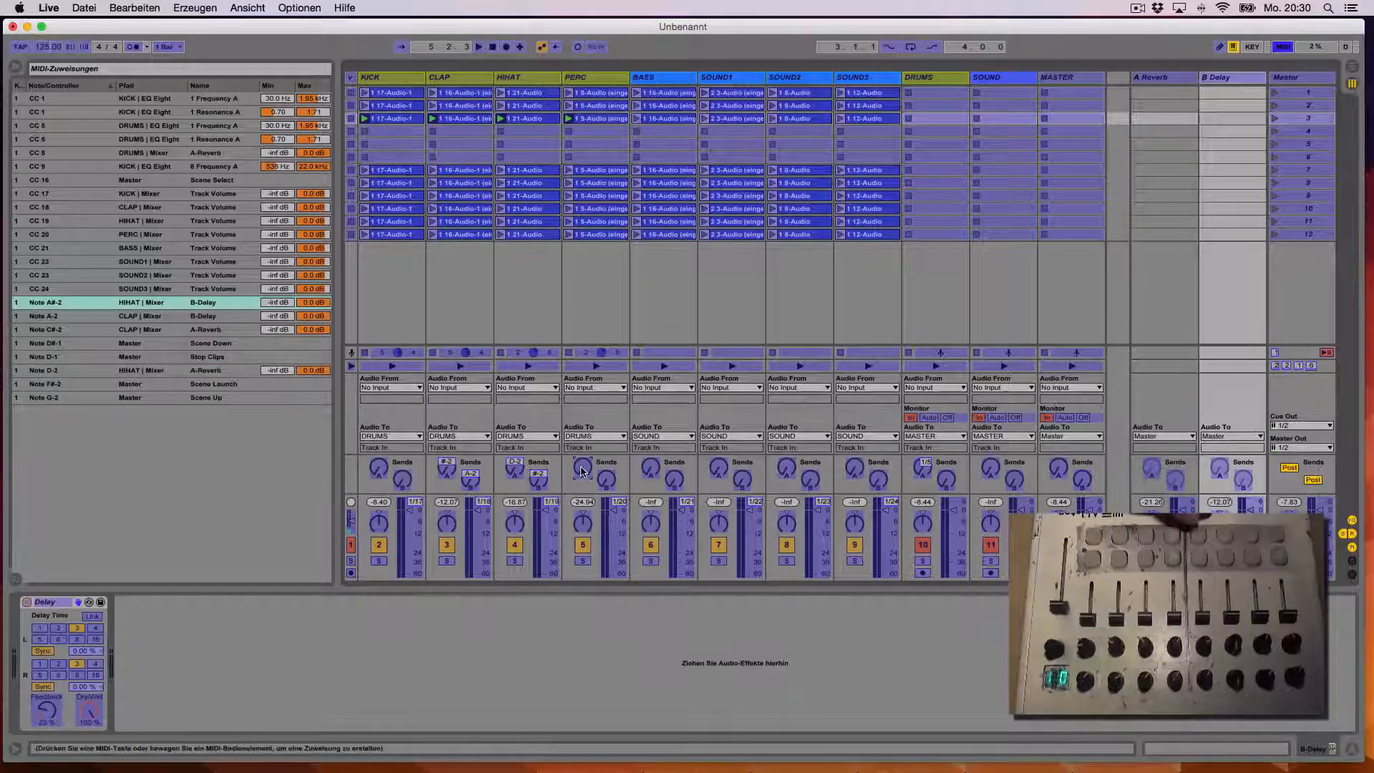
{"action": "left_click", "coordinate": [610, 482]}
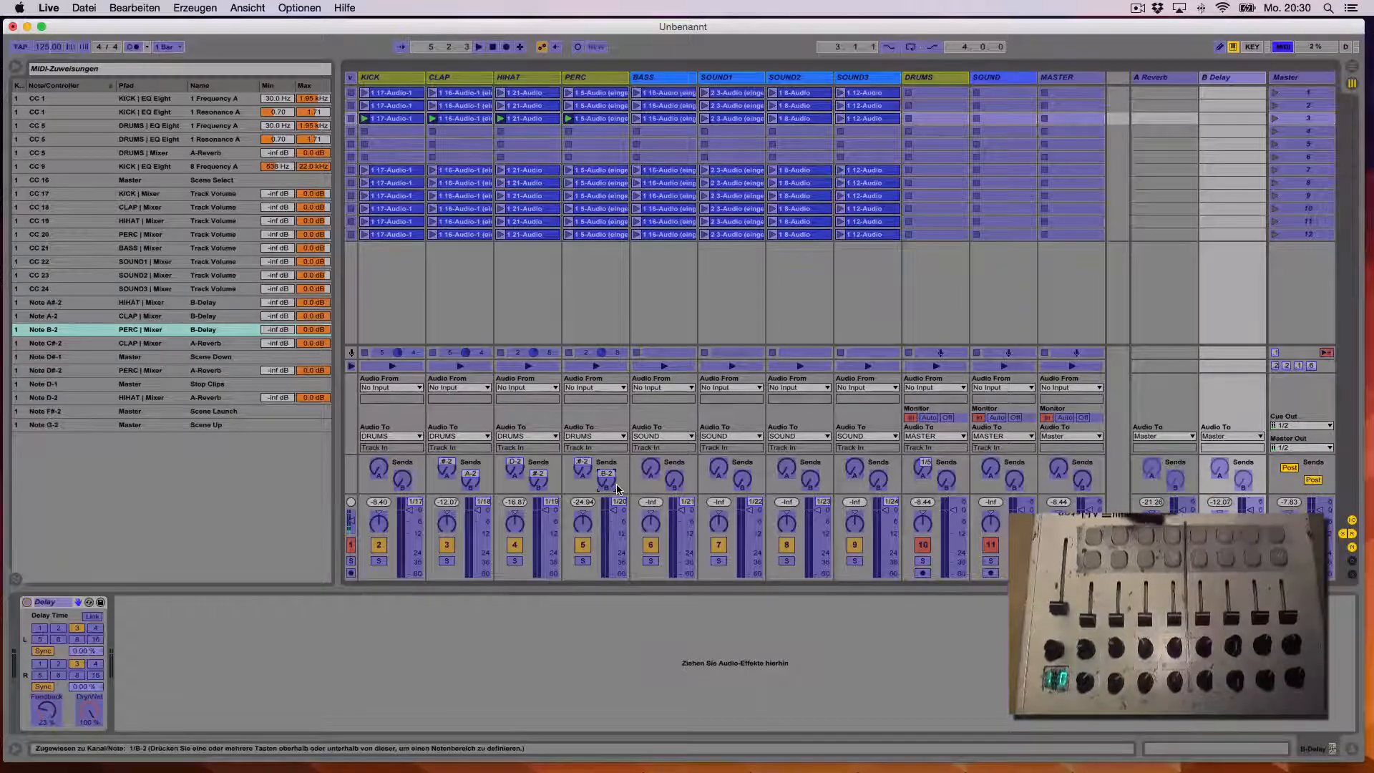
{"action": "left_click", "coordinate": [1279, 49]}
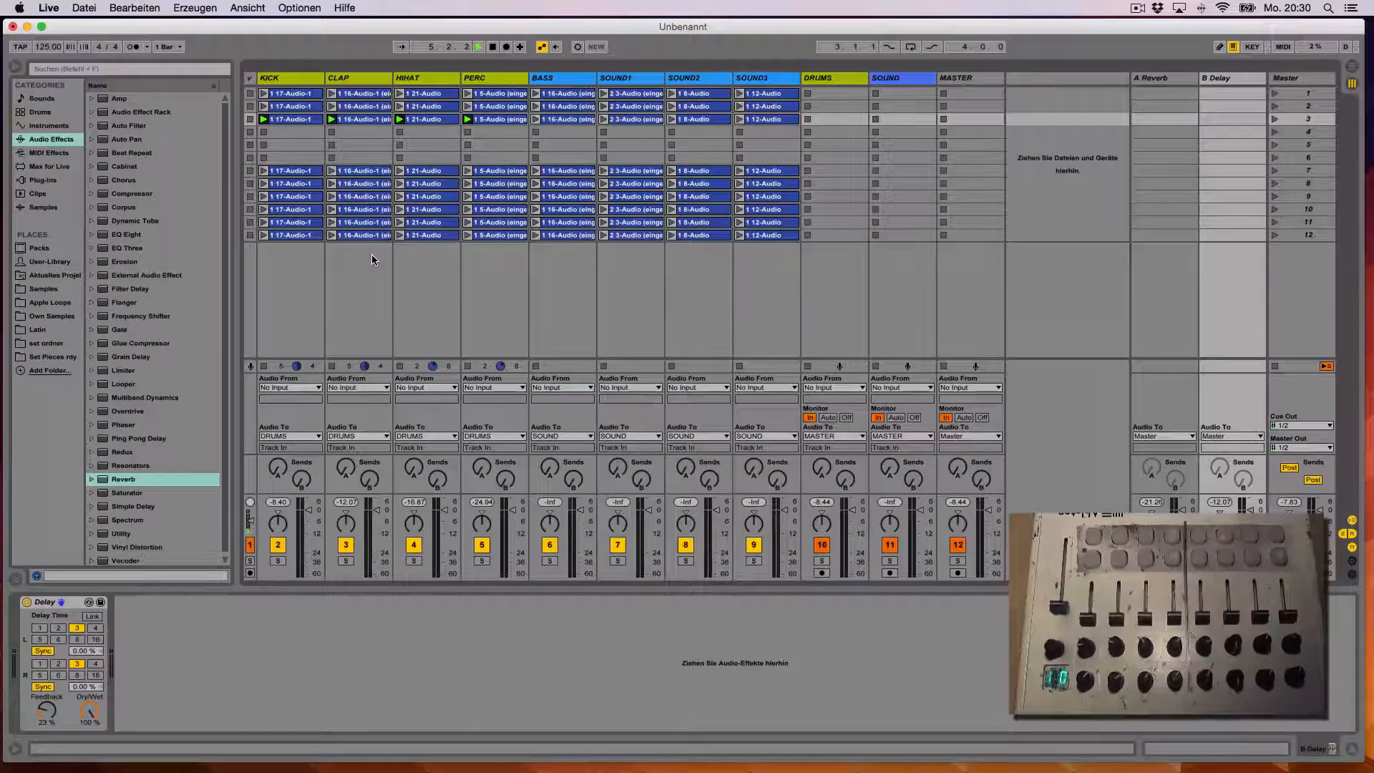
{"action": "key", "text": "space"}
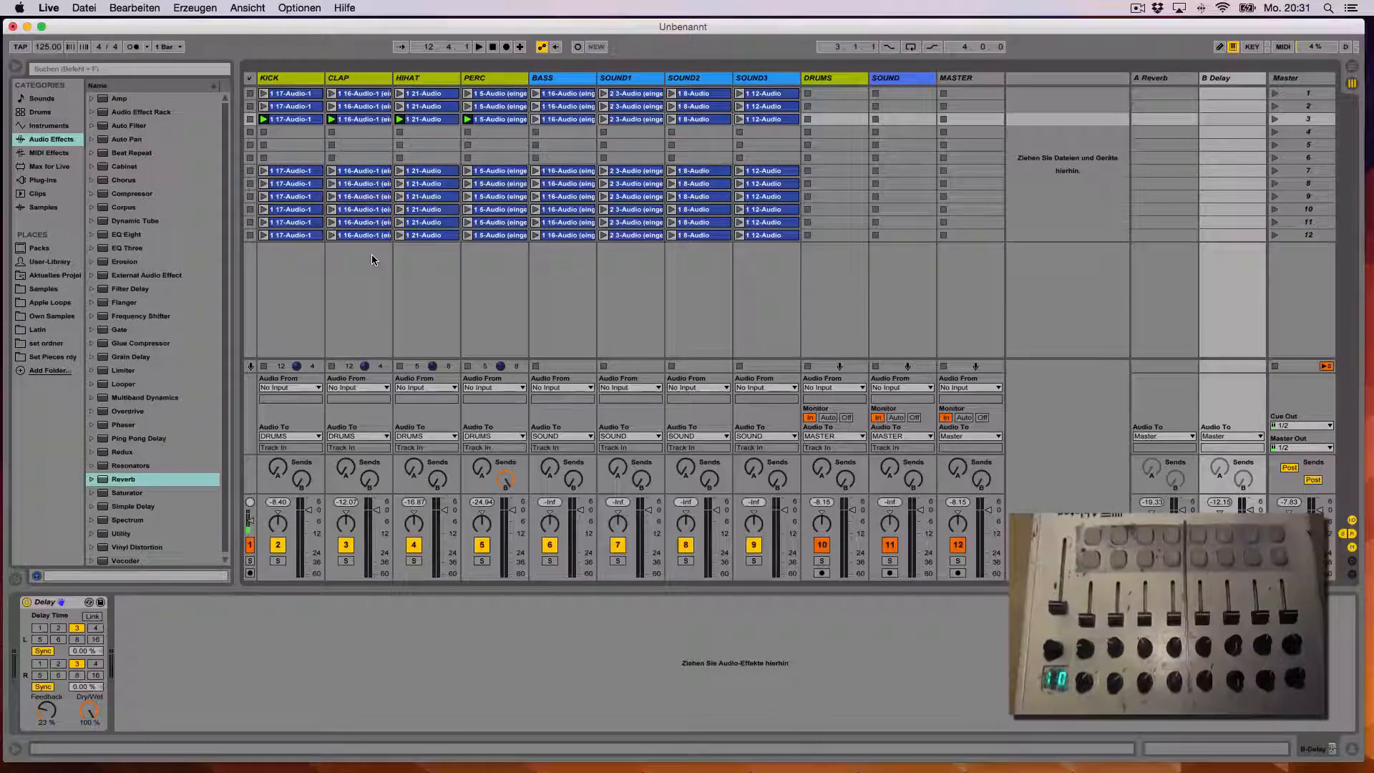
{"action": "left_click", "coordinate": [776, 77]}
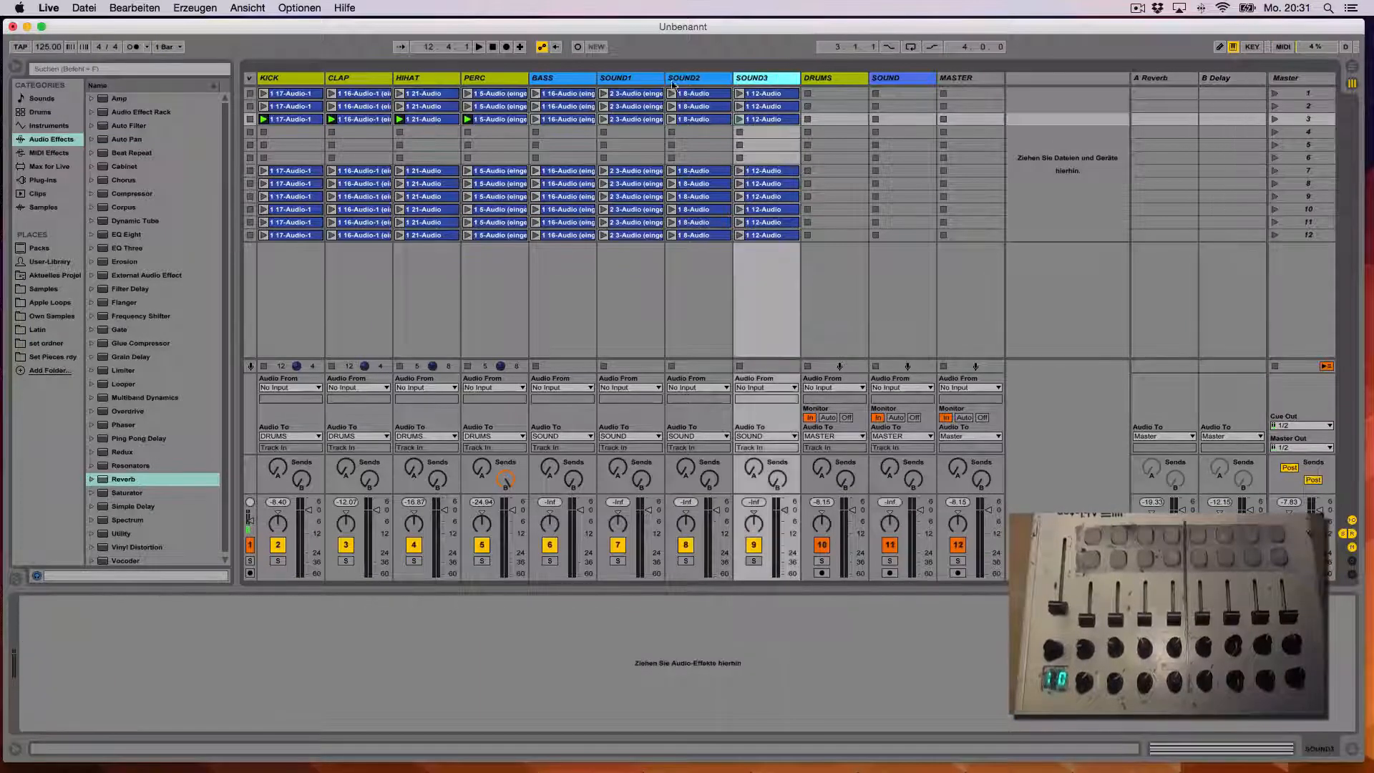
{"action": "left_click", "coordinate": [304, 79], "text": "shift"}
{"action": "left_click", "coordinate": [755, 79]}
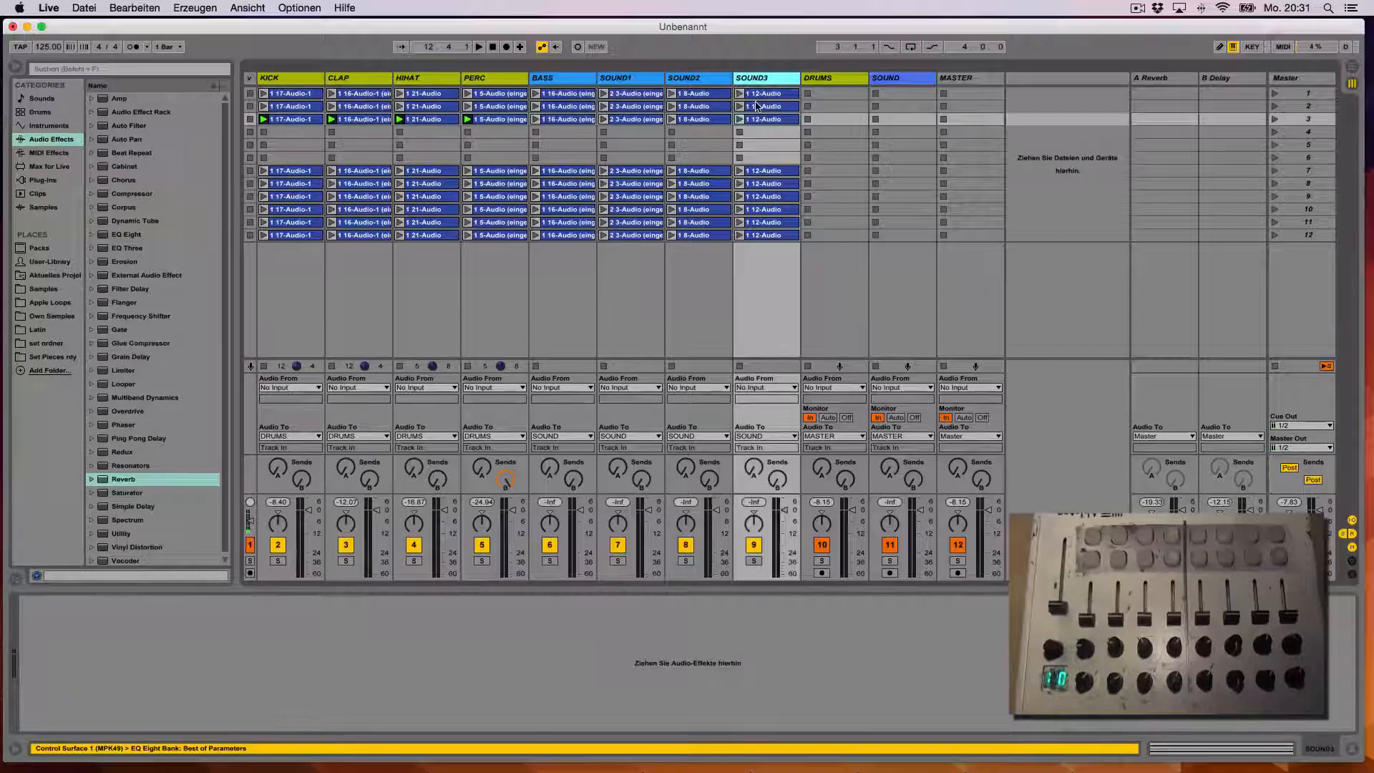
{"action": "left_click", "coordinate": [754, 135]}
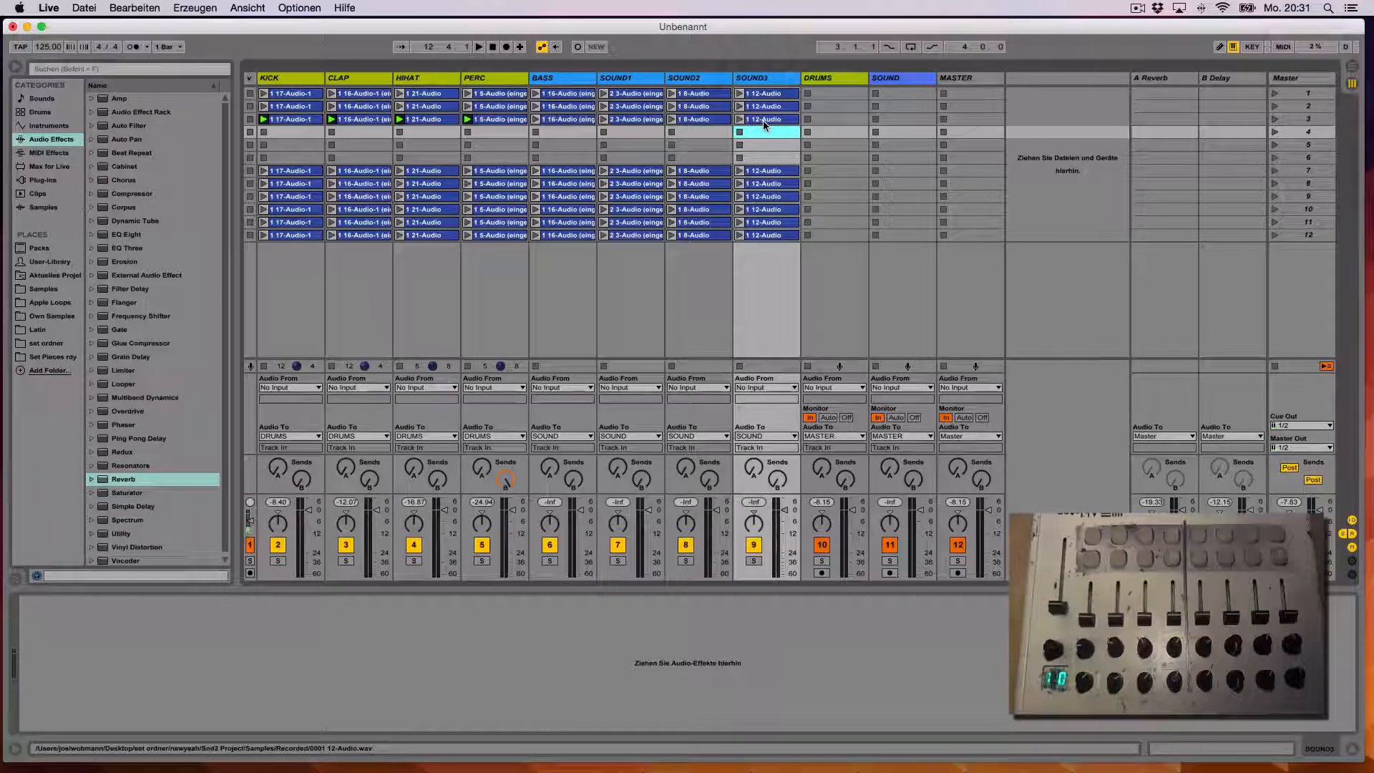
{"action": "key", "text": "Escape"}
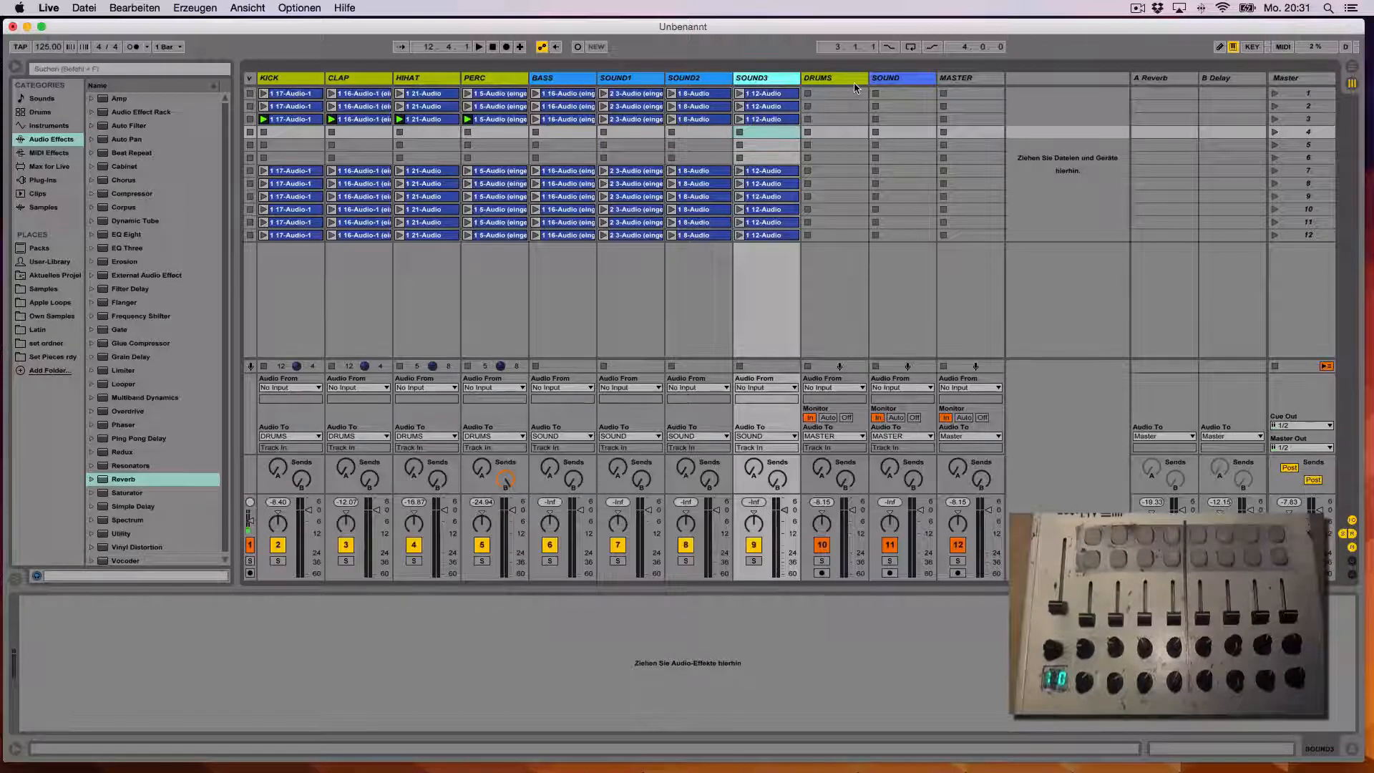